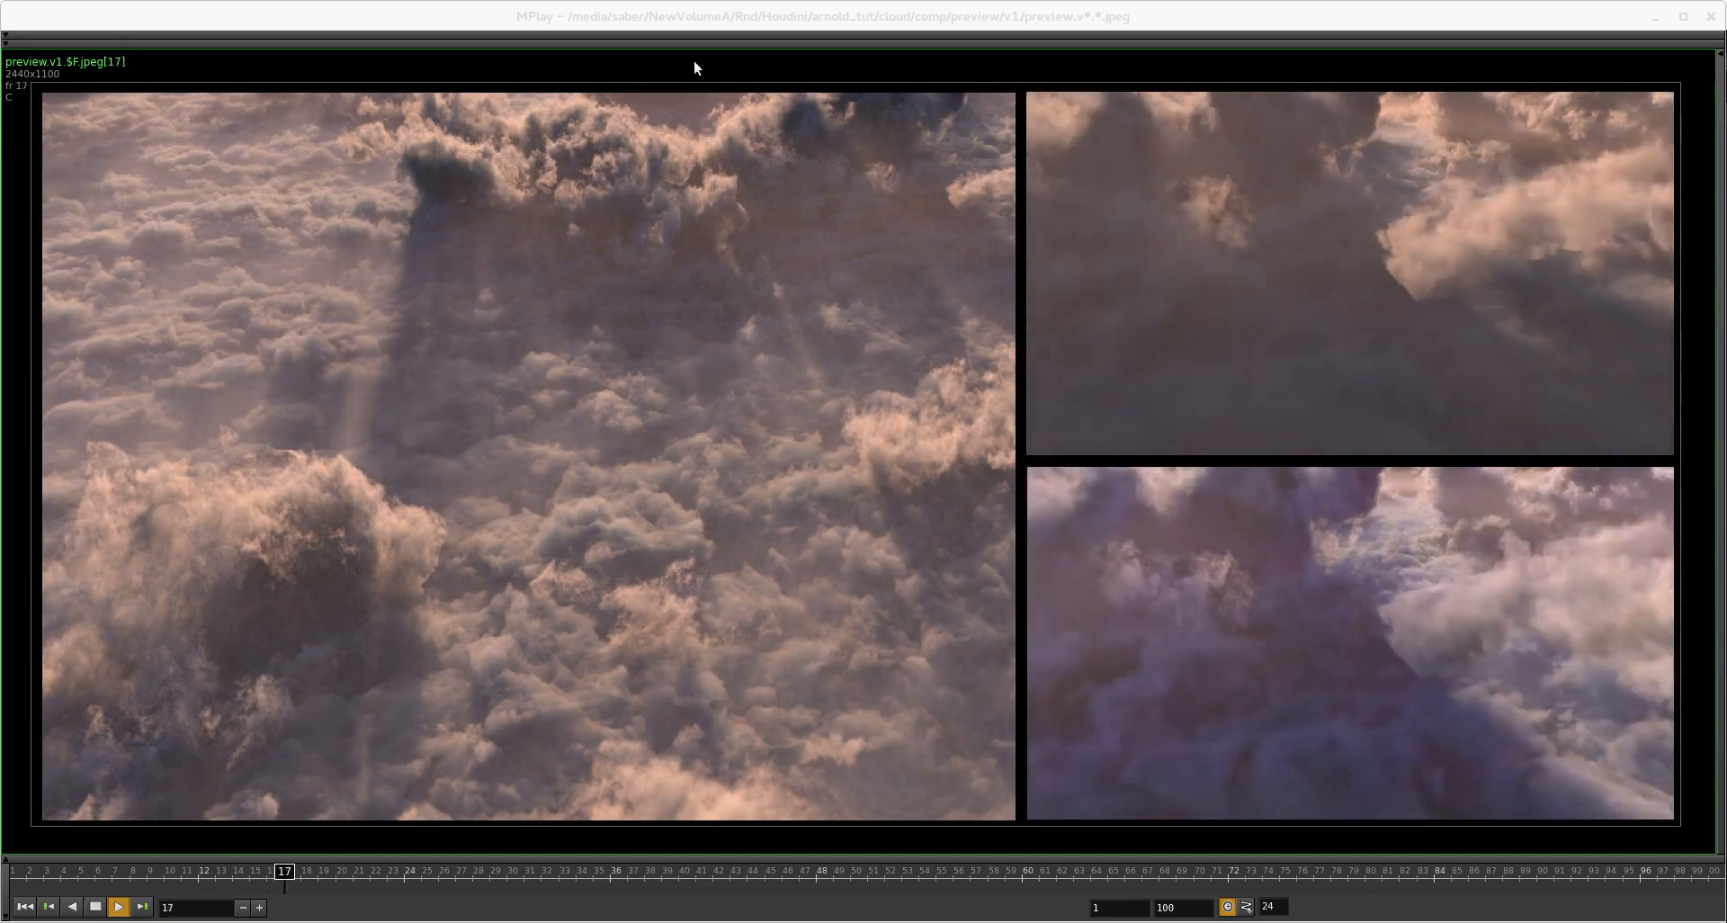
Step: Stop the cloud preview playback in MPlay and move its window out of the way
left_click(709, 13)
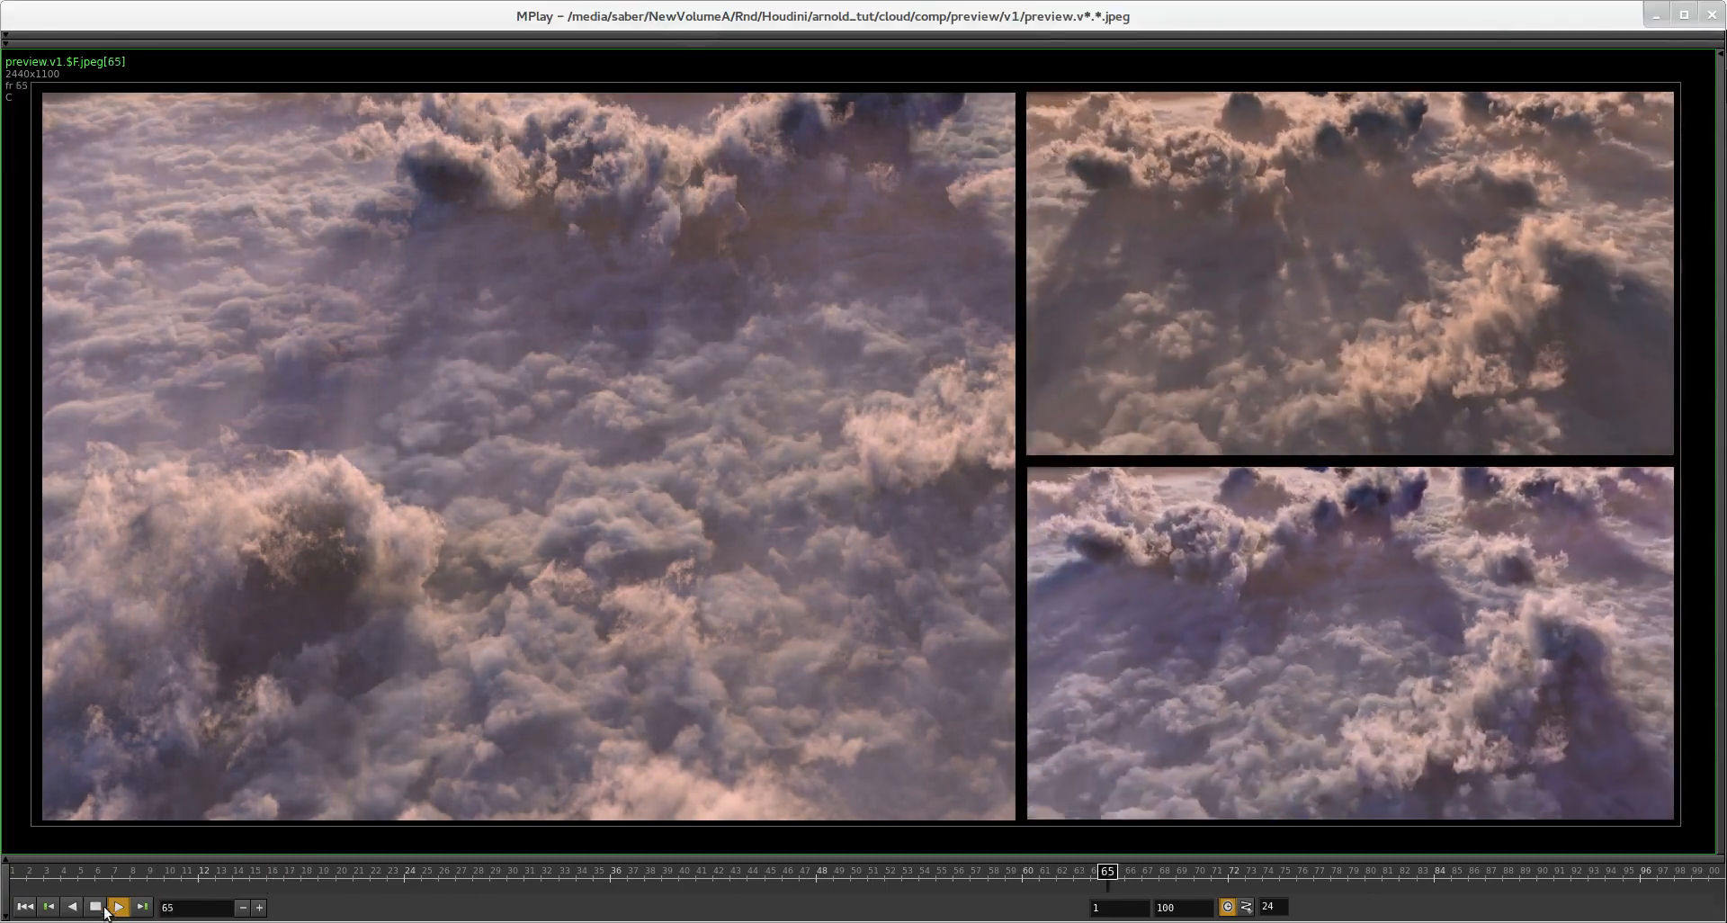
left_click(97, 908)
left_click_drag(670, 13, 1726, 265)
Step: Inspect the transform settings of the cam_full camera in the object network
middle_click_drag(691, 618, 764, 473)
scroll(743, 540, "up", 2)
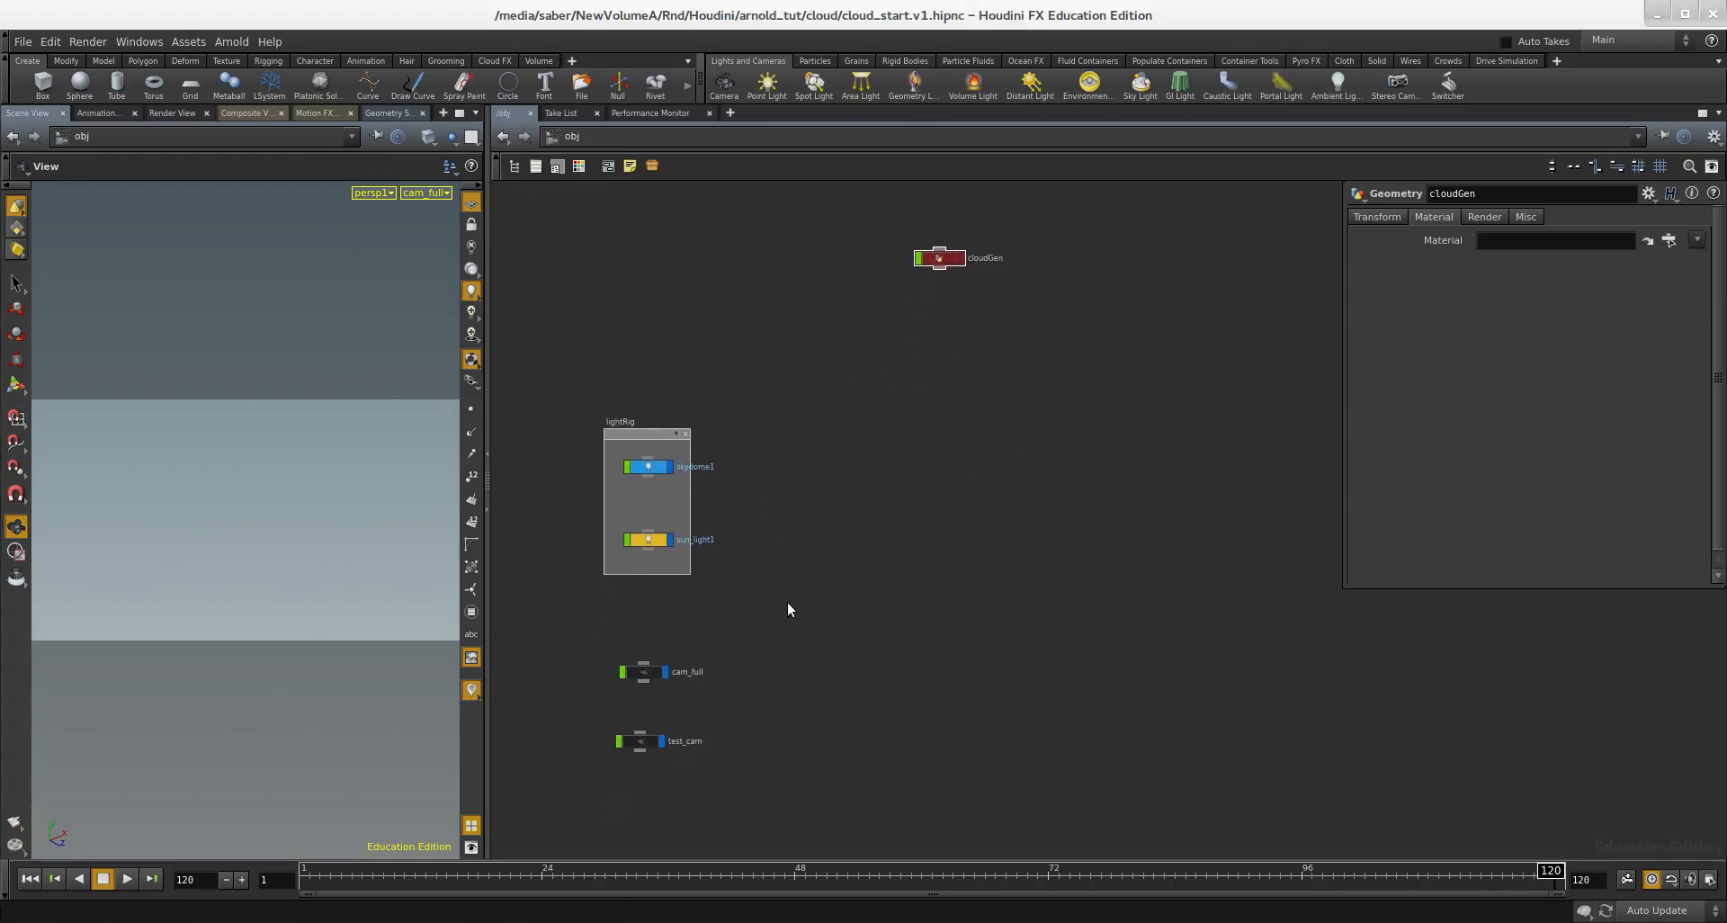
middle_click_drag(787, 615, 794, 567)
left_click_drag(781, 574, 719, 627)
left_click_drag(622, 656, 622, 659)
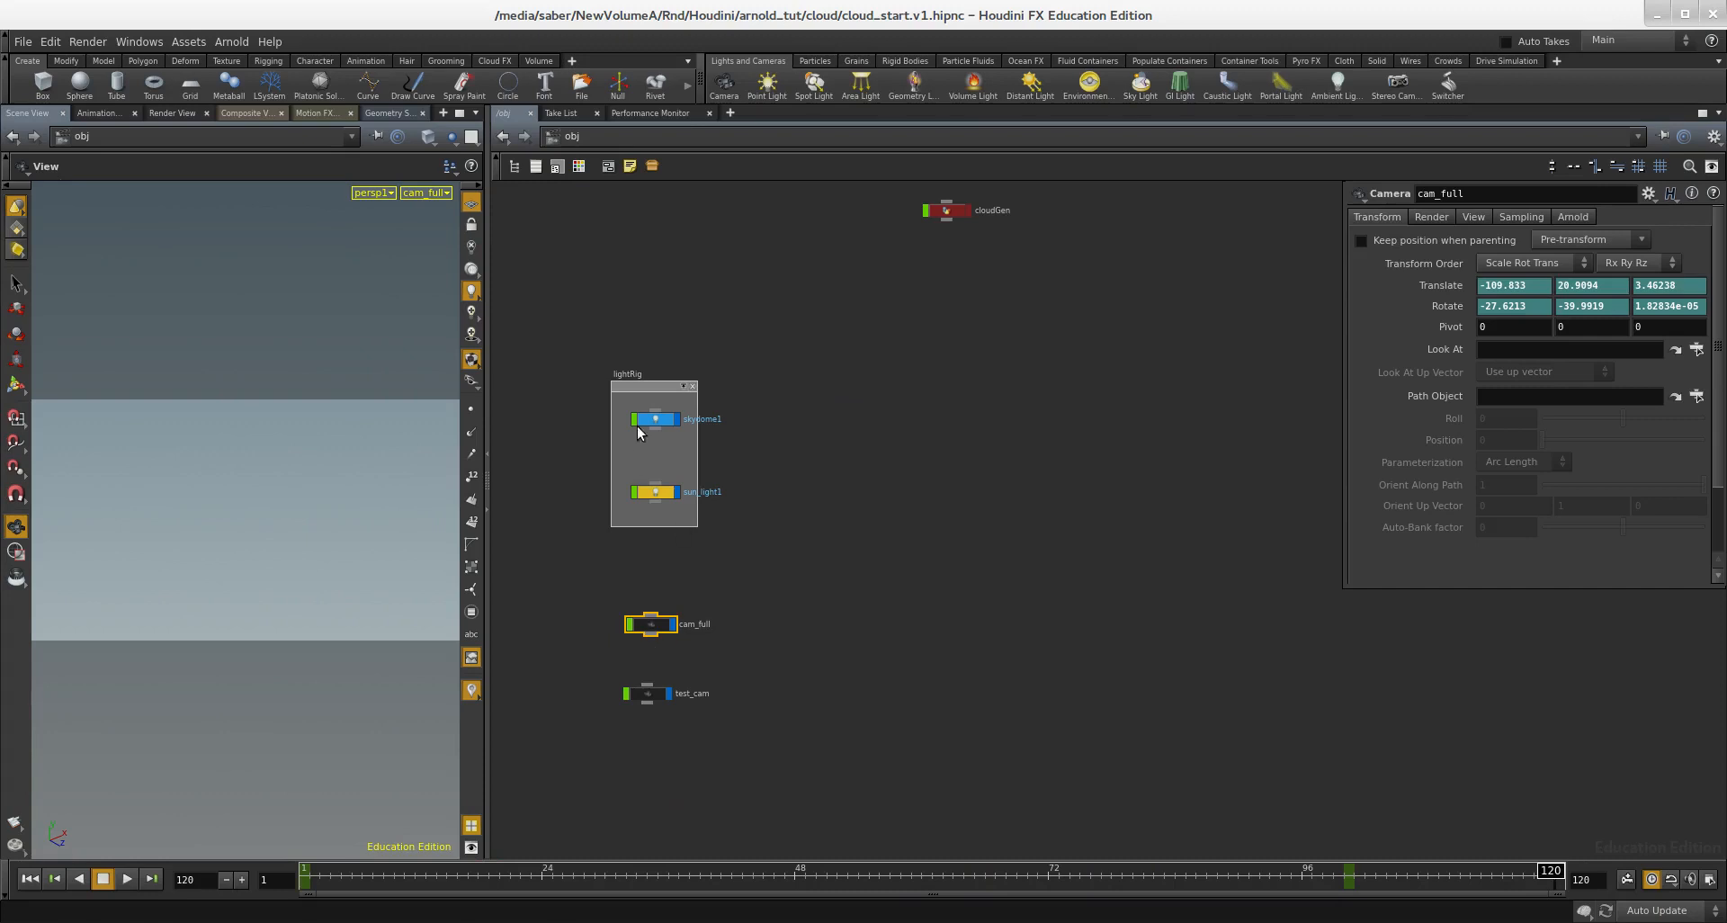
Step: Examine the light colour and intensity settings of skydome1 and sun_light1 in the light rig
left_click_drag(706, 433, 675, 417)
scroll(763, 455, "up", 2)
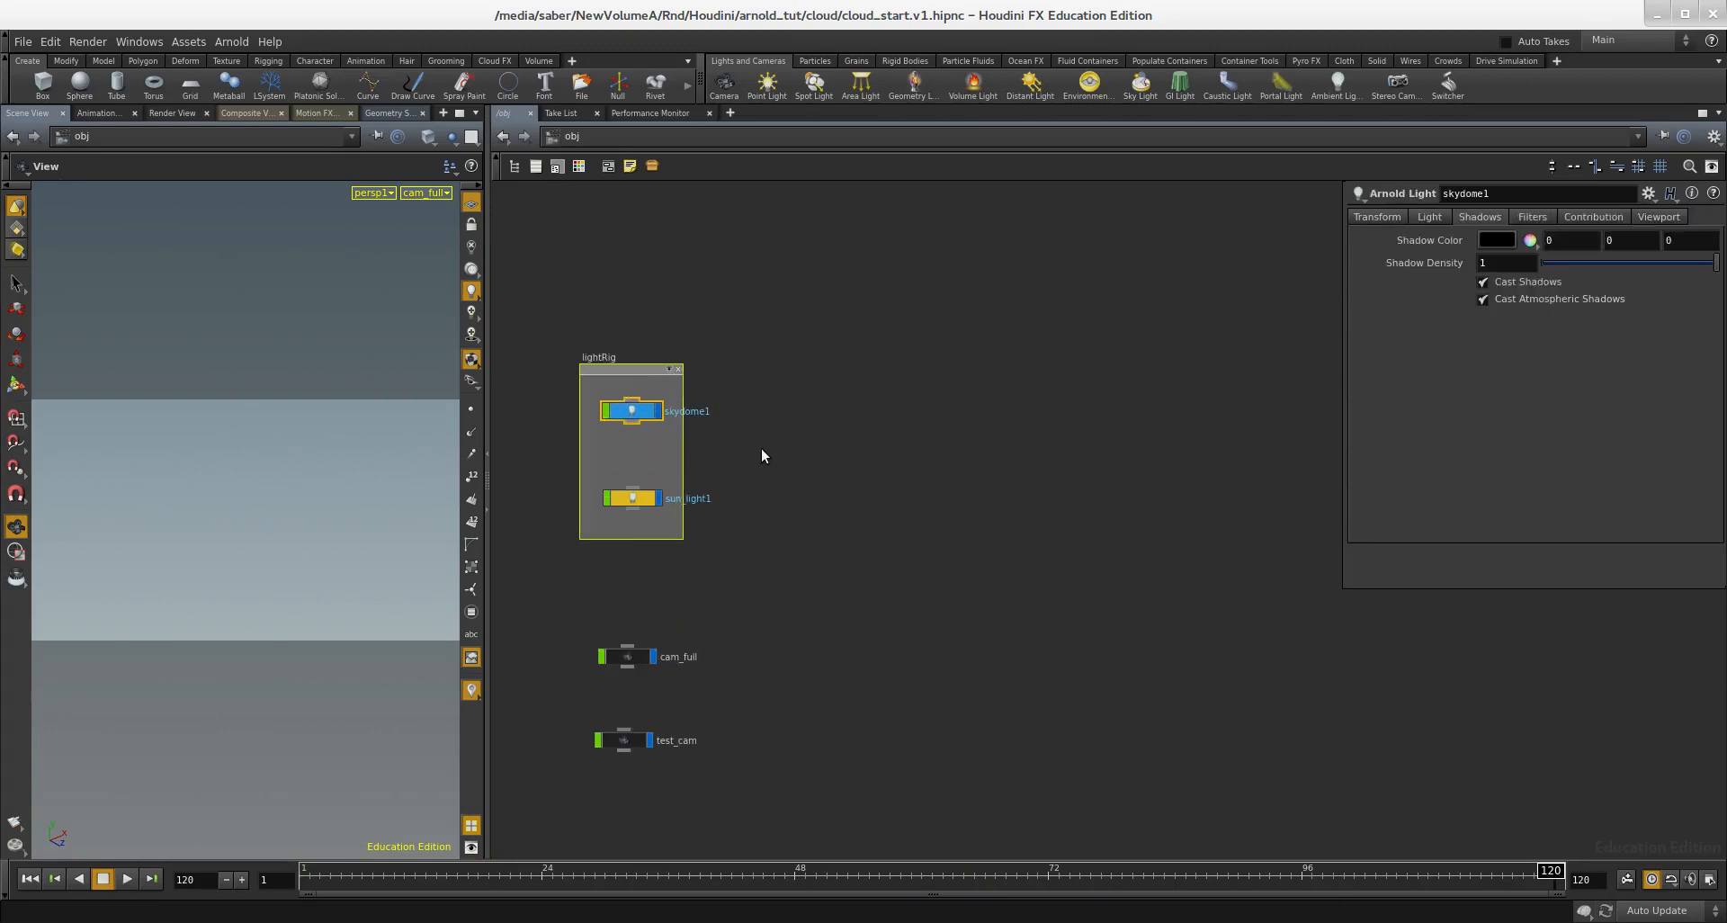
left_click(1425, 219)
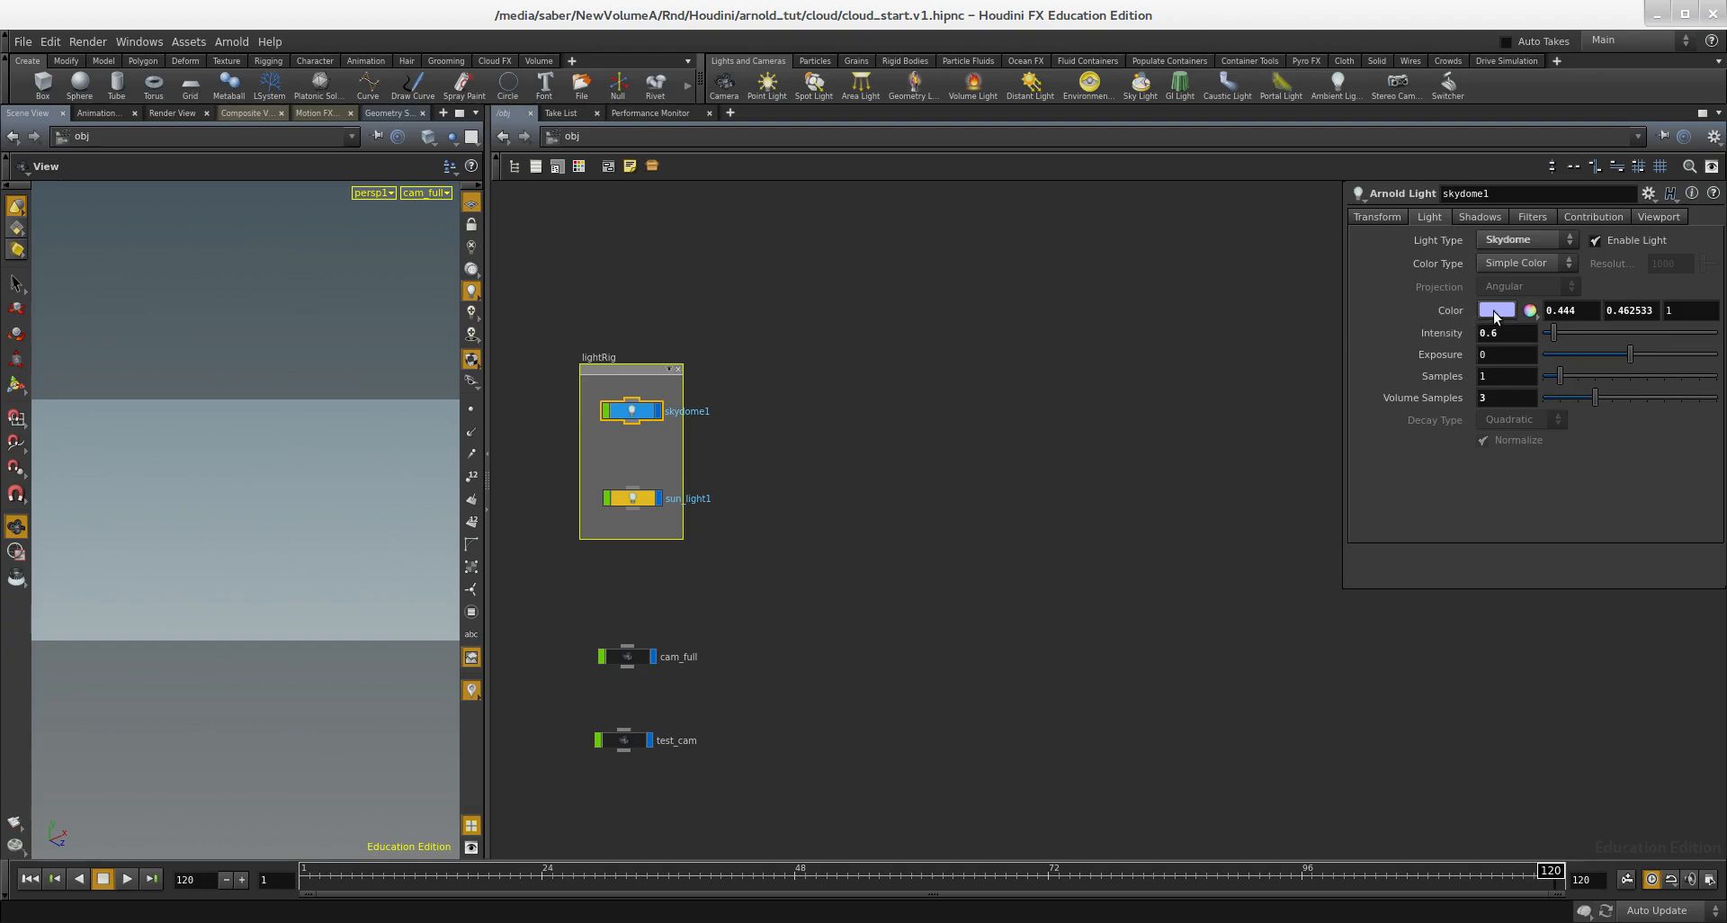
left_click_drag(608, 513, 611, 511)
middle_click_drag(1106, 464, 1073, 559)
scroll(1072, 559, "down", 2)
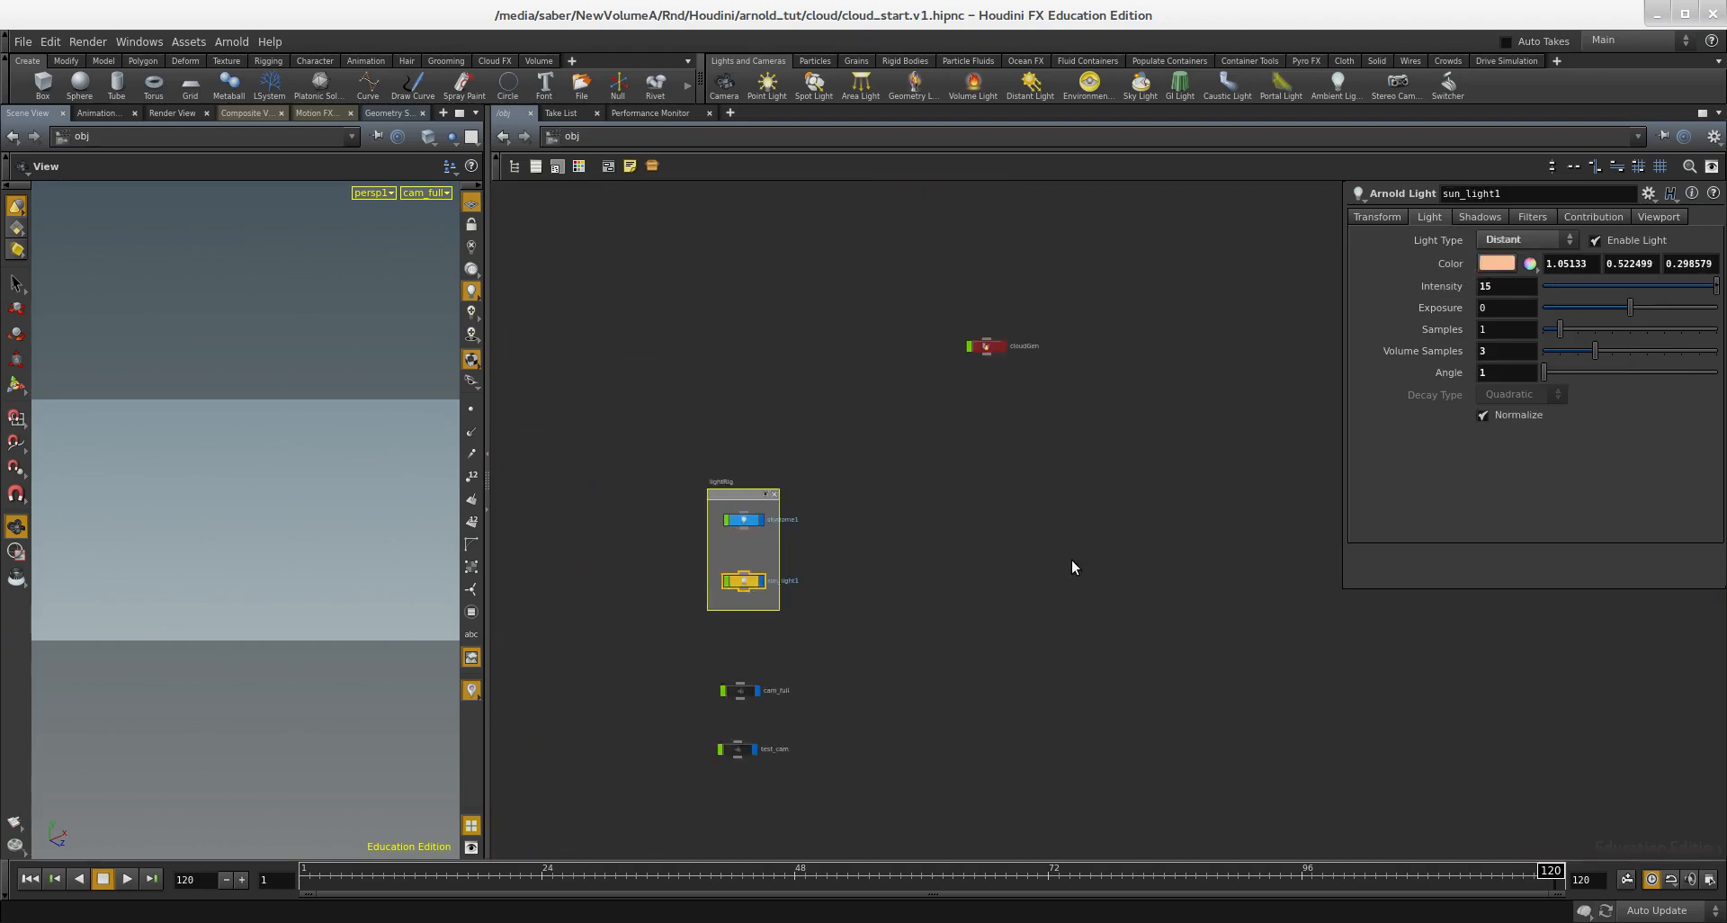
Step: Select the cloudGen geometry node and switch the viewport from cam_full to a free perspective view of the grid
middle_click_drag(1119, 419, 1060, 455)
scroll(1059, 455, "up", 2)
left_click_drag(837, 328, 837, 330)
scroll(904, 369, "up", 1)
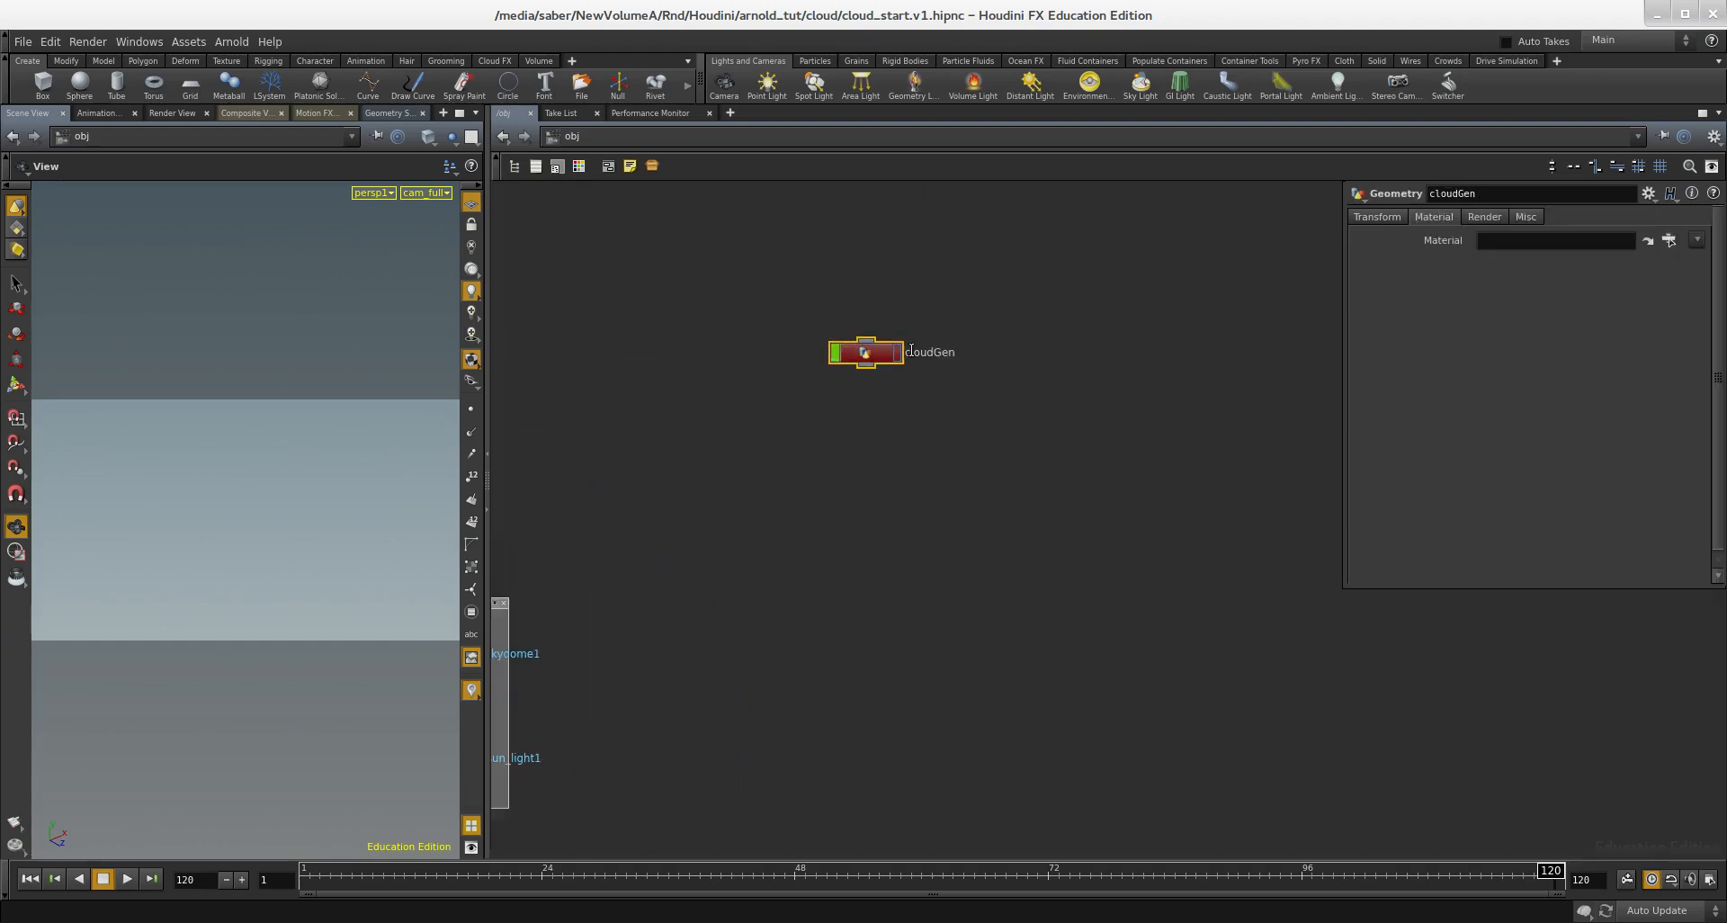
middle_click_drag(1009, 448, 1011, 455)
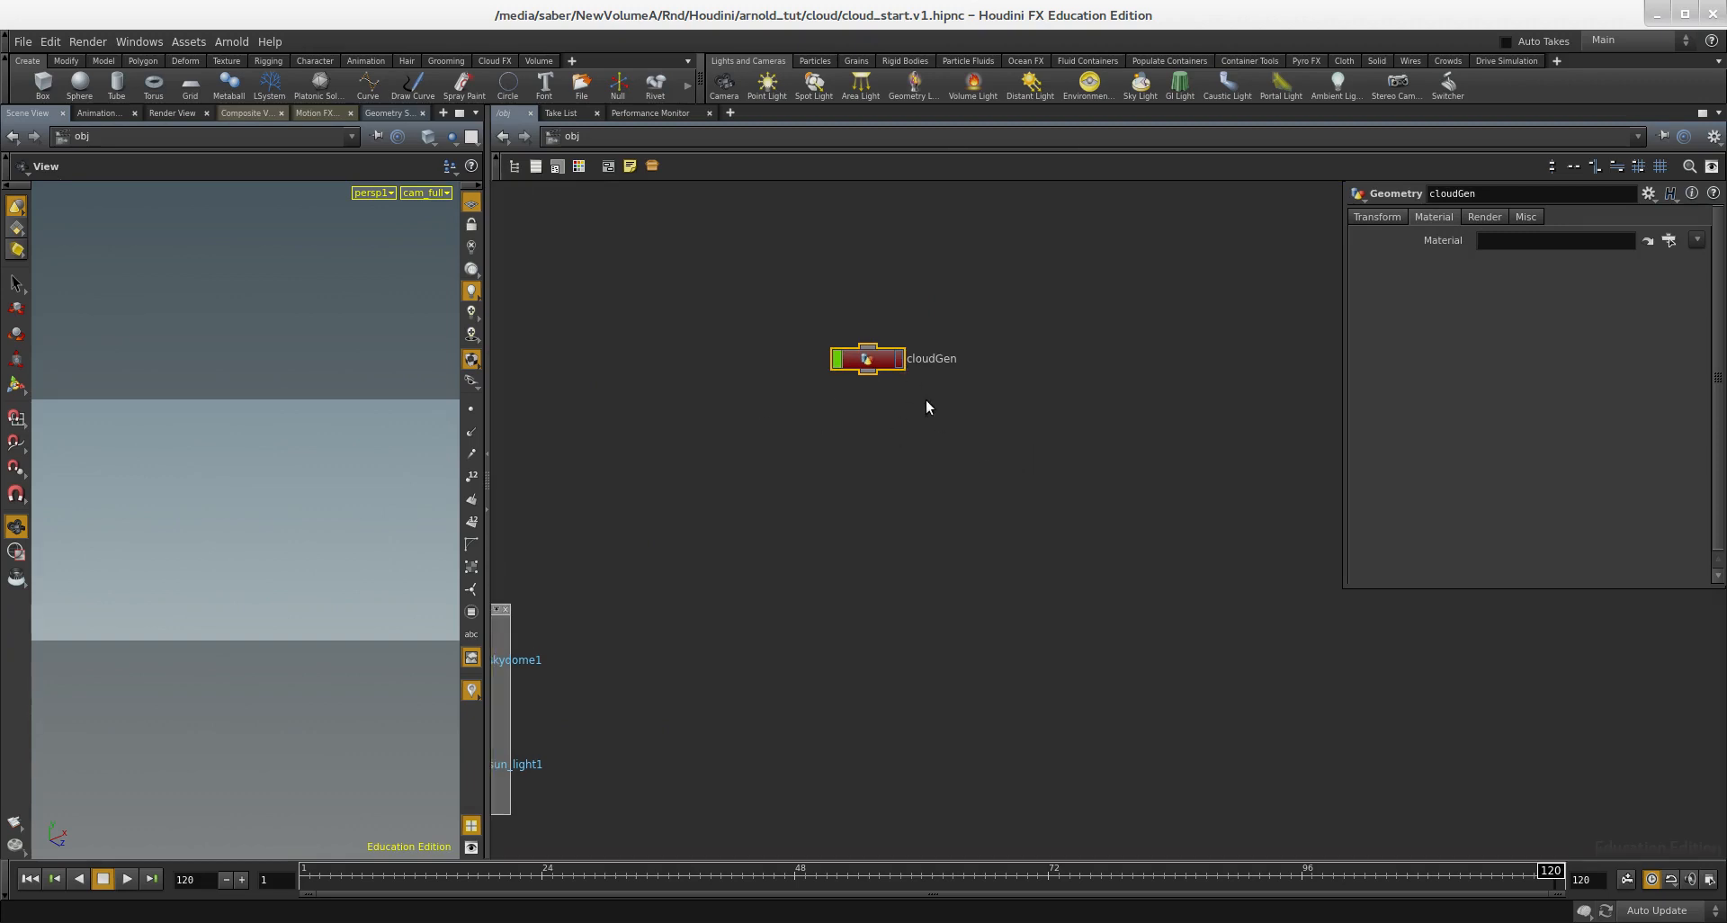
left_click(471, 203)
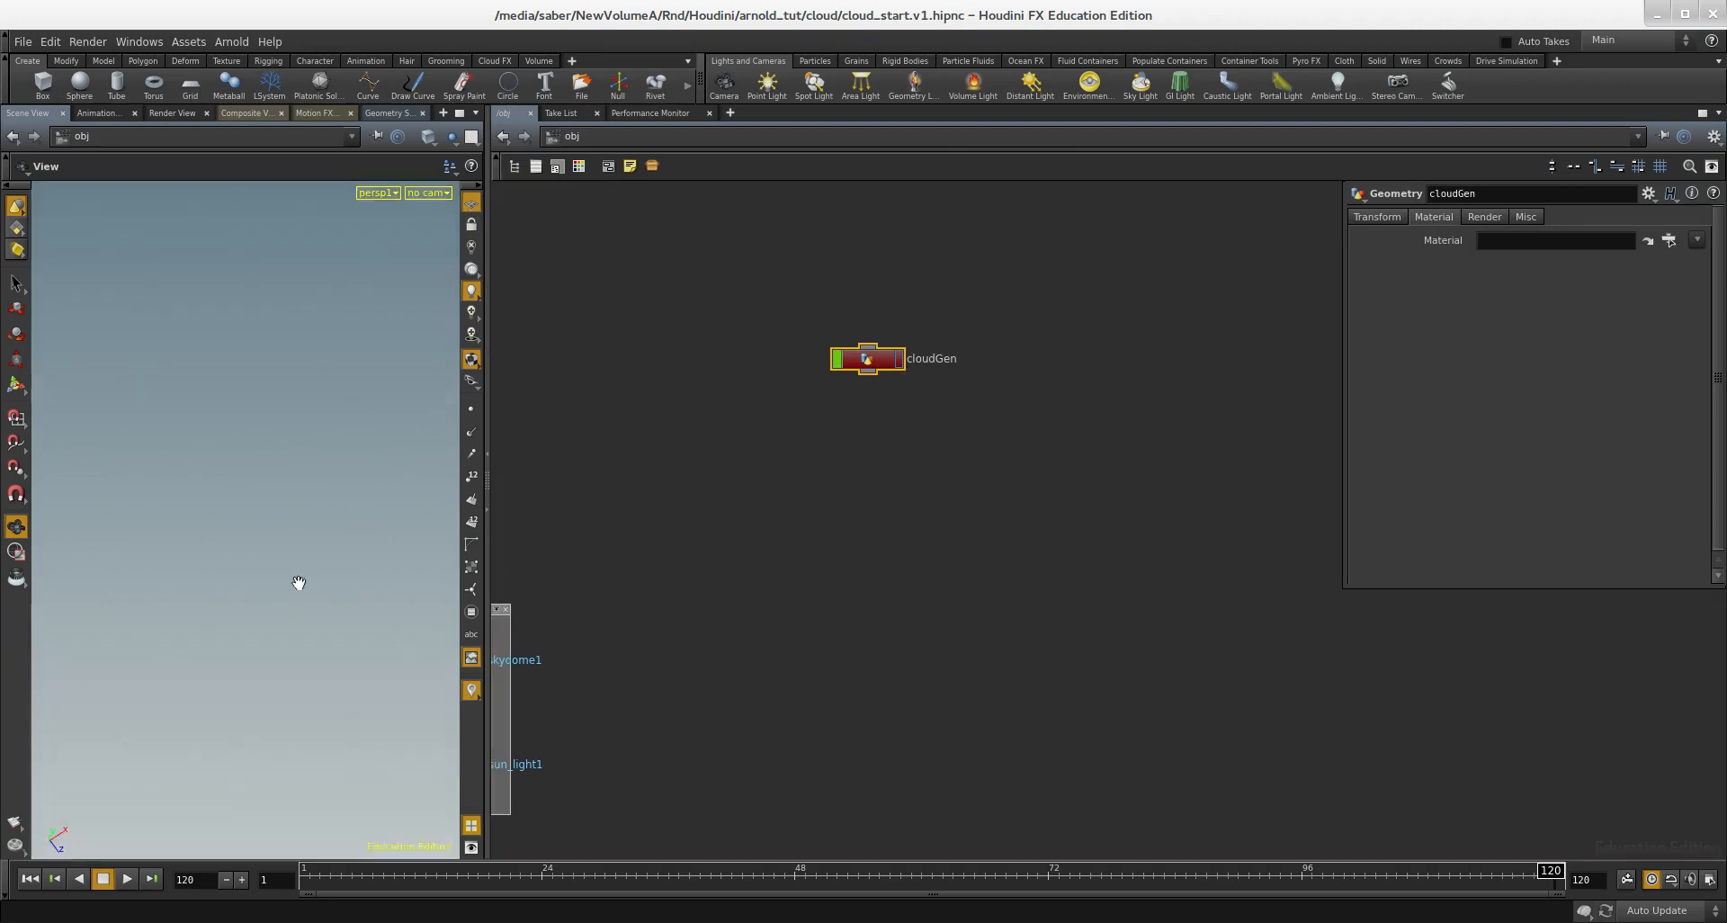
key("h")
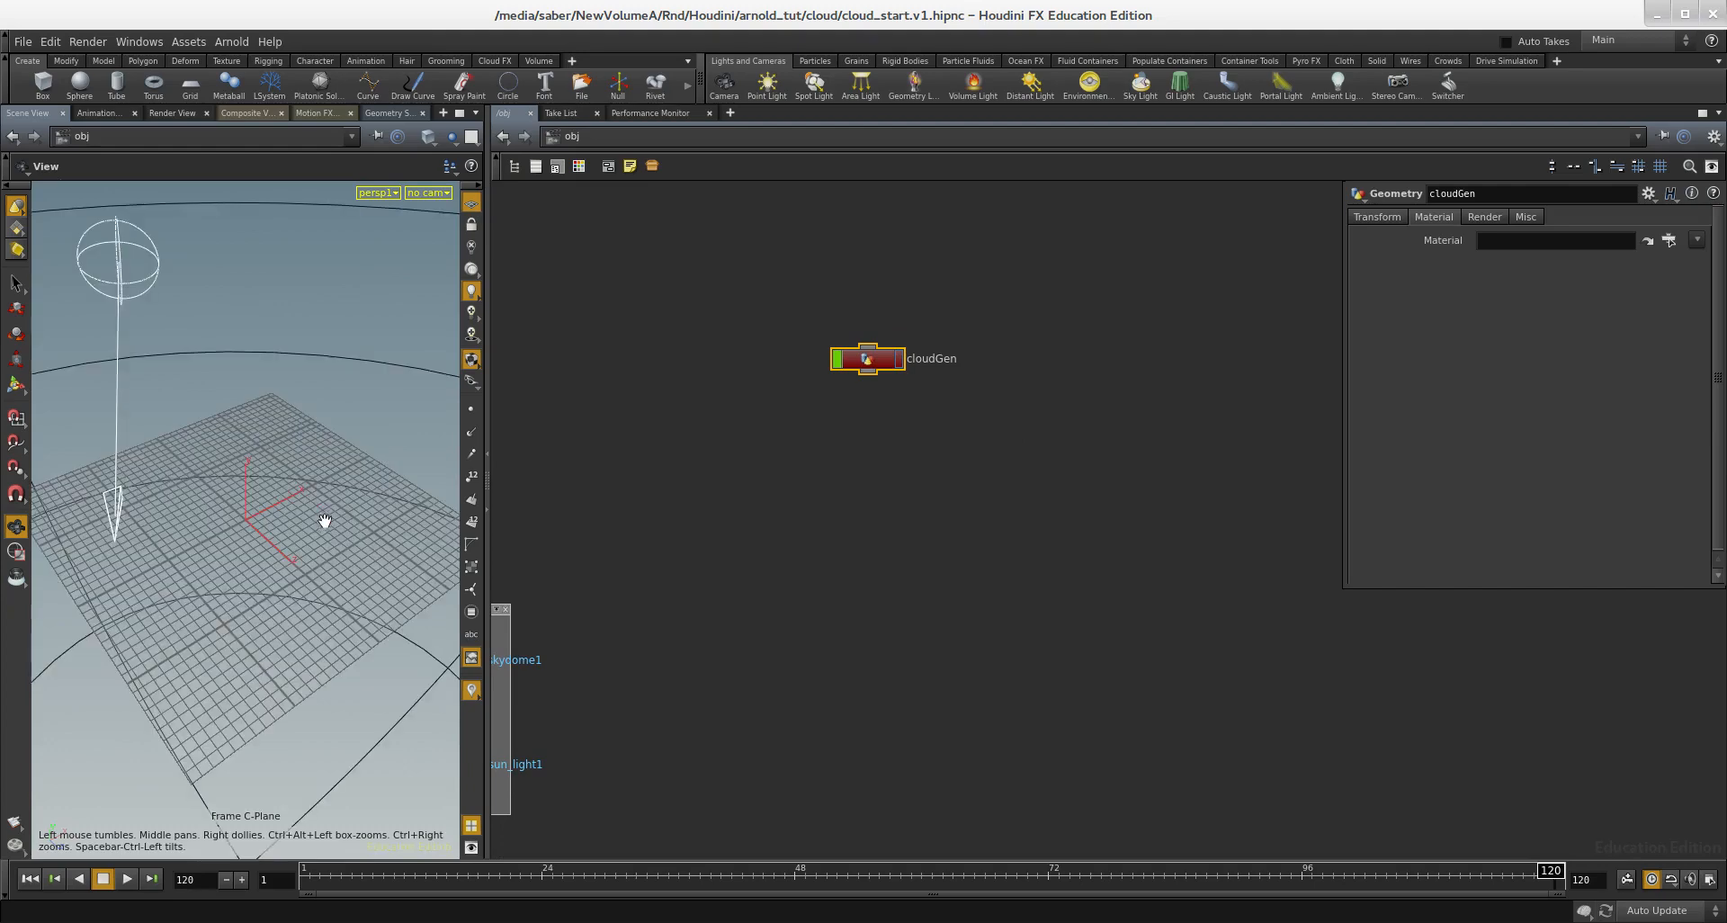
left_click_drag(323, 516, 289, 551)
Step: Open the cloudGen geometry network and look over its existing cloud setups
middle_click_drag(822, 480, 910, 514)
scroll(986, 401, "up", 1)
left_click(946, 402)
double_click(946, 402)
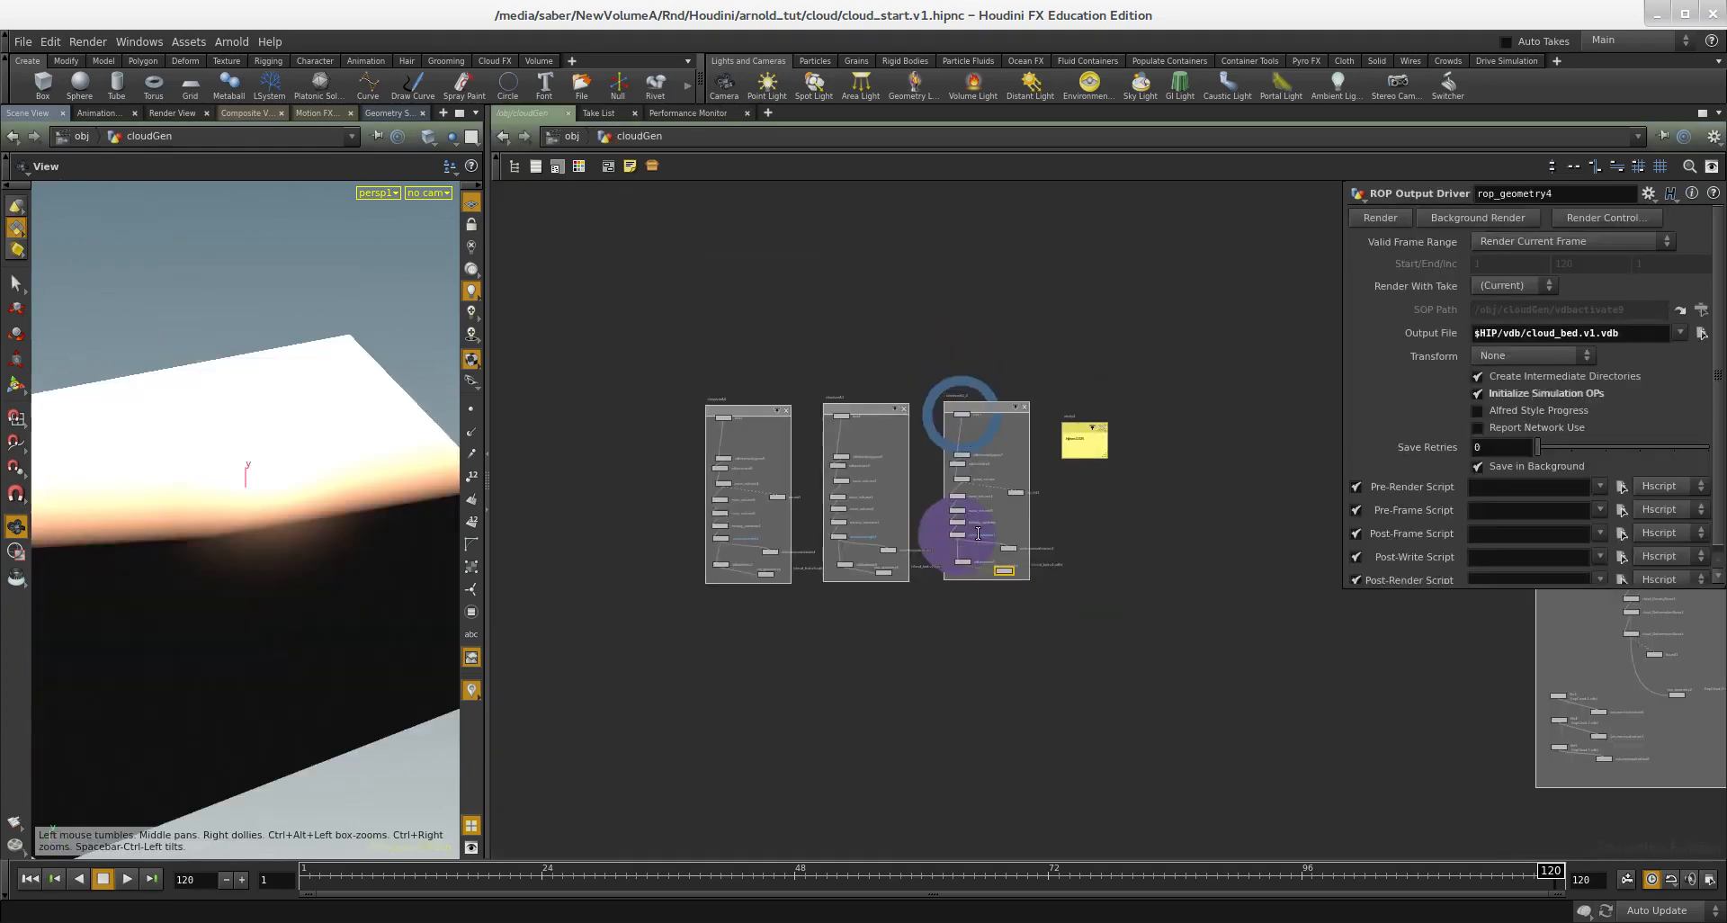
scroll(1087, 517, "down", 2)
middle_click_drag(1087, 516, 1105, 592)
left_click_drag(400, 477, 264, 494)
Step: Check the rendered clouds in the MPlay preview window and return to Houdini
key("alt+Tab")
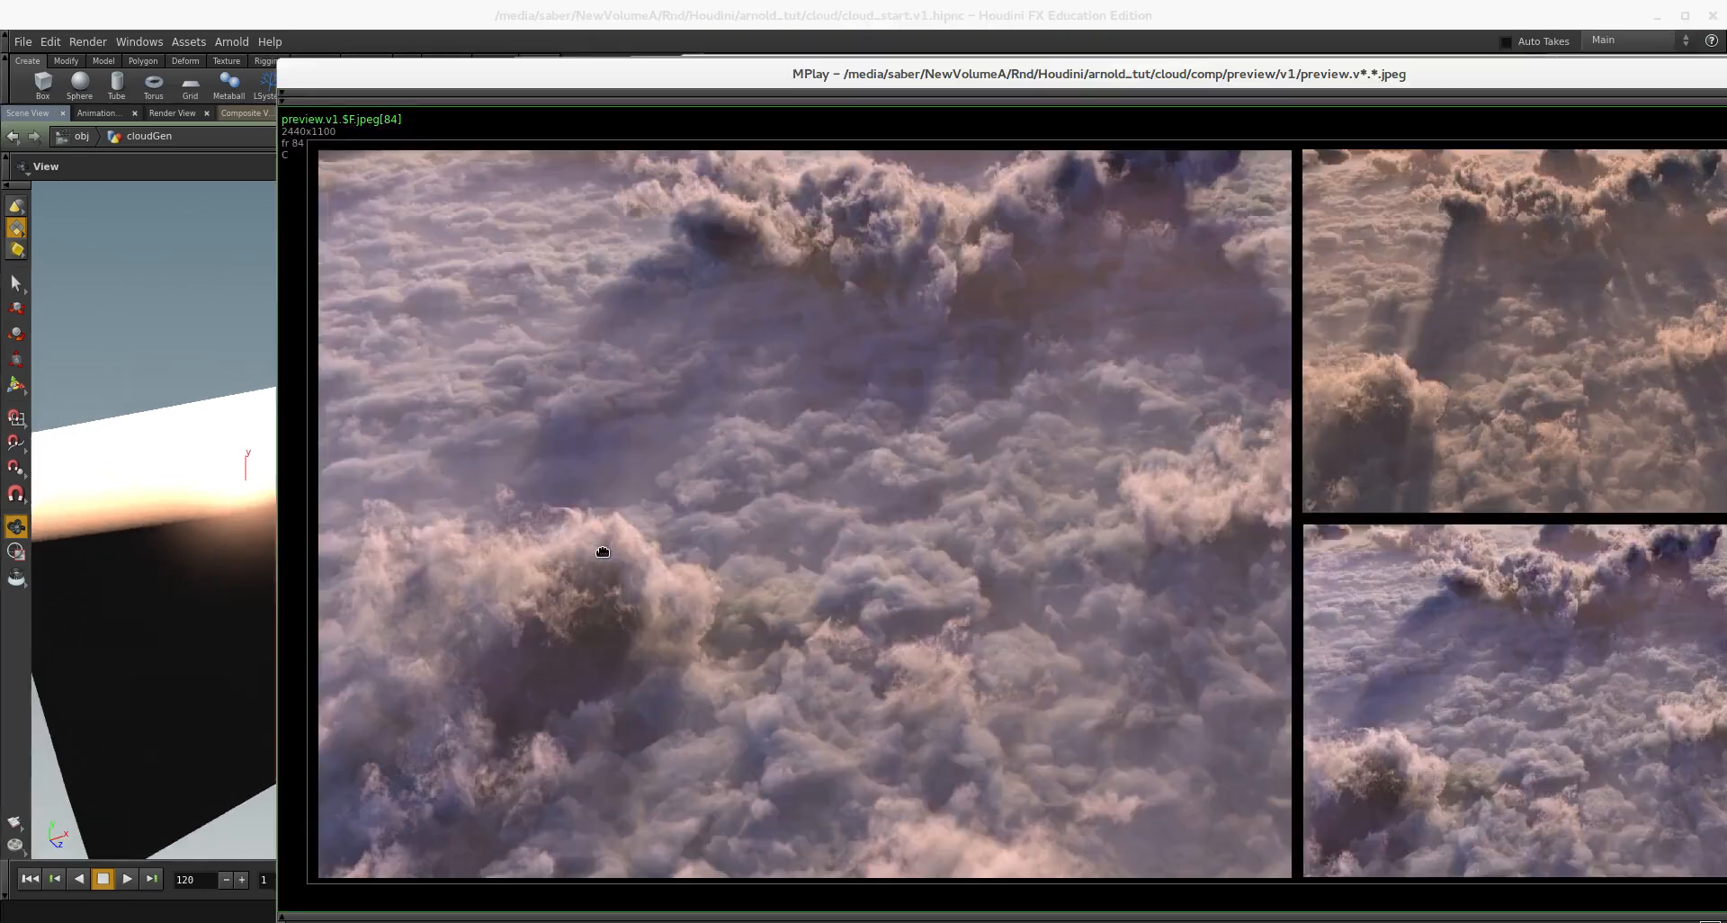
left_click_drag(602, 547, 592, 537, "alt")
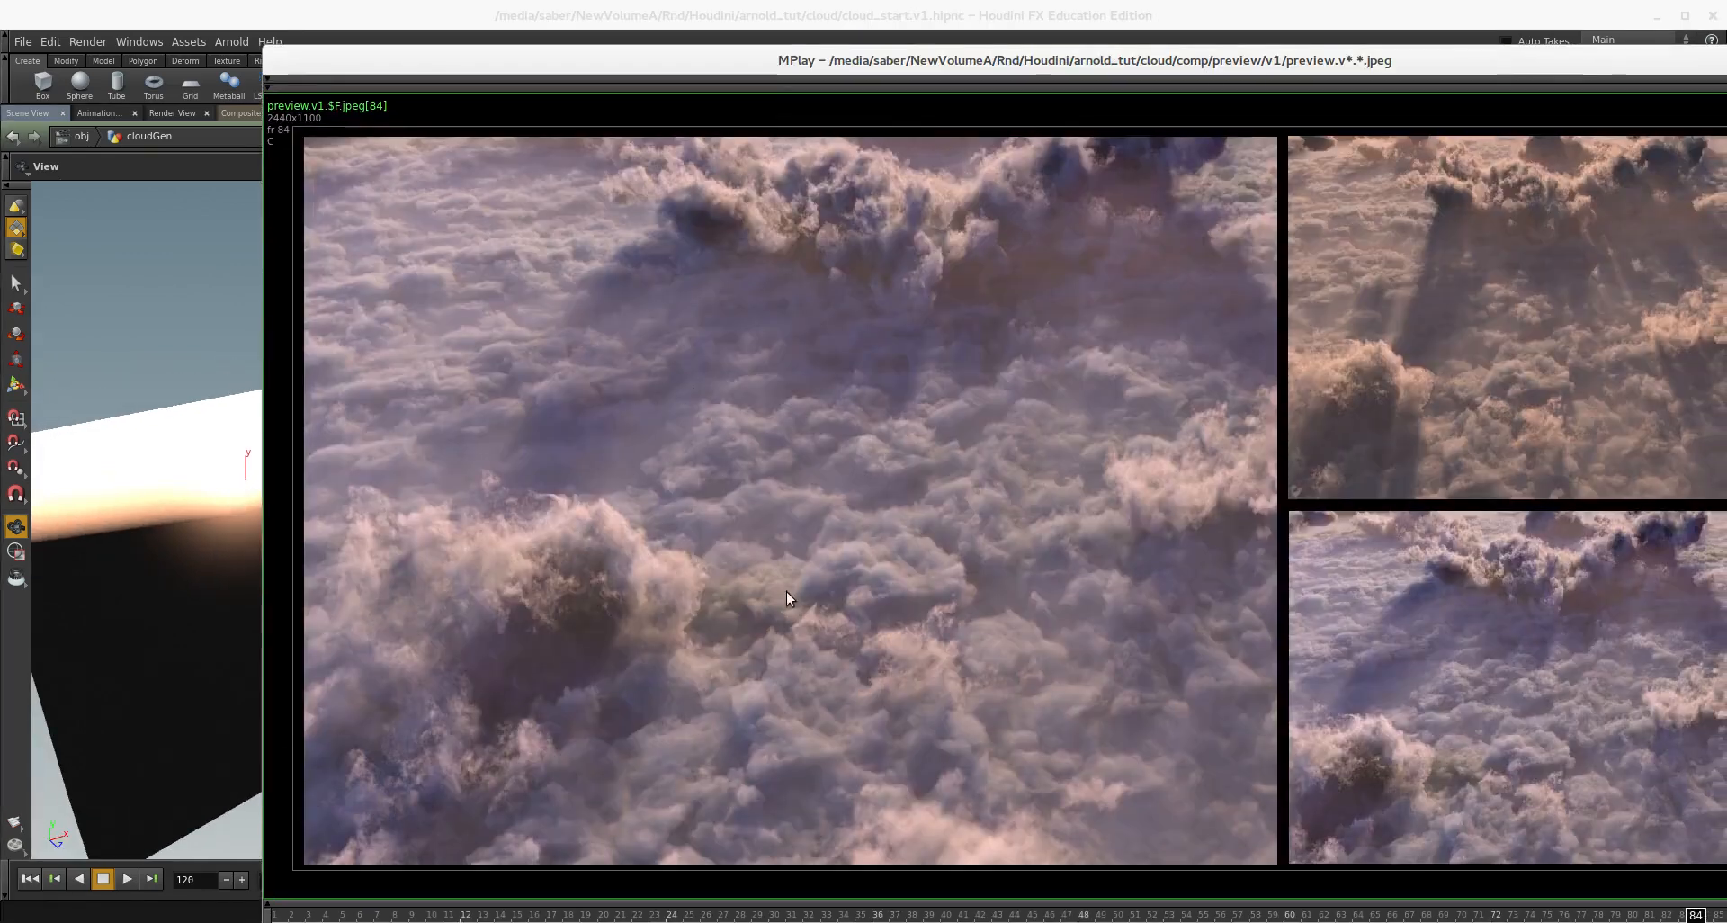
key("alt+Tab")
Step: Add a Box node in the empty area beside the cloudvarA4 group
scroll(869, 561, "up", 8)
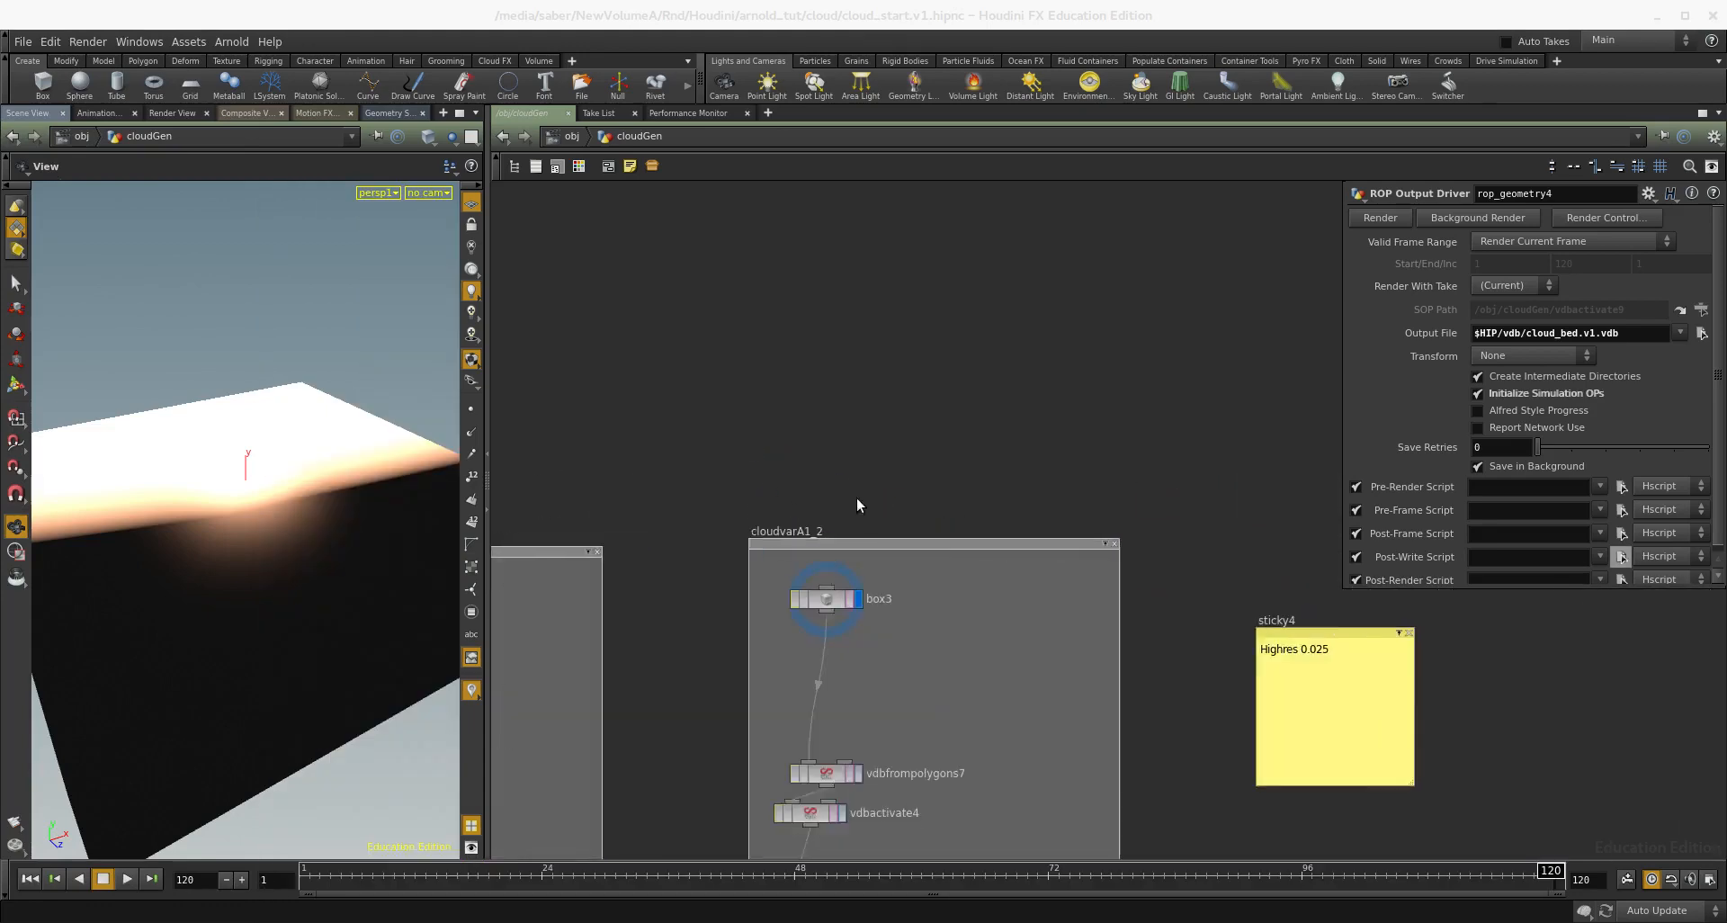
middle_click_drag(869, 540, 1097, 483)
scroll(1096, 483, "down", 2)
middle_click_drag(687, 382, 1065, 381)
middle_click_drag(824, 427, 1187, 365)
scroll(1187, 365, "down", 1)
scroll(963, 406, "up", 2)
key("Tab")
type("box")
key("Return")
left_click(699, 459)
Step: Display the new box and stretch it with its viewport handles to about 5.54 by 1 by 6.52
key("f")
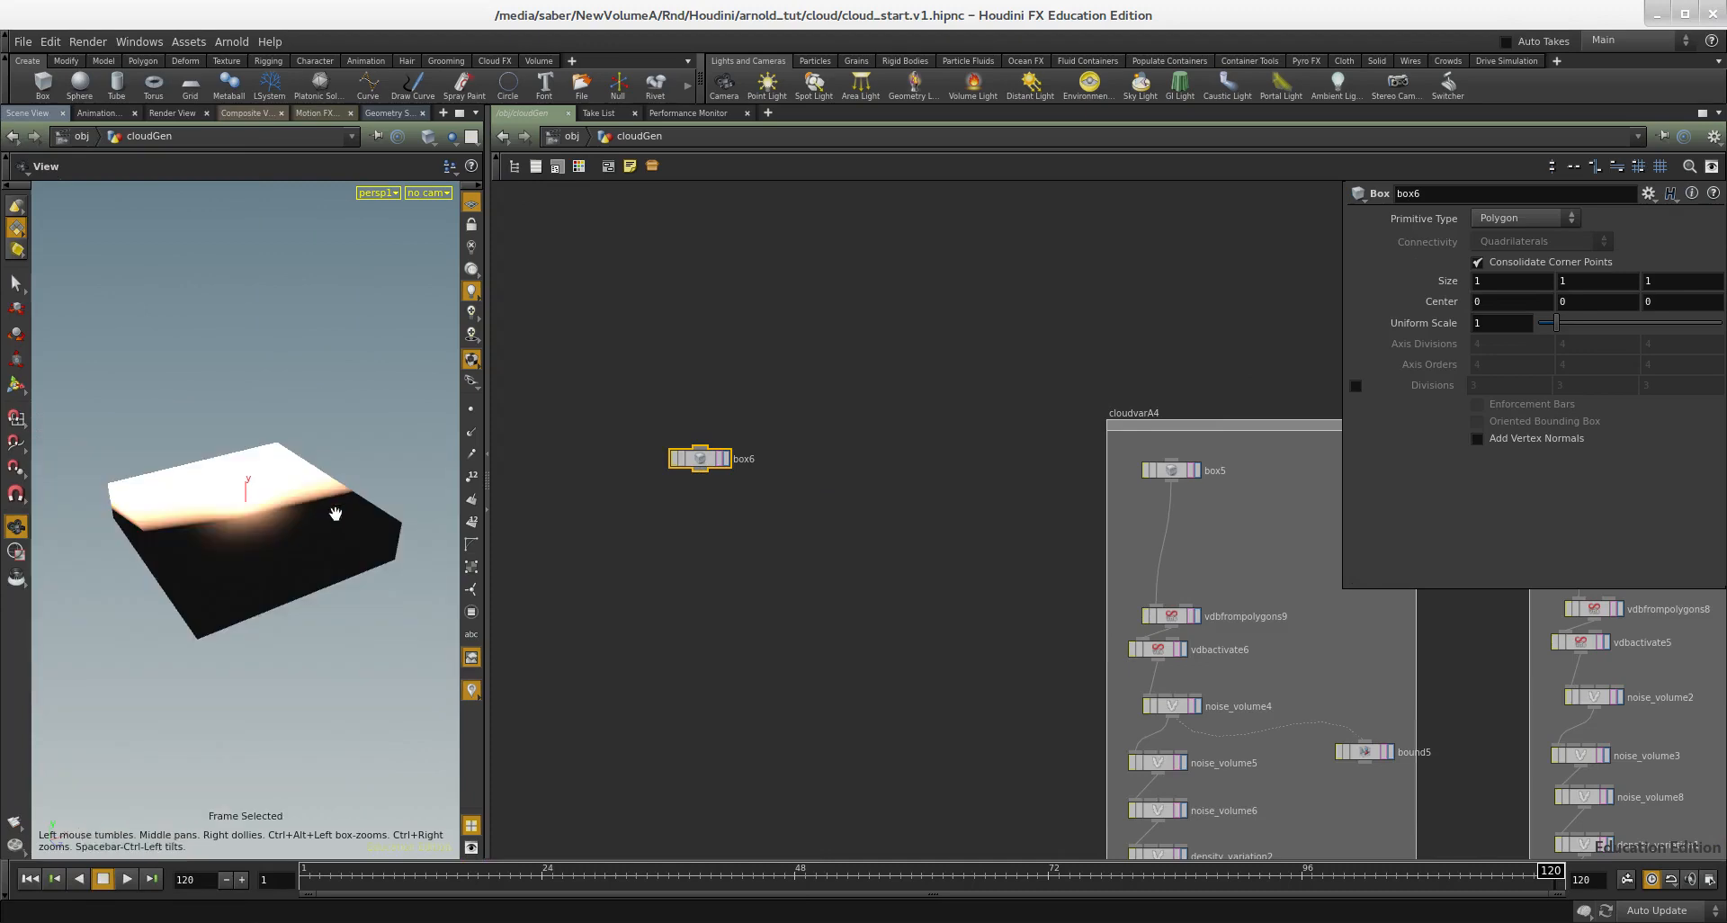
key("Return")
left_click_drag(227, 540, 4, 585)
left_click_drag(270, 573, 577, 604, "alt")
middle_click_drag(314, 563, 251, 526, "alt")
scroll(798, 477, "up", 3)
middle_click_drag(799, 477, 830, 447)
Step: Add a VDB from Polygons node fed by the new box and display its result
key("Tab")
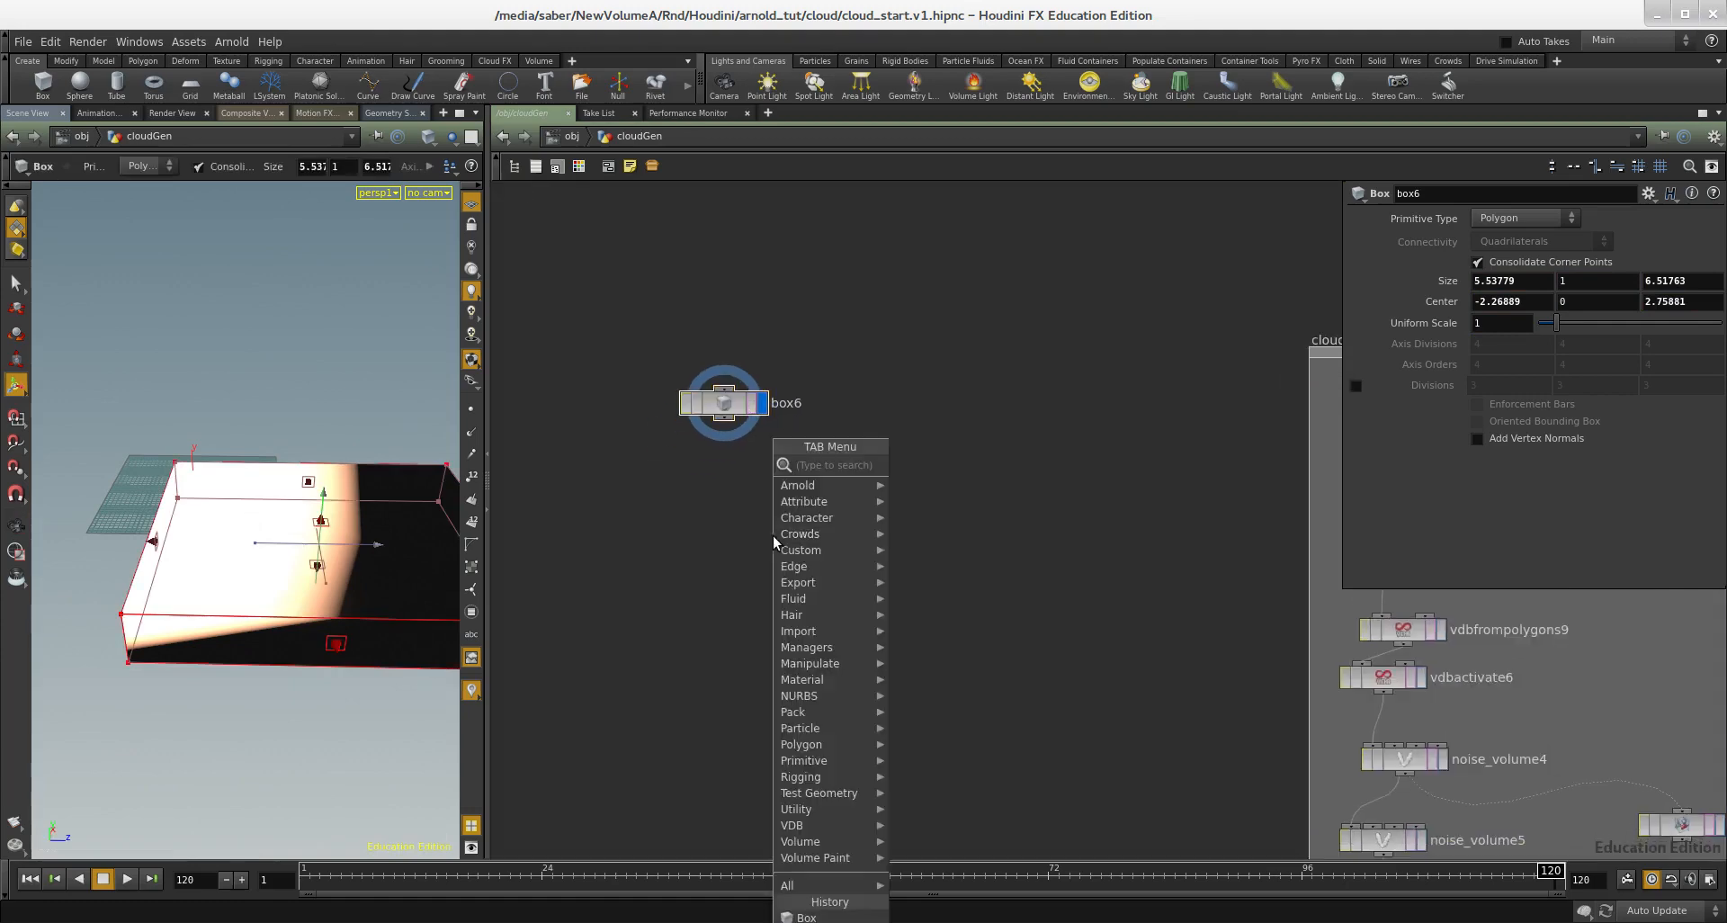
type("vdb f")
left_click(983, 511)
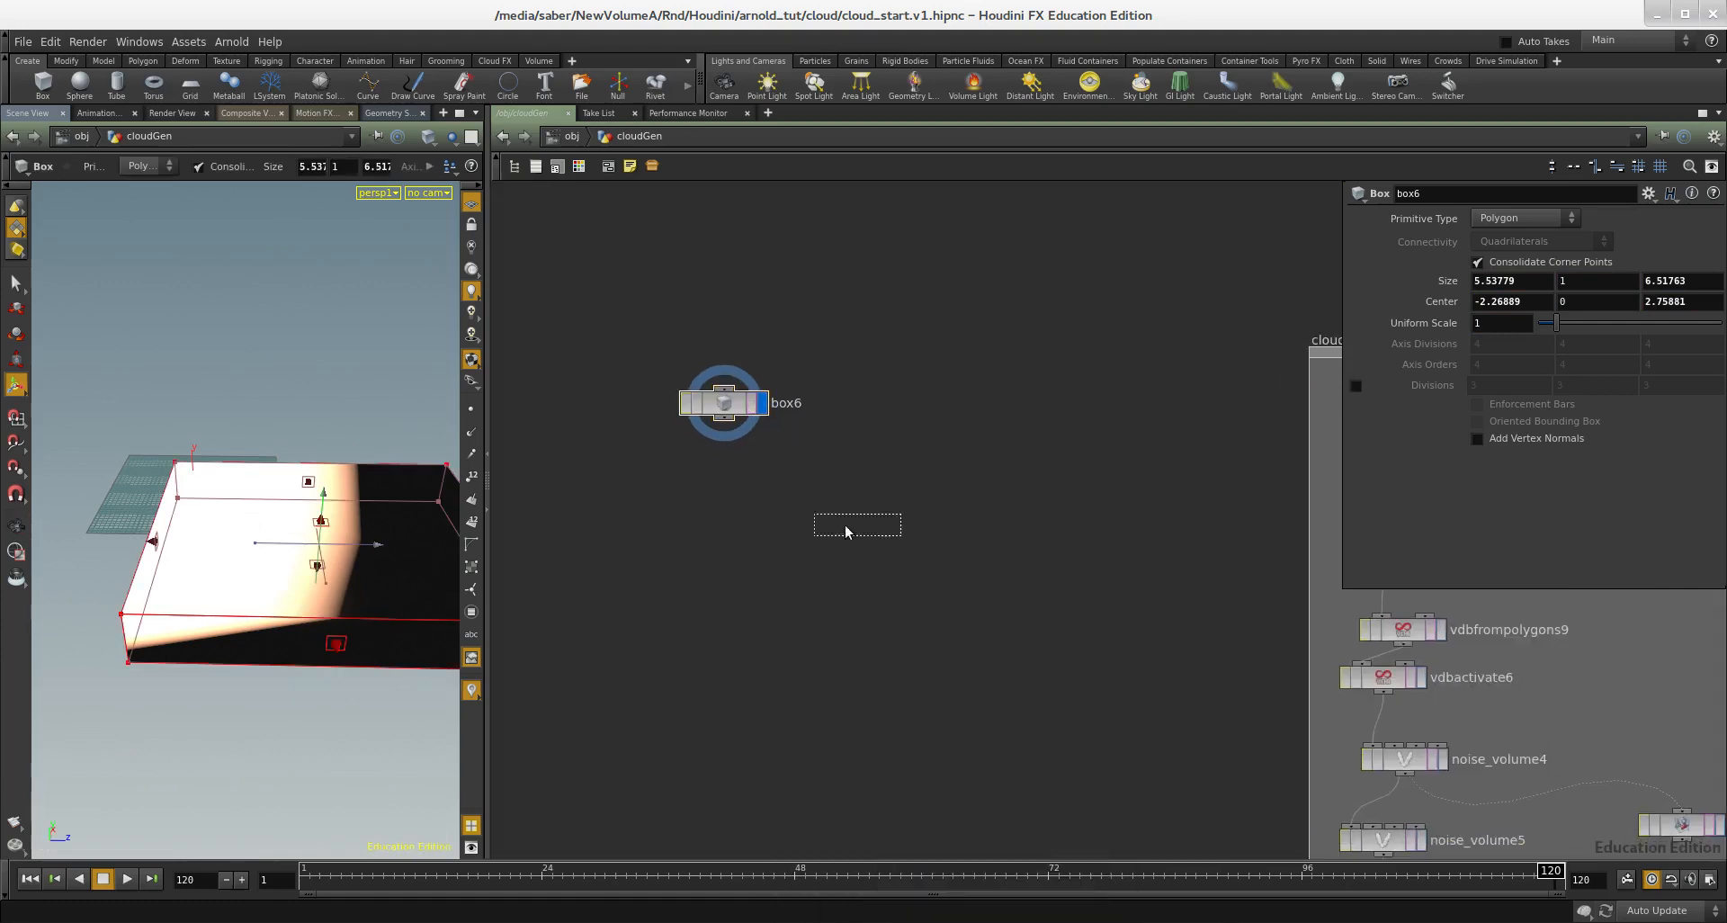
left_click(829, 520)
left_click(870, 521)
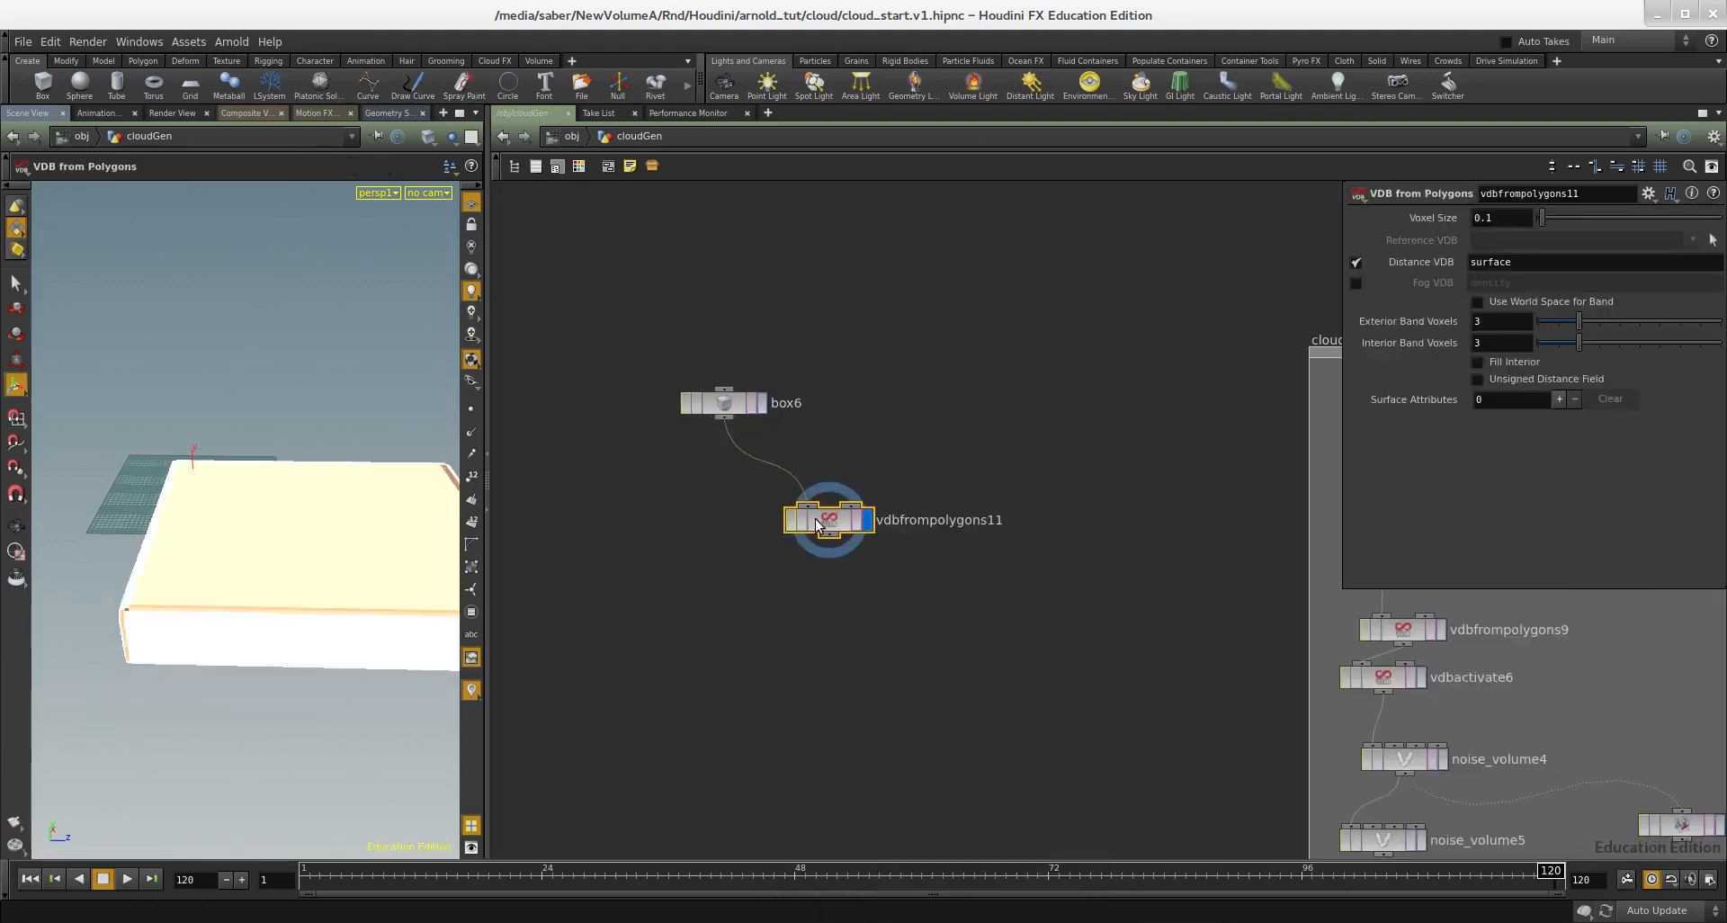
Step: Align the VDB from Polygons node under the box and make it output a density Fog VDB instead of a Distance VDB
left_click_drag(832, 526, 726, 539)
scroll(730, 547, "up", 2)
middle_click_drag(892, 471, 907, 427)
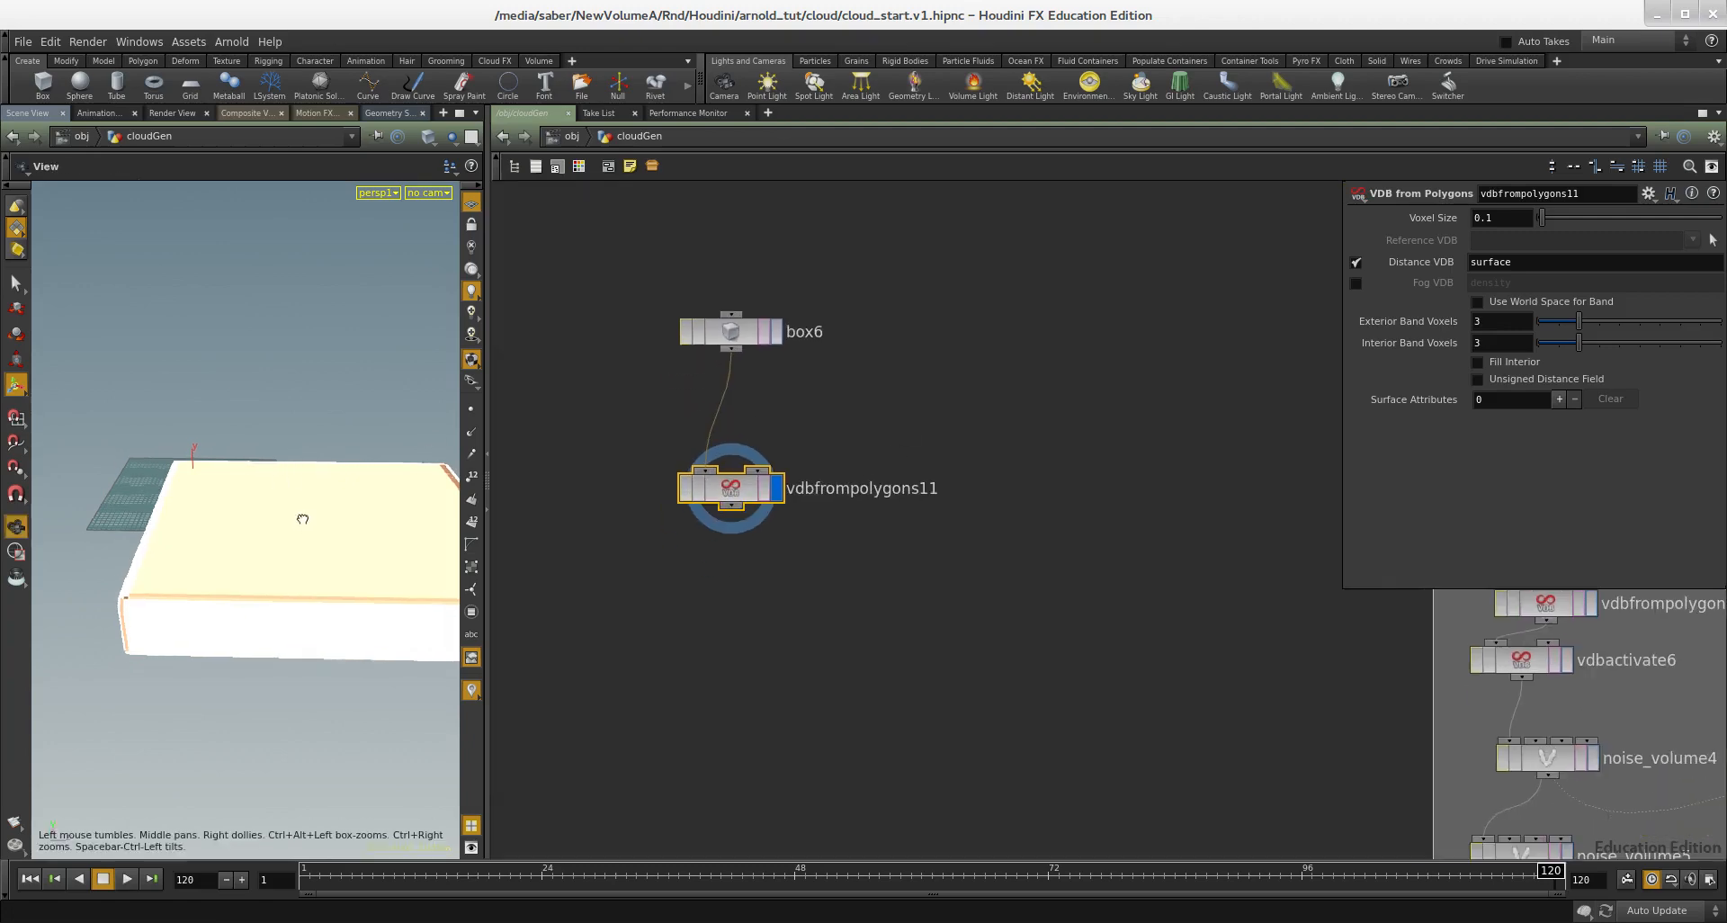
left_click(1357, 263)
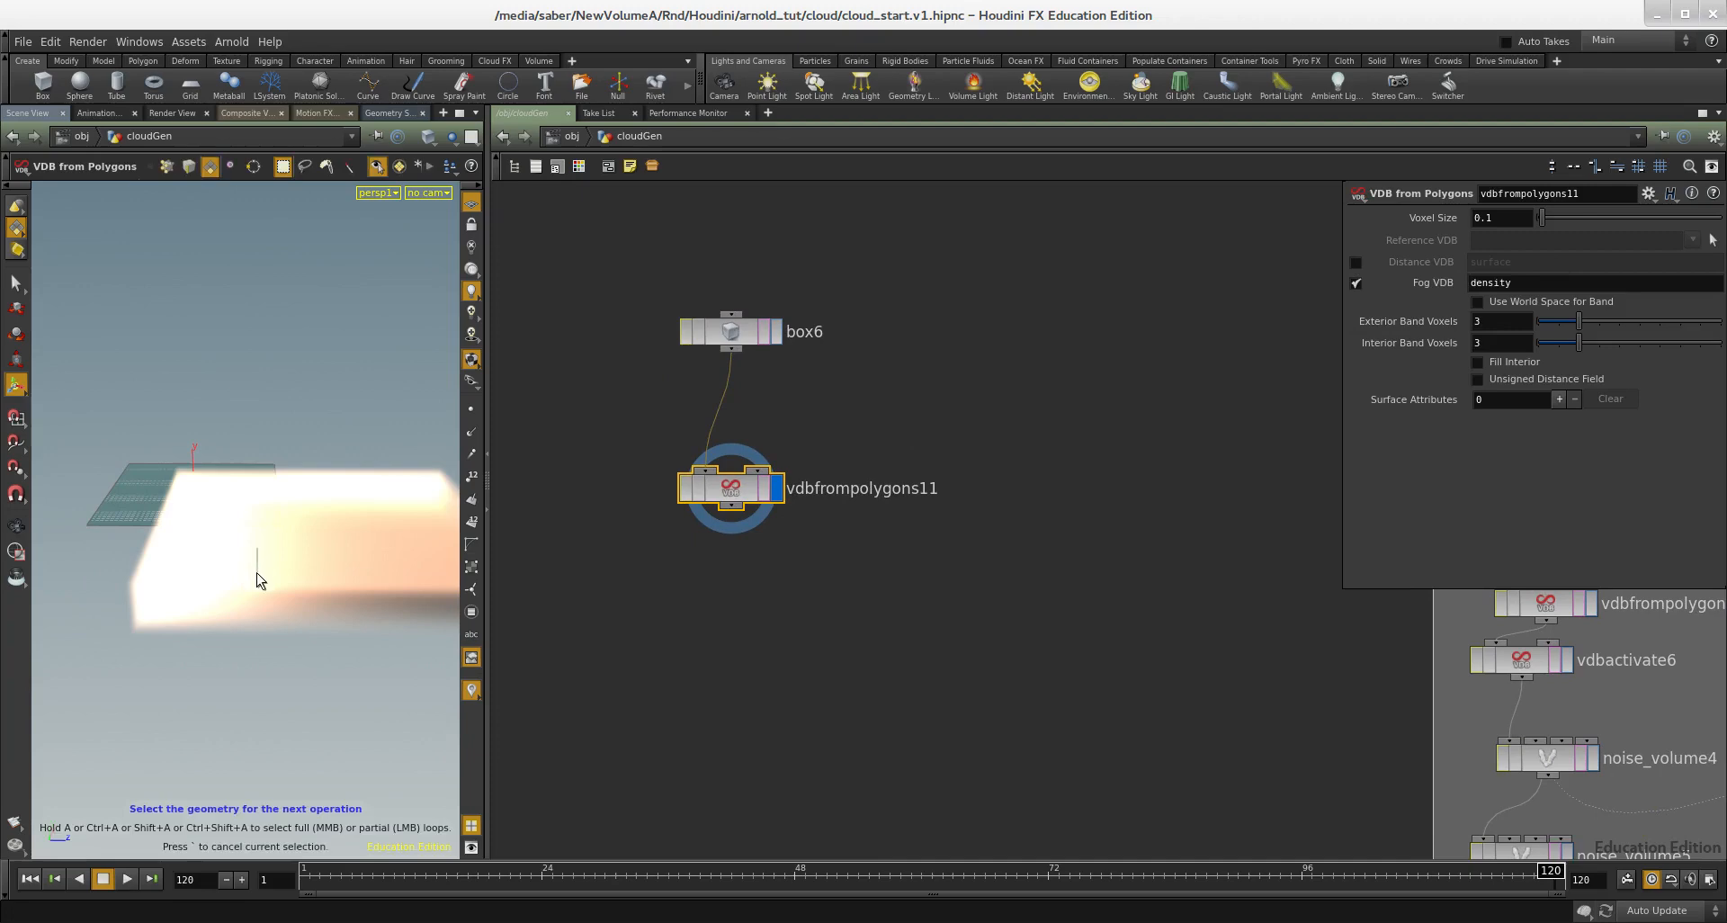
Step: Add a Volume VOP node below the VDB from Polygons node and connect it to that output
scroll(1025, 583, "down", 2)
middle_click_drag(898, 529, 804, 520)
scroll(828, 473, "up", 1)
scroll(827, 473, "up", 1)
scroll(651, 508, "down", 2)
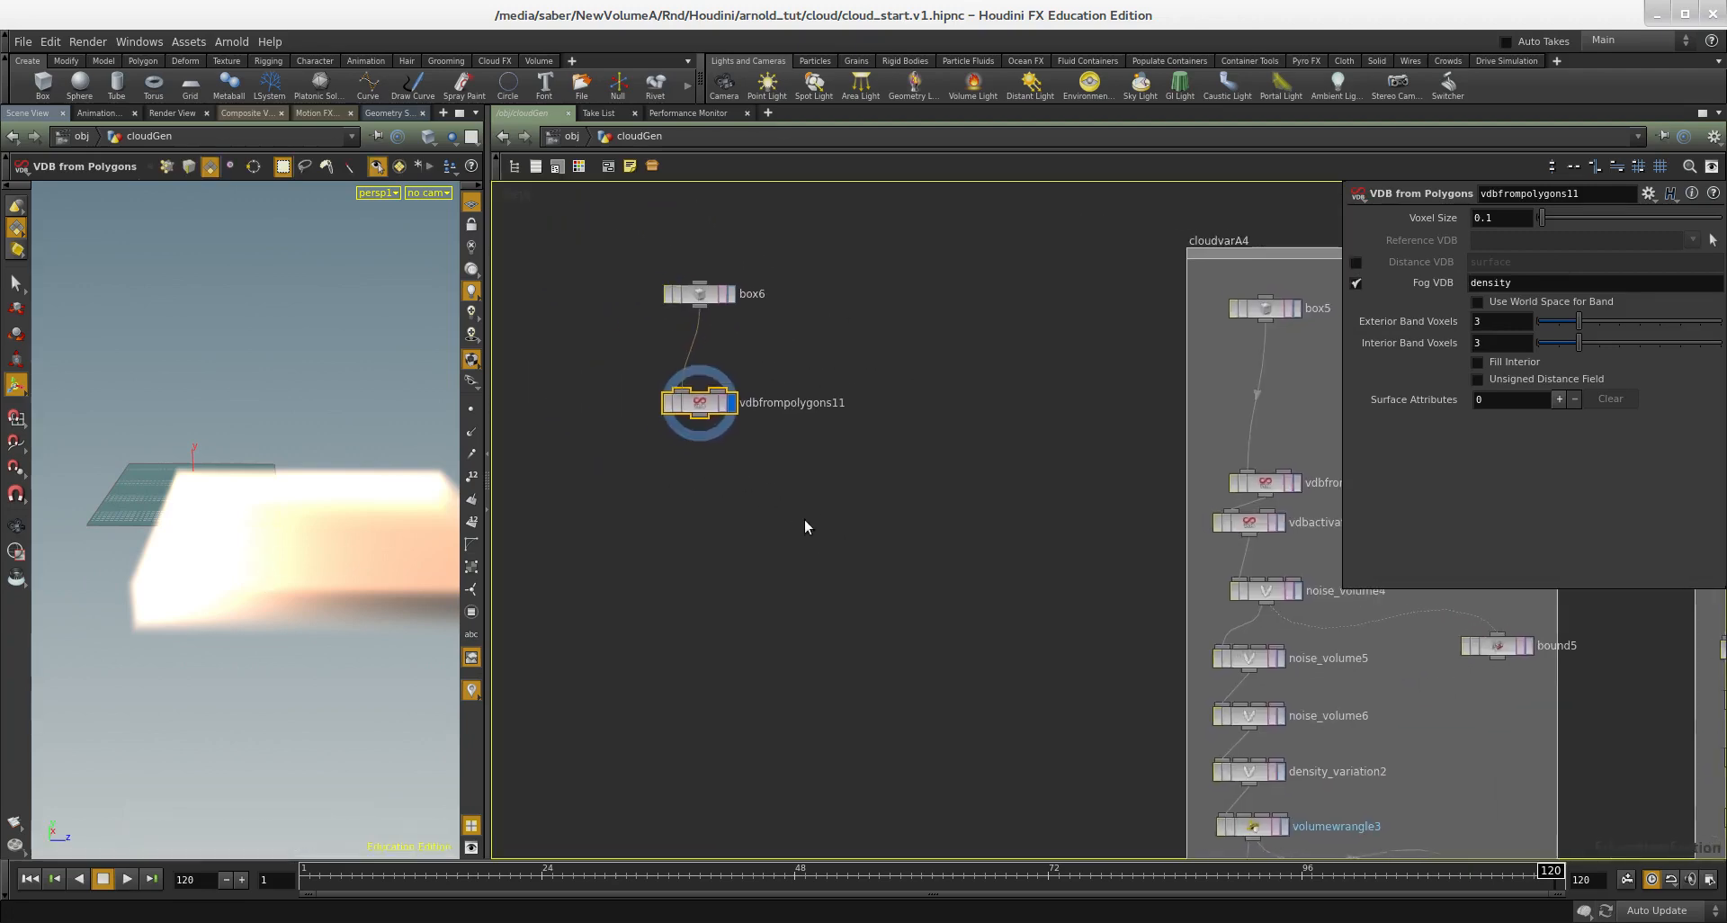
key("Tab")
type("vop")
key("BackSpace")
key("BackSpace")
key("BackSpace")
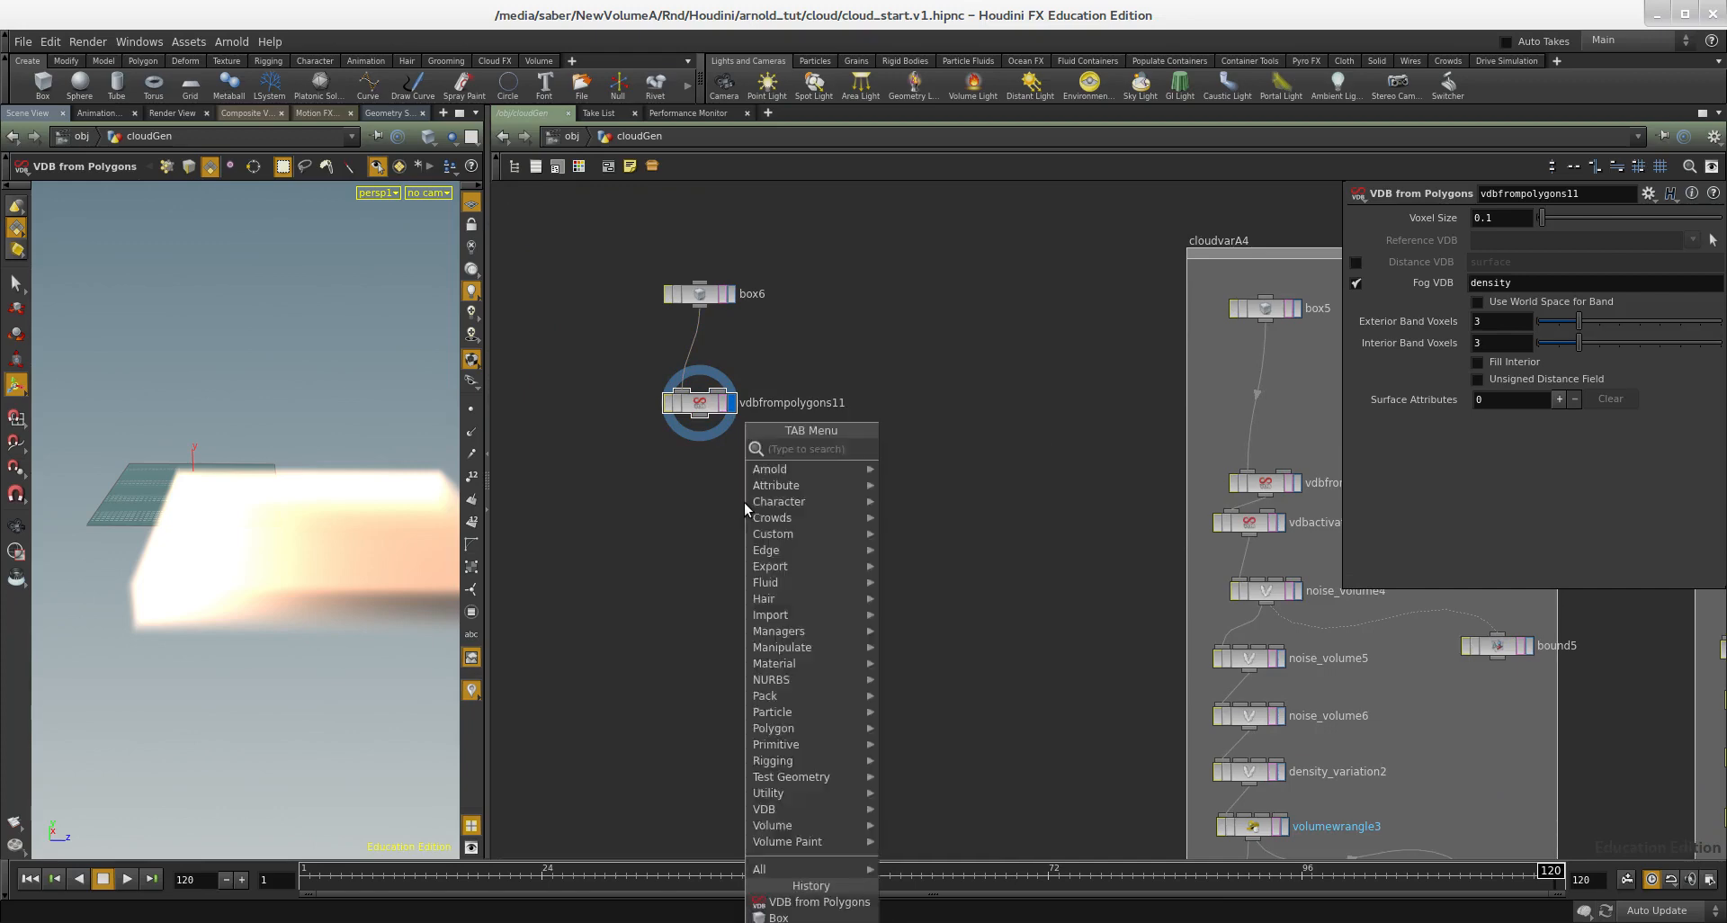
type("volume vop")
key("Return")
left_click(743, 502)
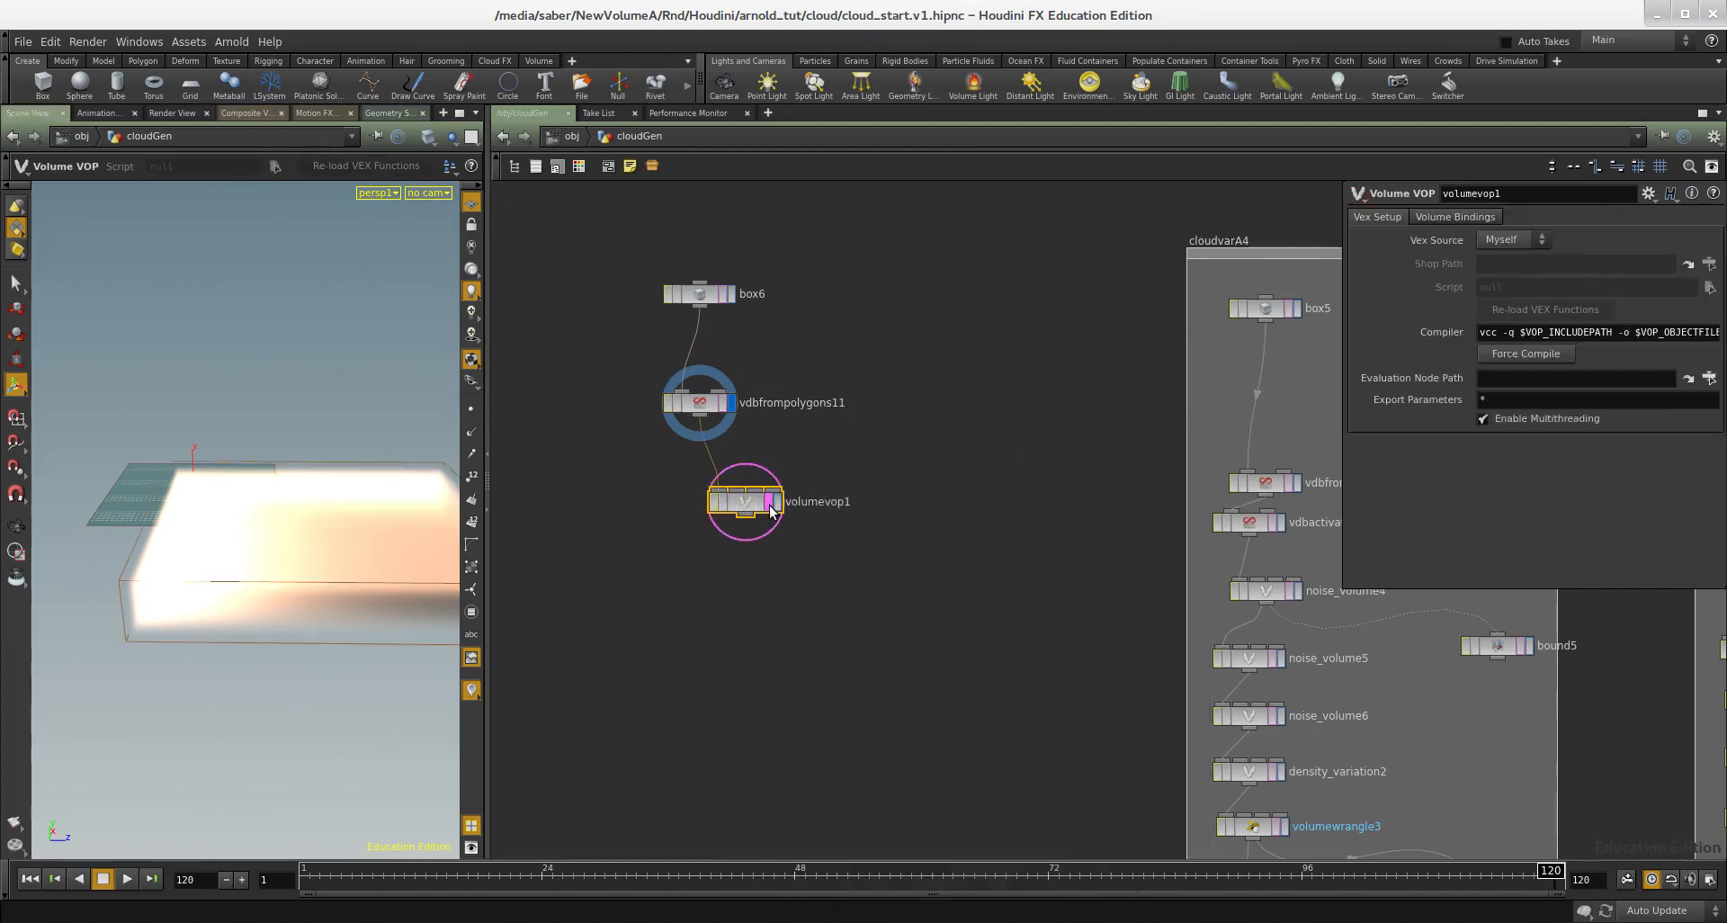
Step: Enter the Volume VOP network and add a Volume Sample node below the density output node
double_click(763, 510)
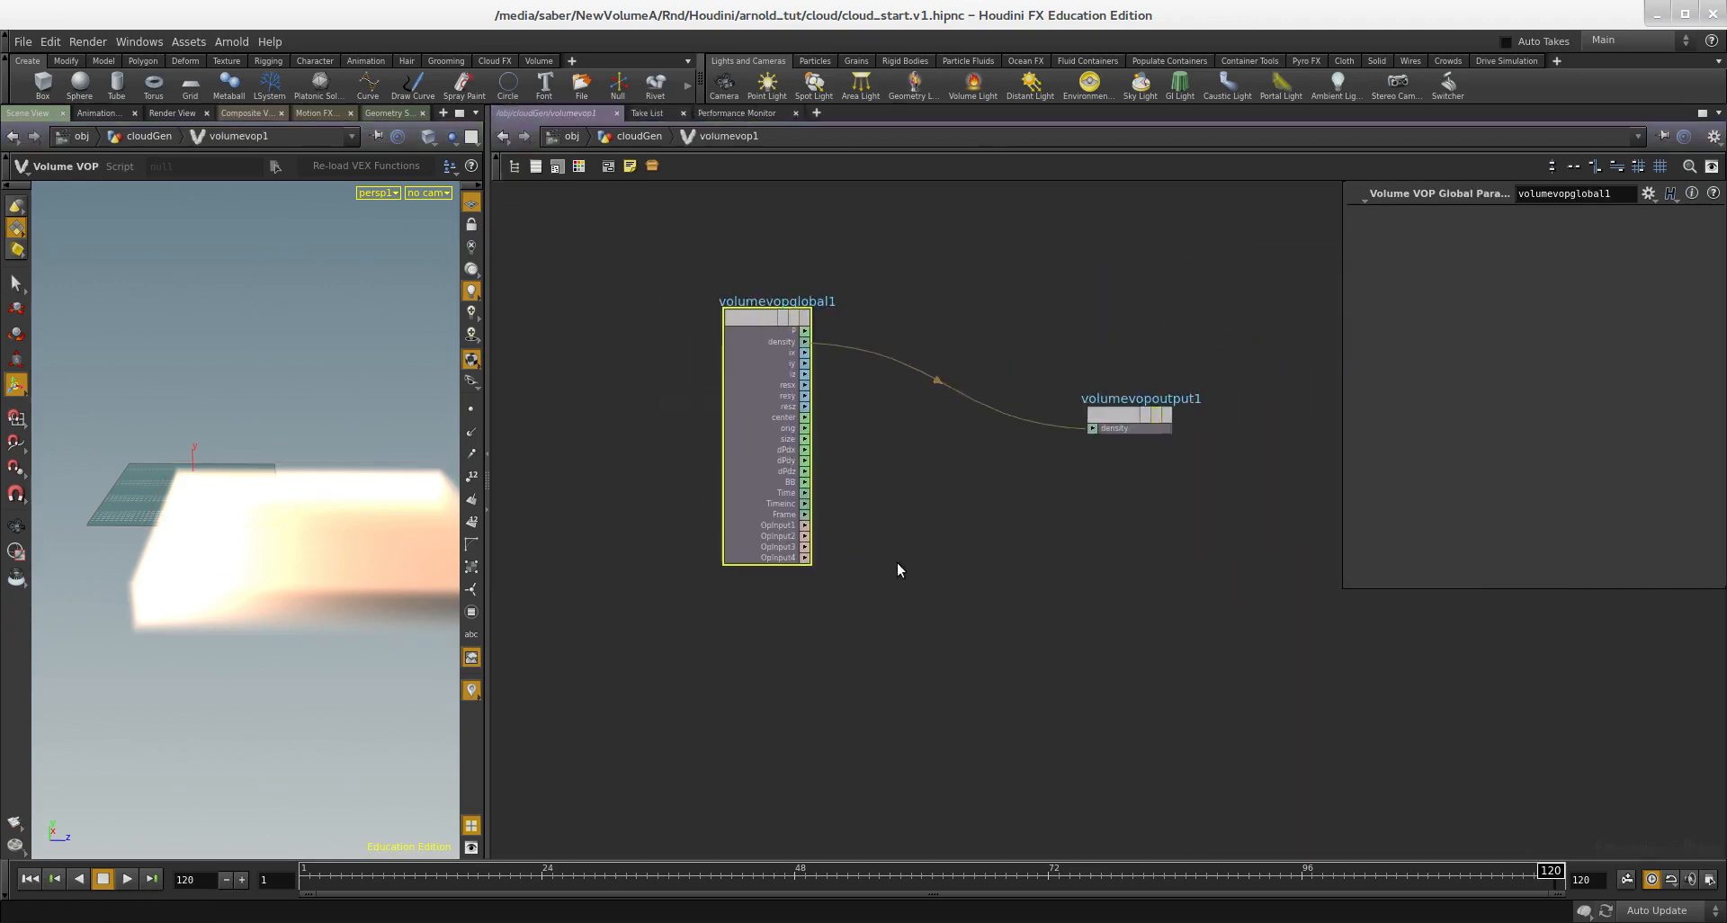
key("Tab")
type("volume samp")
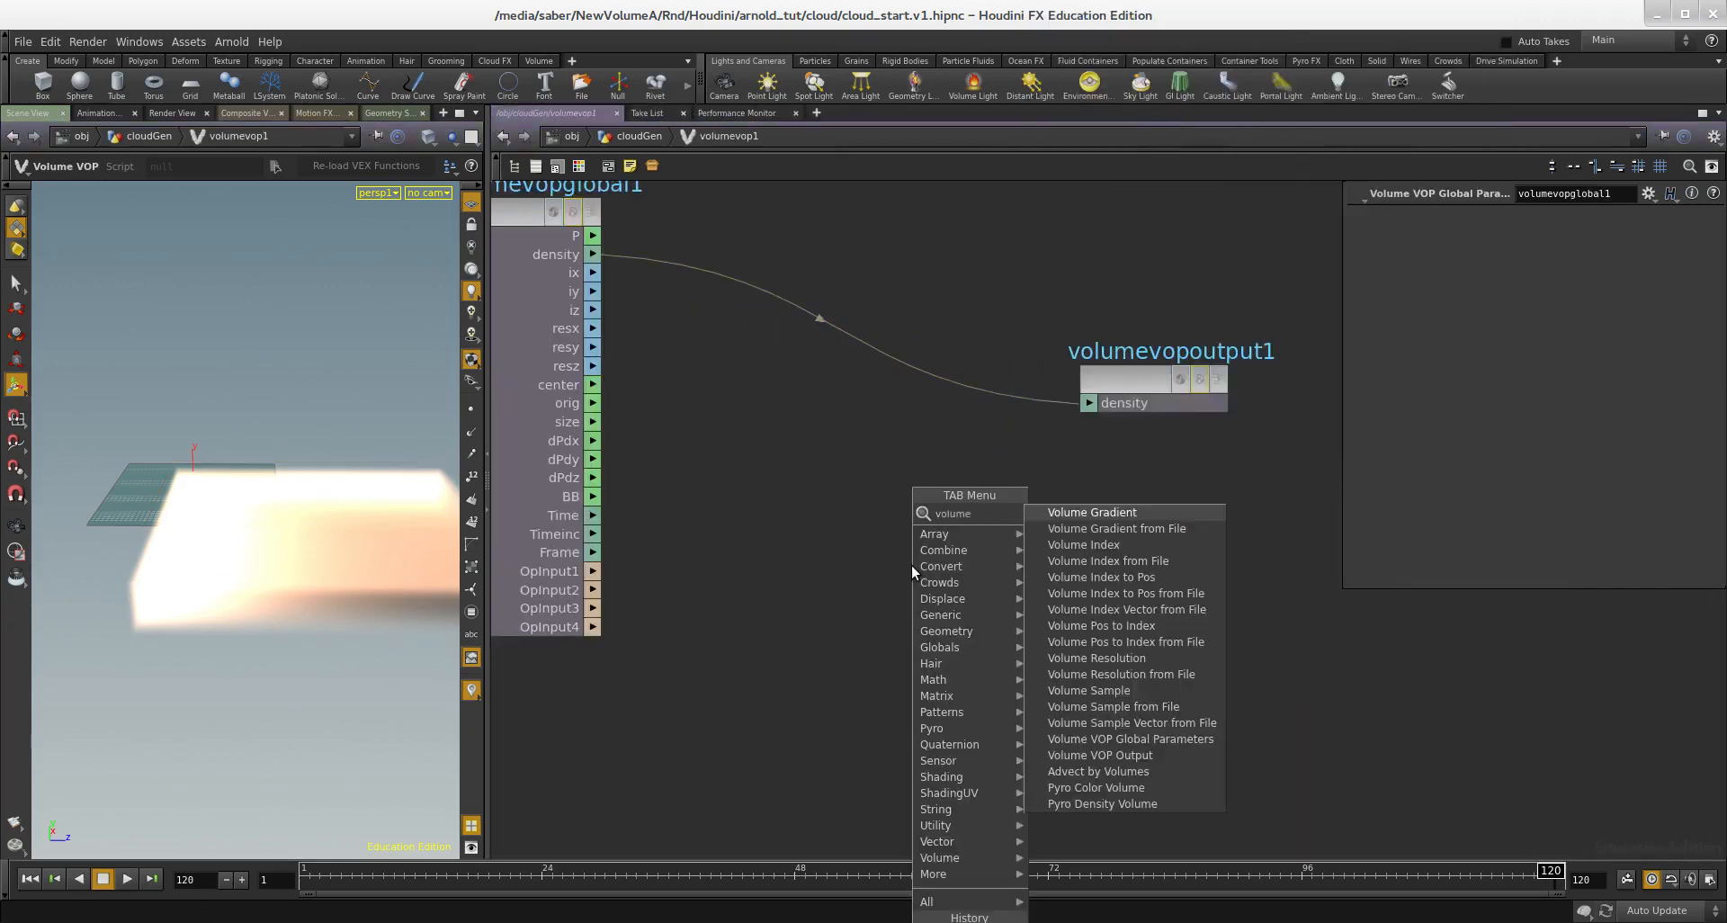
key("Return")
left_click(910, 565)
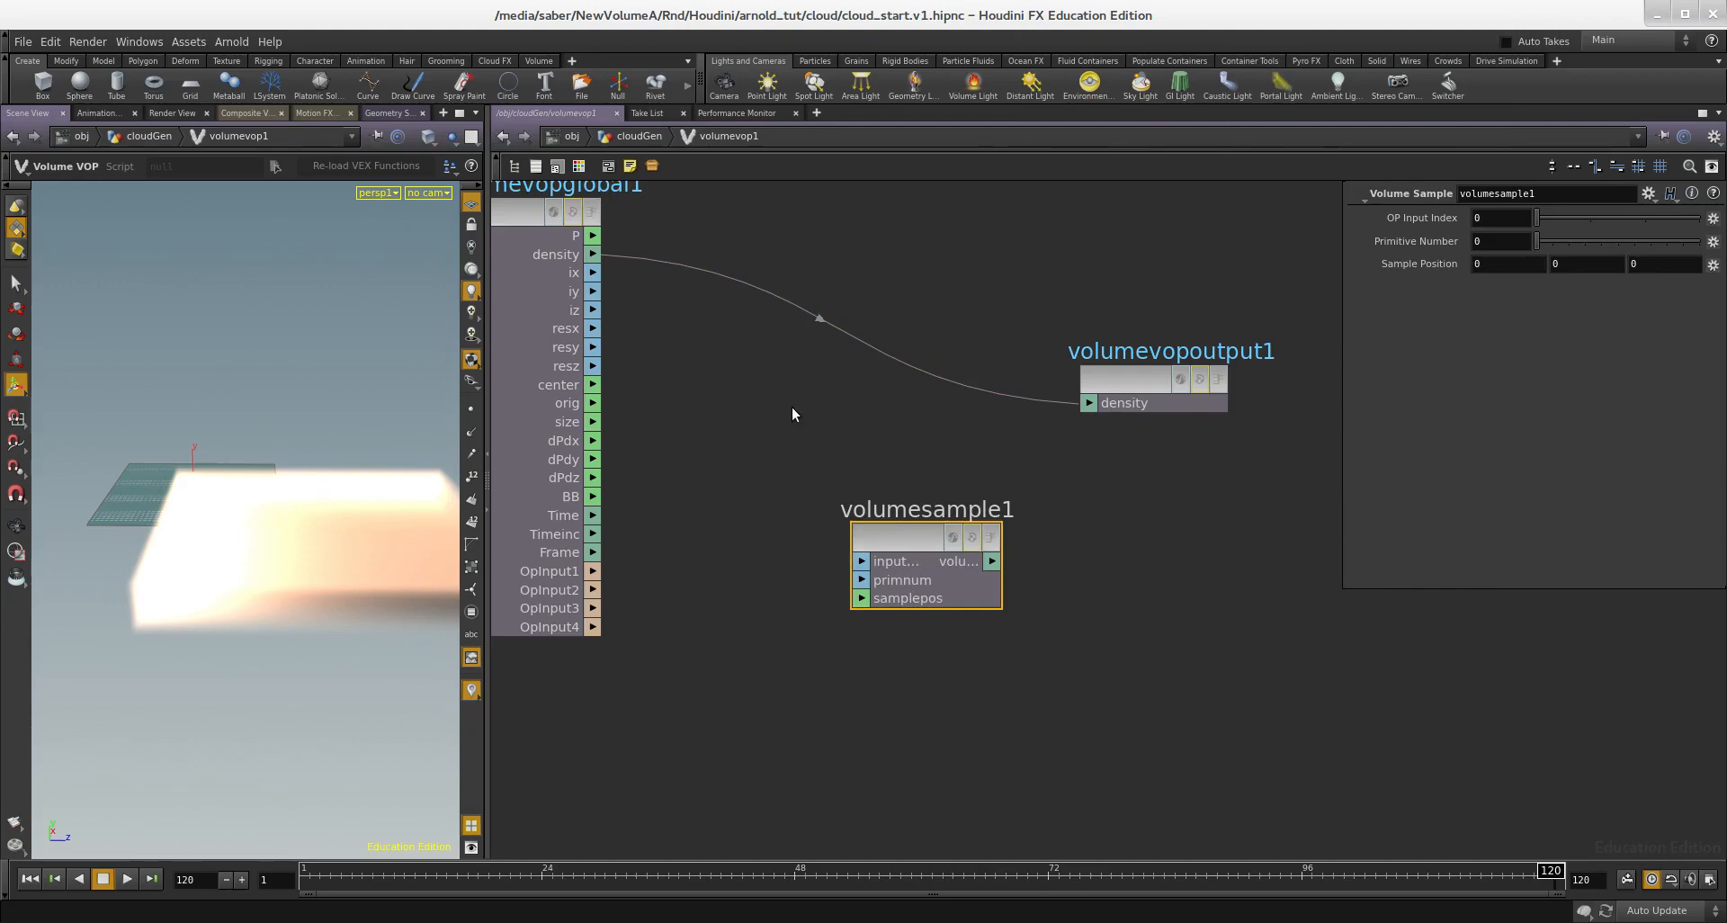
Step: Add an Anti-Aliased Noise node, feed the global P into its position, and place it below the other nodes
middle_click_drag(792, 407, 905, 503)
key("Tab")
type("nois")
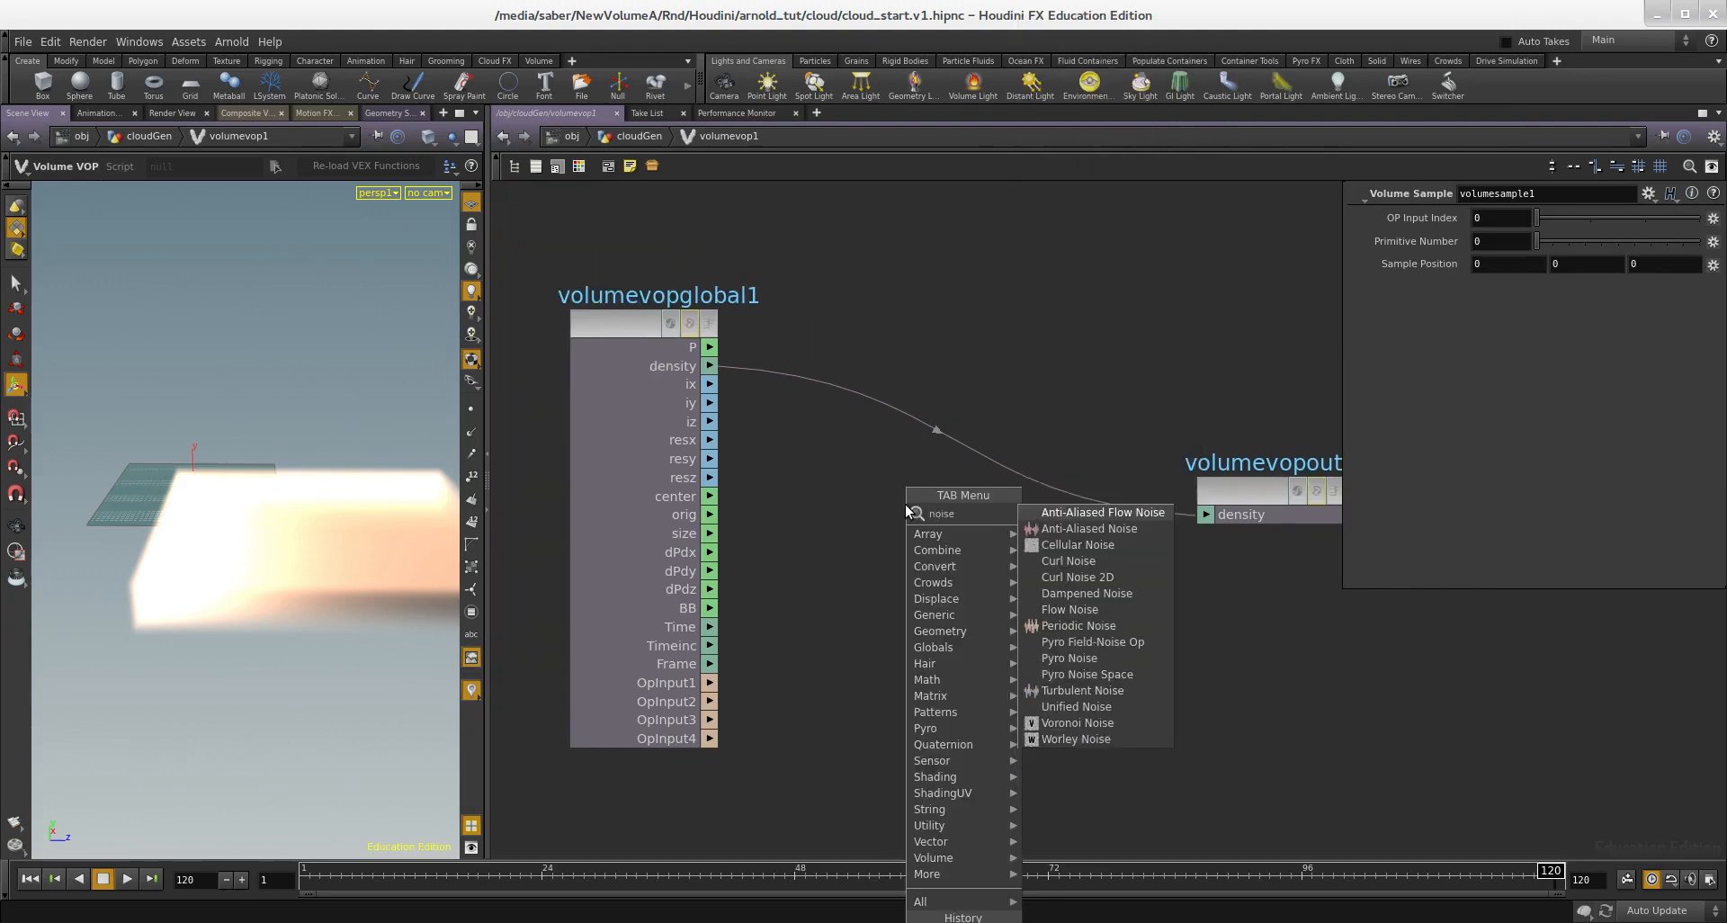
type("e")
key("Down")
key("Return")
left_click(908, 511)
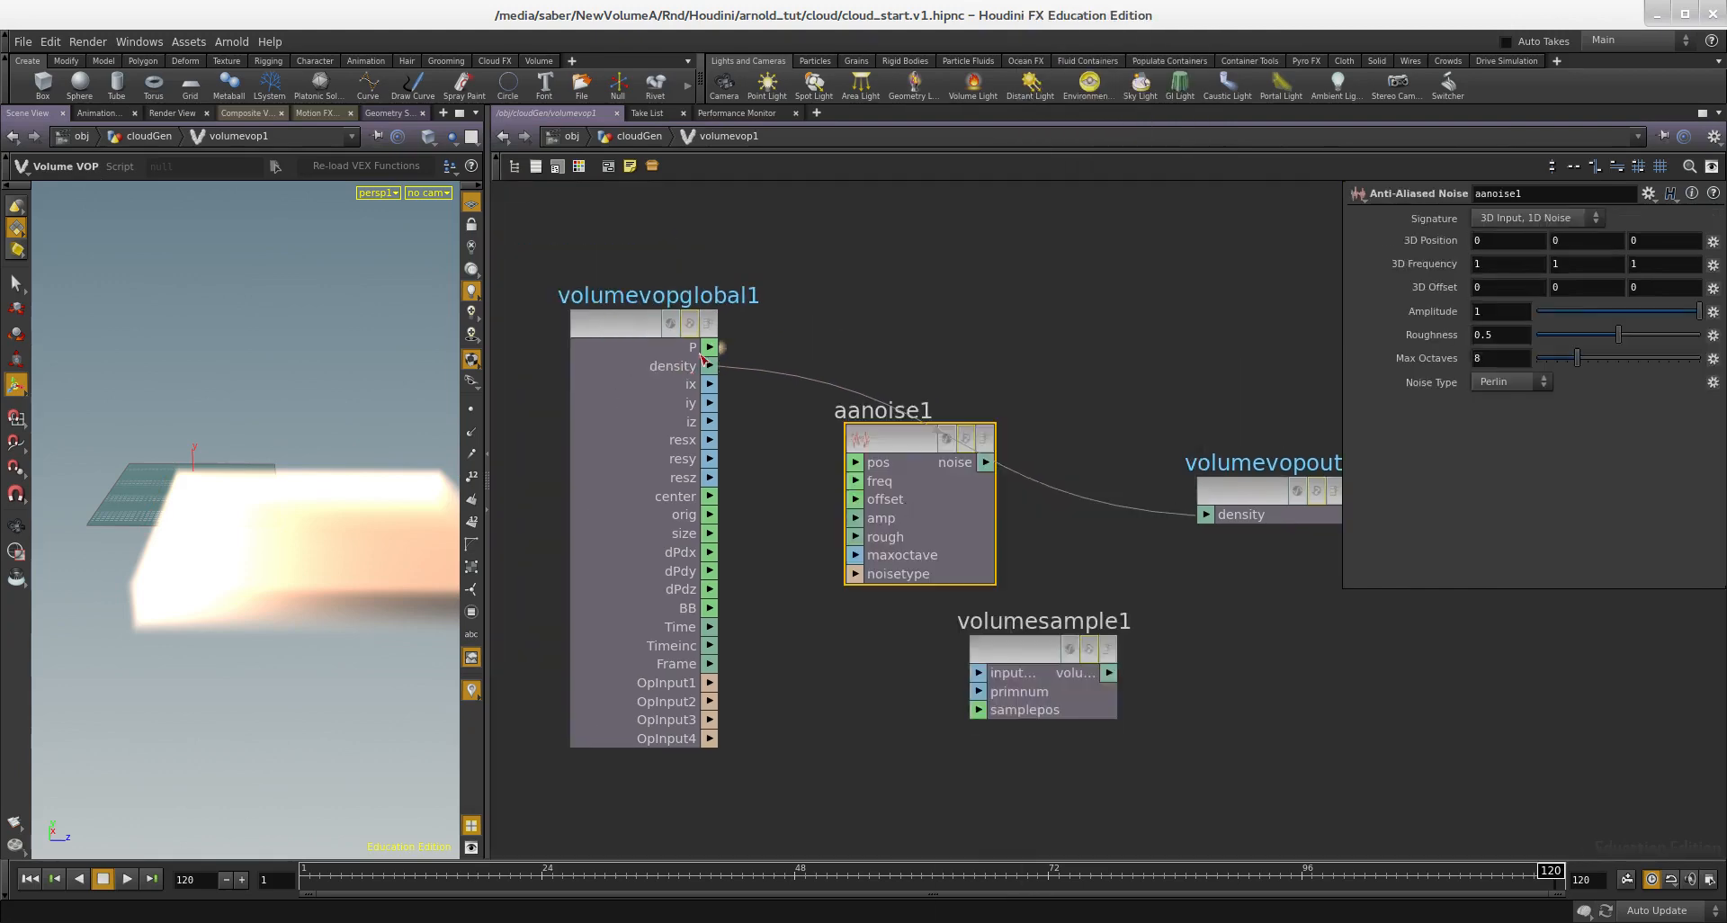
scroll(869, 475, "down", 3)
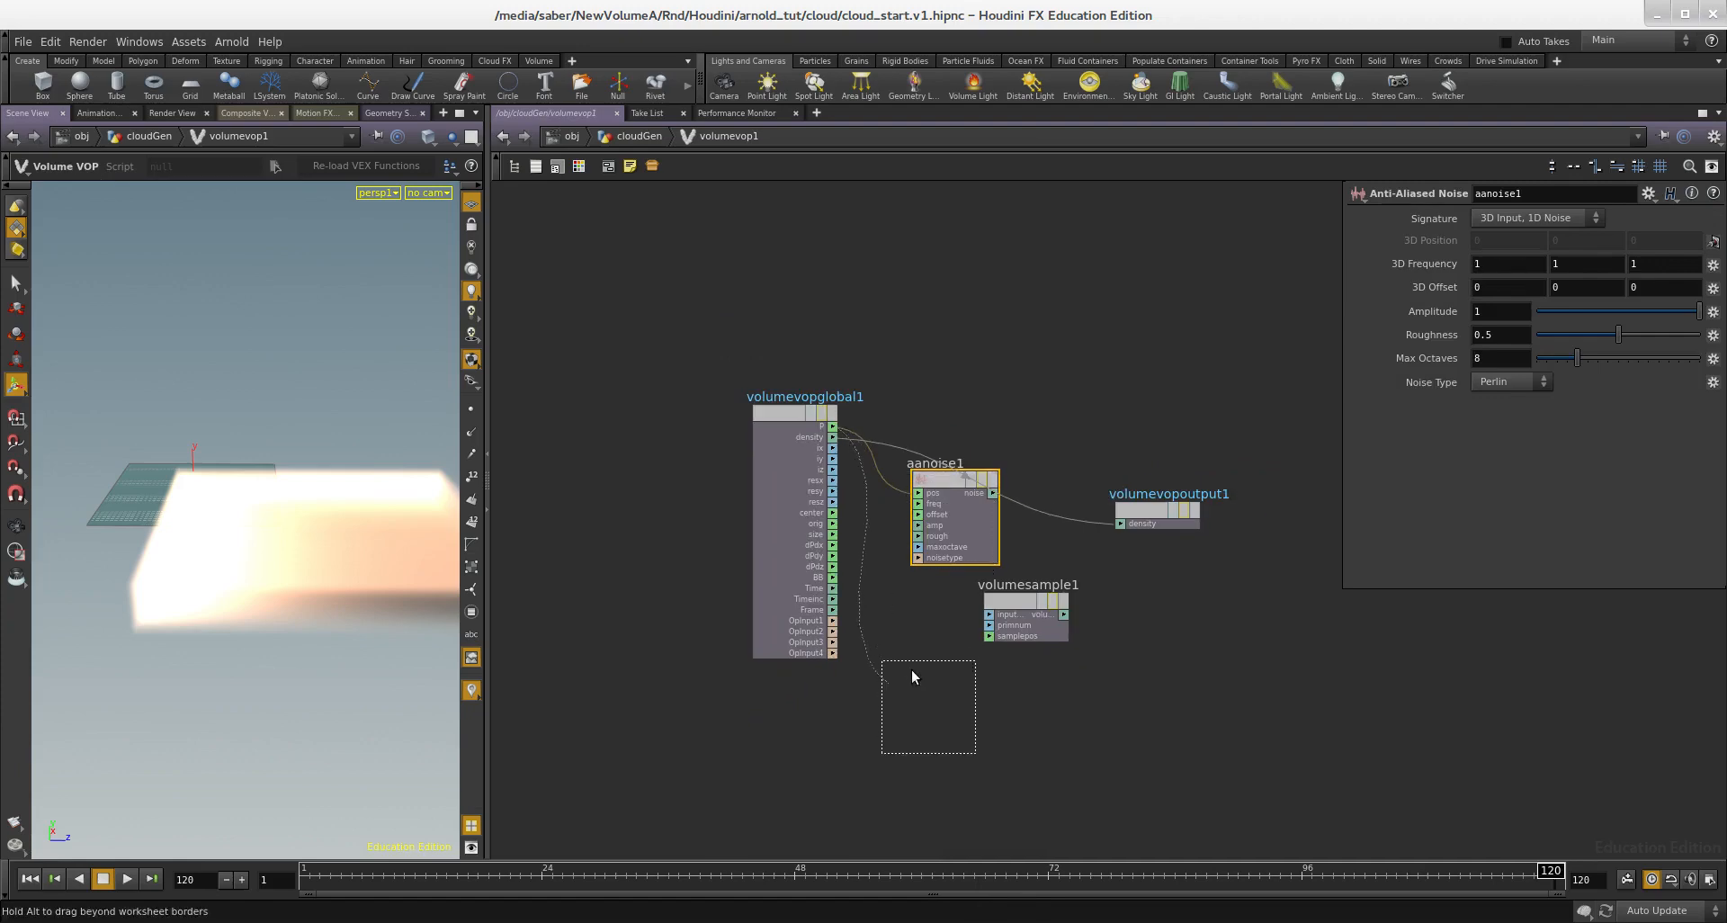
left_click_drag(911, 670, 922, 670)
Step: Add an Add node between the global parameters and the volume output
scroll(1024, 553, "up", 3)
key("Tab")
type("add")
left_click(1180, 497)
left_click(1009, 379)
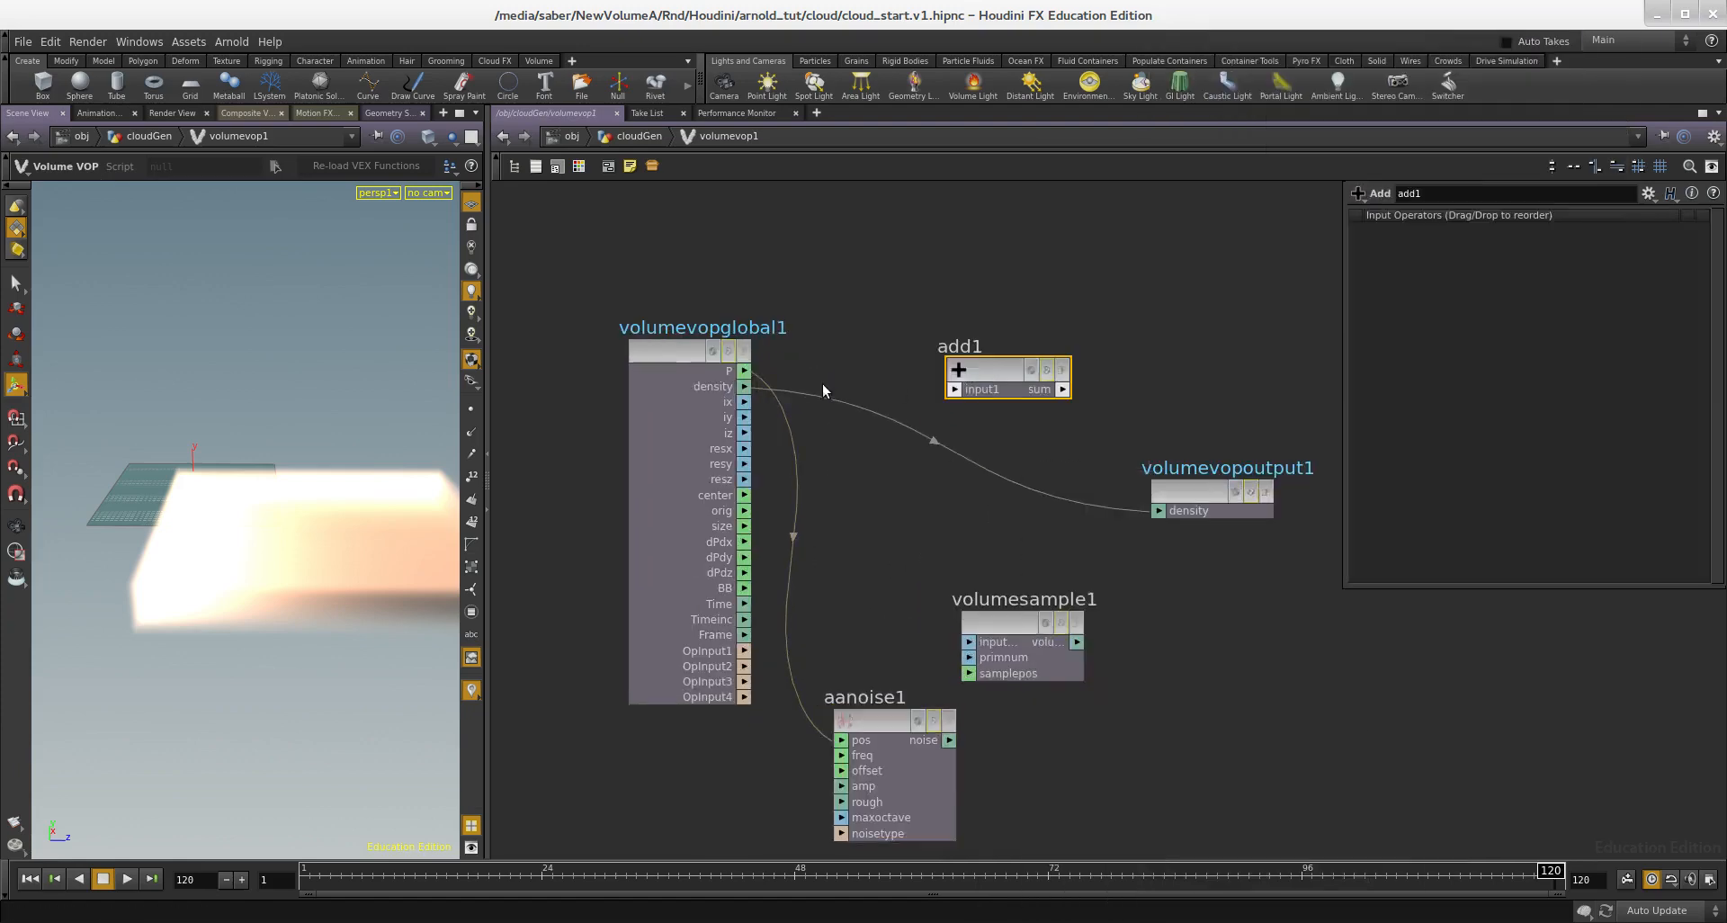
Step: Connect the global P and the Anti-Aliased Noise output as the two inputs of the Add node
scroll(824, 390, "up", 2)
left_click(1045, 398)
left_click(1024, 398)
scroll(962, 560, "down", 3)
scroll(992, 755, "up", 1)
left_click(994, 763)
Step: Connect the Add node's sum to the Volume Sample position and the sampled value to the density output
left_click_drag(1051, 650, 1281, 705)
middle_click_drag(1130, 518, 892, 489)
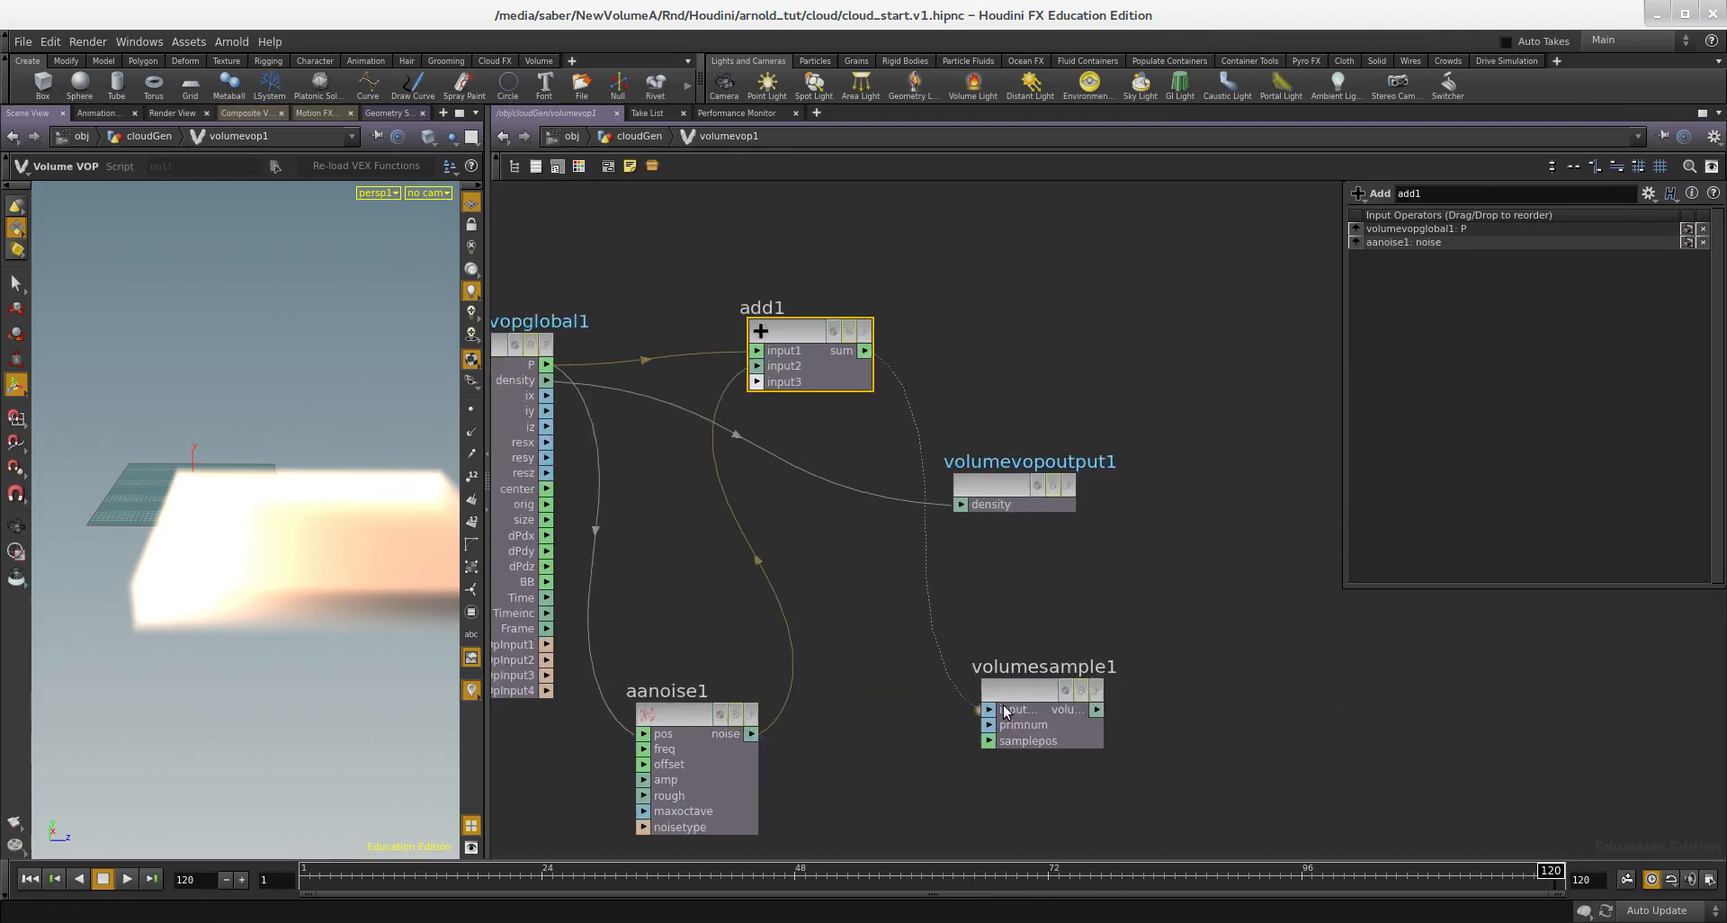
left_click(997, 743)
Step: Switch the viewport background to the dark colour scheme and view the noisy cloud volume against it
scroll(1108, 715, "down", 3)
left_click_drag(353, 607, 294, 436)
key("d")
left_click(404, 194)
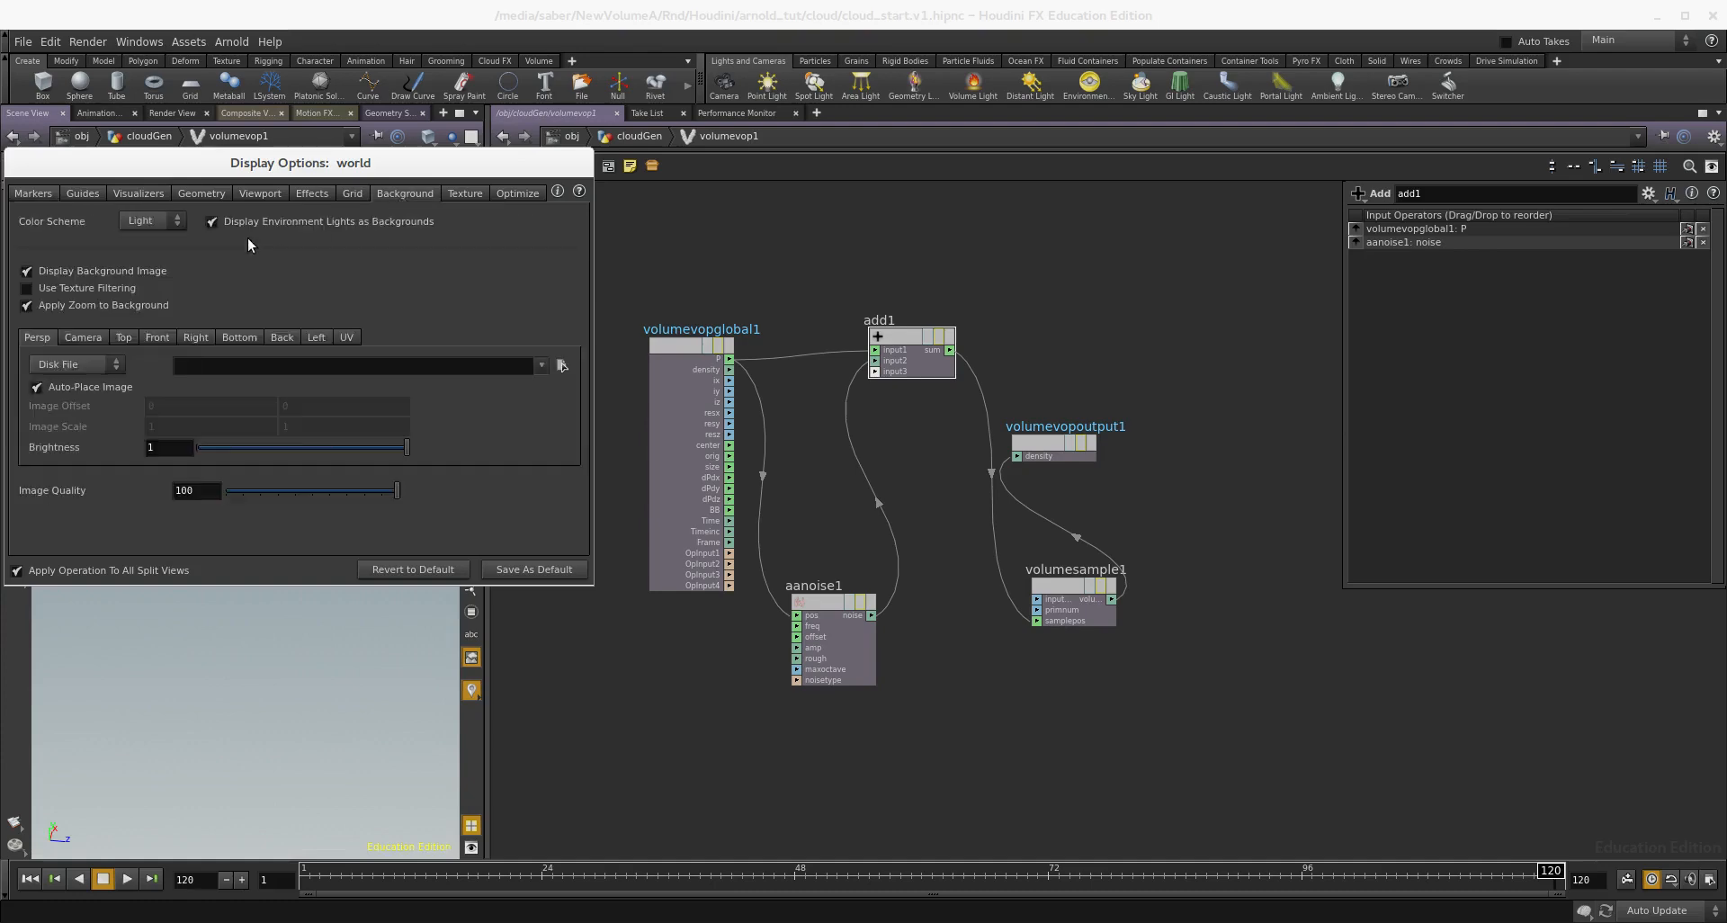
left_click(146, 253)
key("Escape")
mouse_move(236, 532)
left_mouse_down()
mouse_move(254, 551)
mouse_move(213, 535)
left_mouse_up()
scroll(935, 673, "down", 4)
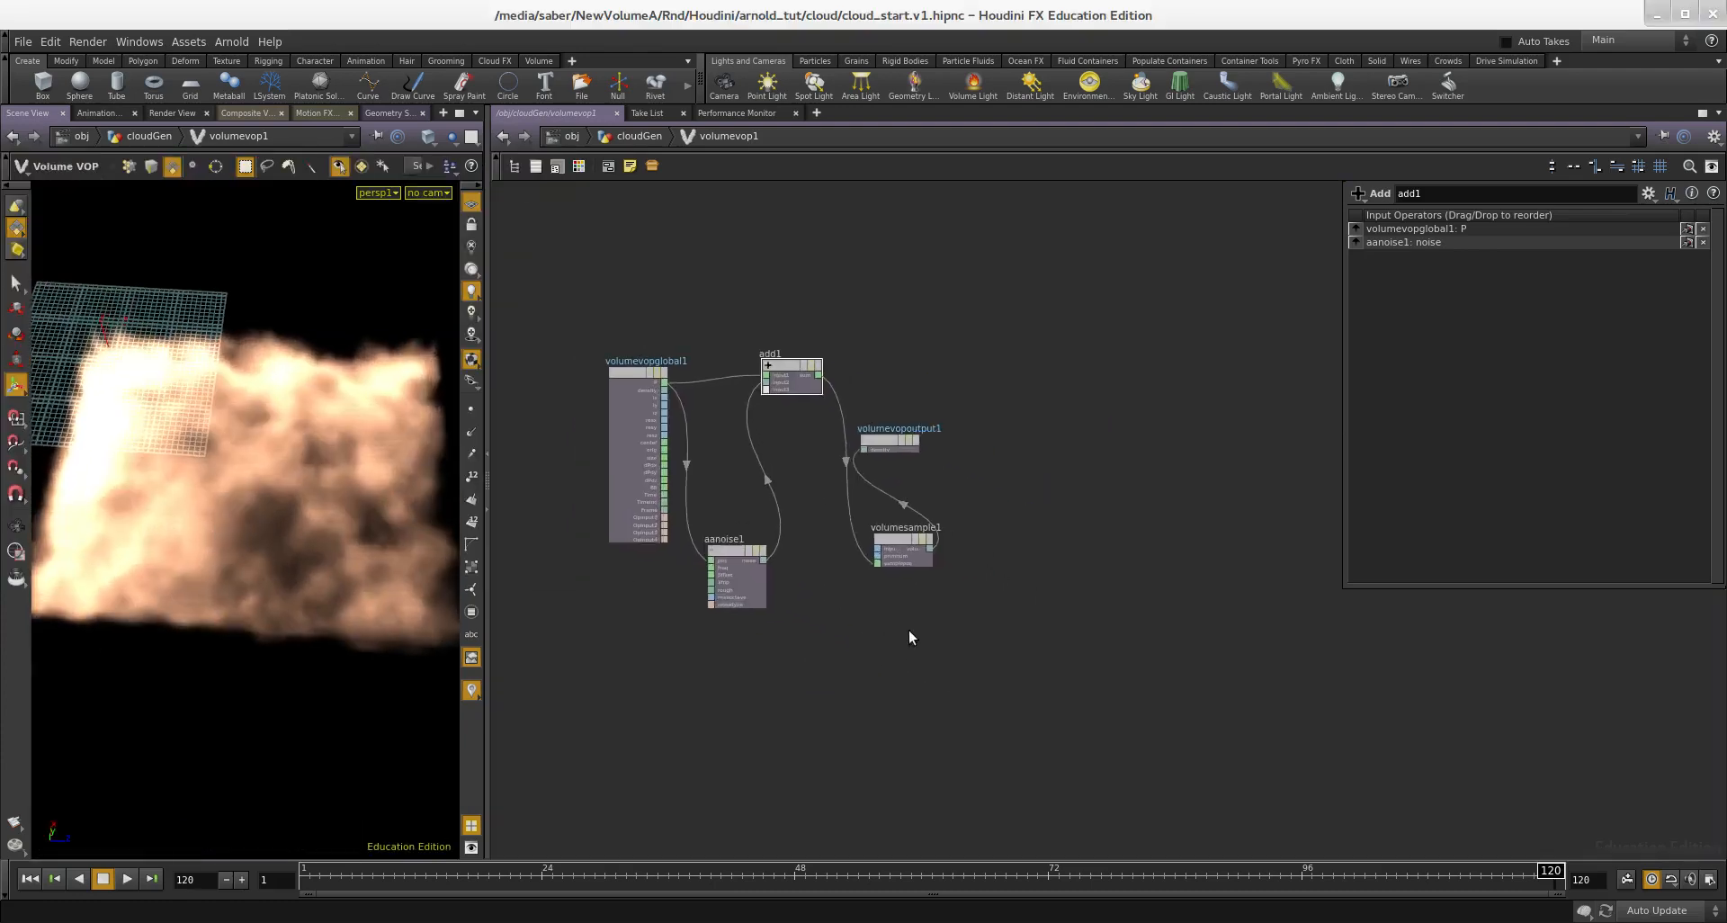
Step: Promote the Anti-Aliased Noise's frequency, offset, amplitude and roughness to Volume VOP parameters and return to the cloudGen network
scroll(1093, 332, "down", 1)
left_click_drag(794, 500, 796, 492)
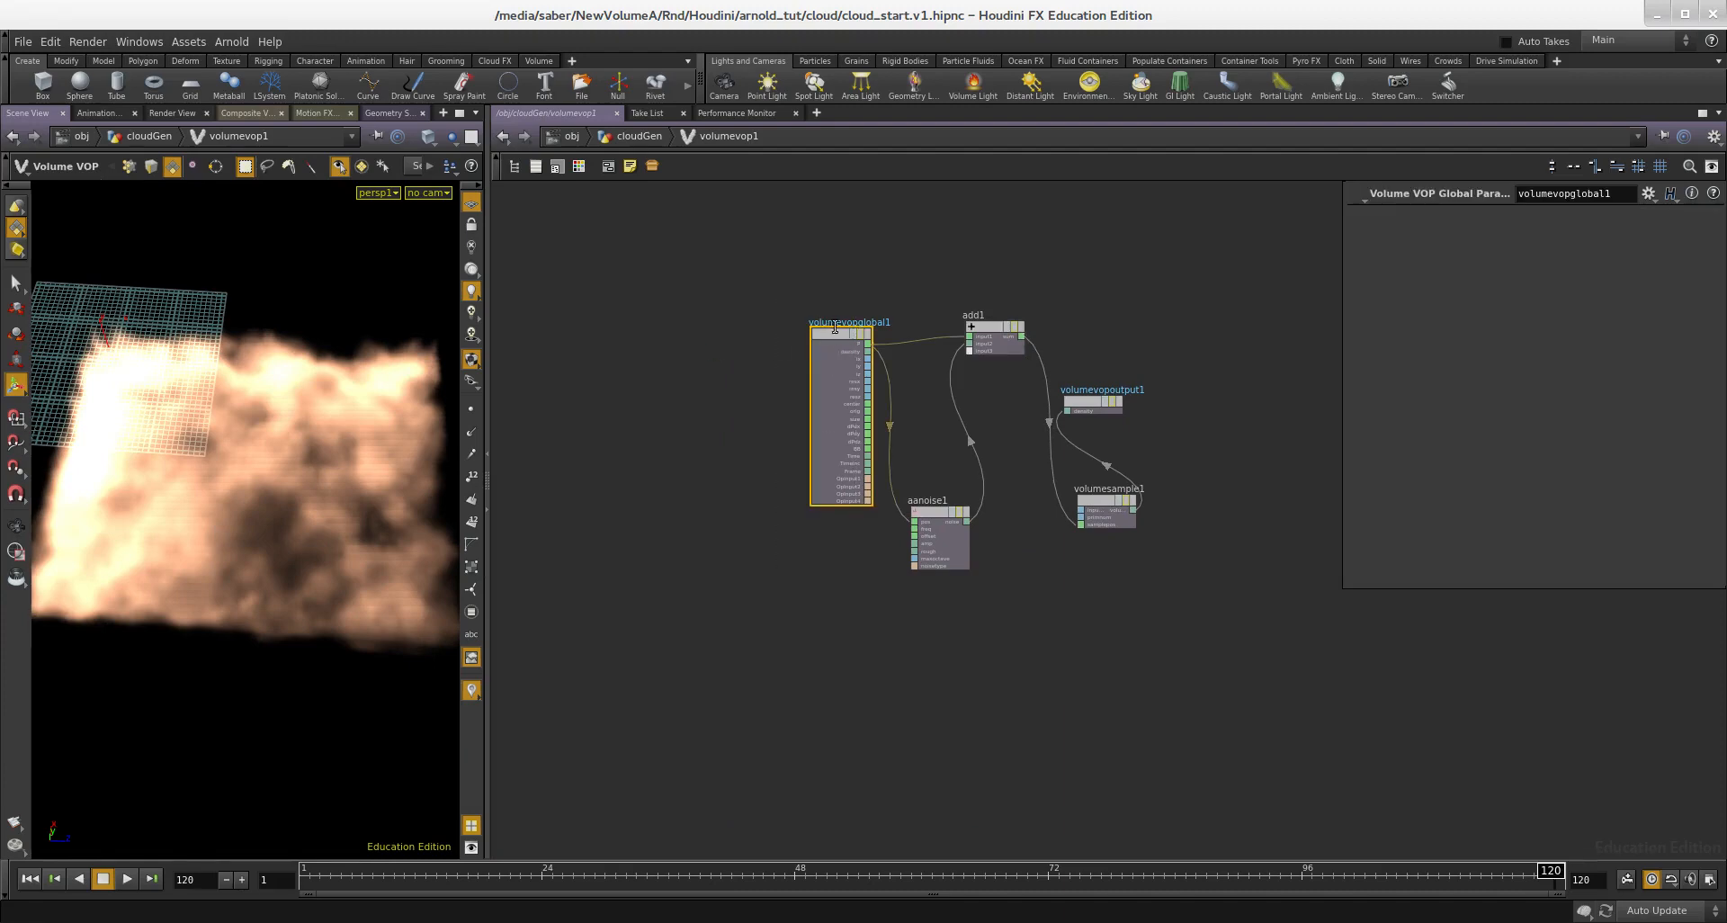
left_click_drag(711, 344, 659, 345)
scroll(891, 509, "up", 5)
middle_click(937, 561)
left_click(948, 571)
middle_click(941, 577)
left_click(950, 588)
middle_click(941, 597)
left_click(950, 606)
middle_click(941, 618)
left_click(921, 629)
middle_click(943, 617)
left_click(950, 626)
middle_click_drag(878, 652, 844, 626)
key("u")
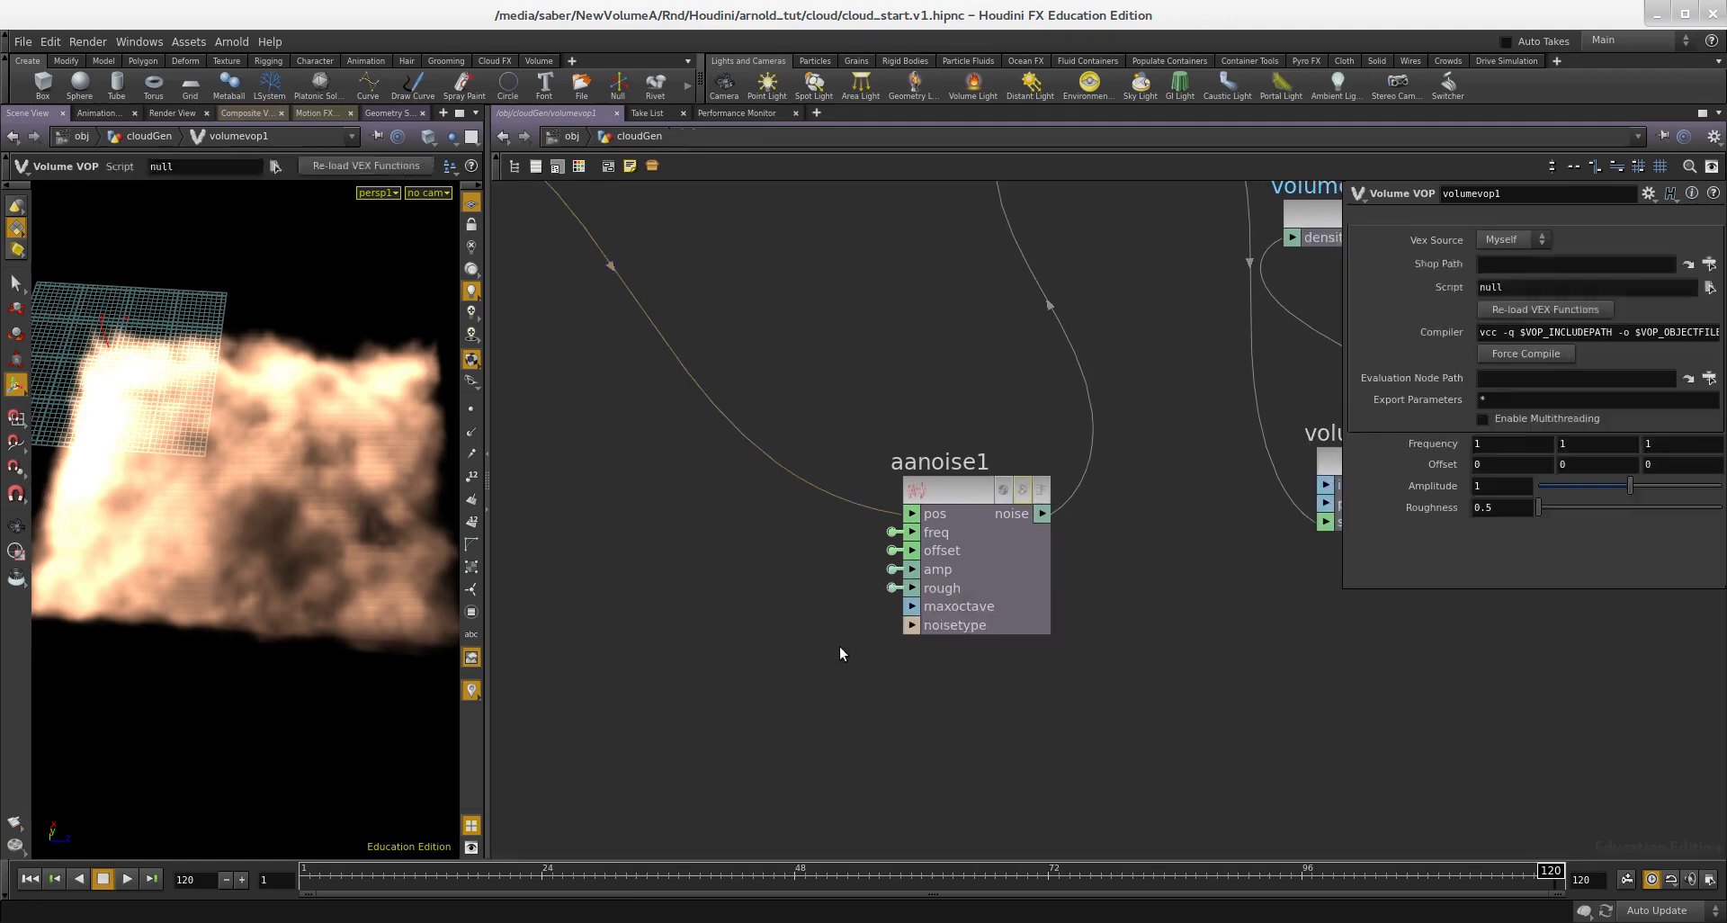
Step: Duplicate the Volume VOP noise node volumevop1 and connect the copy after the original
scroll(846, 645, "down", 3)
mouse_move(243, 517)
left_mouse_down("alt")
mouse_move(223, 478)
mouse_move(242, 515)
left_mouse_up("alt")
middle_click_drag(877, 546, 972, 559)
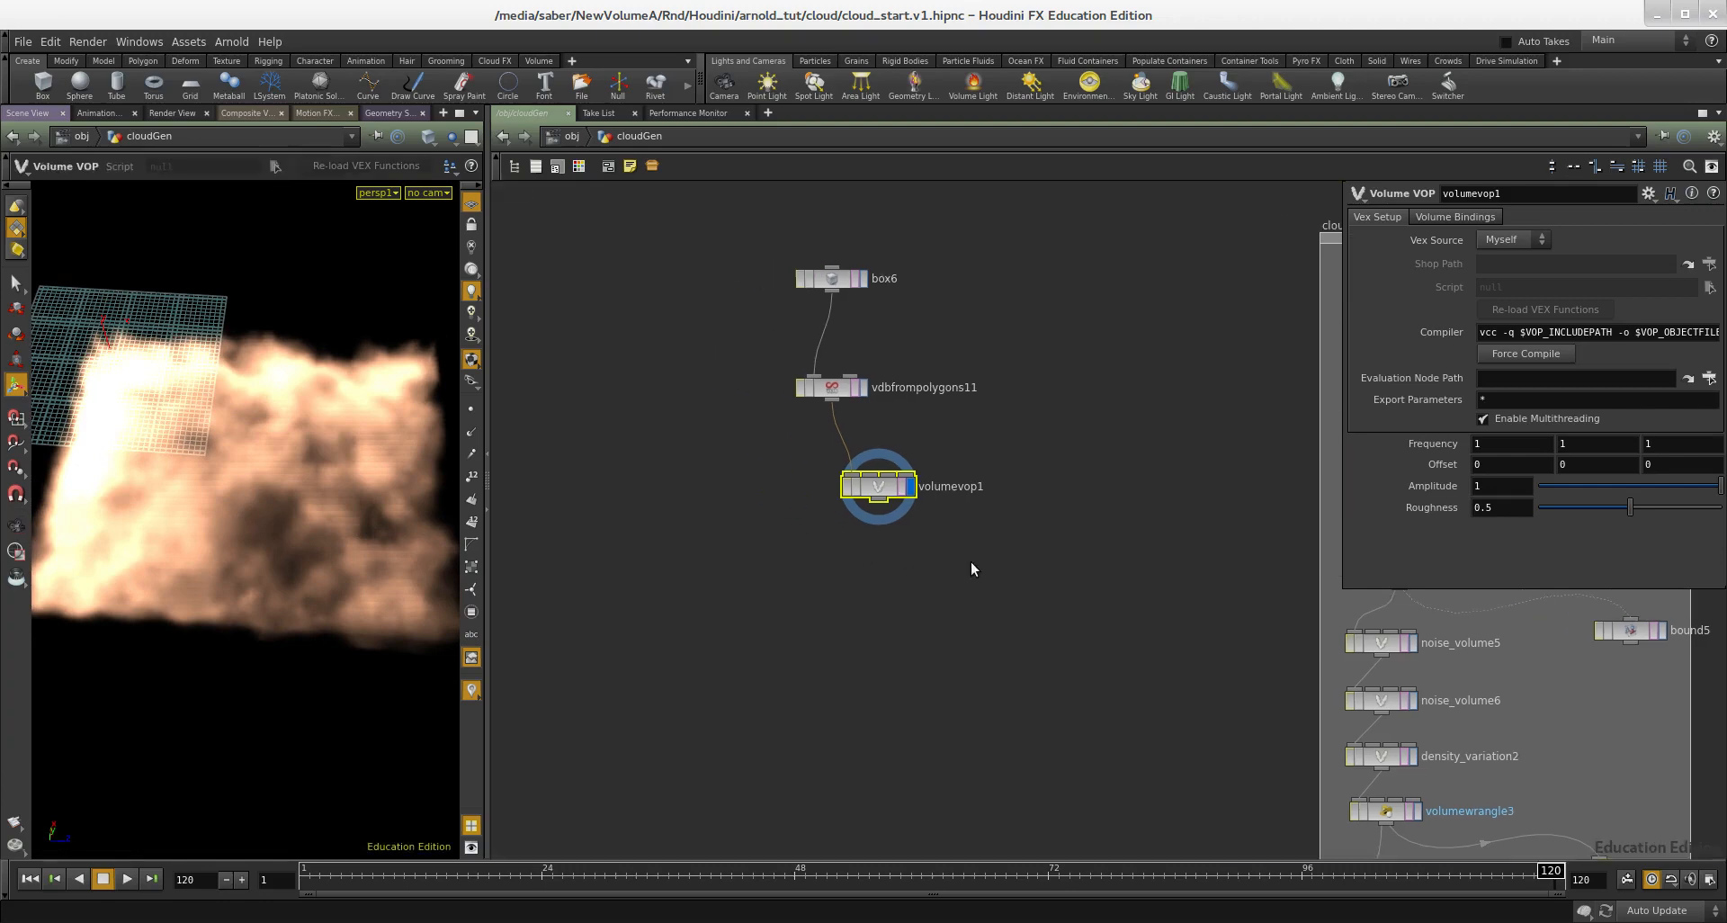
scroll(980, 555, "up", 2)
left_click_drag(980, 555, 784, 473)
key("ctrl+c")
key("ctrl+v")
left_click_drag(832, 574, 844, 636)
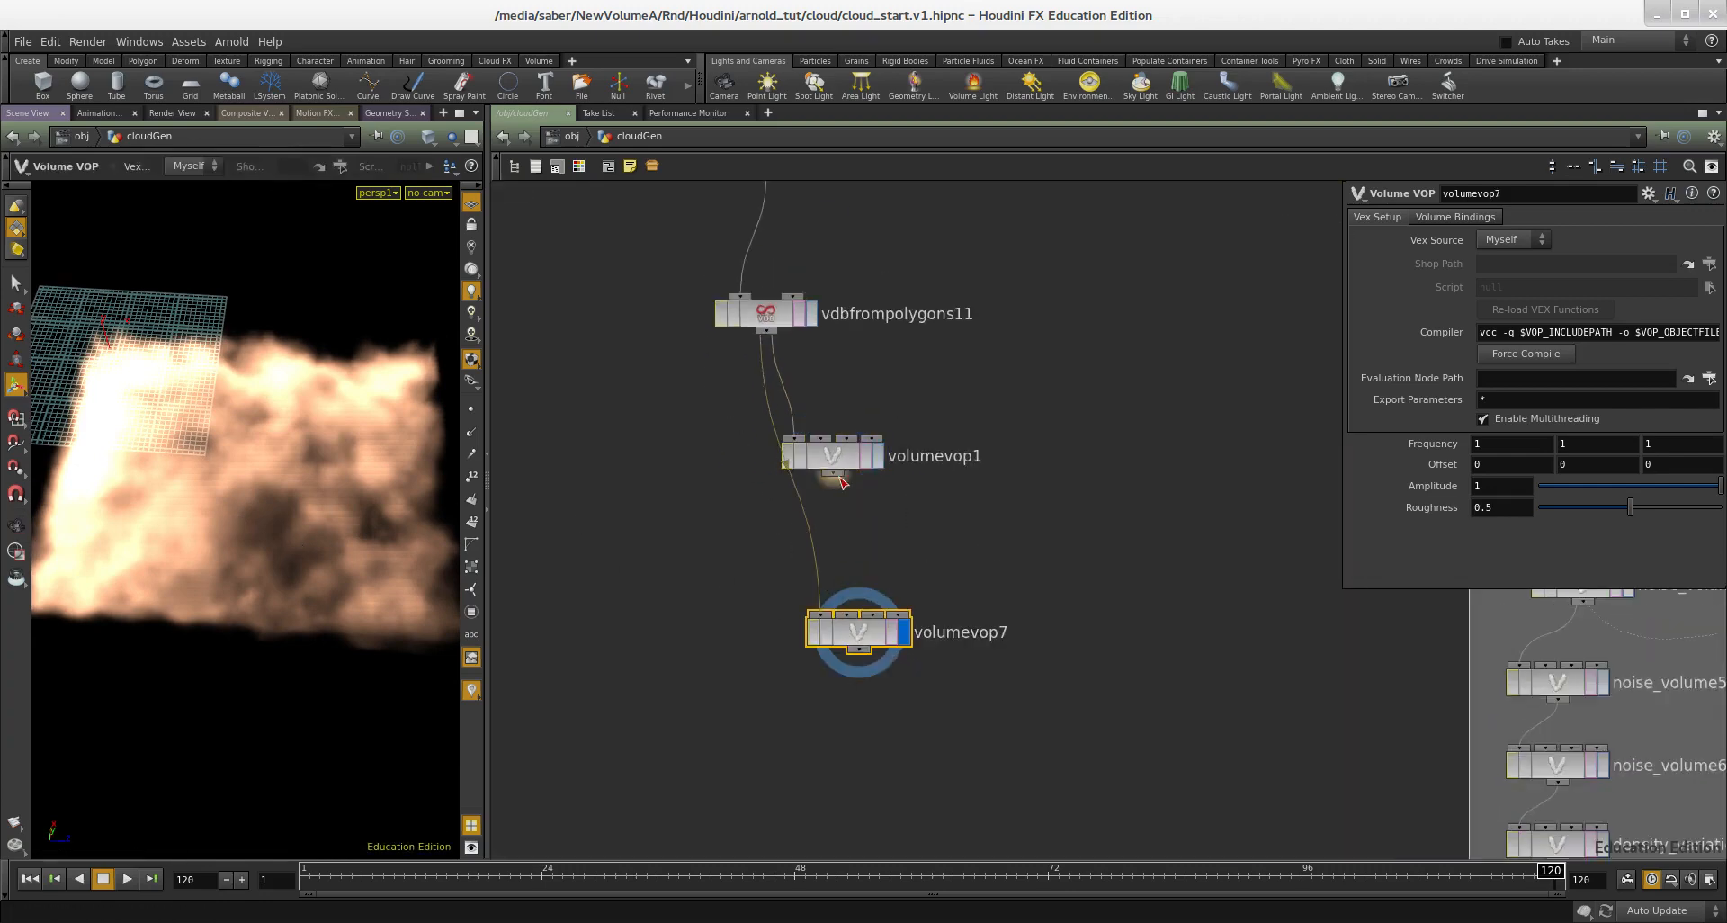
left_click(819, 617)
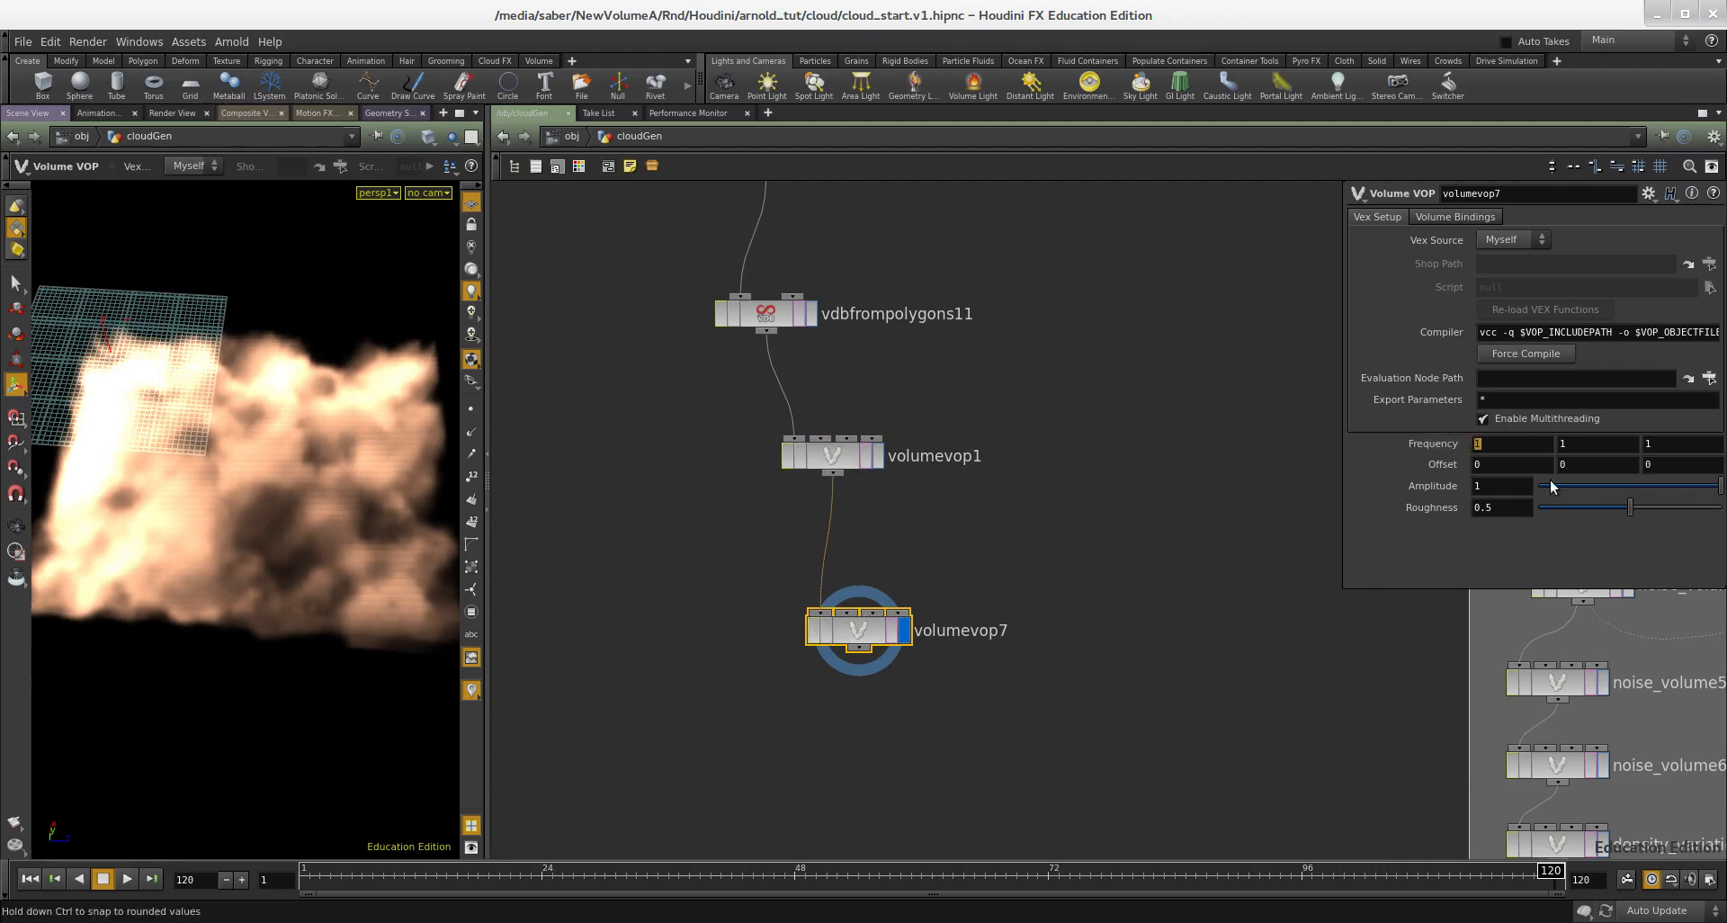
Step: Set the duplicated noise node's frequency to 0.1 on all three axes
key("Tab")
type(".1")
key("Tab")
type(".1")
key("Return")
middle_click_drag(1088, 555, 1011, 700)
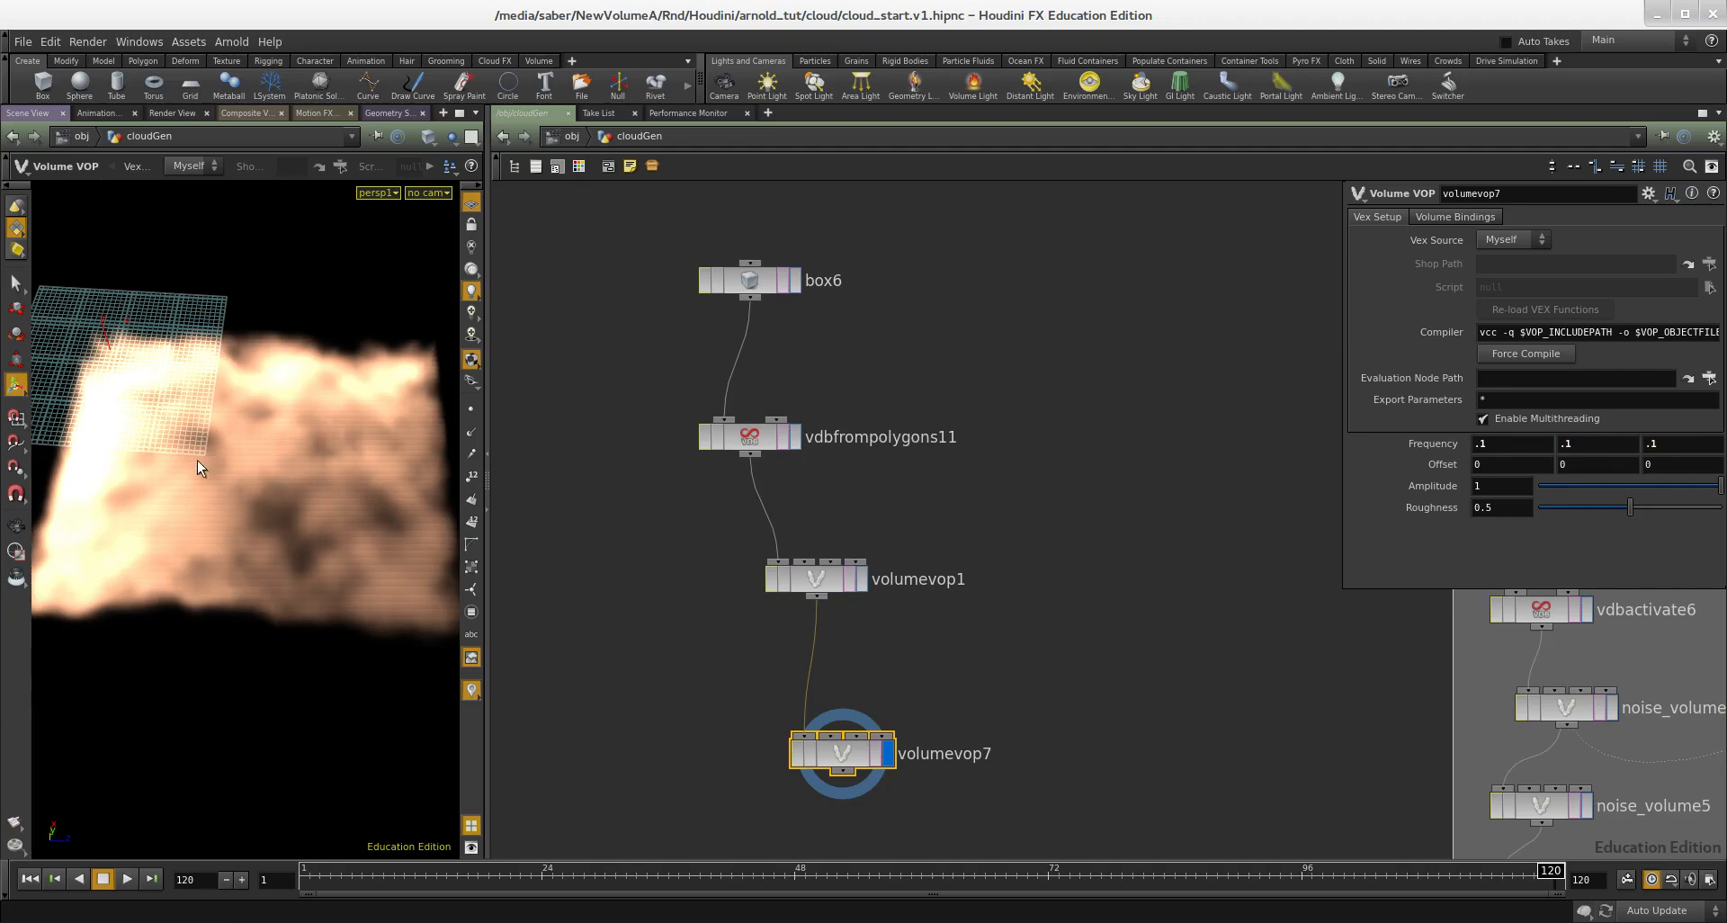
Step: Set the VDB from Polygons voxel size to 0.05 and check the cloud's finer detail
middle_click_drag(949, 540, 976, 547)
left_click(780, 447)
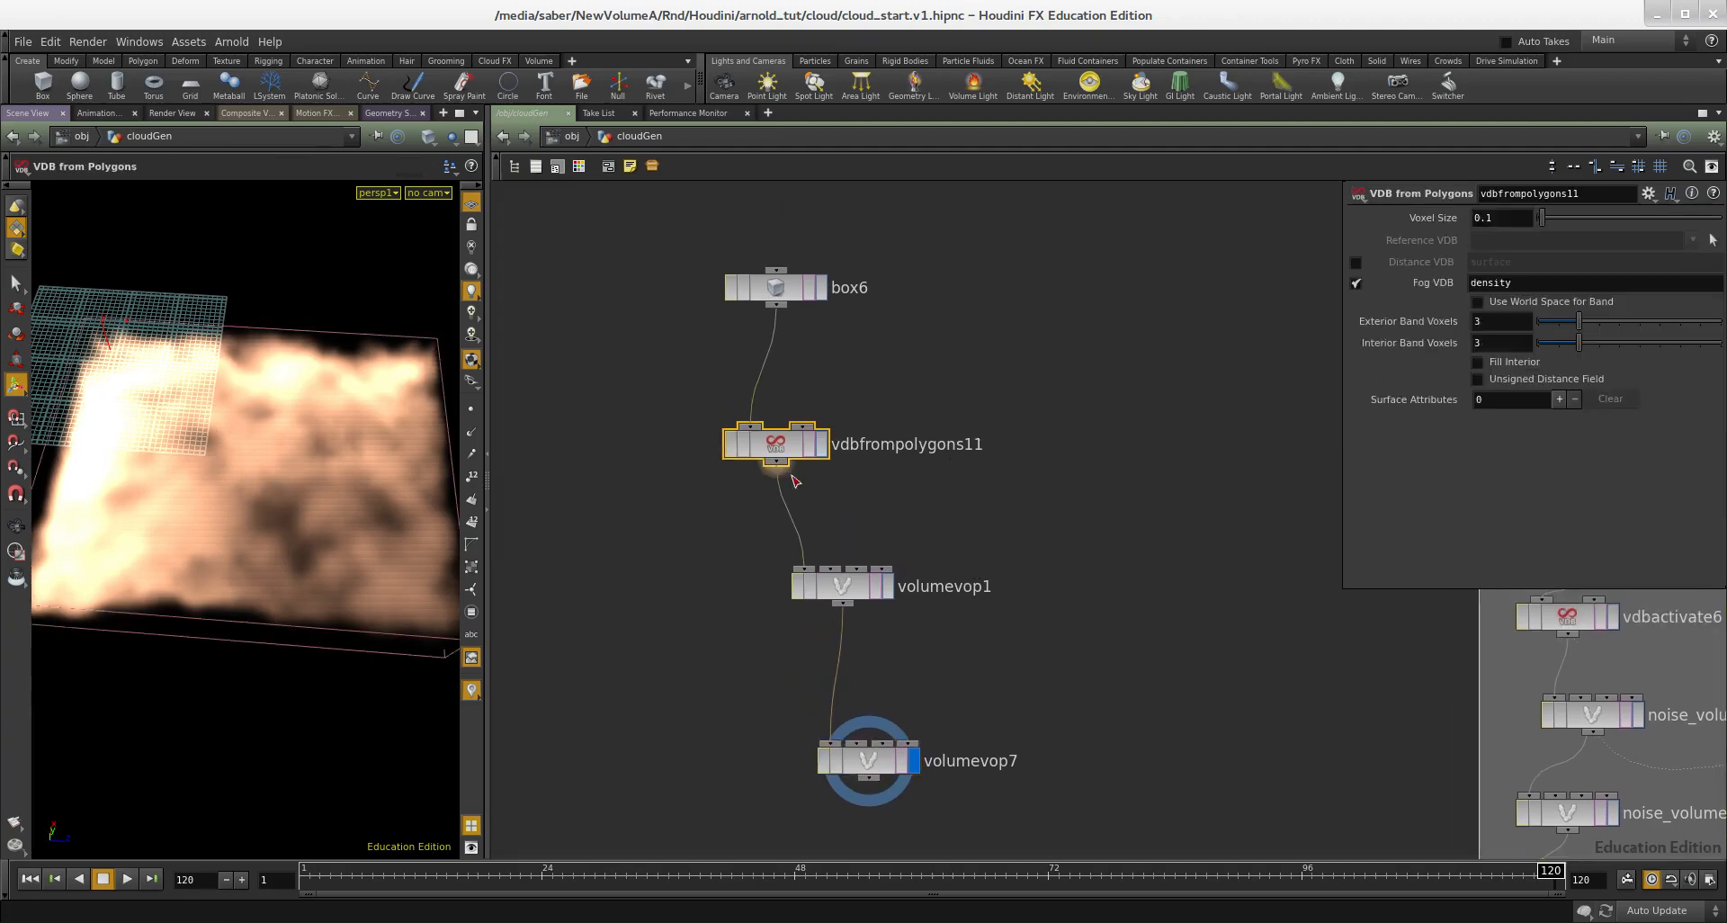
type("0.05")
key("Return")
middle_click_drag(1062, 424, 1080, 286)
left_click_drag(296, 558, 399, 484, "alt")
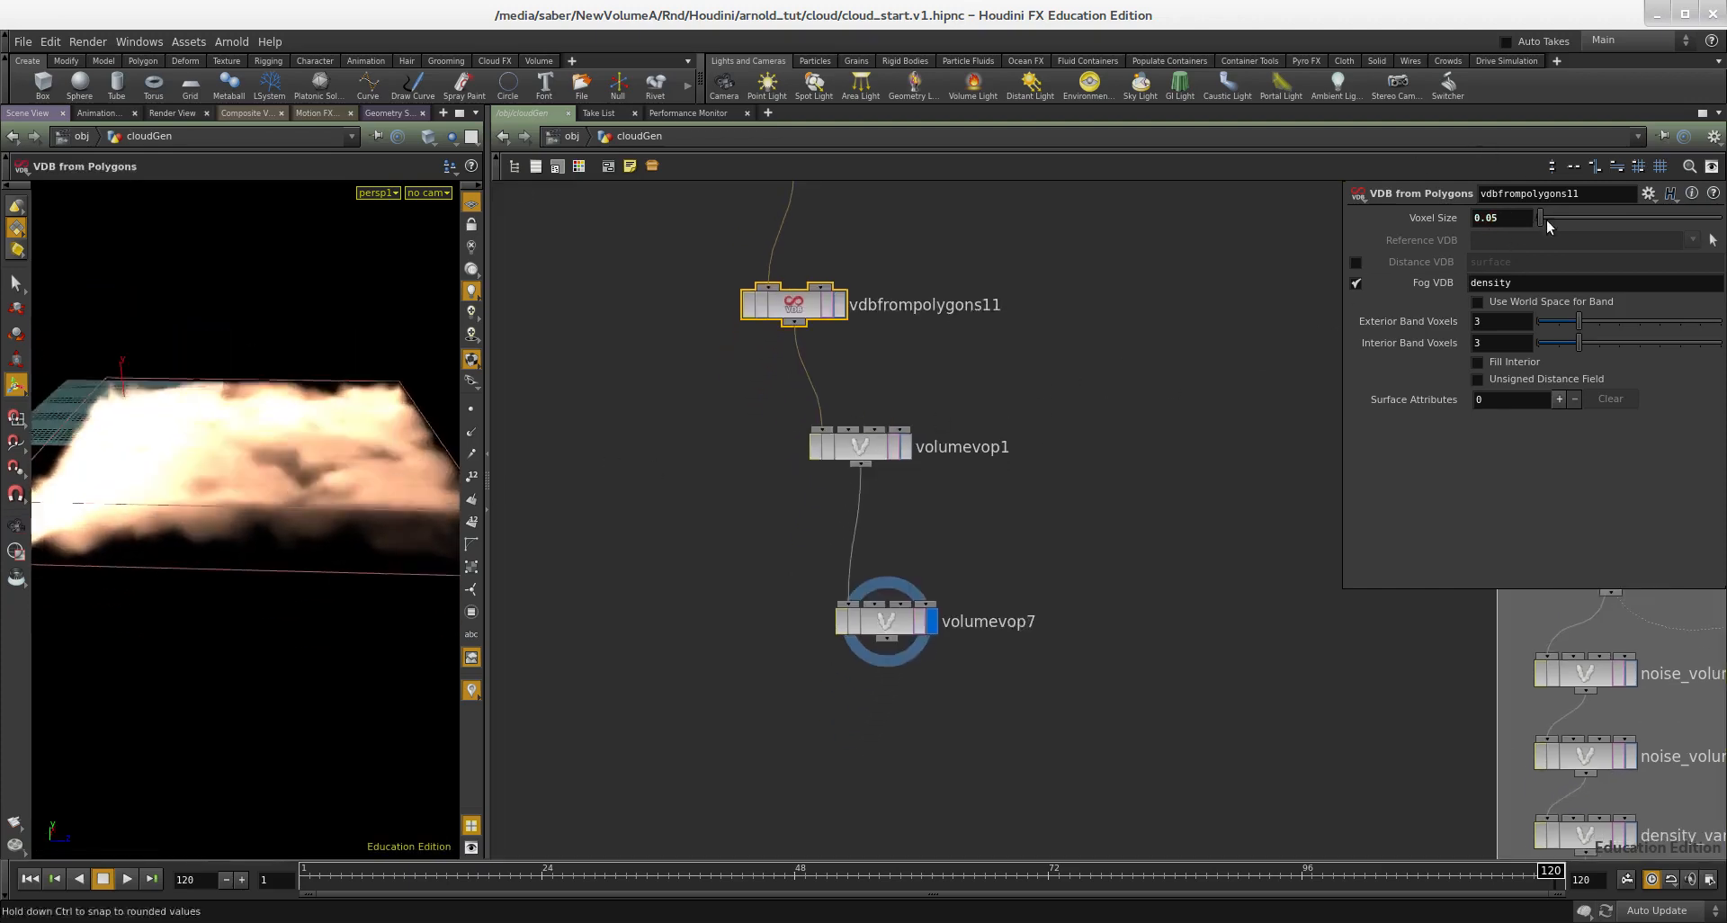
middle_click_drag(975, 398, 987, 429)
scroll(998, 423, "down", 1)
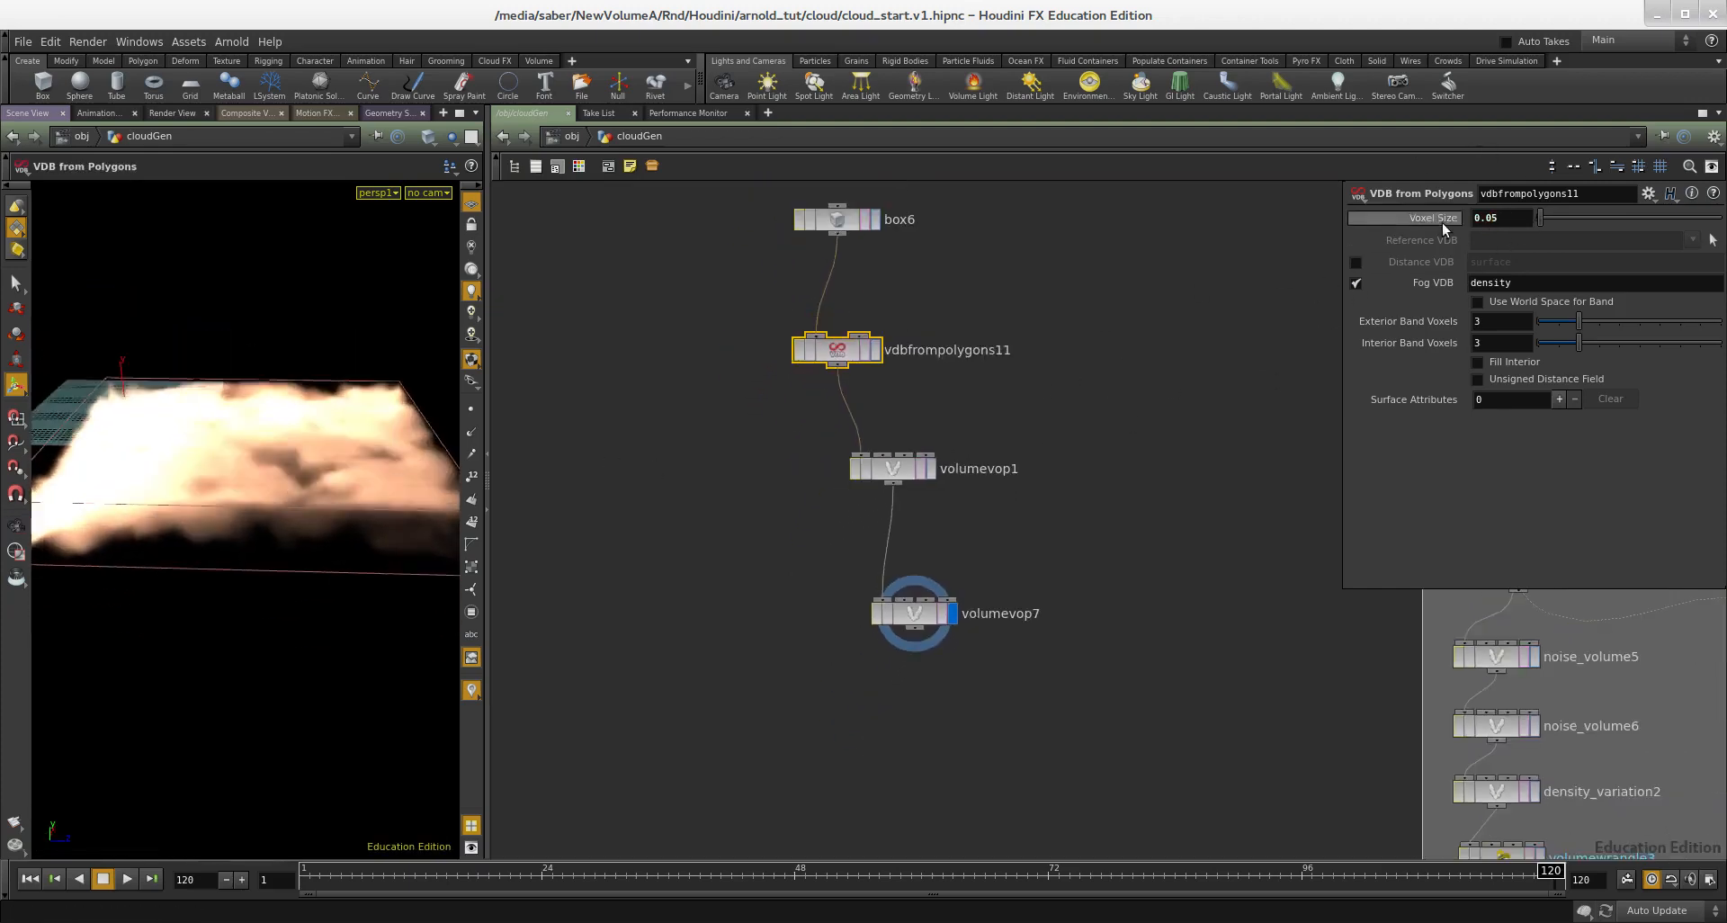
middle_click_drag(1029, 501, 1029, 456)
left_click_drag(221, 497, 235, 536, "alt")
Step: Try an amplitude of 2 on volumevop7, then set it to 0.5
left_click_drag(1108, 533, 869, 607)
middle_click_drag(1014, 622, 853, 534)
scroll(836, 528, "down", 2)
scroll(853, 534, "up", 2)
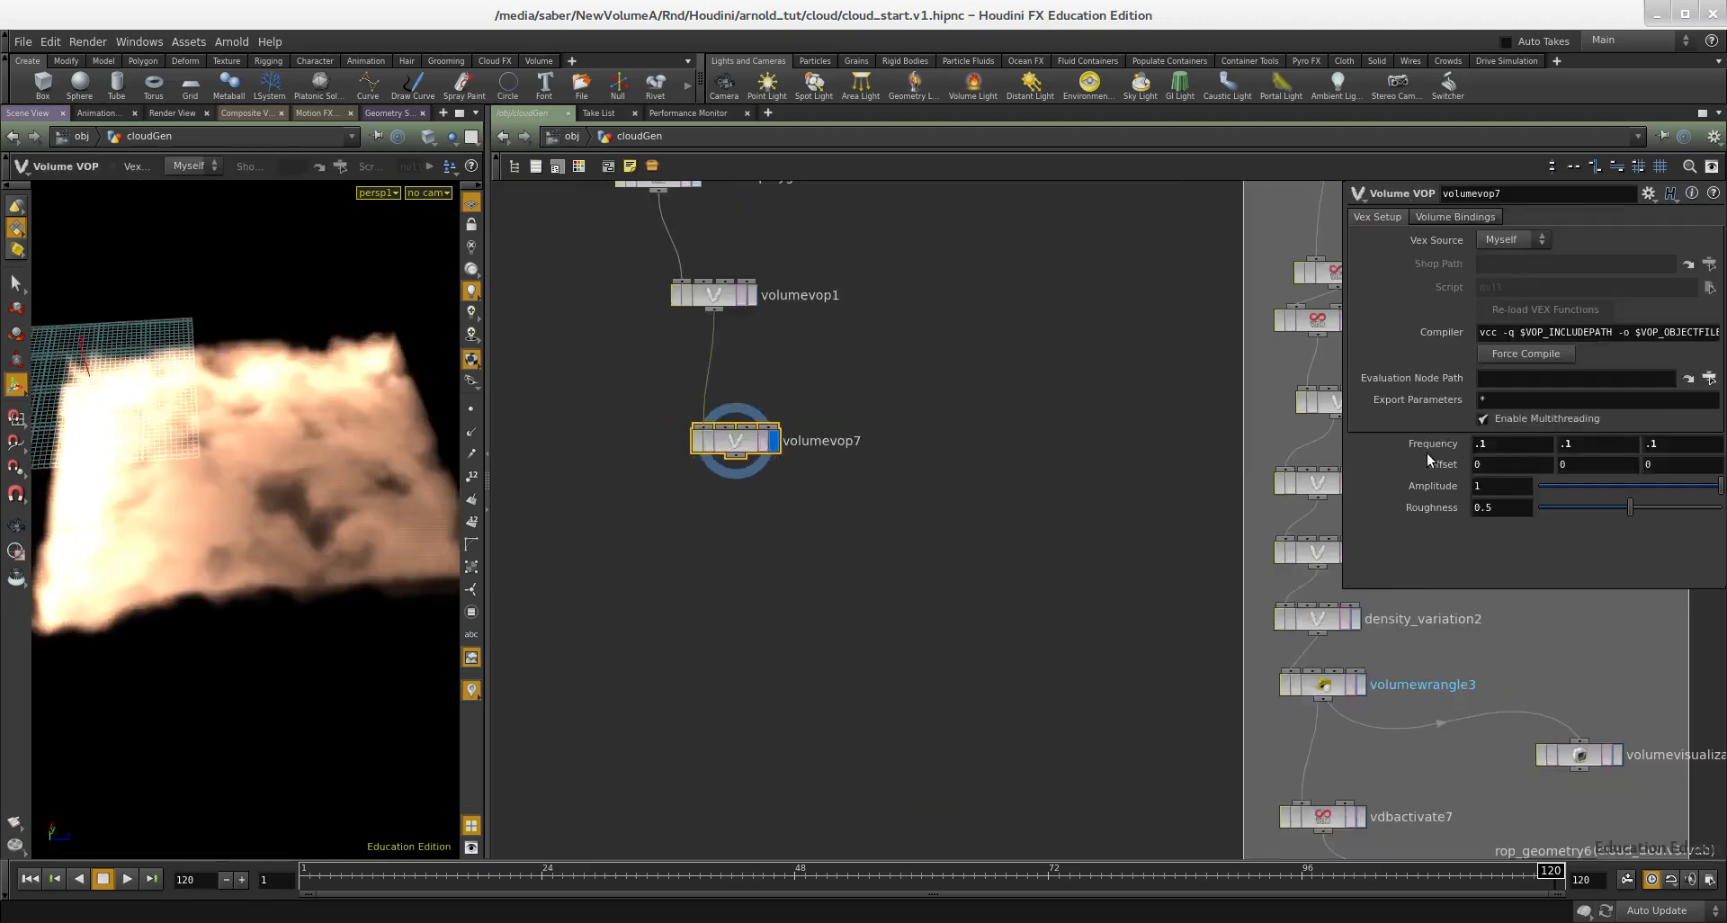
key("Return")
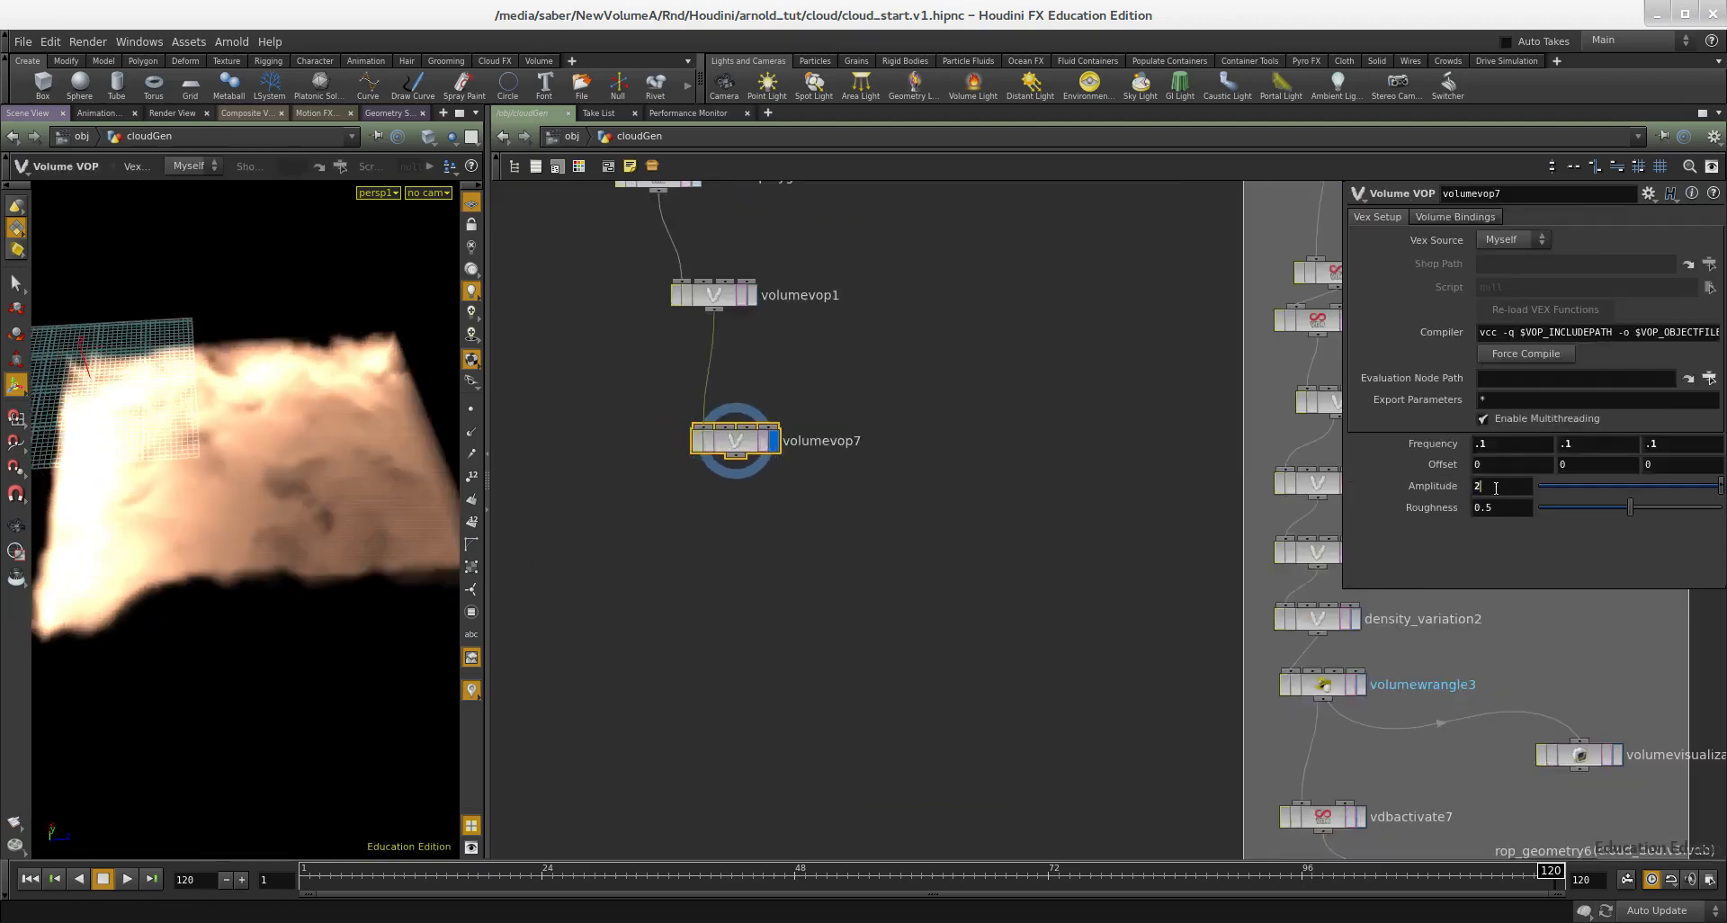
middle_click_drag(827, 578, 911, 725)
middle_click_drag(948, 548, 956, 496)
Step: Select volumevop1 and volumevop7 together and lay them out automatically in the network
left_click_drag(974, 627, 779, 378)
key("l")
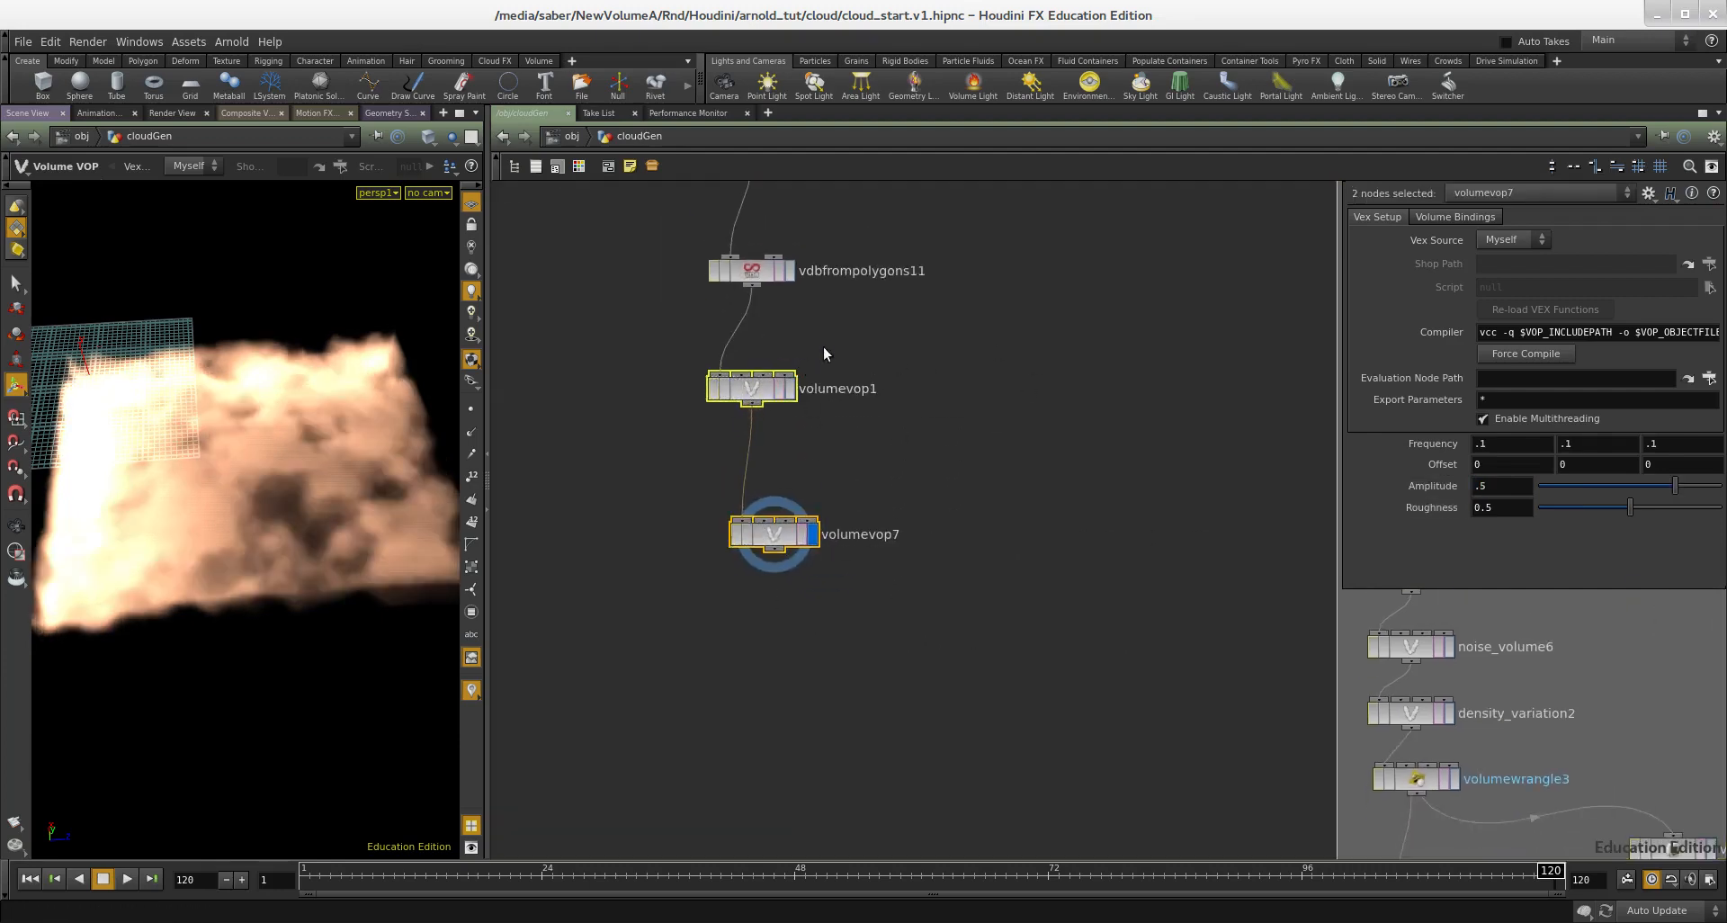
left_click_drag(690, 451, 690, 452)
left_click_drag(909, 489, 725, 610)
middle_click_drag(808, 606, 828, 579)
Step: Duplicate volumevop7 and connect the copy after it as a third noise layer
left_click_drag(906, 577, 733, 501)
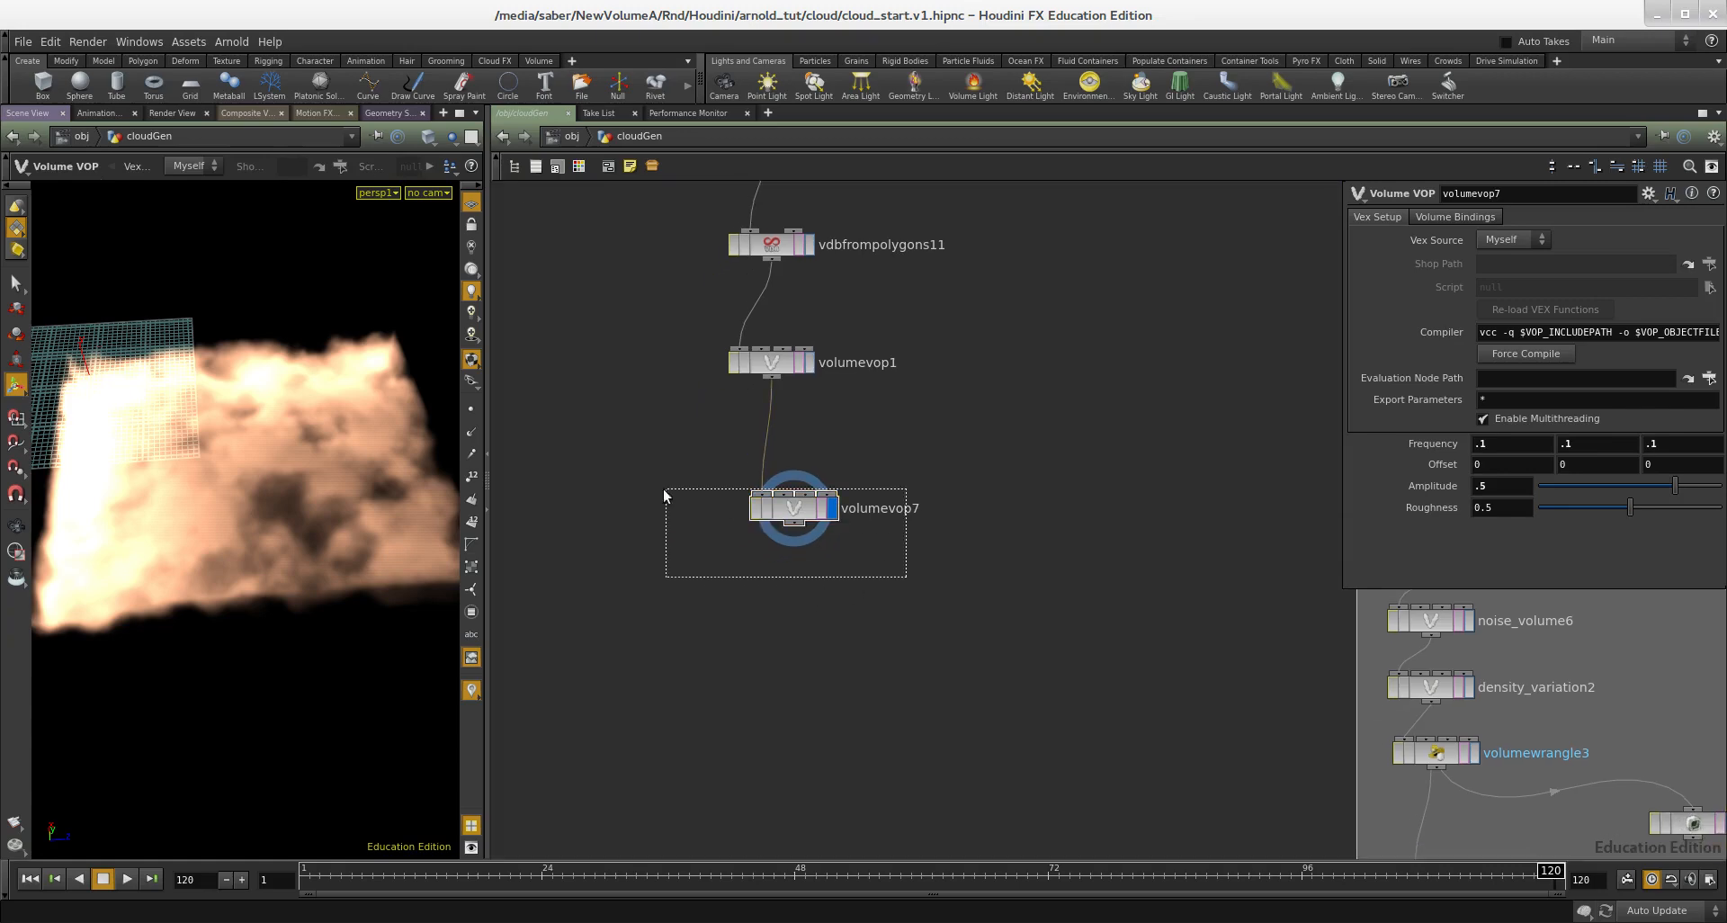
key("ctrl+v")
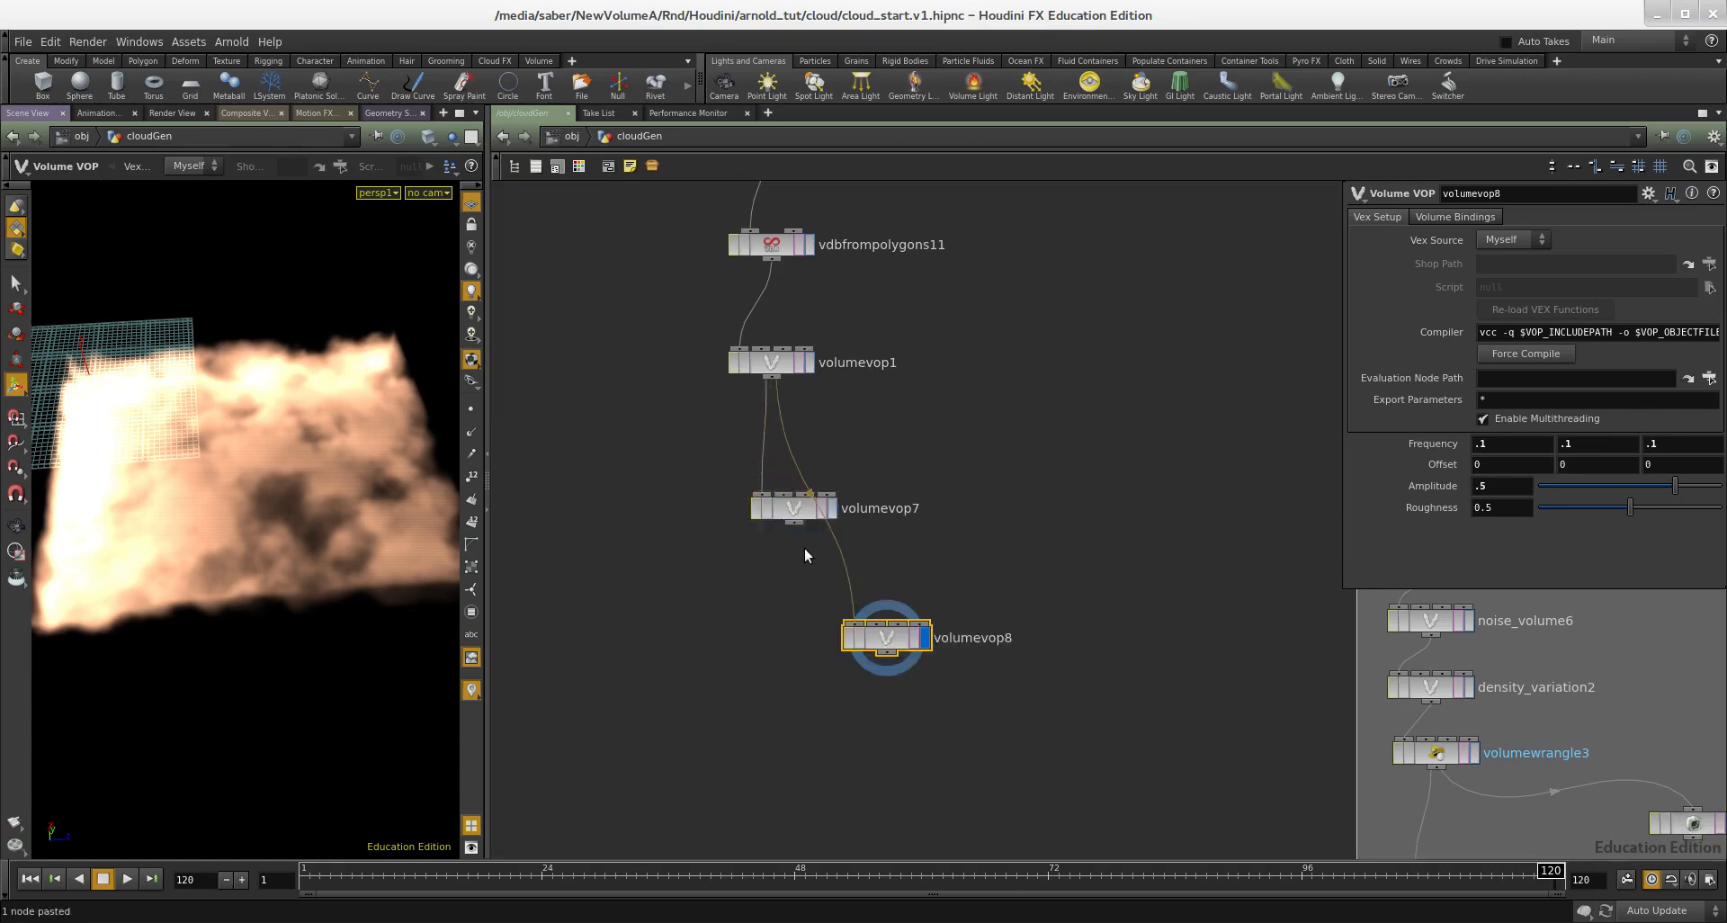
left_click(861, 630)
left_click_drag(1019, 603, 811, 703)
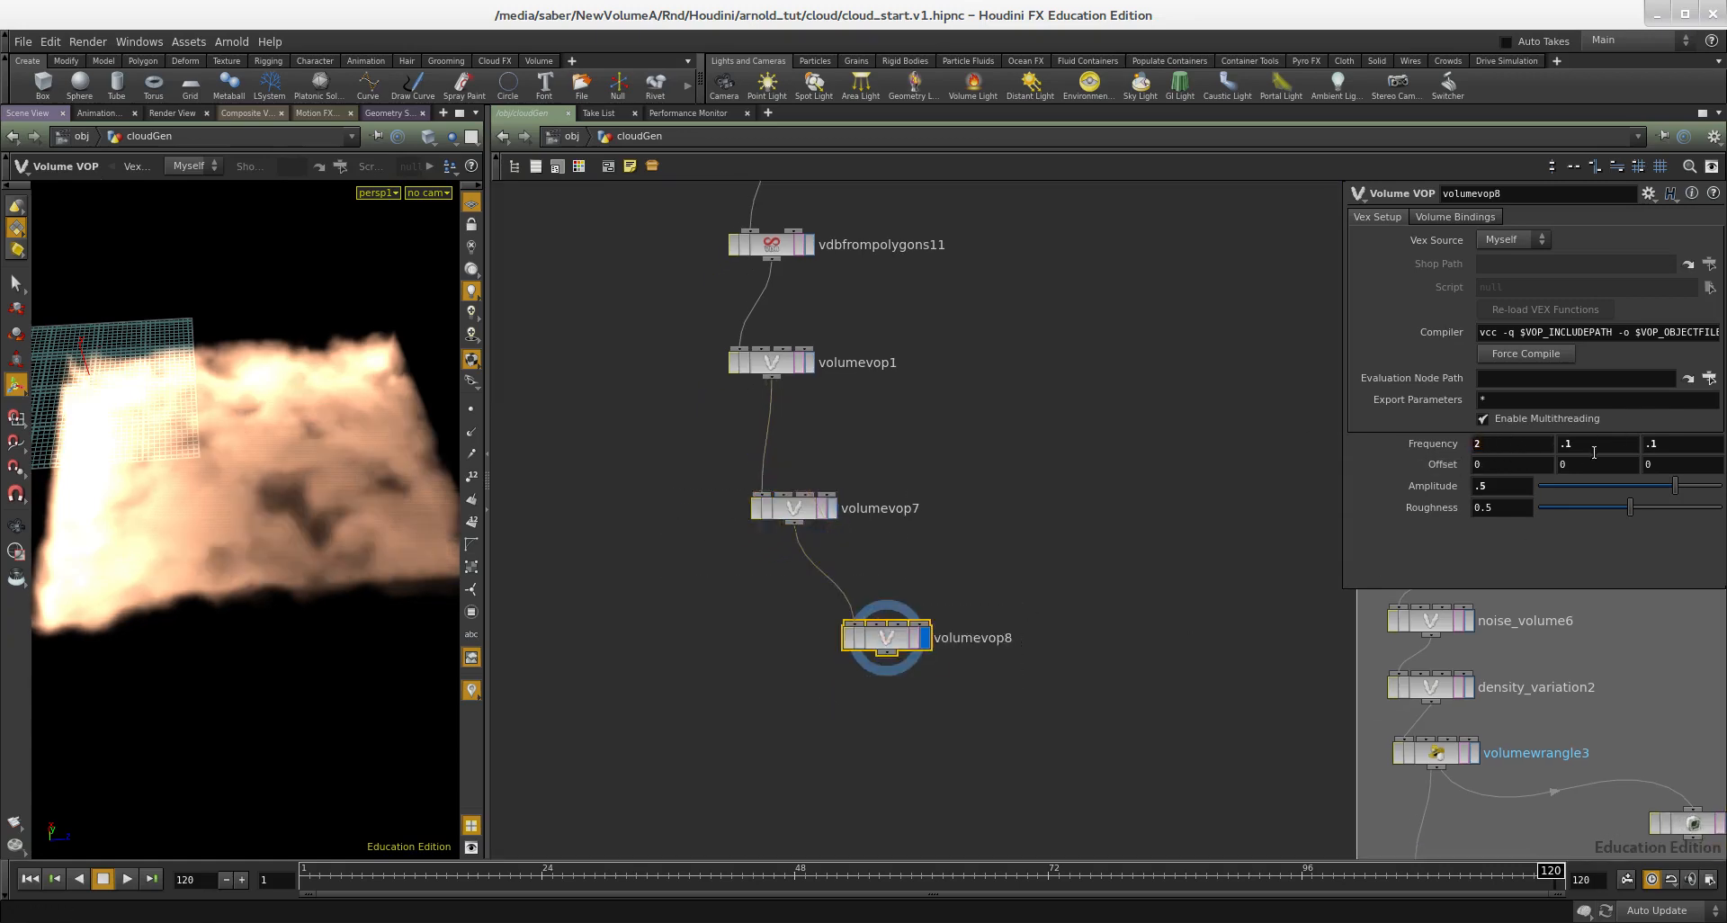
Step: Set the third noise node's frequency to 2 on all axes and its roughness to 0.6
left_click_drag(1594, 453, 1442, 434)
type("2")
left_click_drag(1659, 446, 1530, 441)
type("2")
middle_click_drag(1079, 586, 1098, 502)
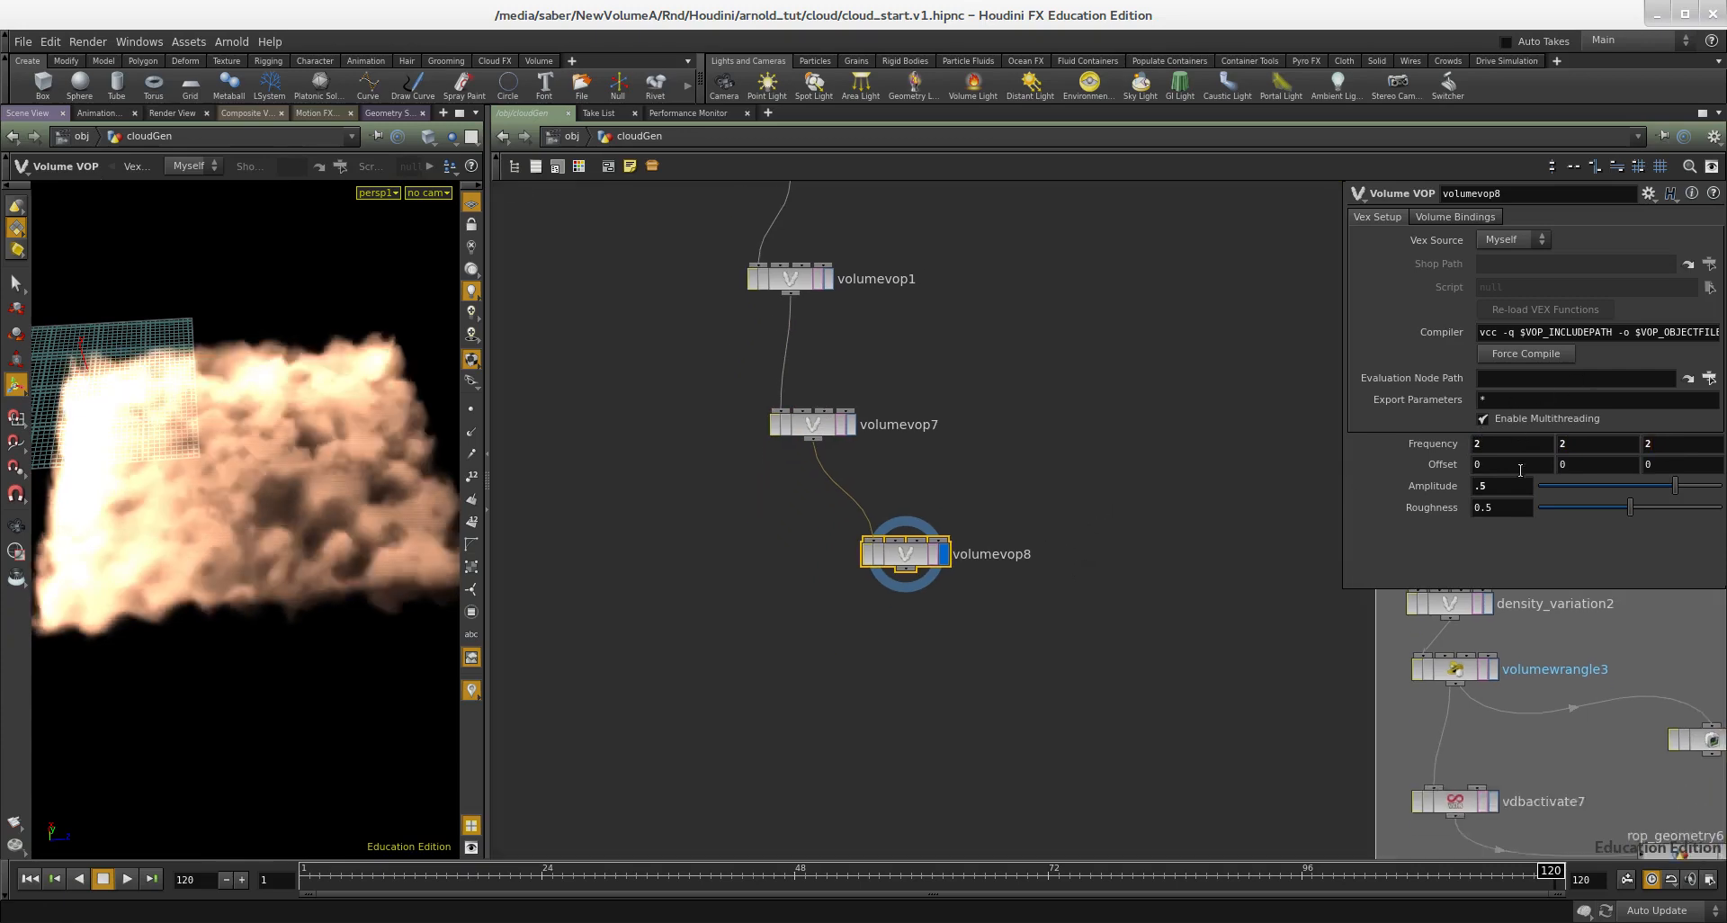
middle_click_drag(1081, 569, 1099, 523)
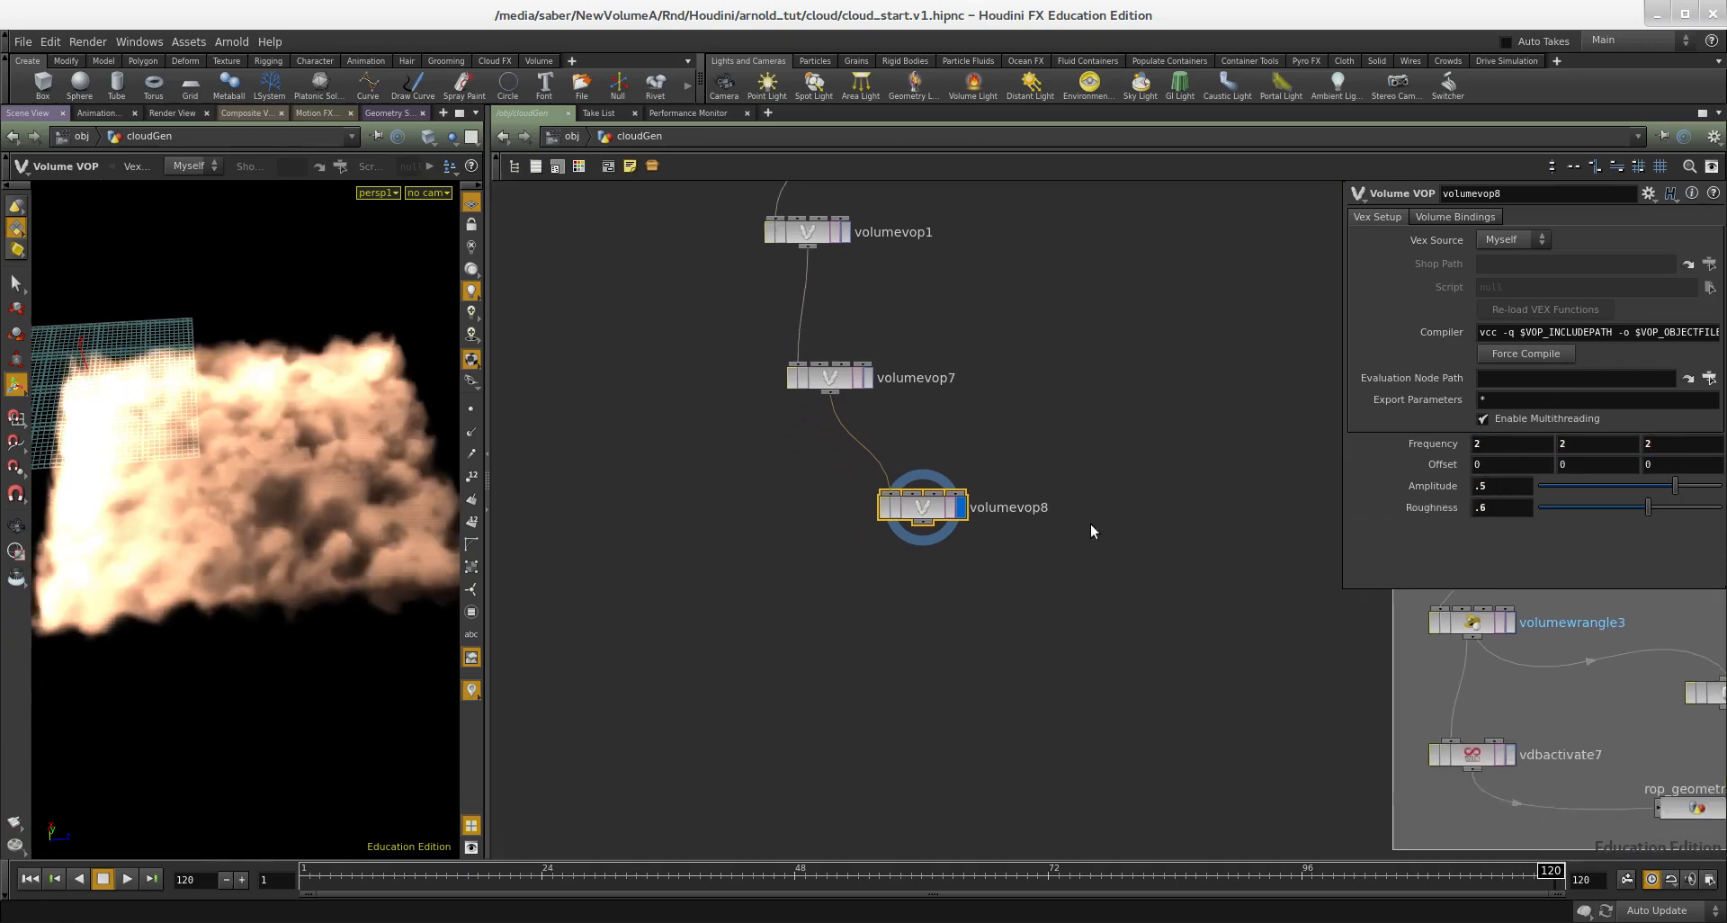
Step: Switch the viewport to headlight-only lighting and view the cloud from above
left_click_drag(326, 532, 292, 482, "alt")
right_click_drag(293, 482, 163, 481, "alt")
left_click_drag(163, 481, 349, 552, "alt")
scroll(836, 630, "down", 4)
middle_click_drag(874, 644, 828, 607)
scroll(1073, 427, "up", 2)
scroll(827, 607, "up", 1)
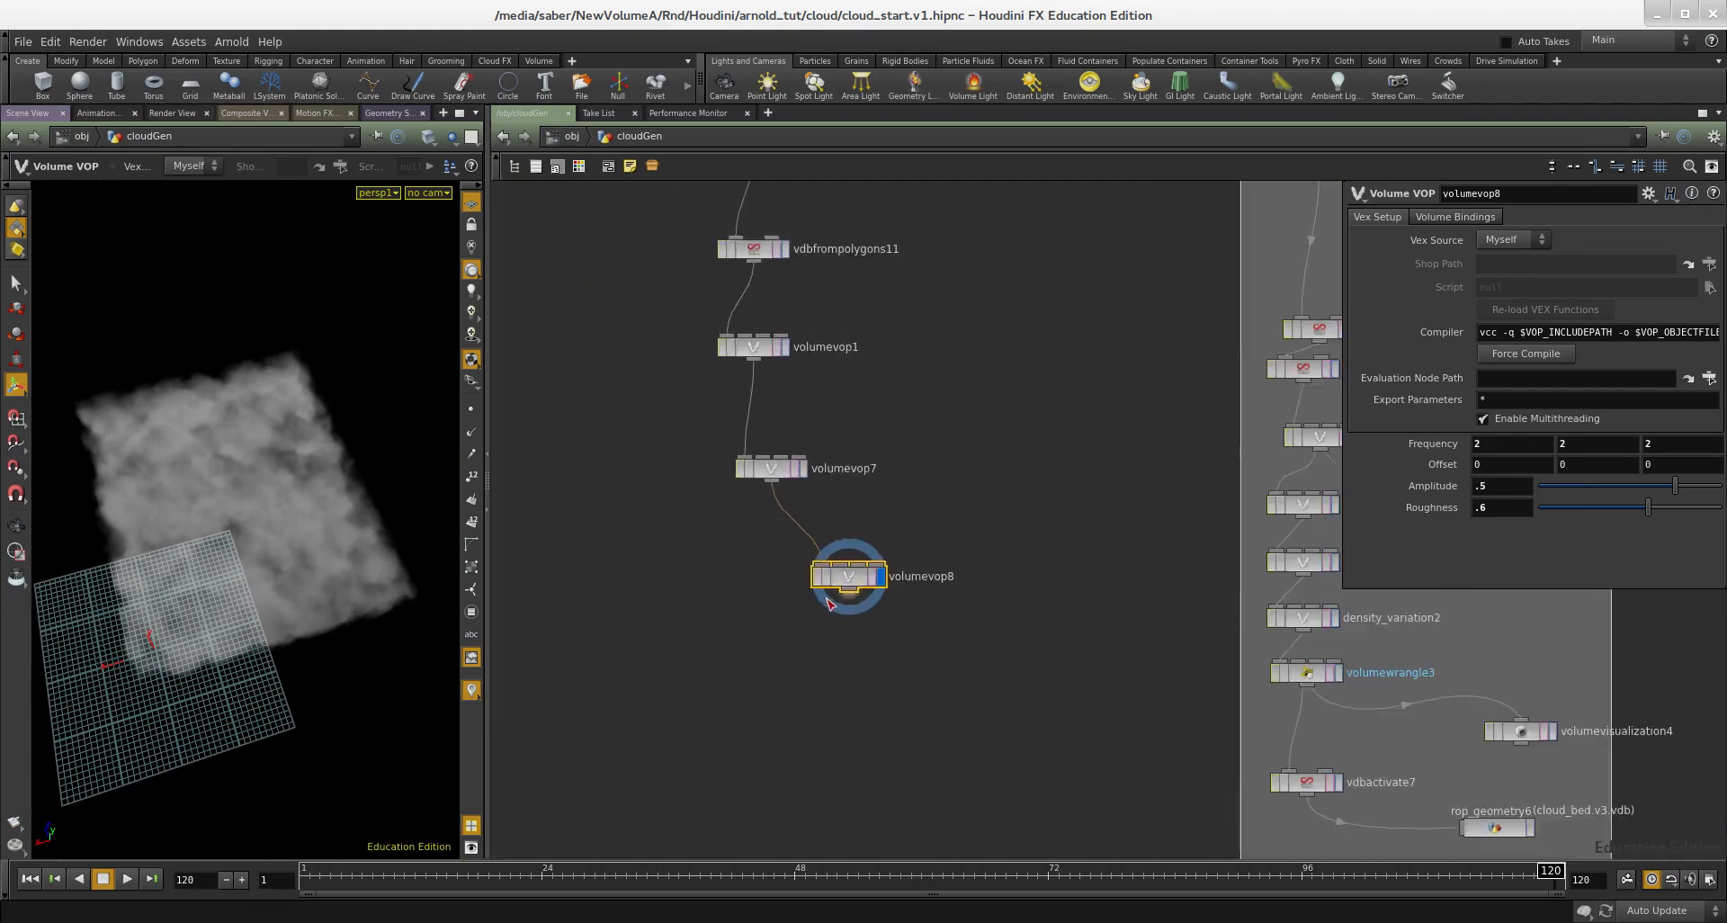
Step: Lay out the three Volume VOP nodes automatically and view the cloud from the side
left_click_drag(795, 575, 796, 575)
middle_click_drag(862, 477, 909, 567)
scroll(908, 568, "up", 1)
mouse_move(742, 454)
left_mouse_down()
mouse_move(733, 405)
mouse_move(724, 448)
left_mouse_up()
middle_click_drag(809, 385, 849, 511)
left_click_drag(290, 500, 243, 494, "alt")
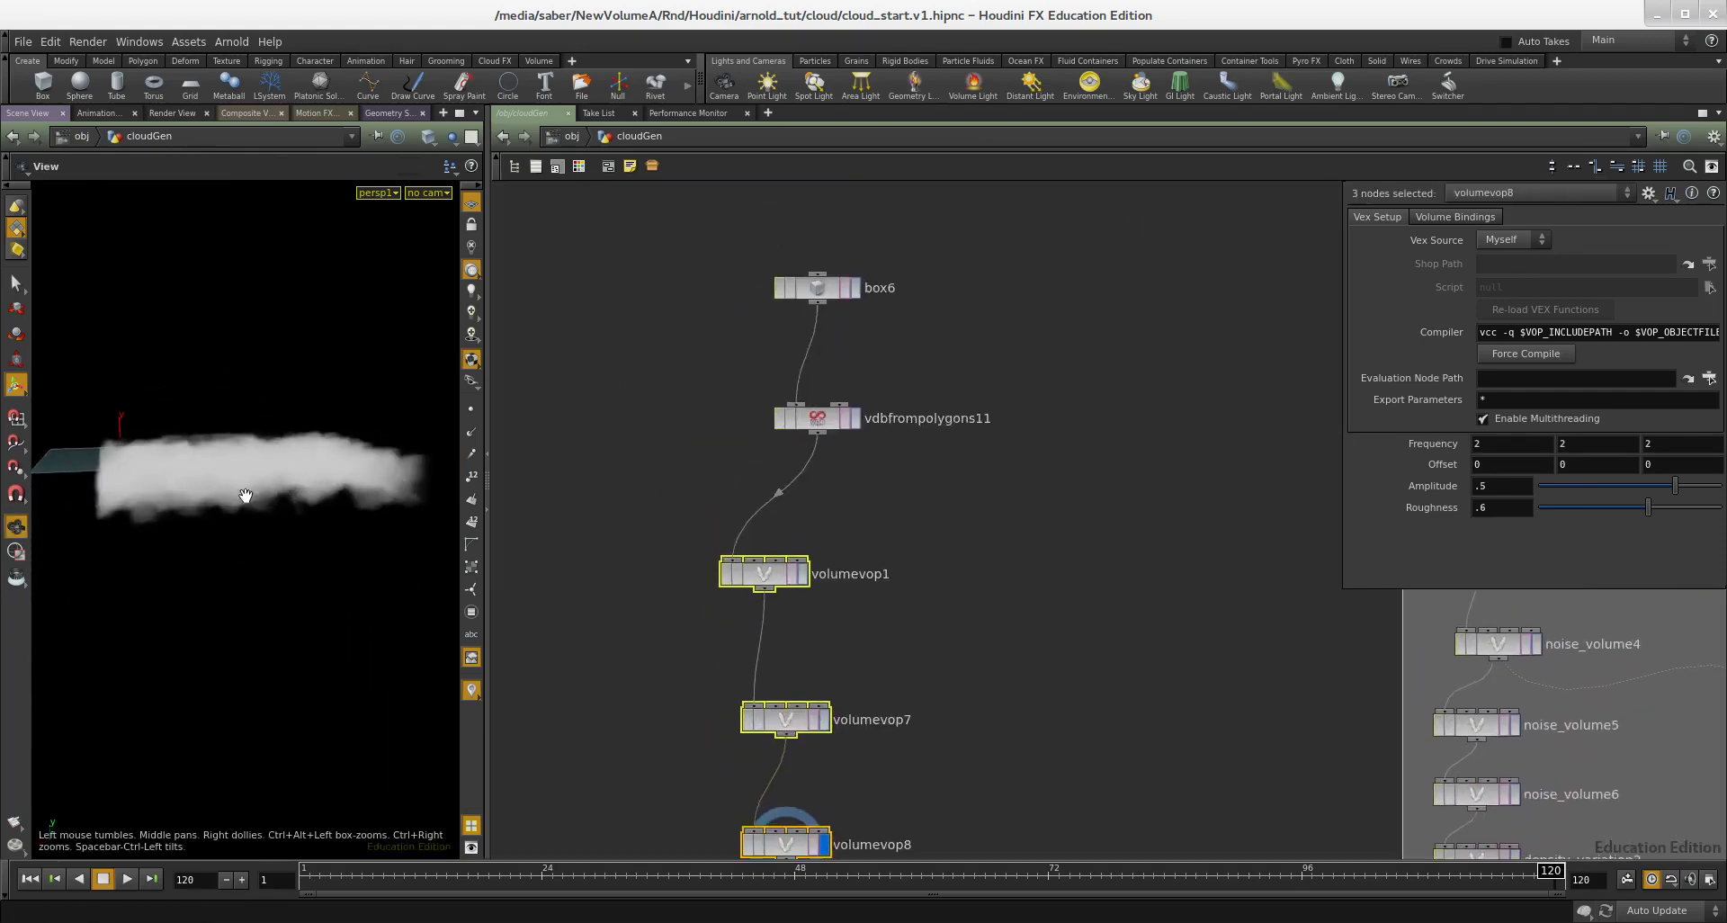
Step: Try an amplitude of 2 on the second noise node, volumevop7
middle_click_drag(924, 597, 1013, 369)
left_click(886, 500)
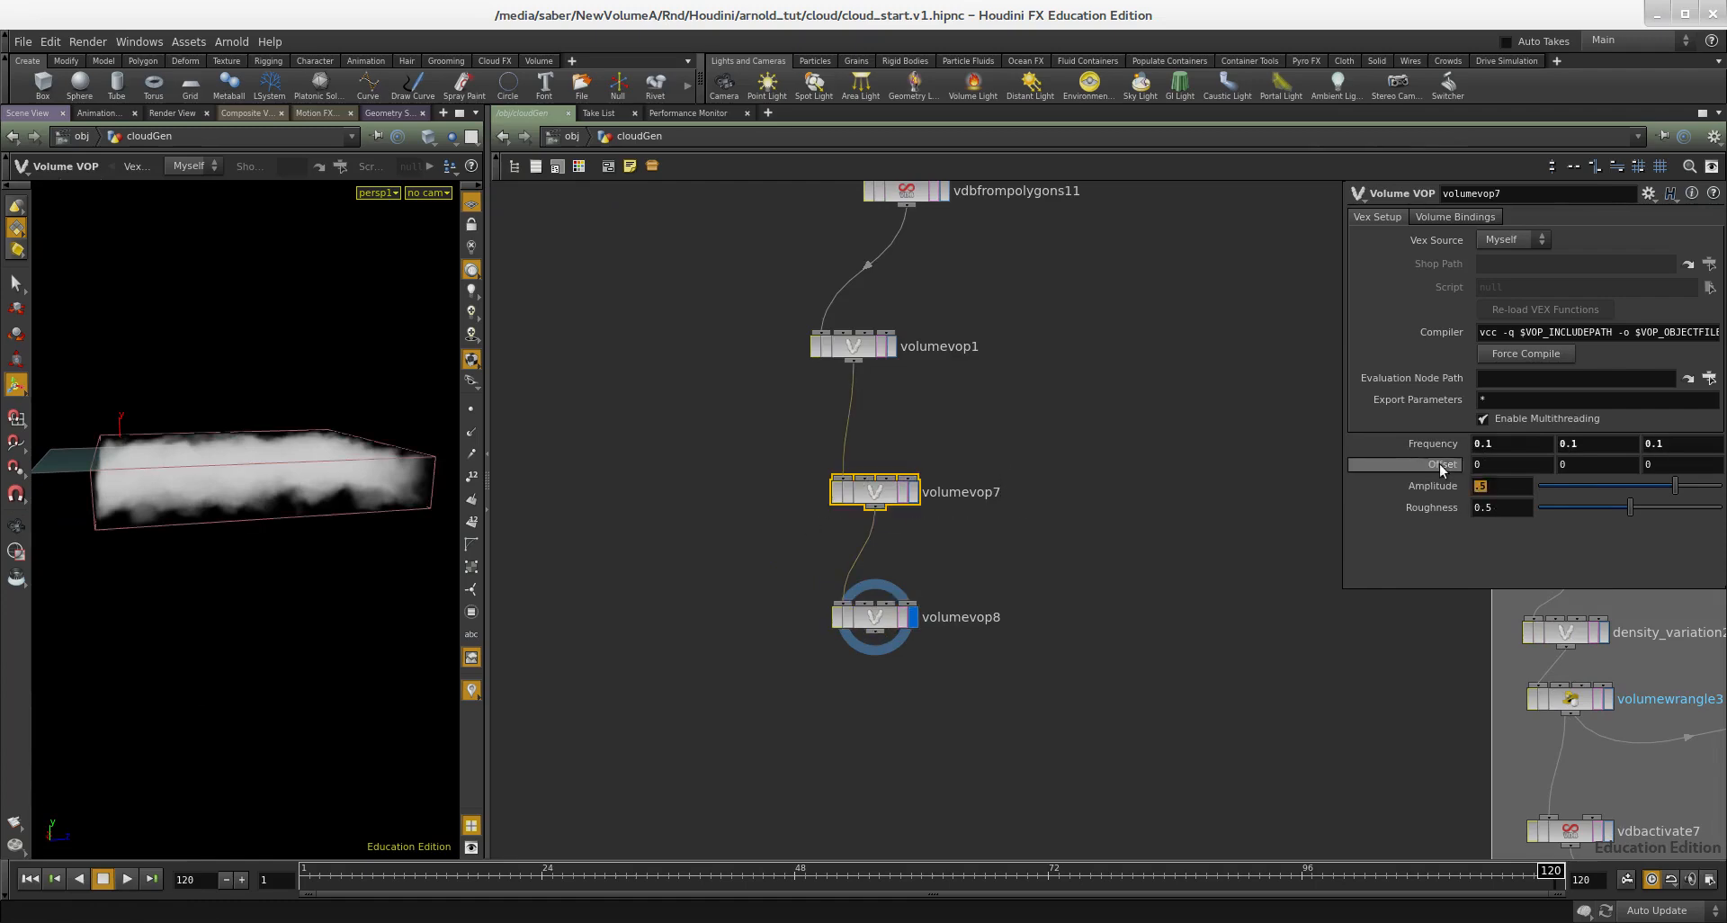
key("Return")
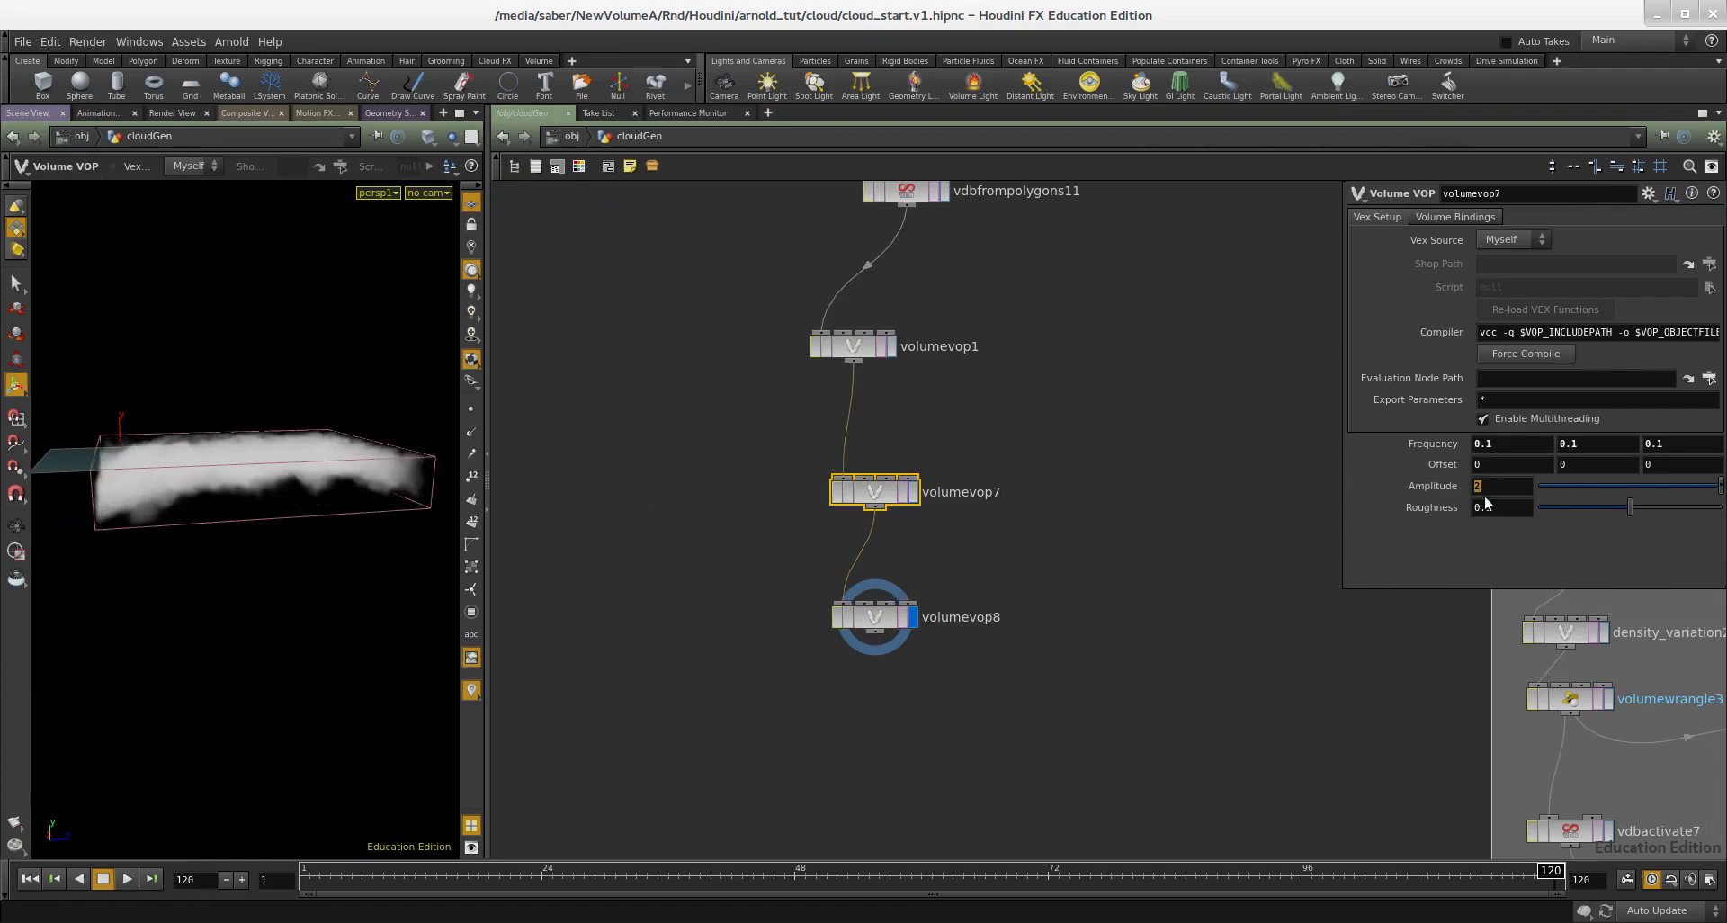
Step: Set the first noise node's amplitude to 5 and examine how the cloud fills its bounding box
middle_click_drag(1091, 487, 1091, 577)
left_click(856, 420)
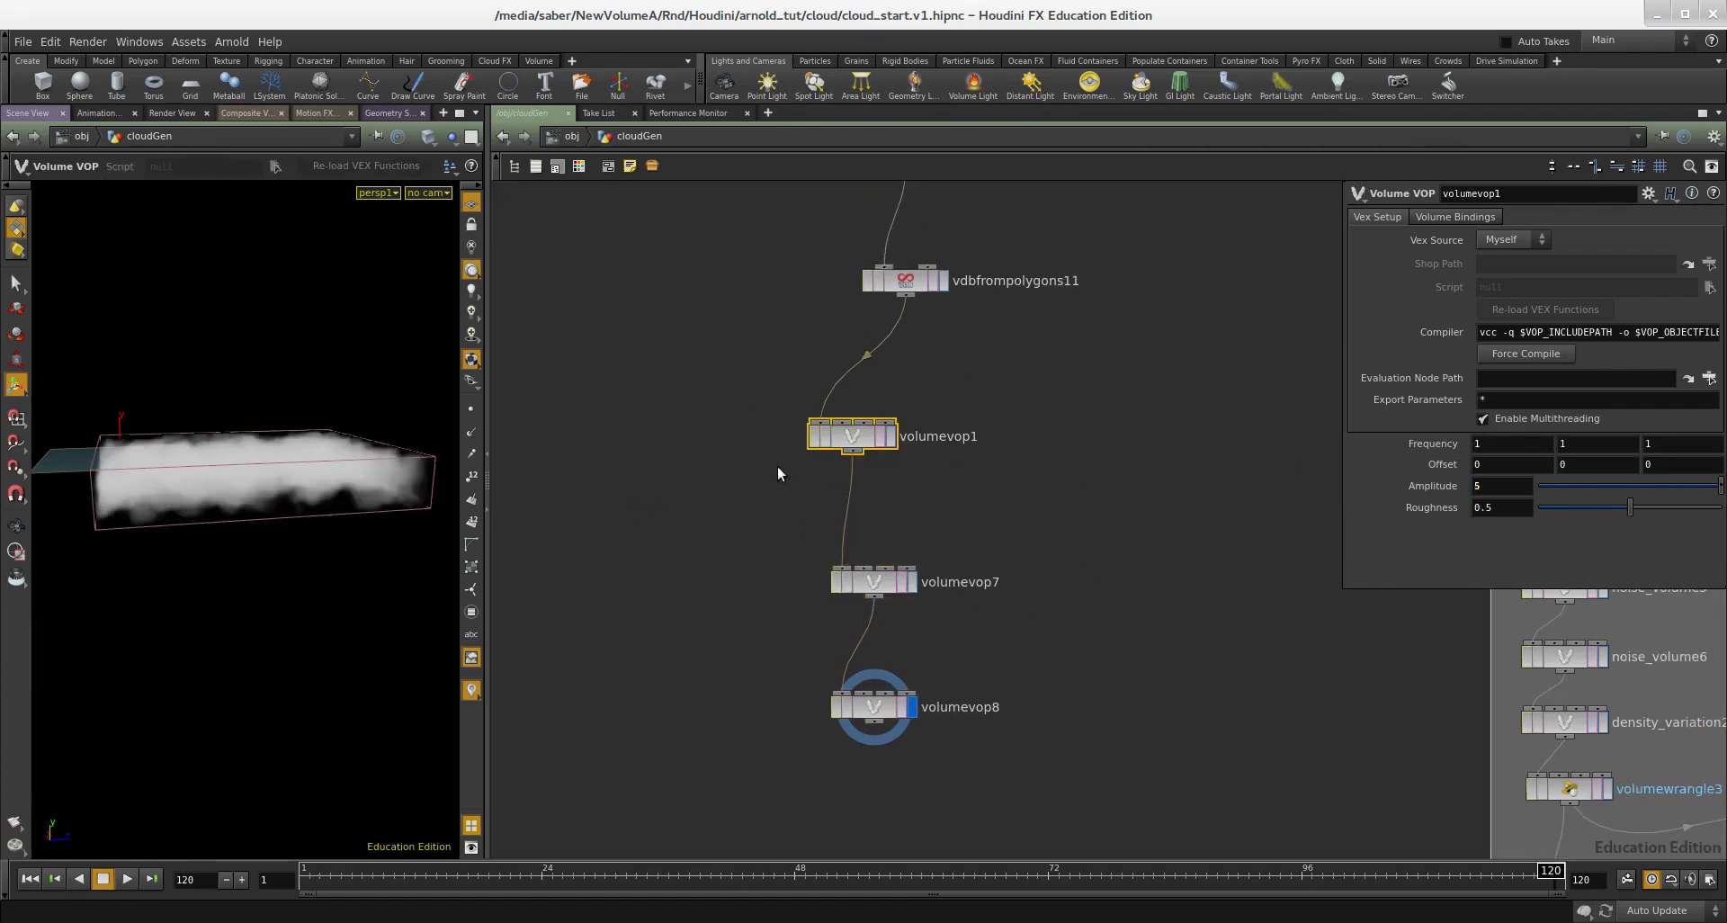
mouse_move(237, 469)
left_mouse_down()
mouse_move(322, 444)
mouse_move(340, 471)
mouse_move(262, 501)
mouse_move(255, 475)
left_mouse_up()
right_click_drag(255, 475, 203, 457)
left_click_drag(220, 429, 411, 385)
key("space")
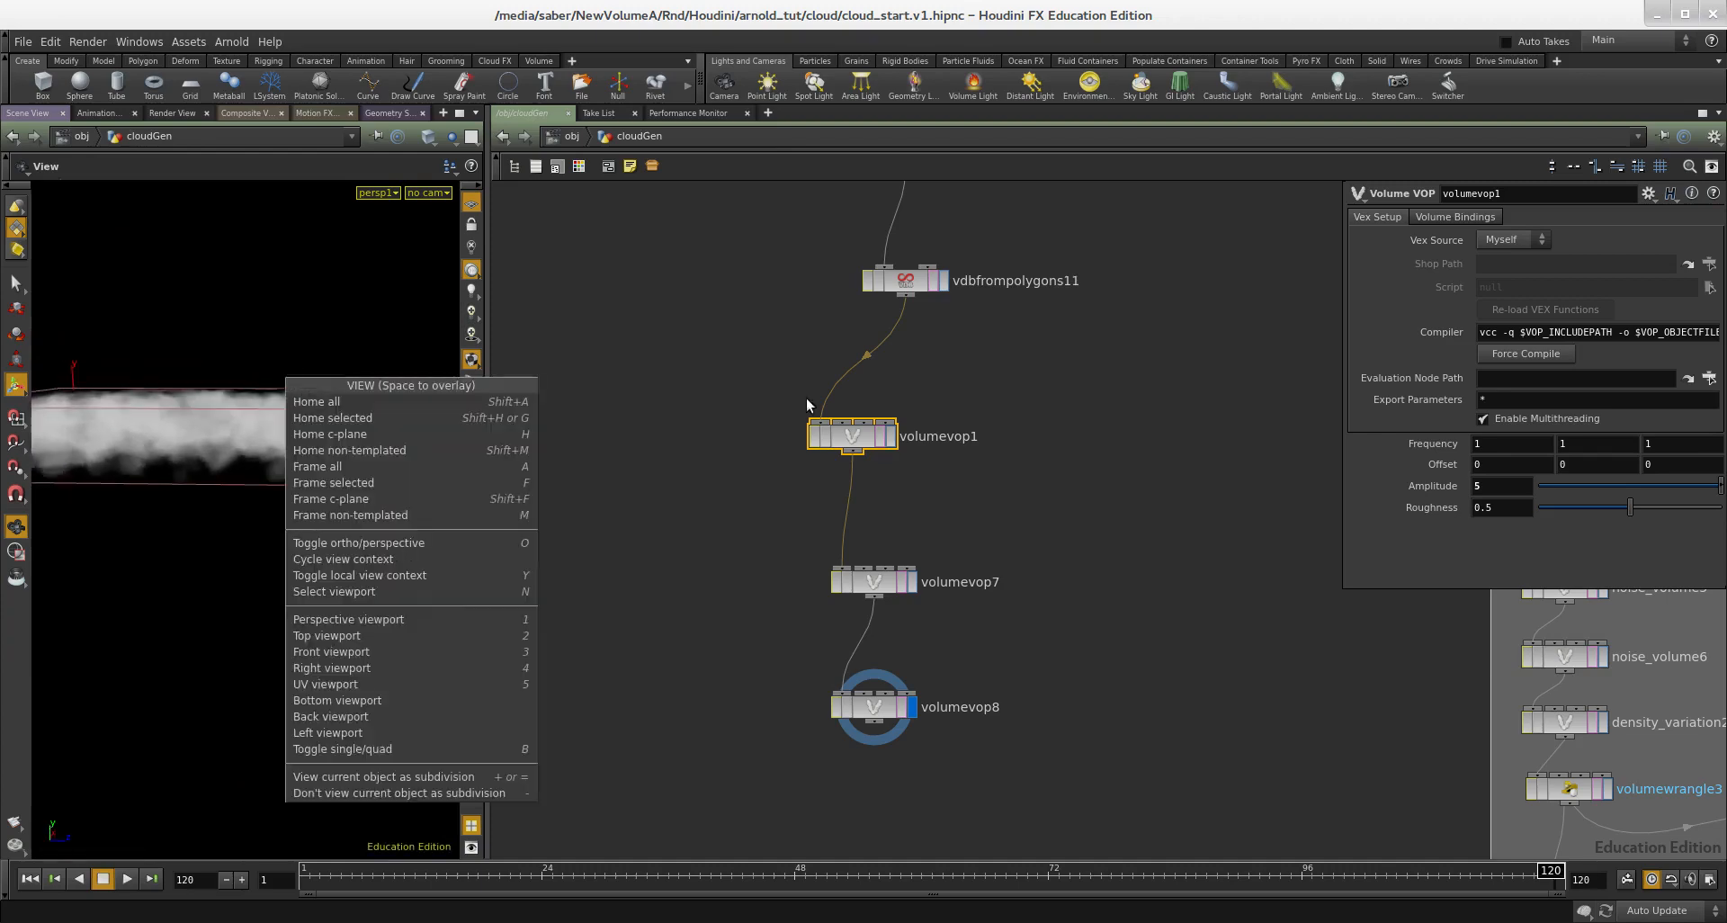
middle_click_drag(981, 353, 939, 445)
left_click_drag(242, 380, 250, 414)
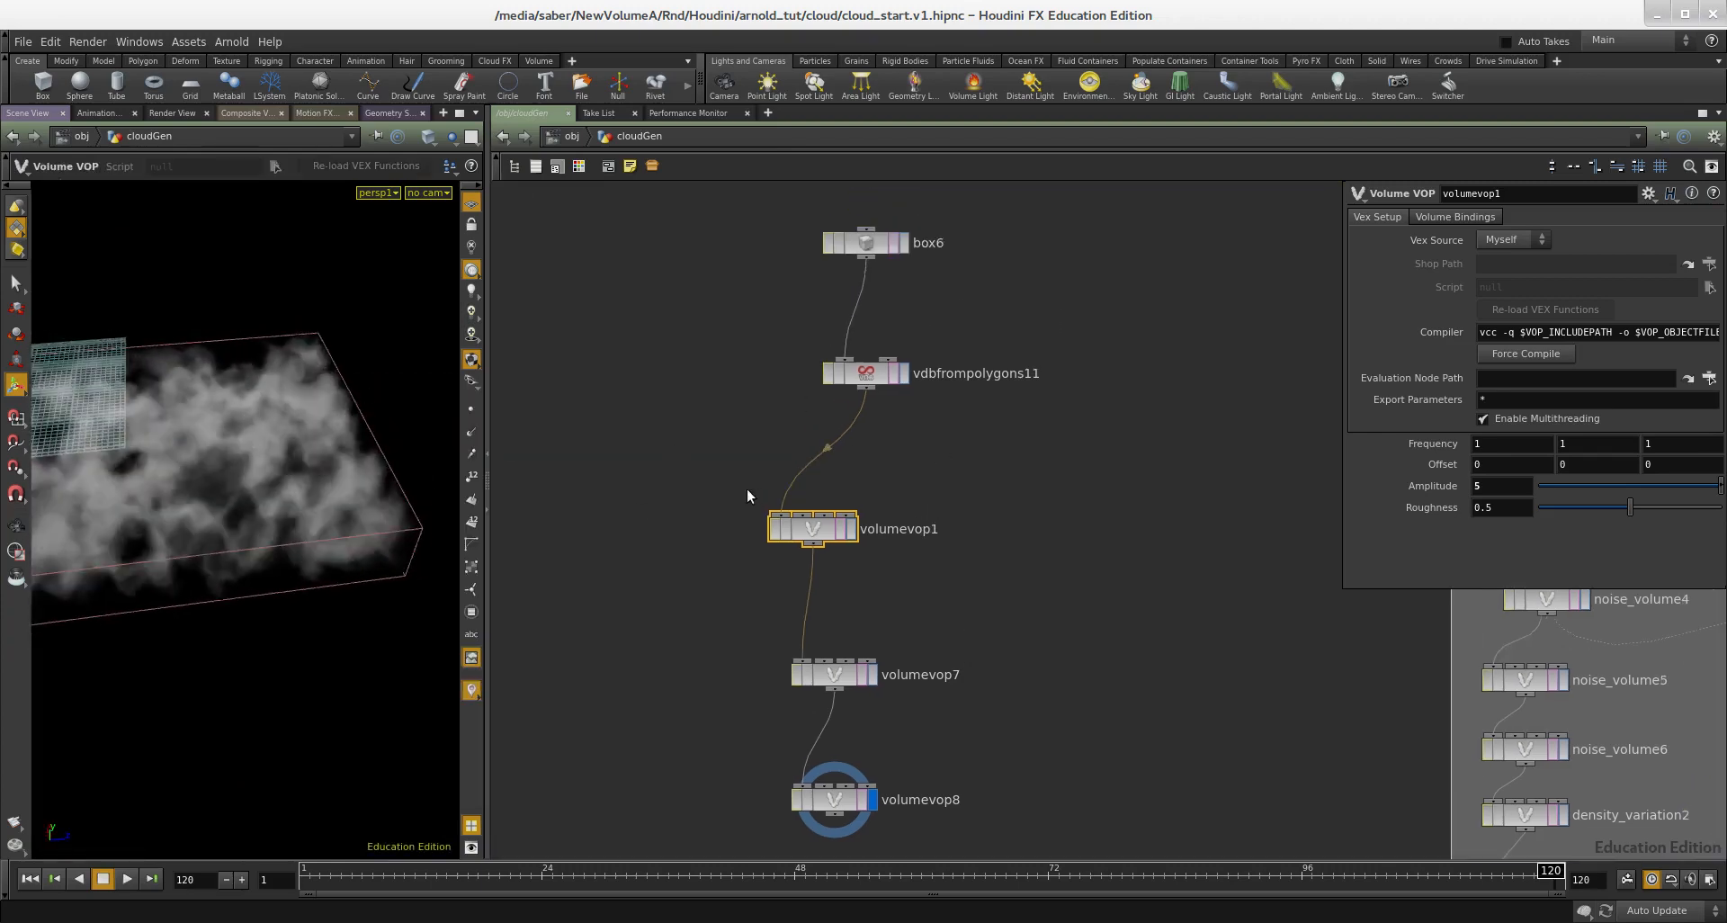
Step: Insert a VDB Activate node between the VDB from Polygons node and volumevop1
left_click(899, 428)
key("Tab")
type("vdb a")
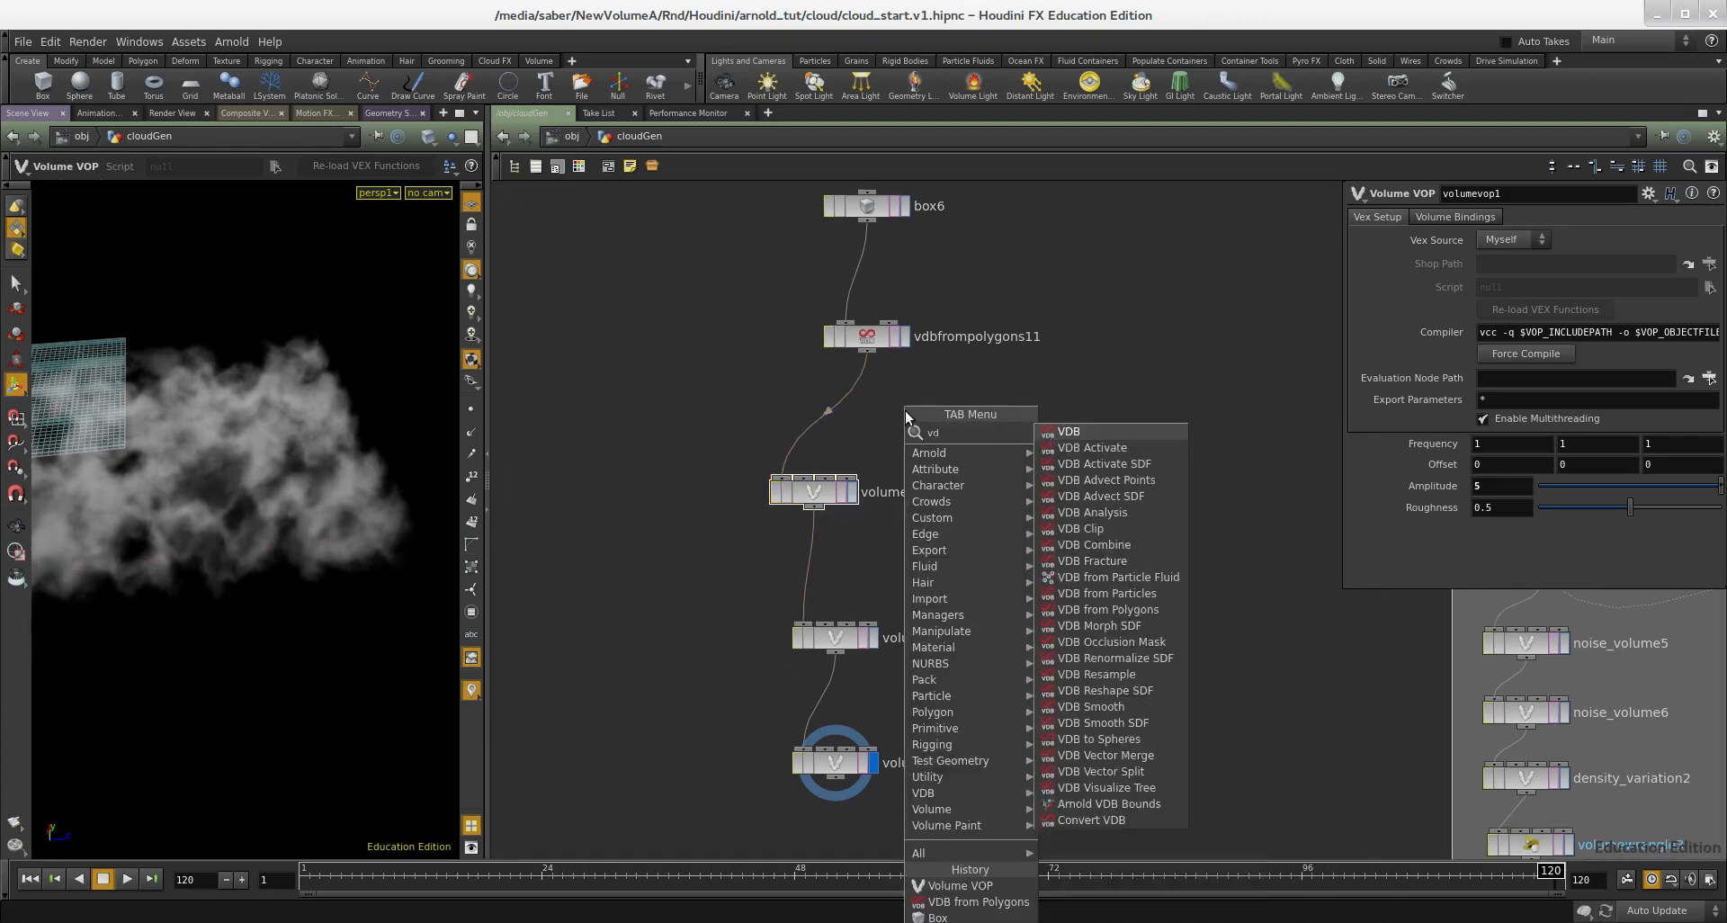
left_click(1090, 433)
left_click(911, 419)
left_click_drag(910, 419, 822, 423)
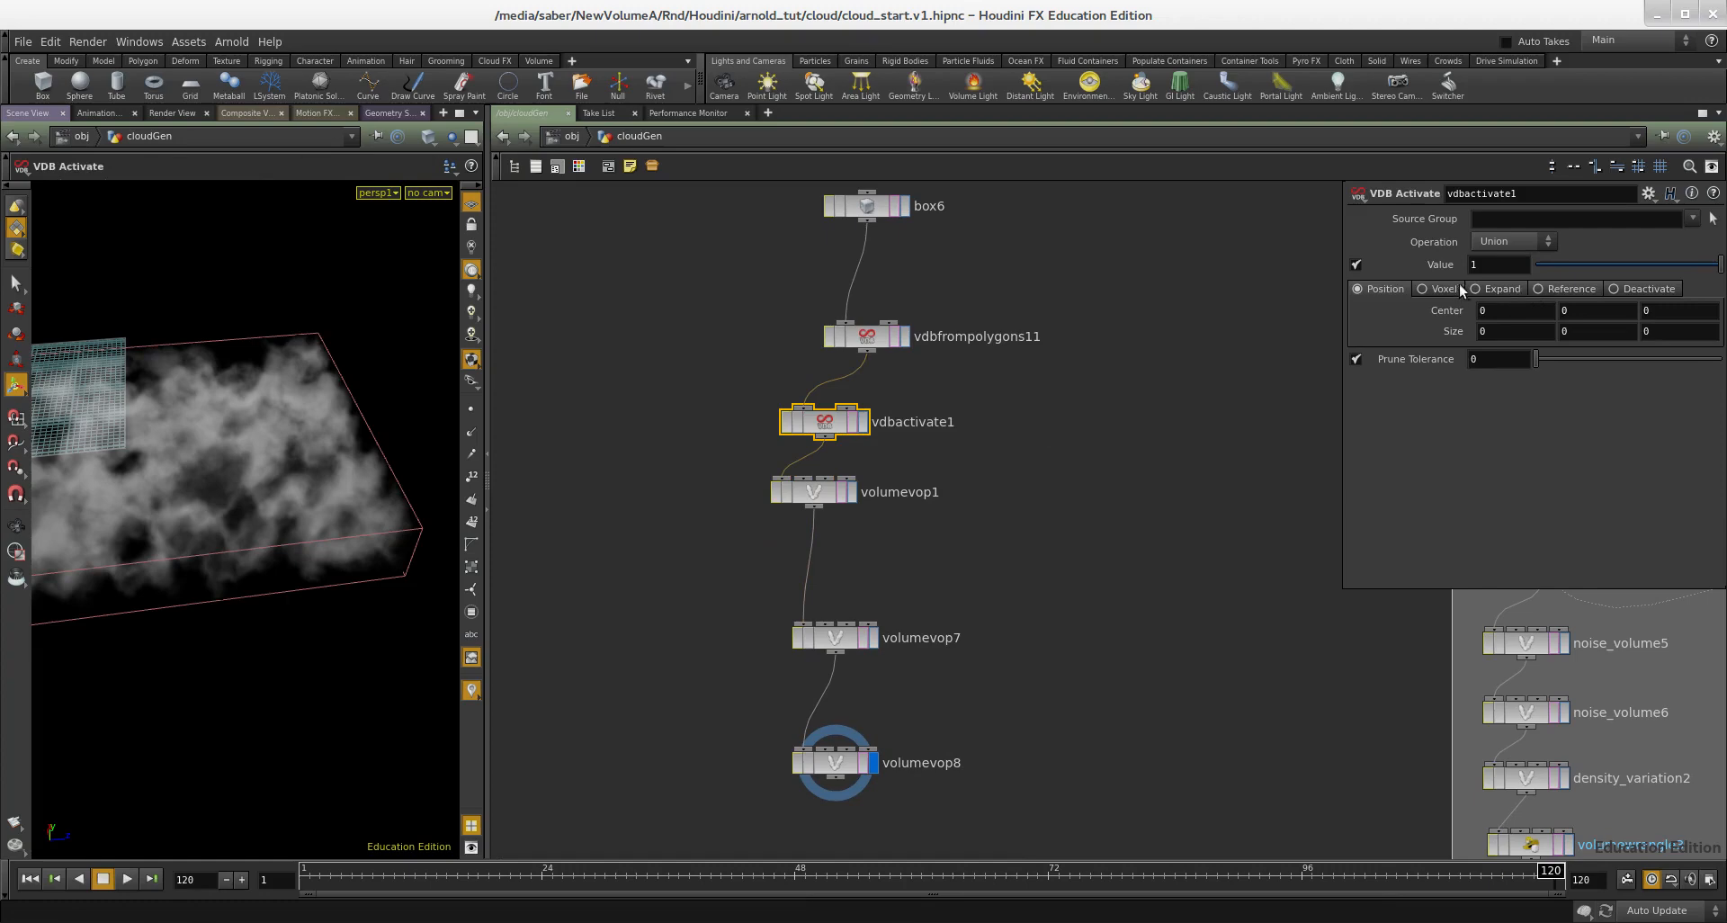
Step: Switch the VDB Activate node to Expand and set it to expand by 20 voxels
left_click(1499, 290)
left_click_drag(1565, 315, 1718, 326)
left_click_drag(378, 422, 335, 412, "alt")
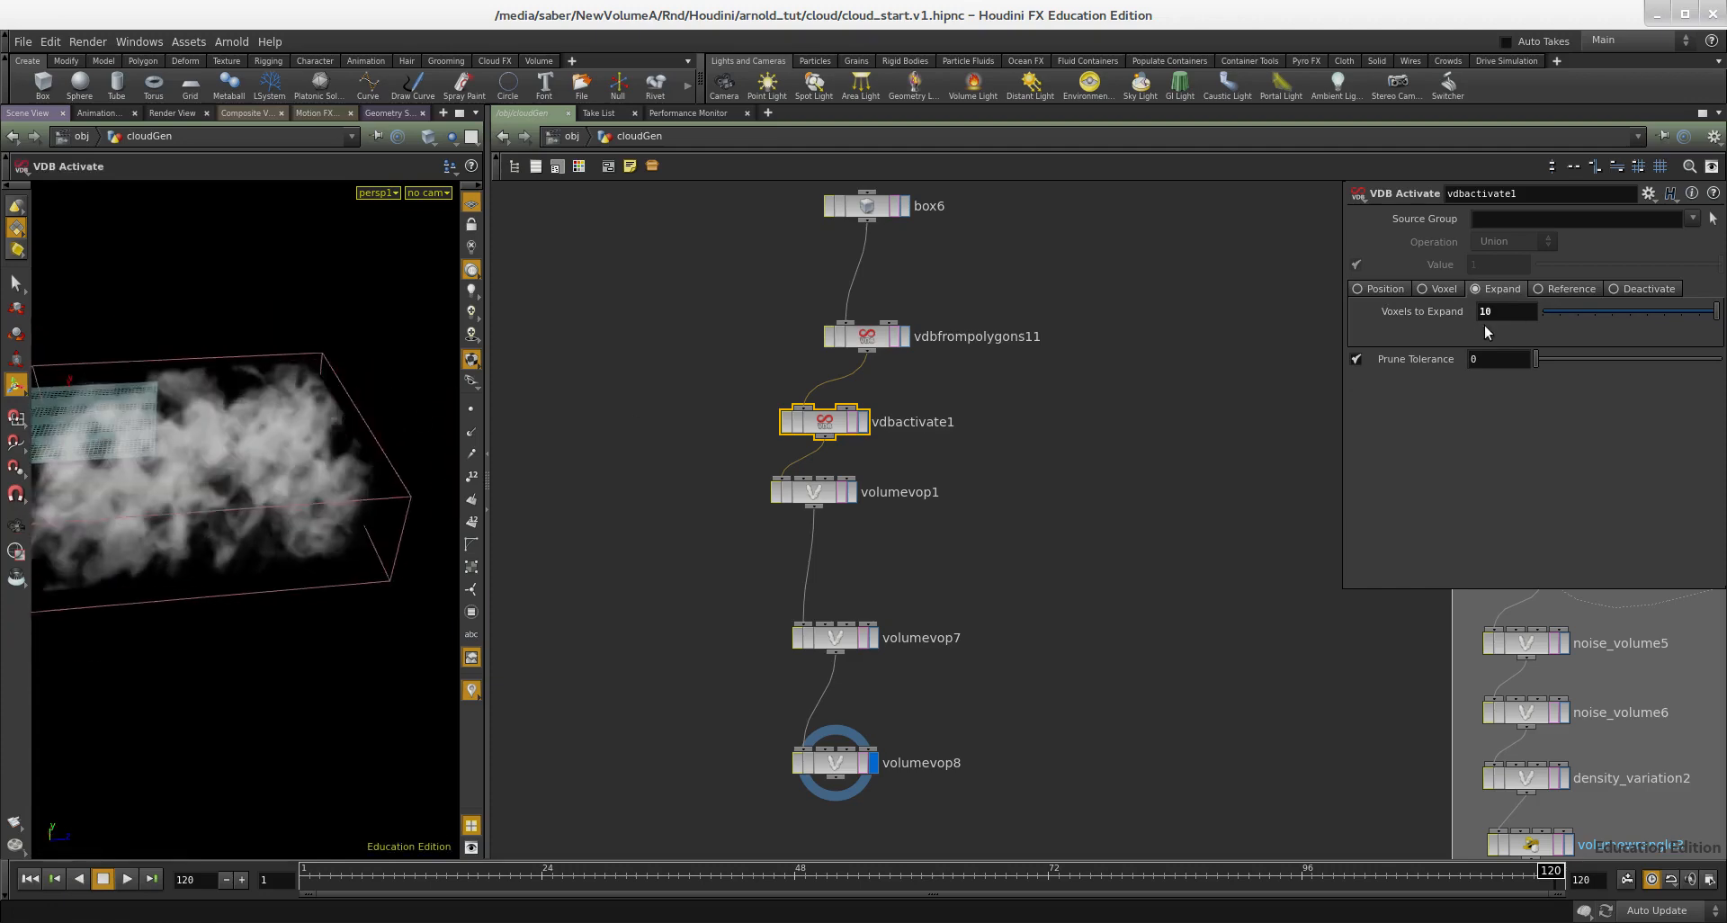
middle_click_drag(989, 467, 1027, 483)
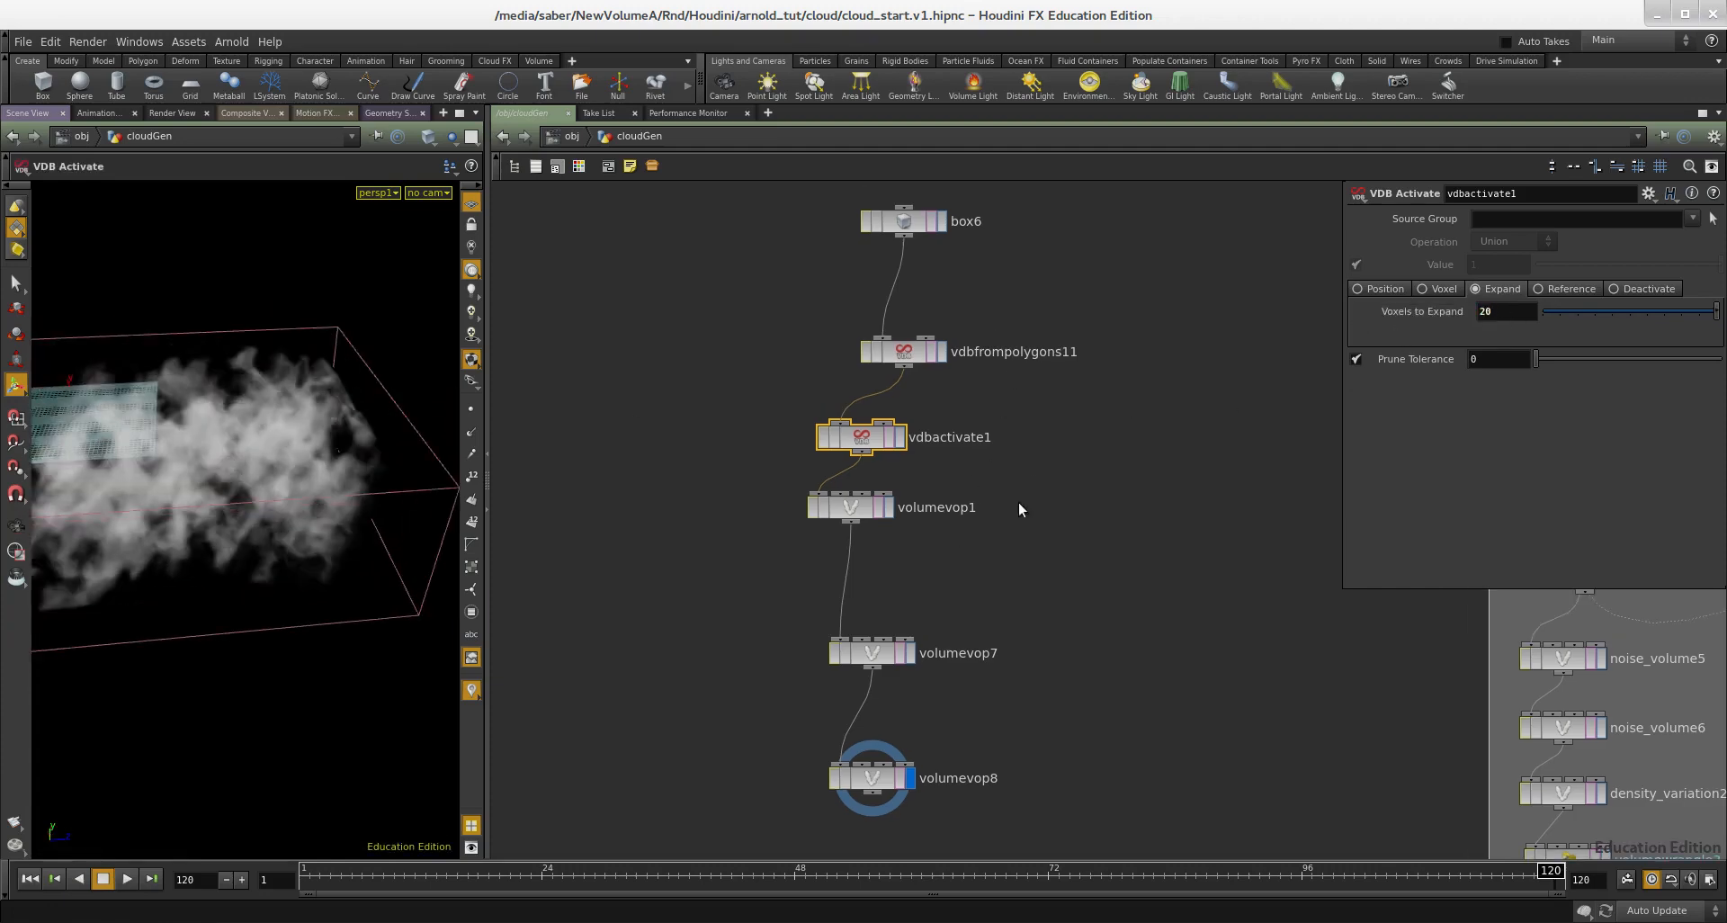
Step: Set volumevop1's amplitude to 1 and view the cloud inside its expanded bounds
left_click(858, 508)
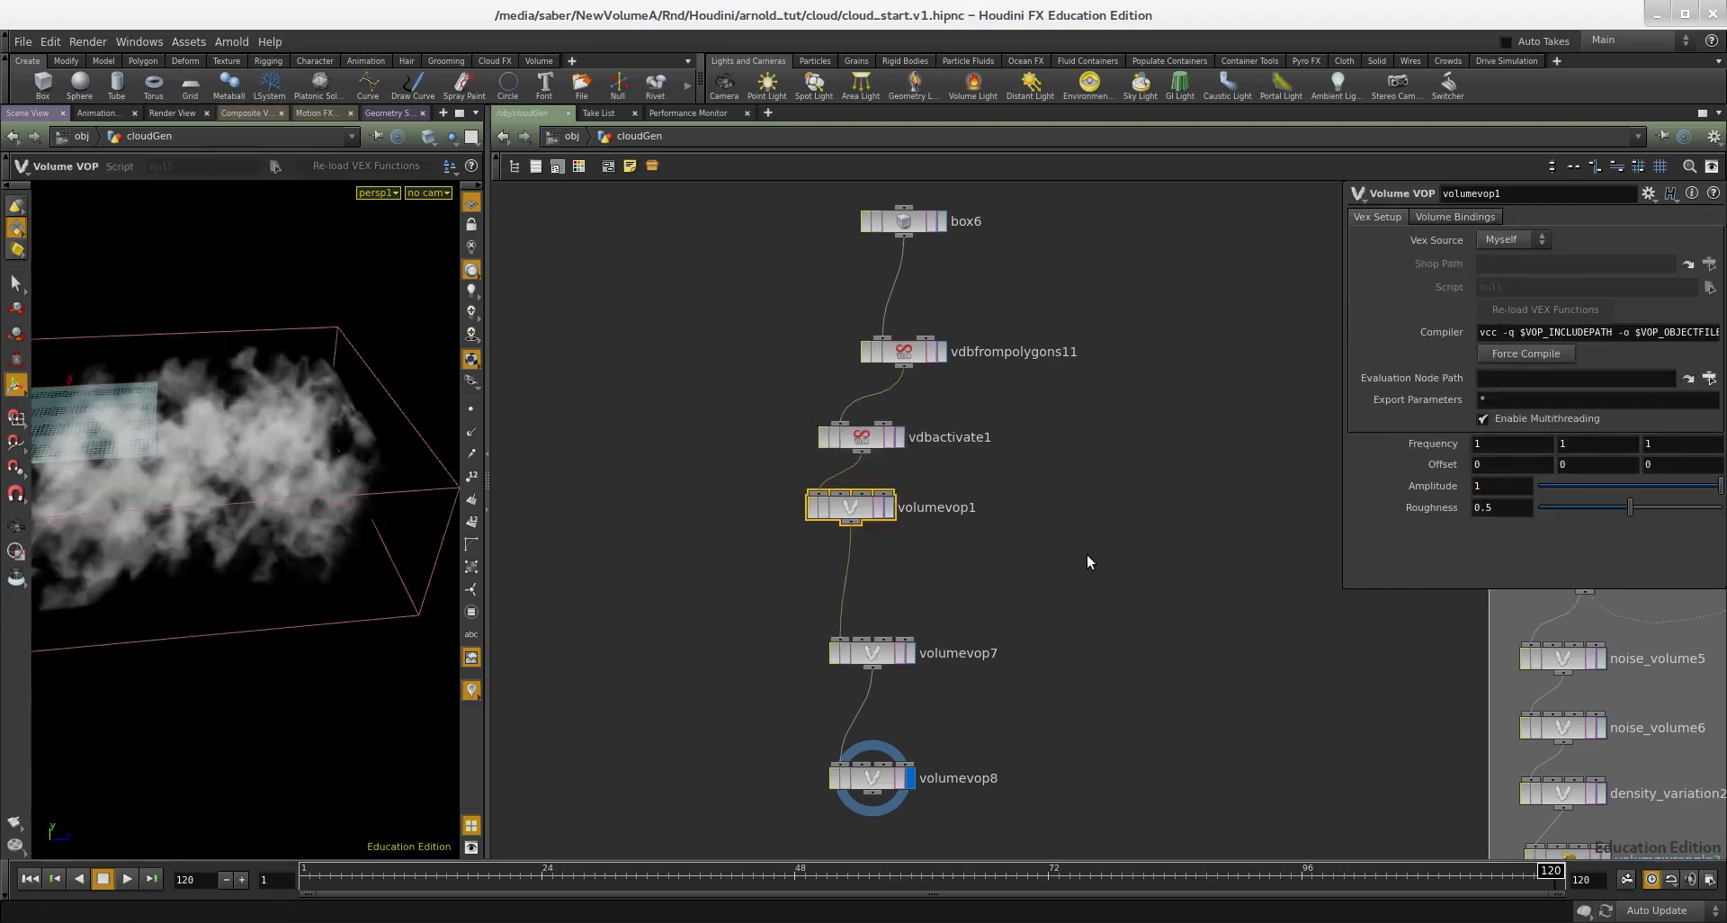
middle_click_drag(1087, 555, 1149, 514)
left_click_drag(321, 498, 399, 586, "alt")
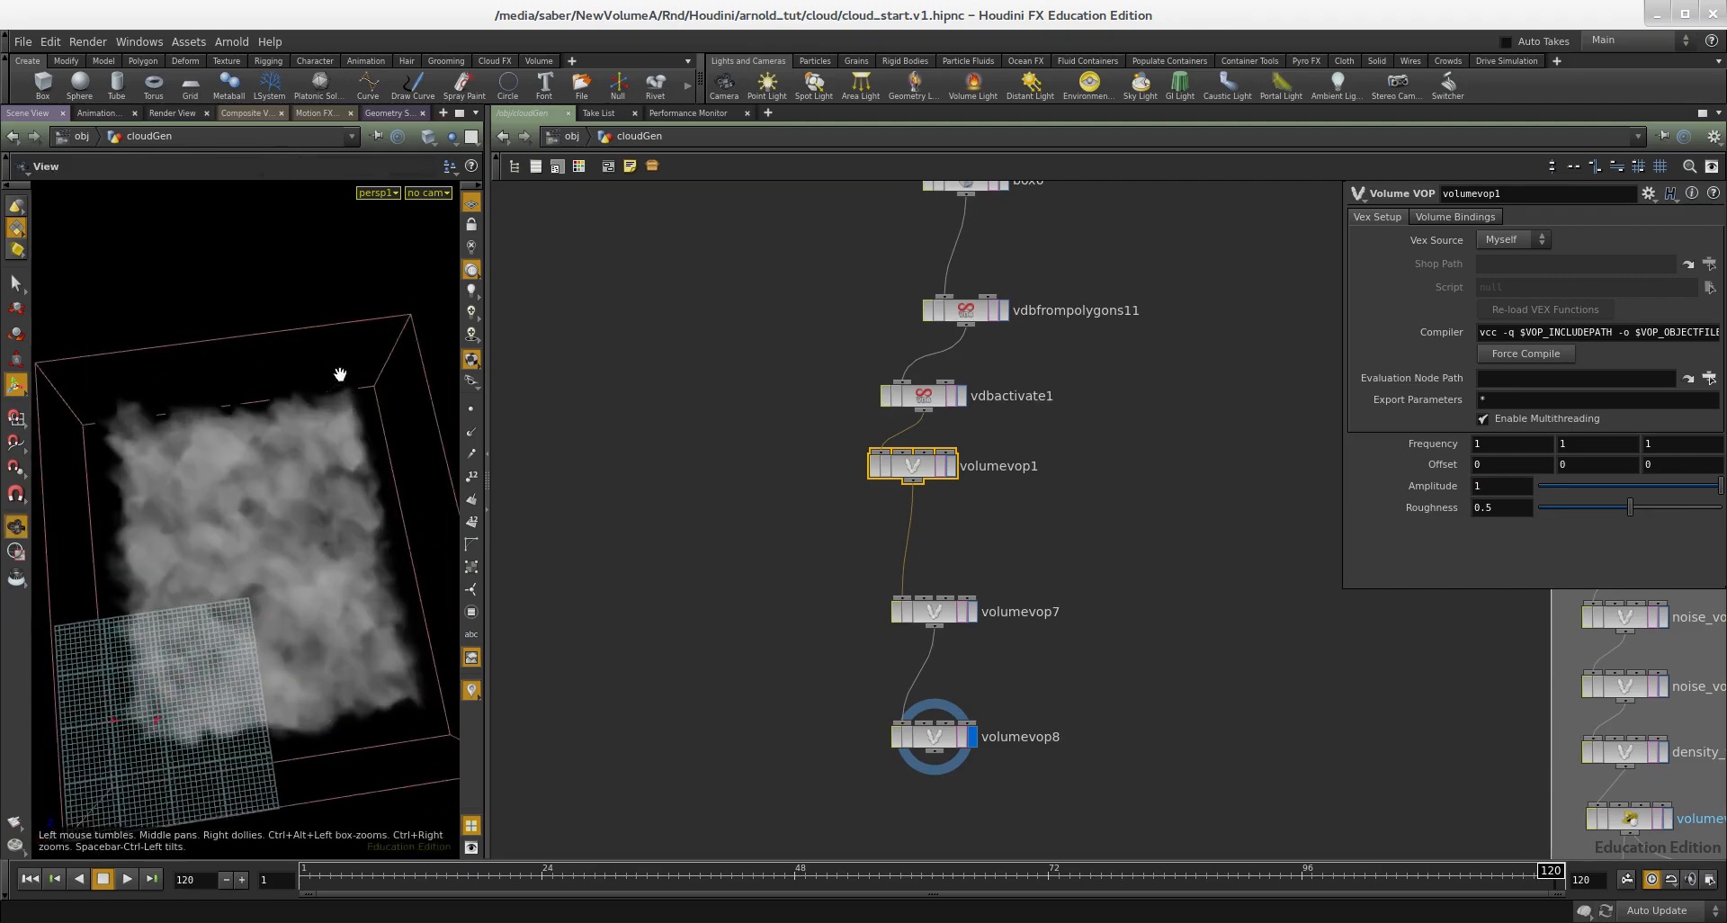
left_click_drag(251, 636, 289, 371, "alt")
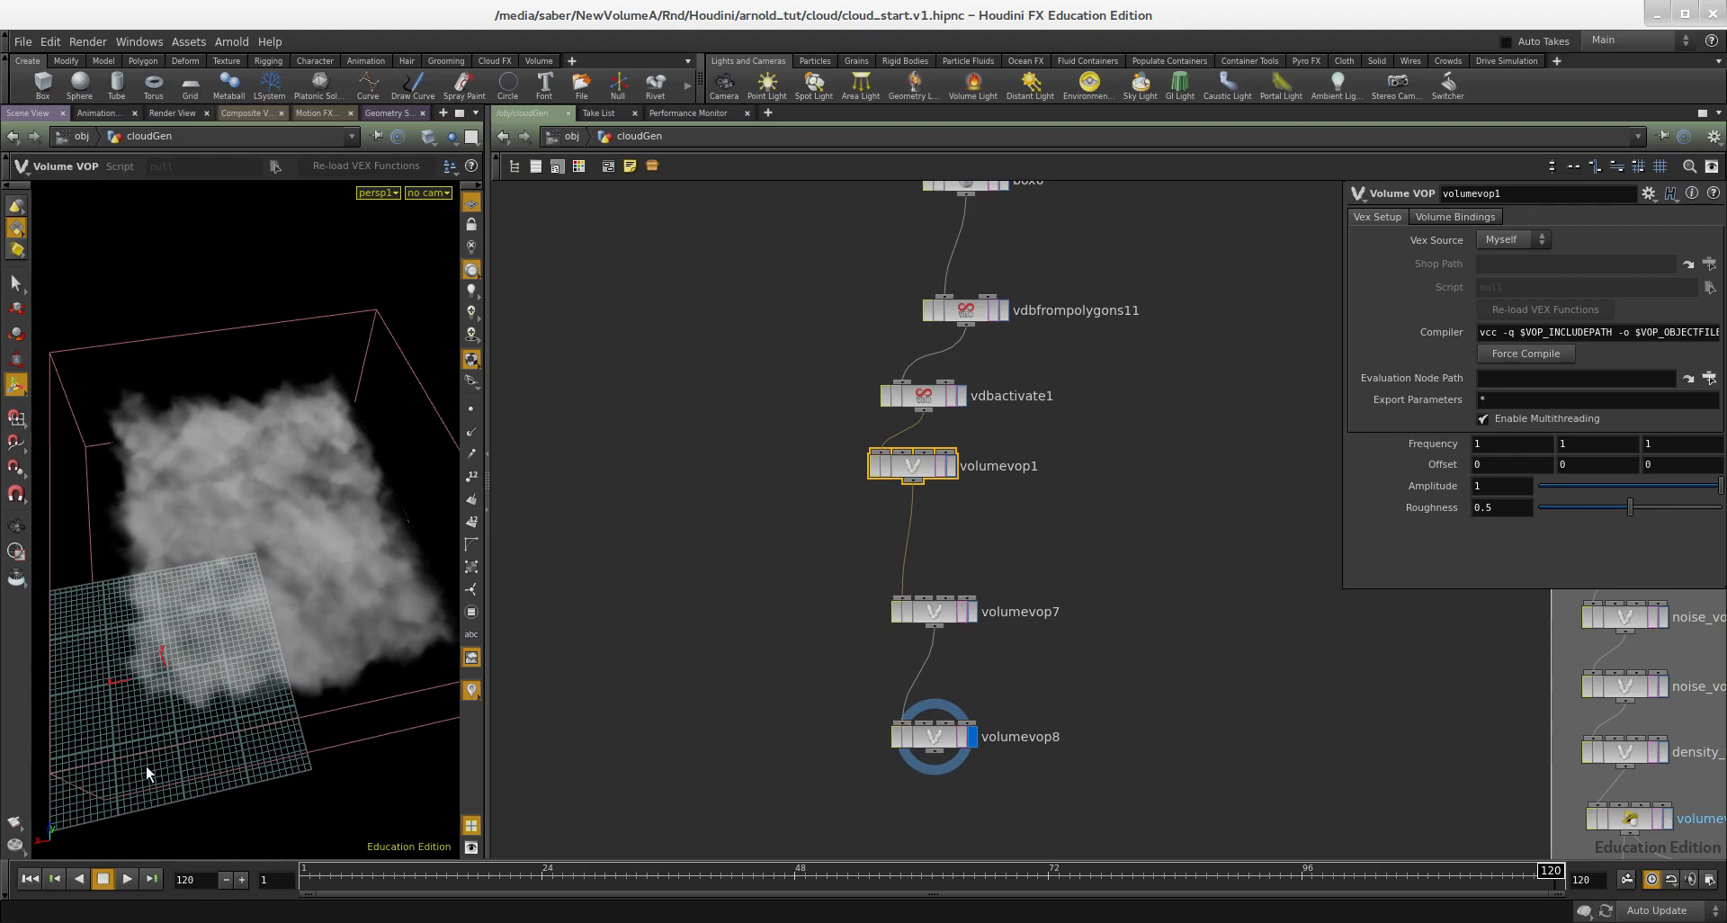
left_click_drag(138, 741, 300, 628, "alt")
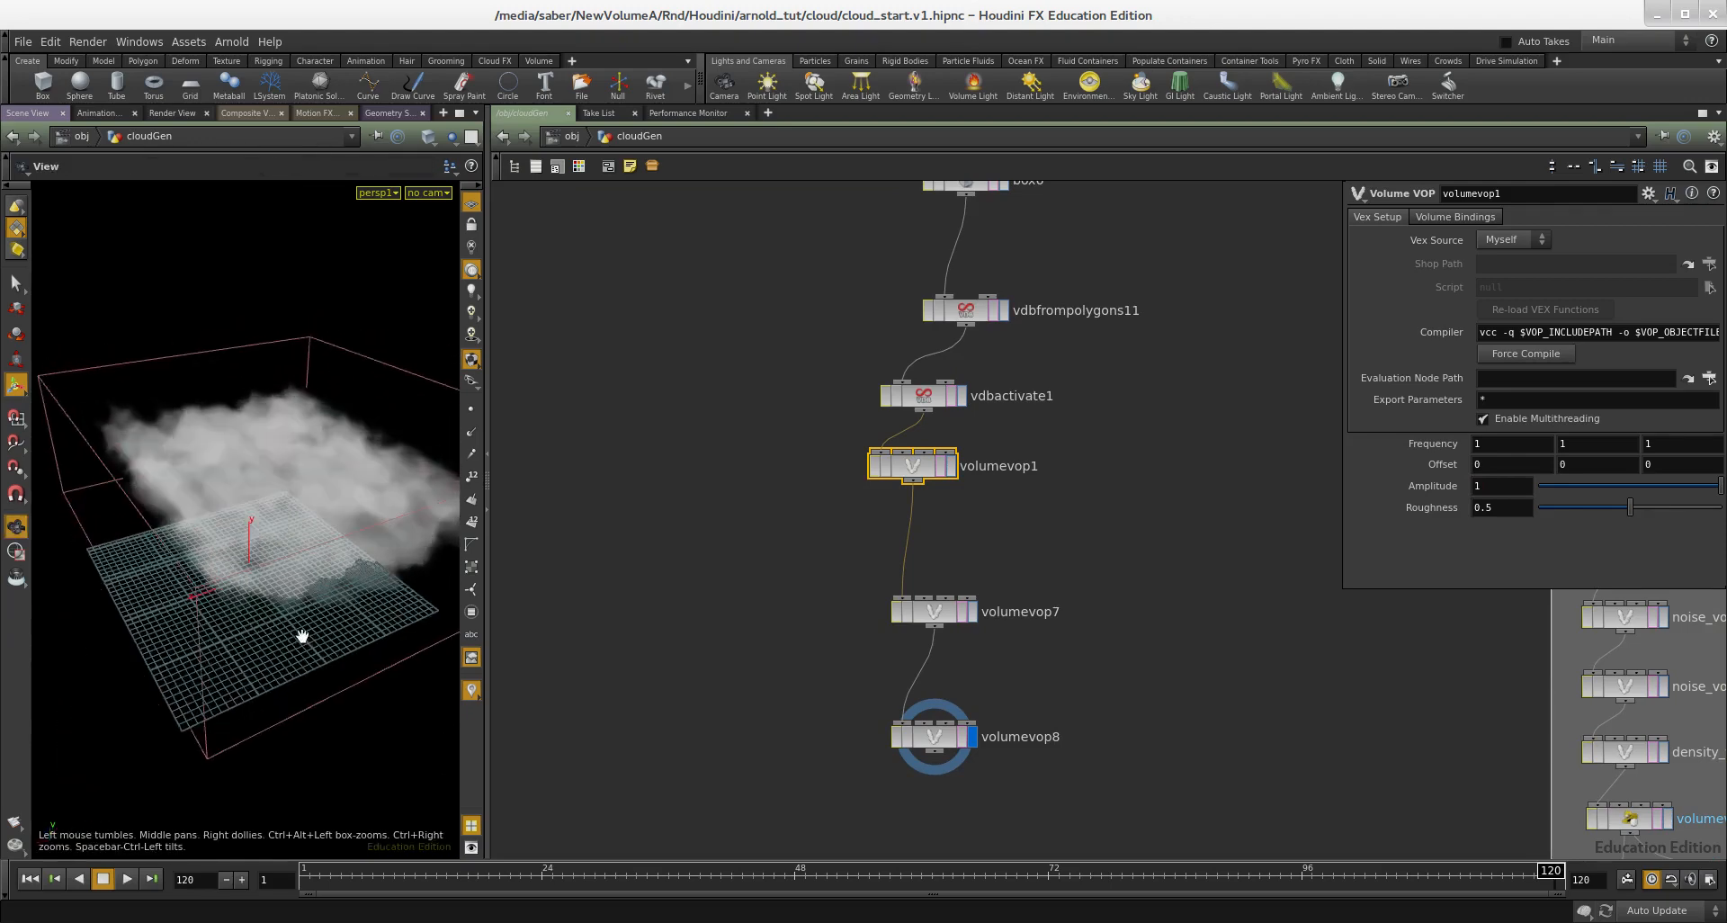
Step: Add a new Volume VOP node below volumevop8 in the cloudGen network
scroll(1139, 663, "down", 2)
scroll(1023, 602, "up", 1)
middle_click_drag(1133, 661, 846, 569)
scroll(846, 569, "down", 1)
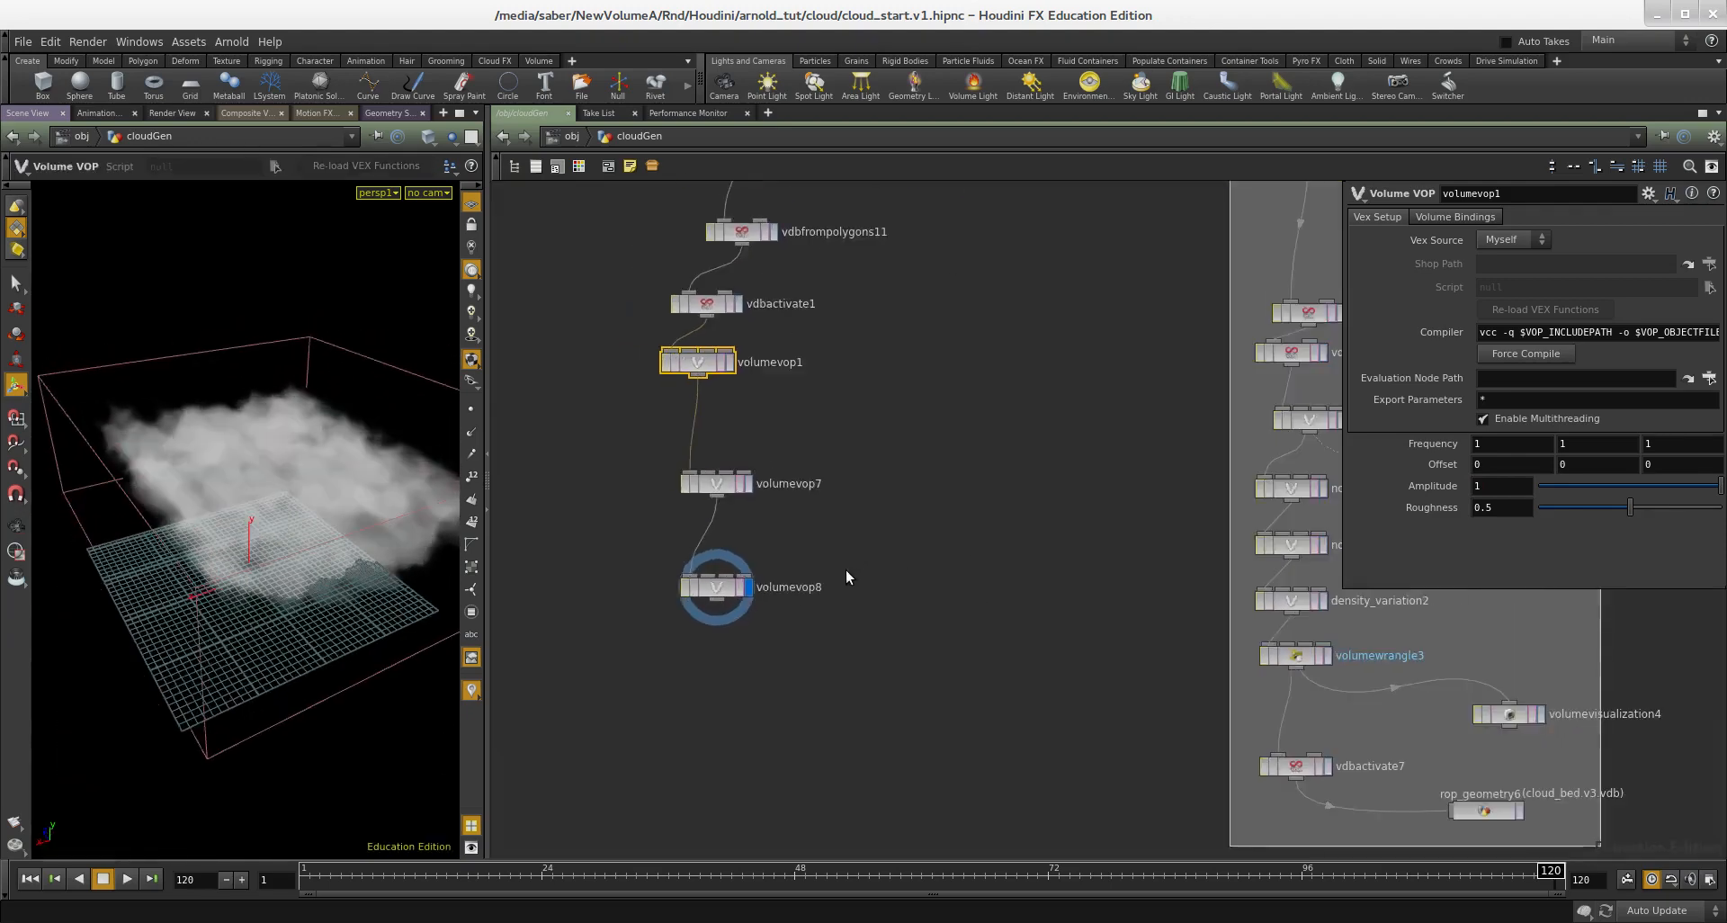
scroll(817, 612, "up", 2)
left_click(789, 629)
key("Tab")
type("vol")
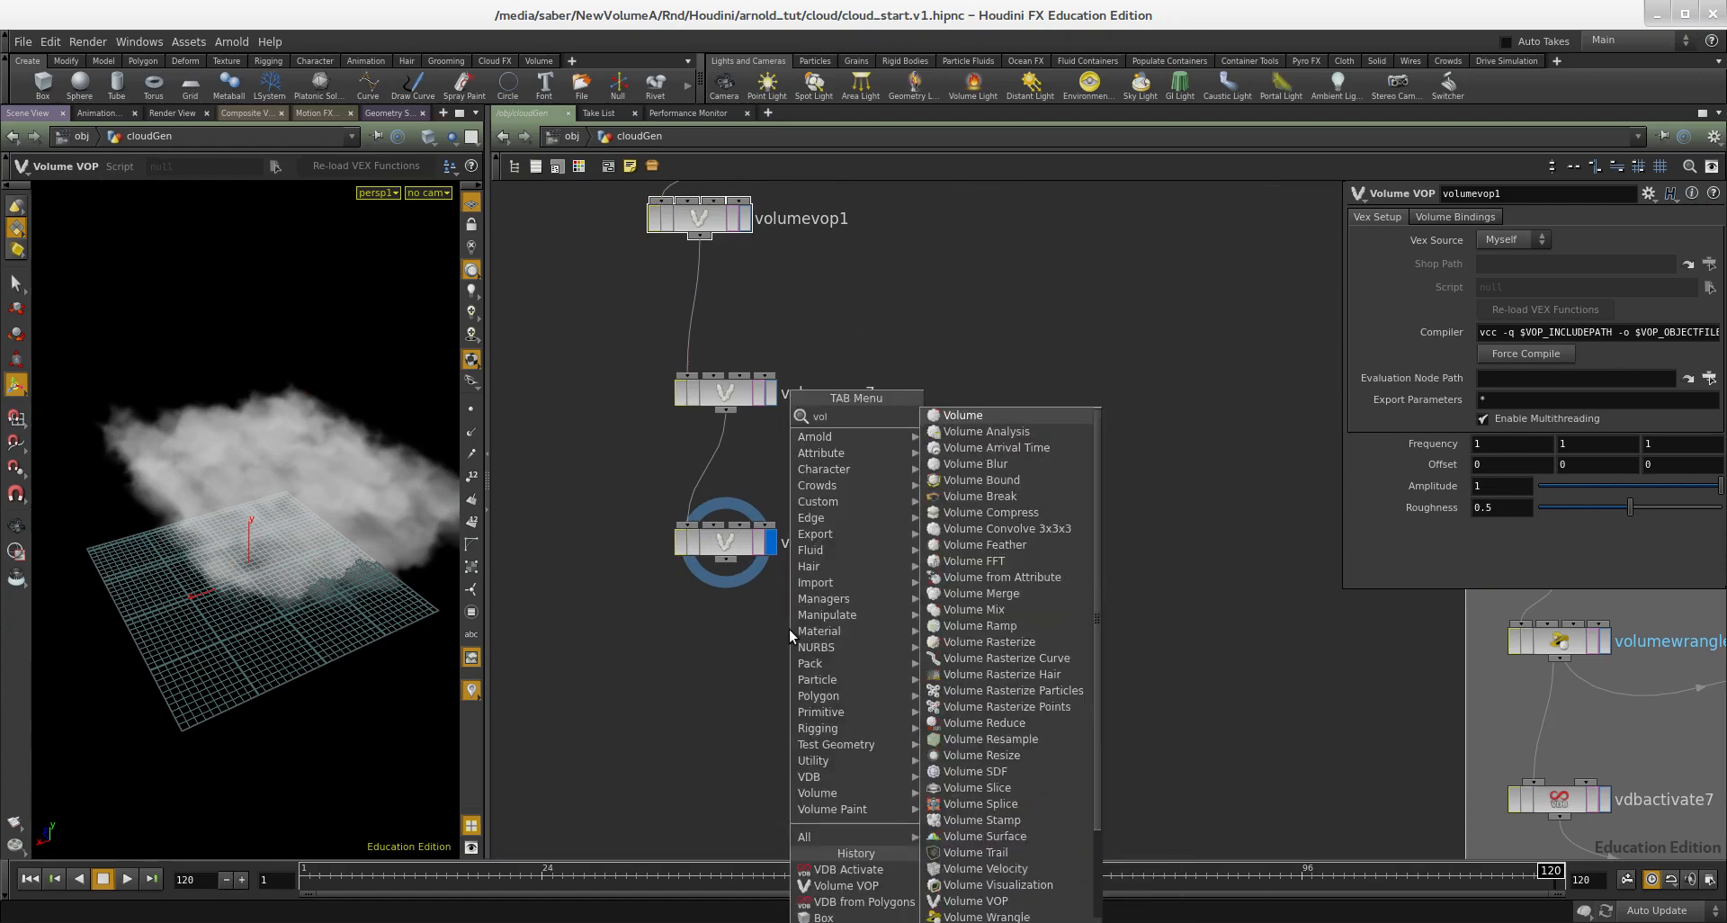
type("ume vop")
key("Return")
left_click(790, 628)
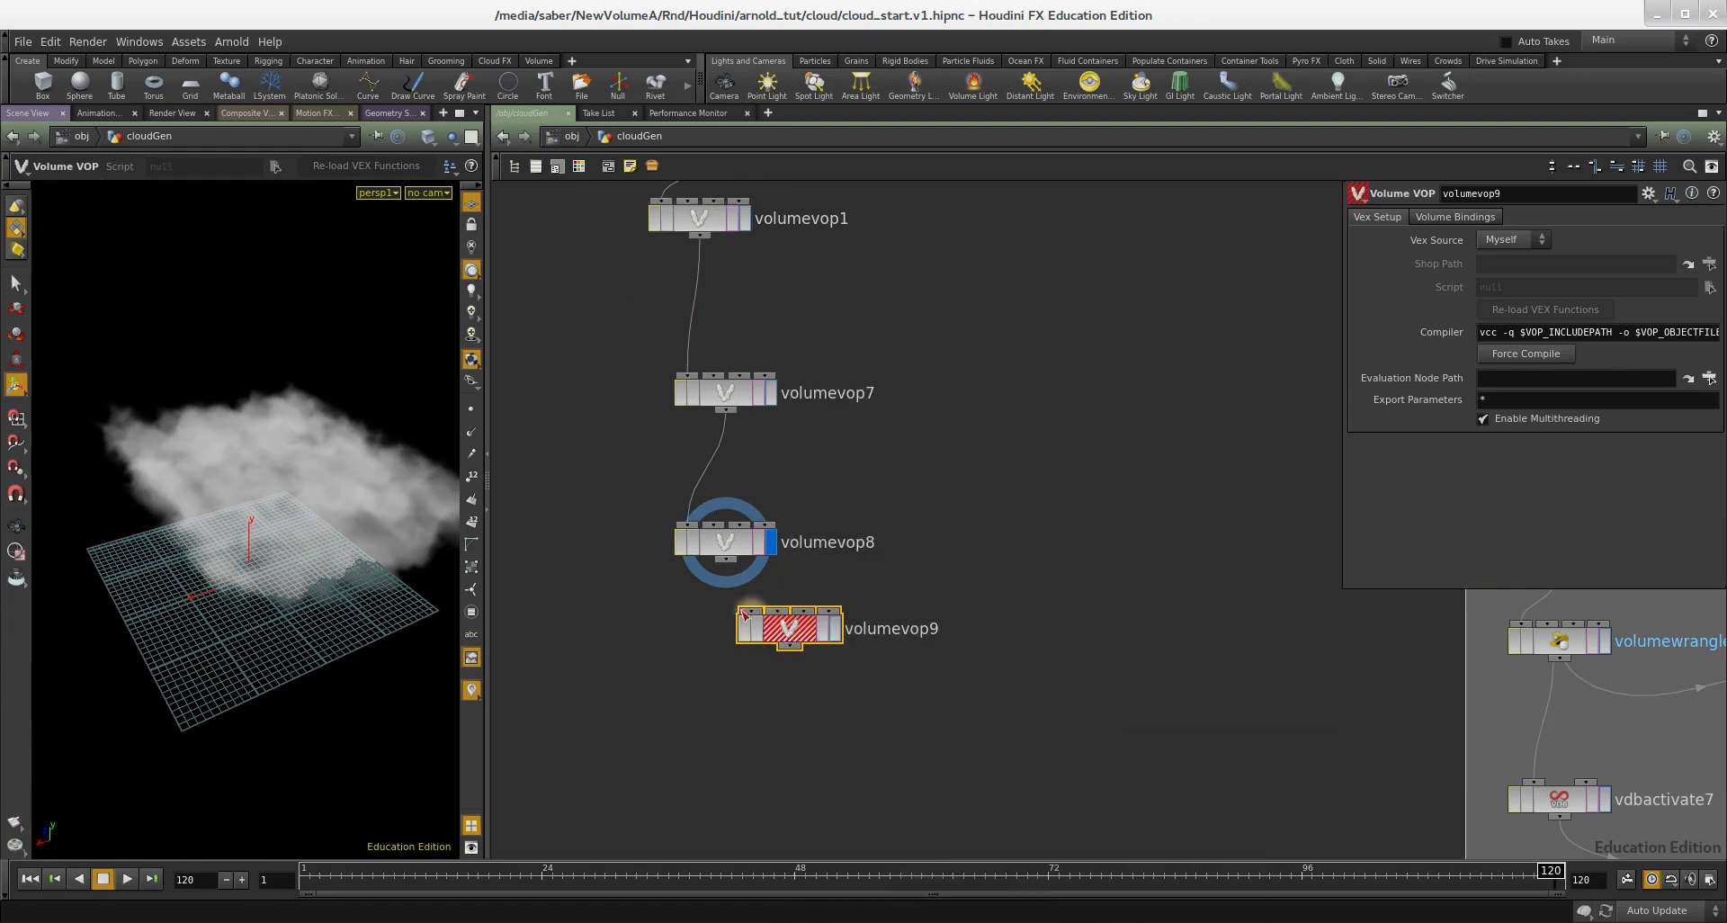
Step: Connect volumevop8 to the new Volume VOP, display its result, and open its internal network
left_click_drag(719, 565, 717, 737)
left_click(771, 736)
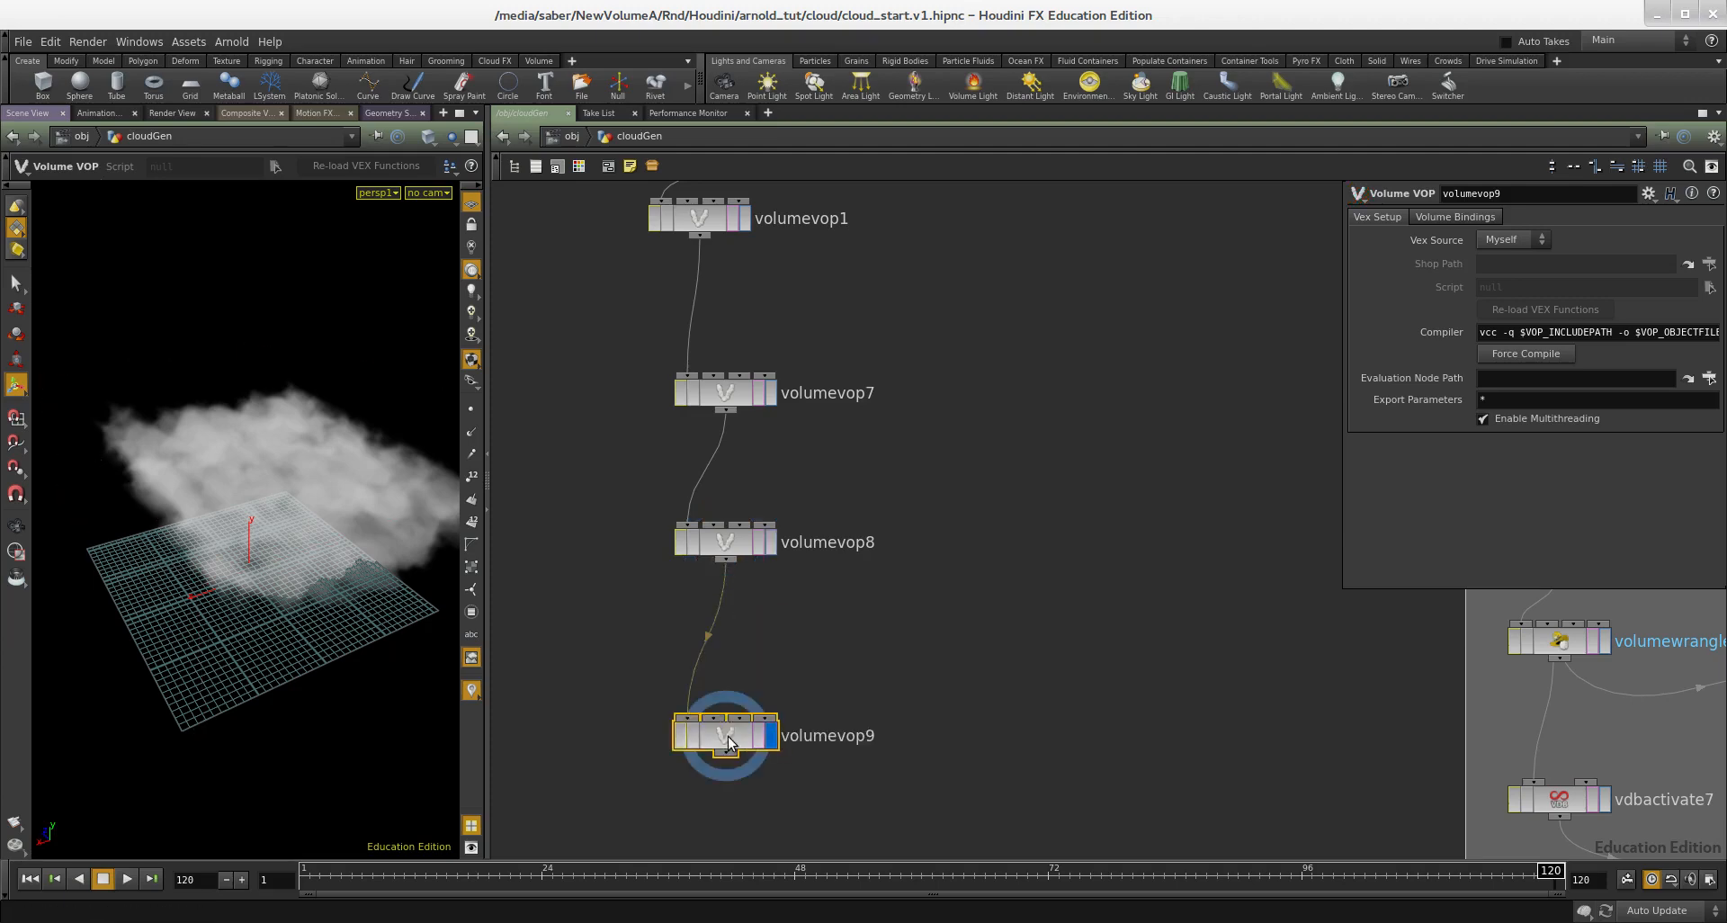
double_click(714, 731)
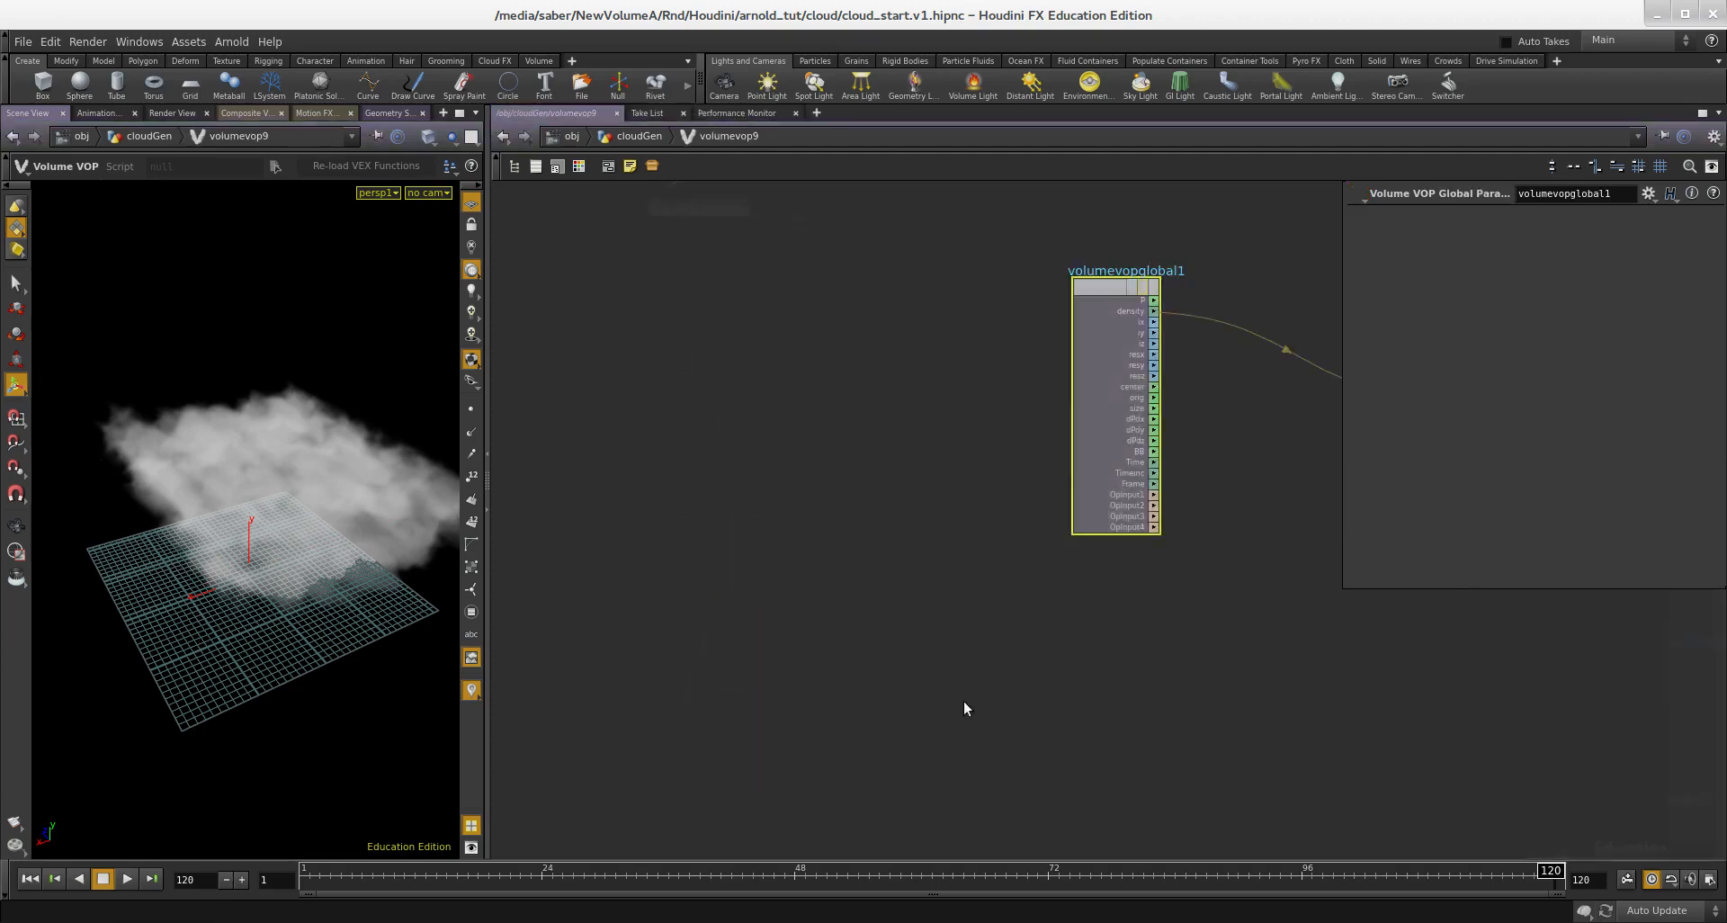
Step: Add an Anti-Aliased Noise node and feed the global position P into its pos input
key("Tab")
type("noise")
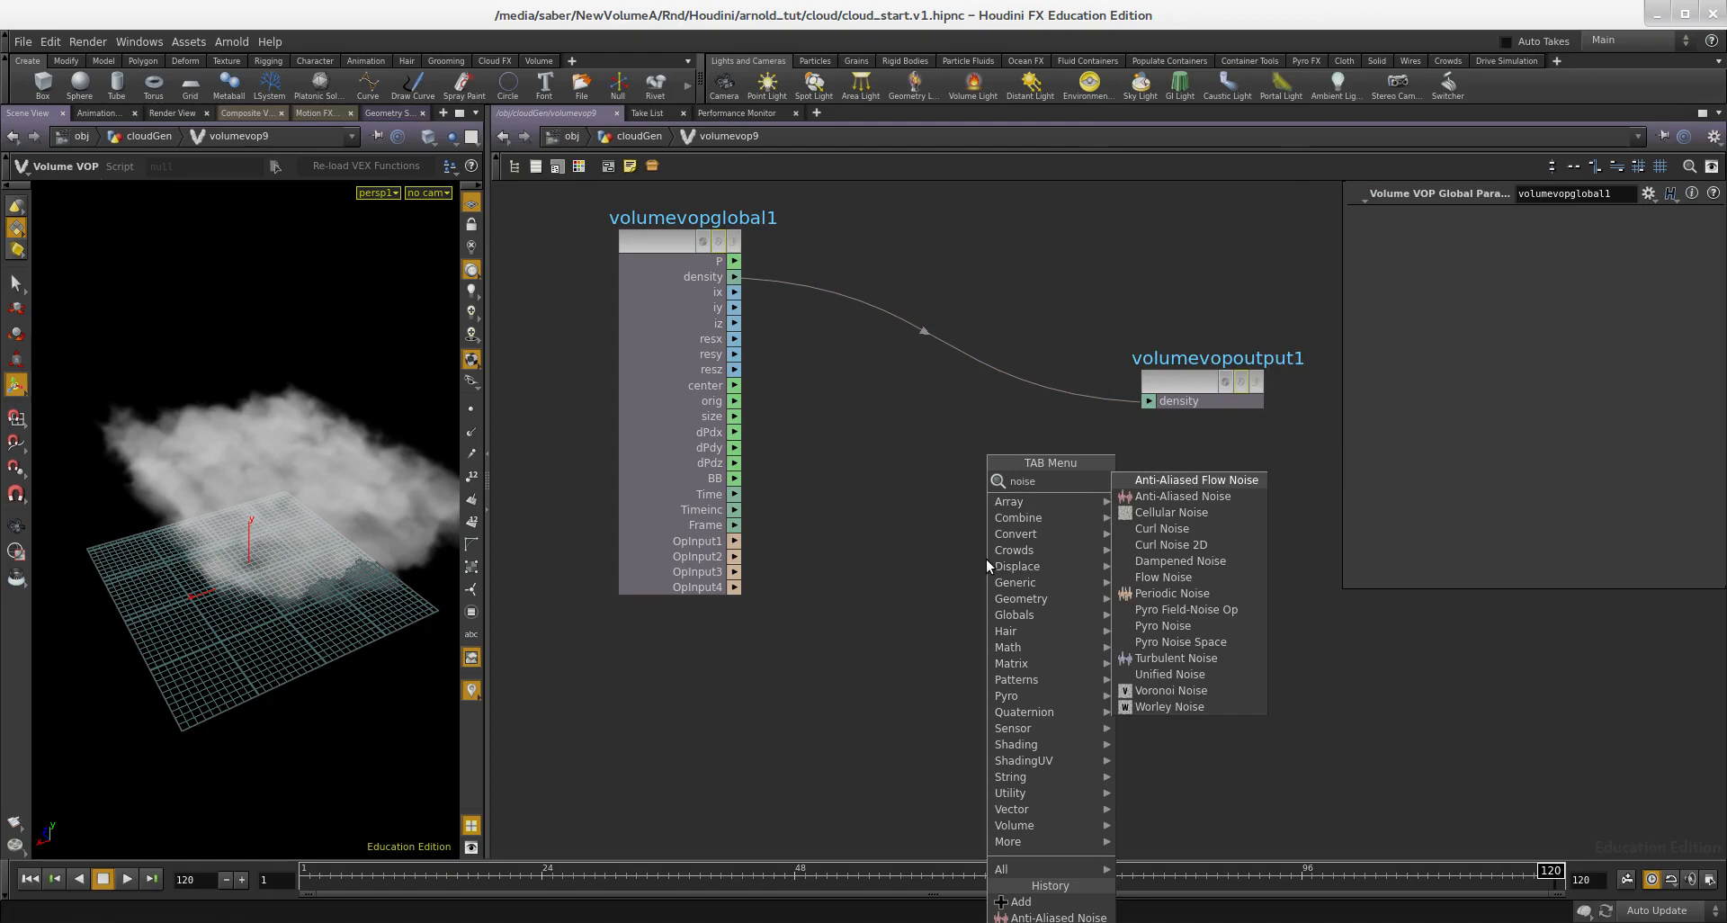
key("Down")
key("Return")
left_click(986, 558)
scroll(770, 280, "up", 2)
left_click(1021, 630)
scroll(936, 461, "down", 2)
left_click_drag(880, 494, 829, 614)
Step: Add a Fit Range node and connect the noise output to its val input
key("Tab")
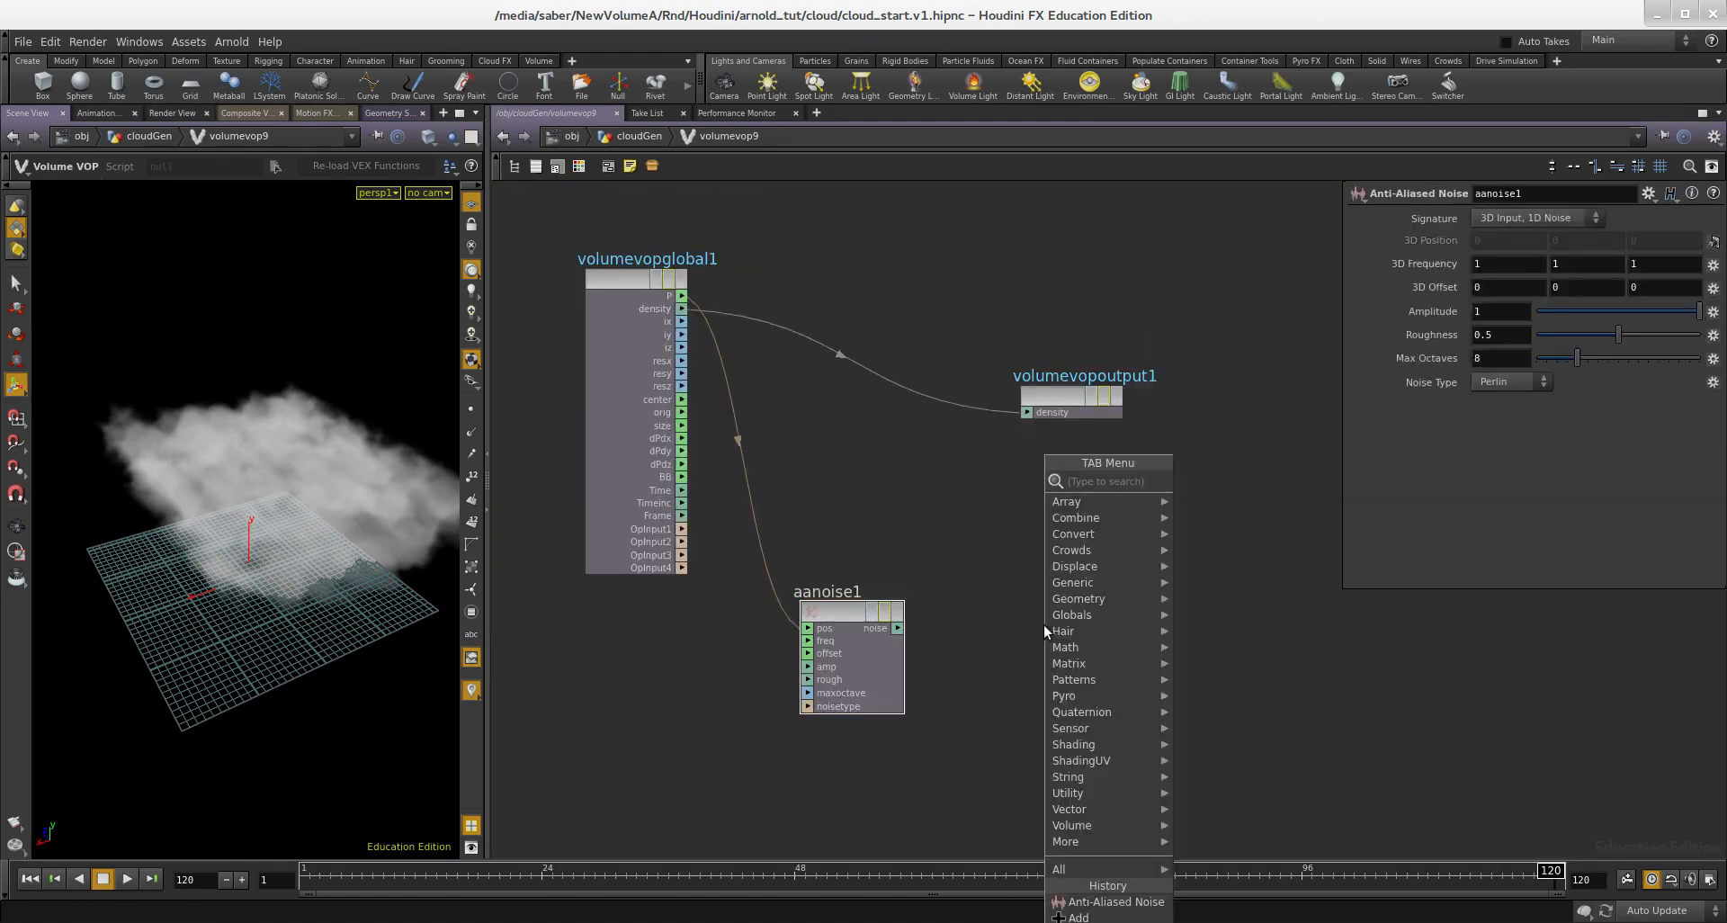
type("fit")
key("Return")
left_click(1043, 625)
scroll(948, 630, "up", 2)
left_click_drag(866, 632, 944, 628)
scroll(1034, 539, "down", 2)
Step: Add a Multiply node and place it beyond the Fit Range node
key("Tab")
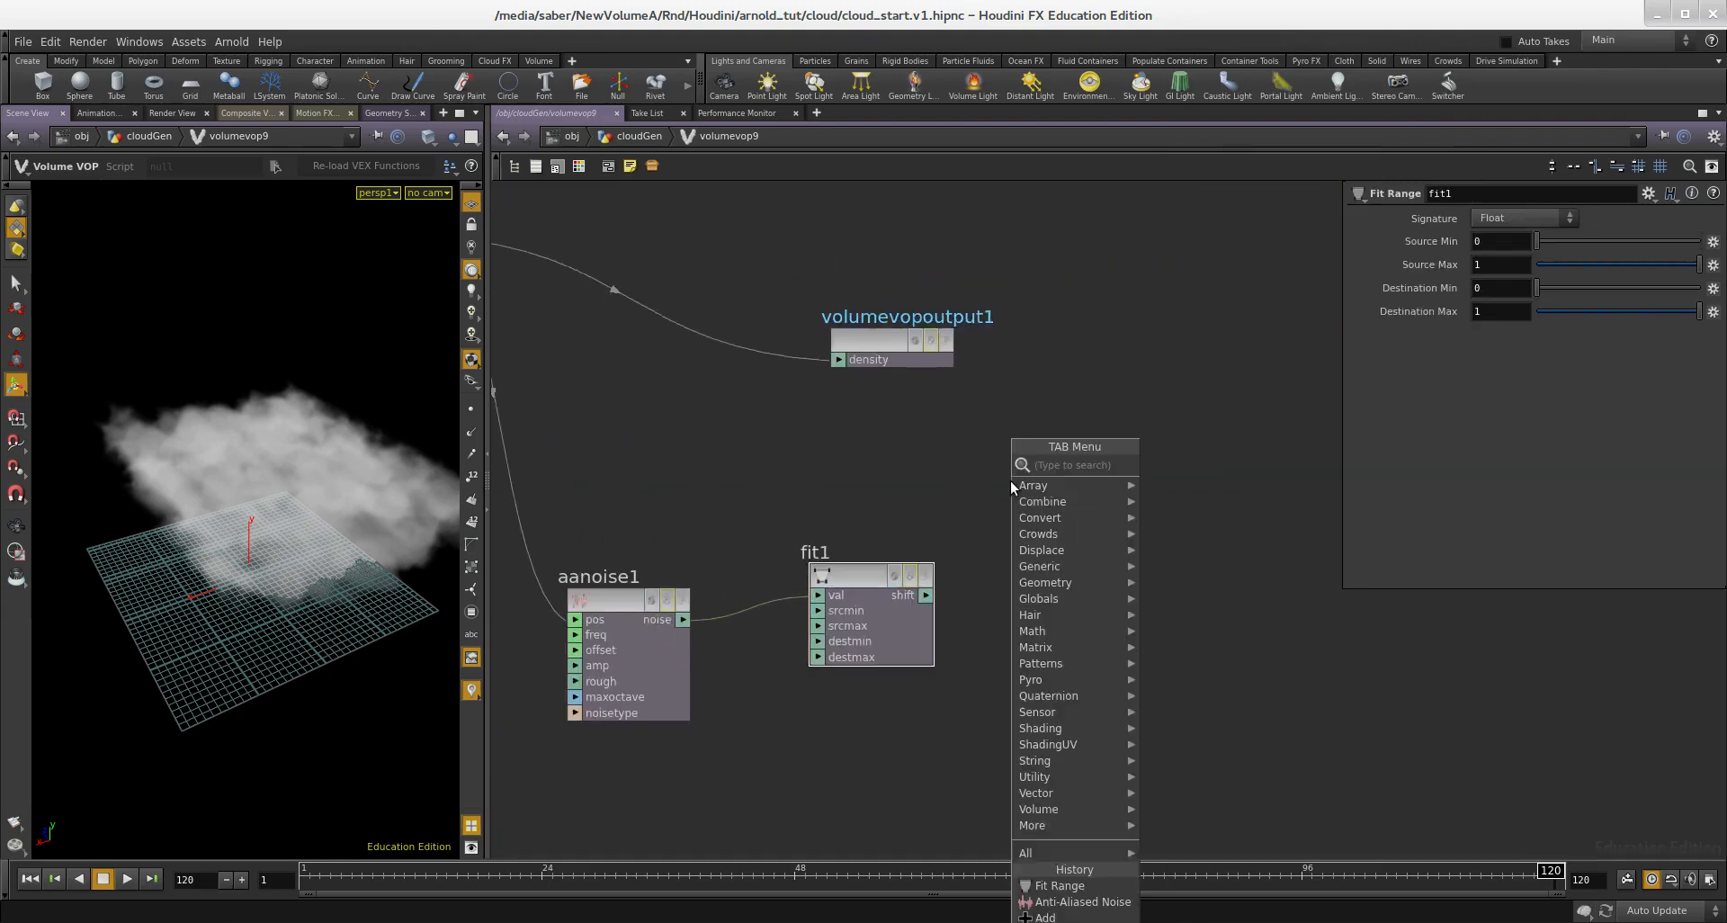
type("mi")
key("Escape")
key("Tab")
type("mult")
key("Return")
left_click(1011, 480)
left_click_drag(1011, 480, 1189, 554)
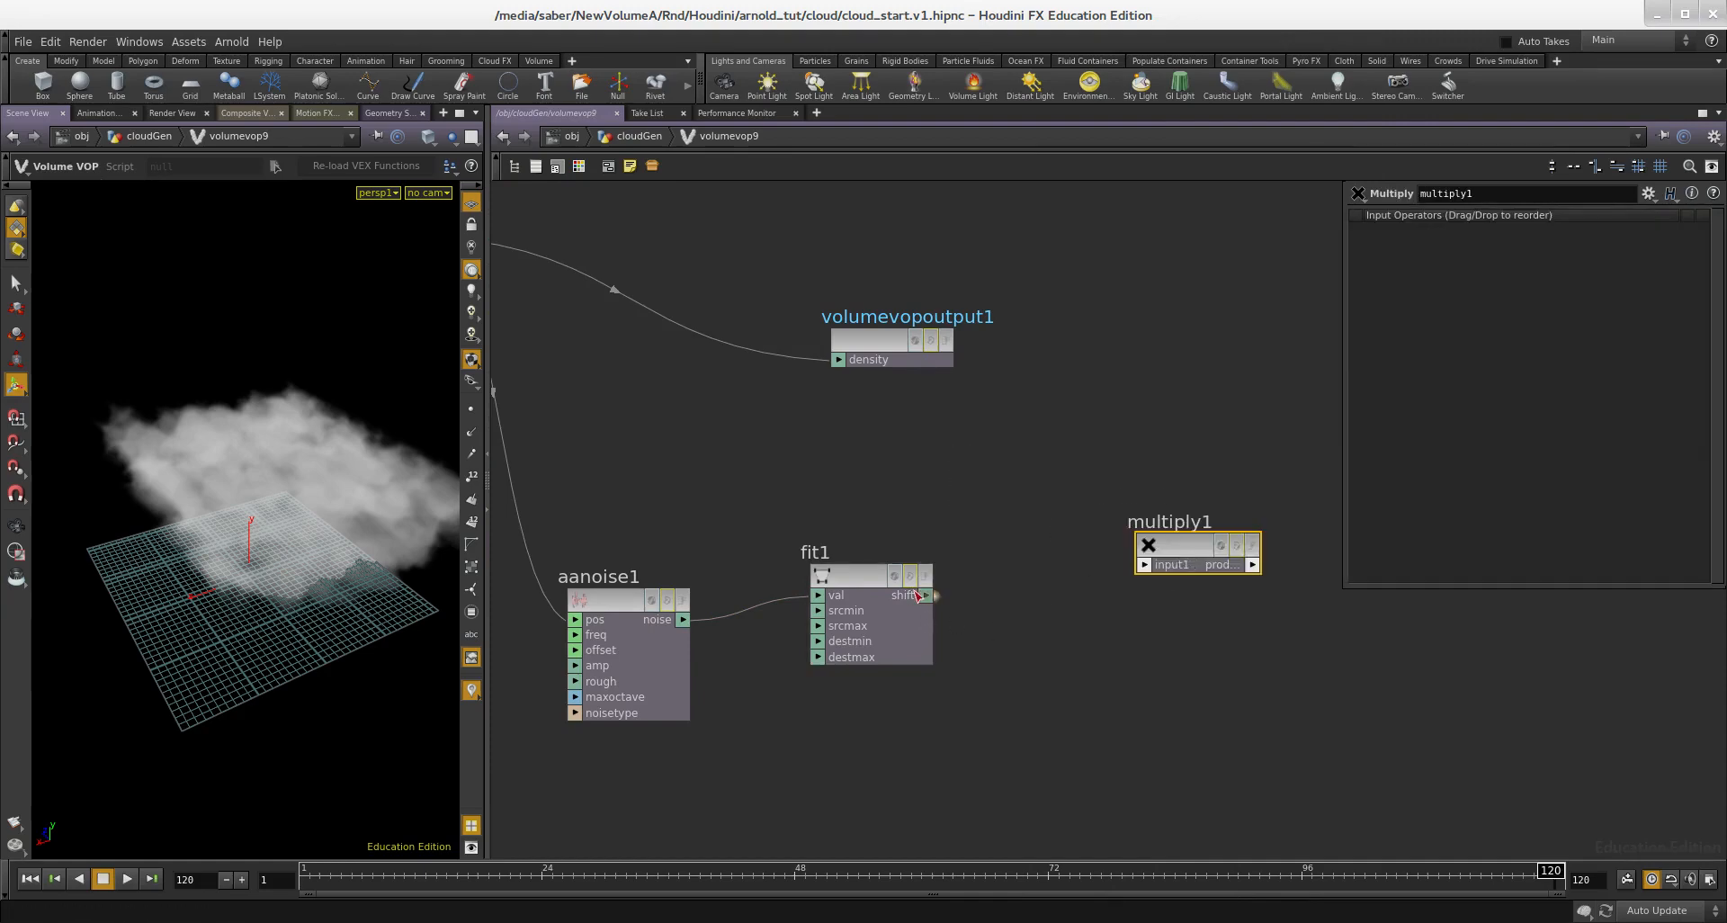
Step: Multiply the fitted noise by the global density and connect the product to the density output
left_click(1163, 571)
left_click(1147, 570)
scroll(1134, 572, "down", 4)
scroll(904, 441, "up", 2)
left_click(938, 414)
middle_click_drag(1108, 502, 802, 479)
left_click_drag(963, 462, 1286, 519)
middle_click_drag(1260, 619, 1262, 567)
Step: Promote the freq, offset and amp inputs of the Anti-Aliased Noise node to parameters
scroll(1007, 595, "up", 3)
left_click(933, 577)
scroll(1004, 633, "down", 3)
scroll(796, 636, "up", 4)
middle_click(718, 568)
left_click(725, 576)
middle_click(720, 595)
left_click(726, 605)
middle_click(718, 617)
left_click(725, 626)
middle_click_drag(1117, 603, 937, 588)
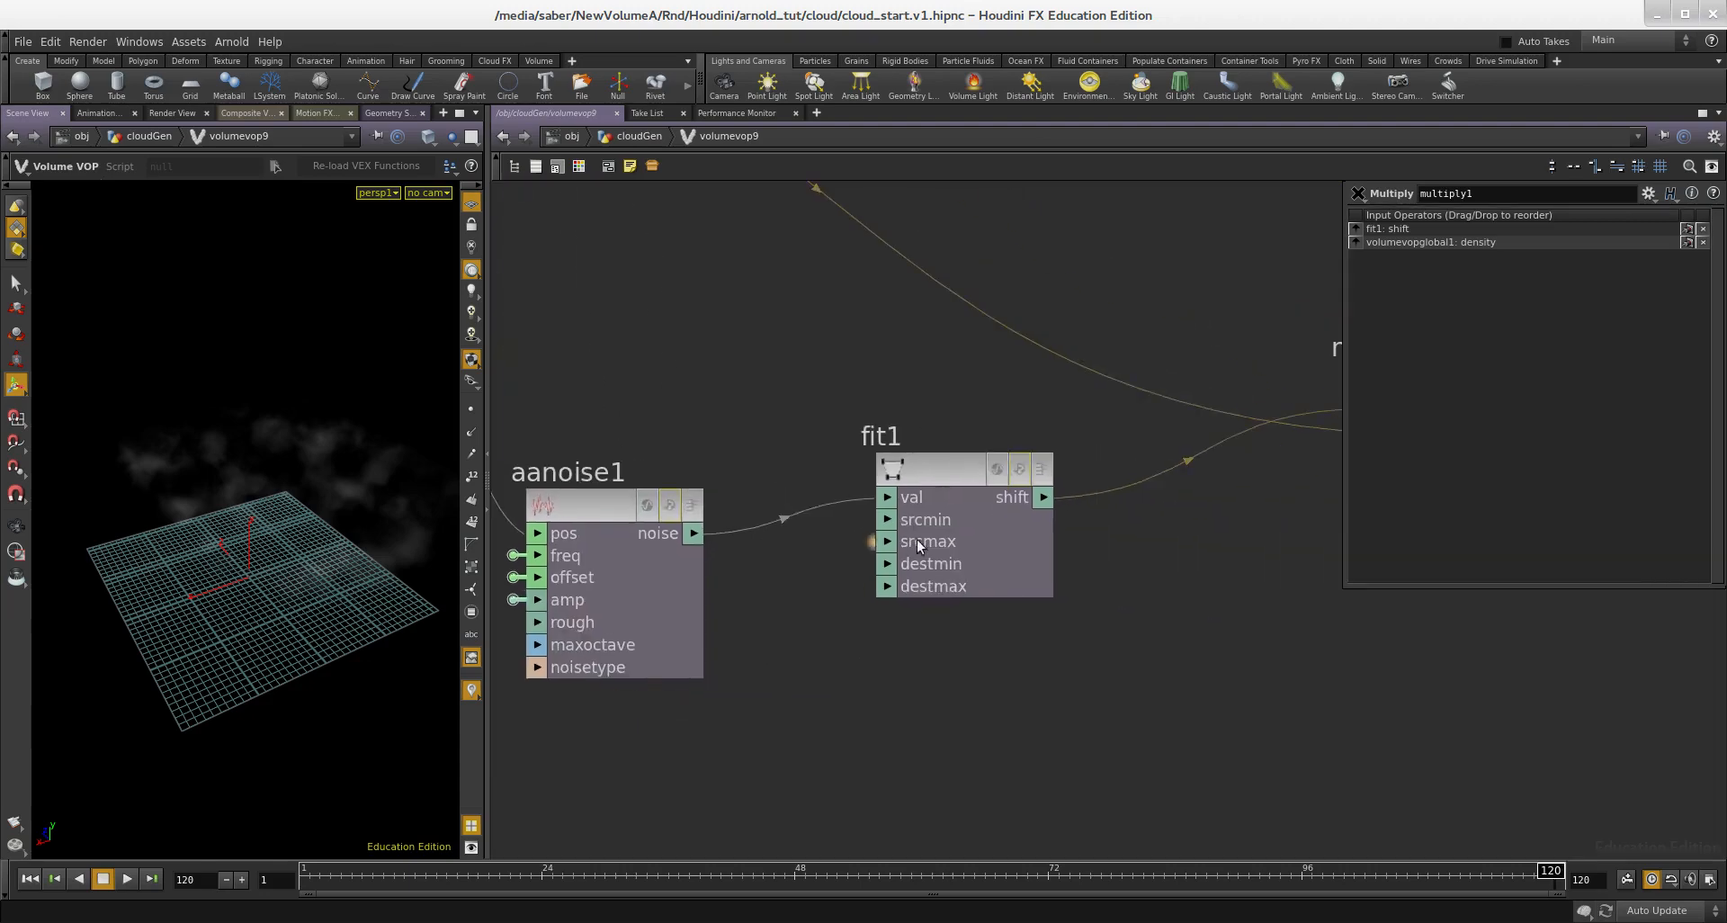
Step: Promote the destmin input of fit1 to a parameter
scroll(877, 530, "up", 2)
middle_click(893, 591)
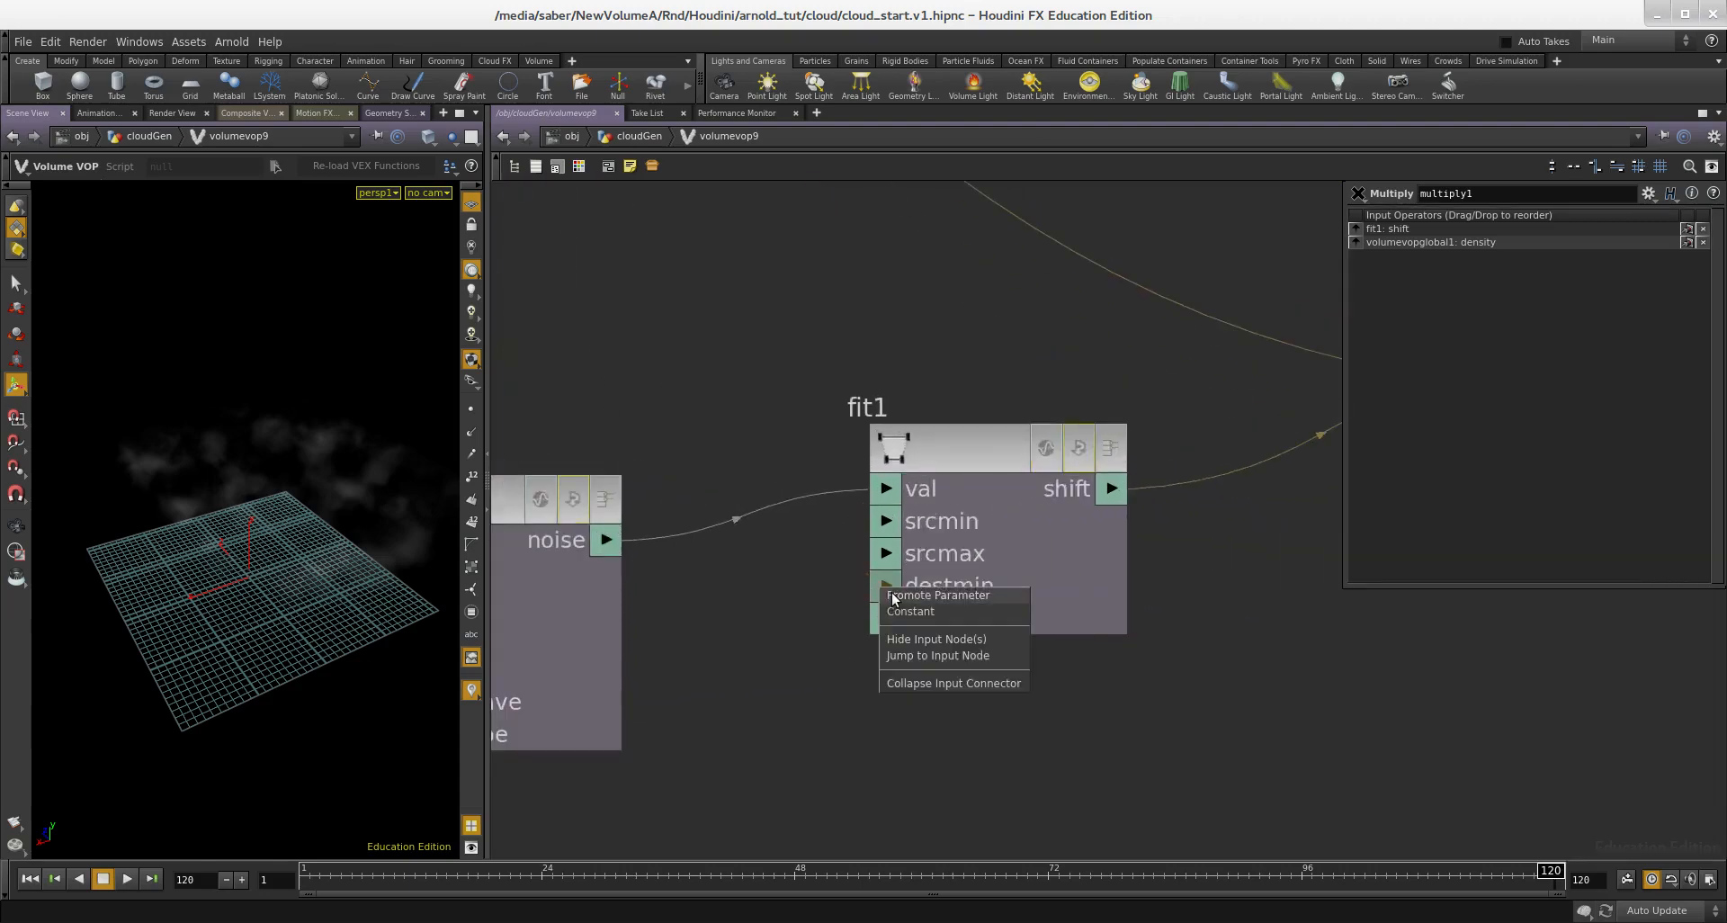
left_click(937, 595)
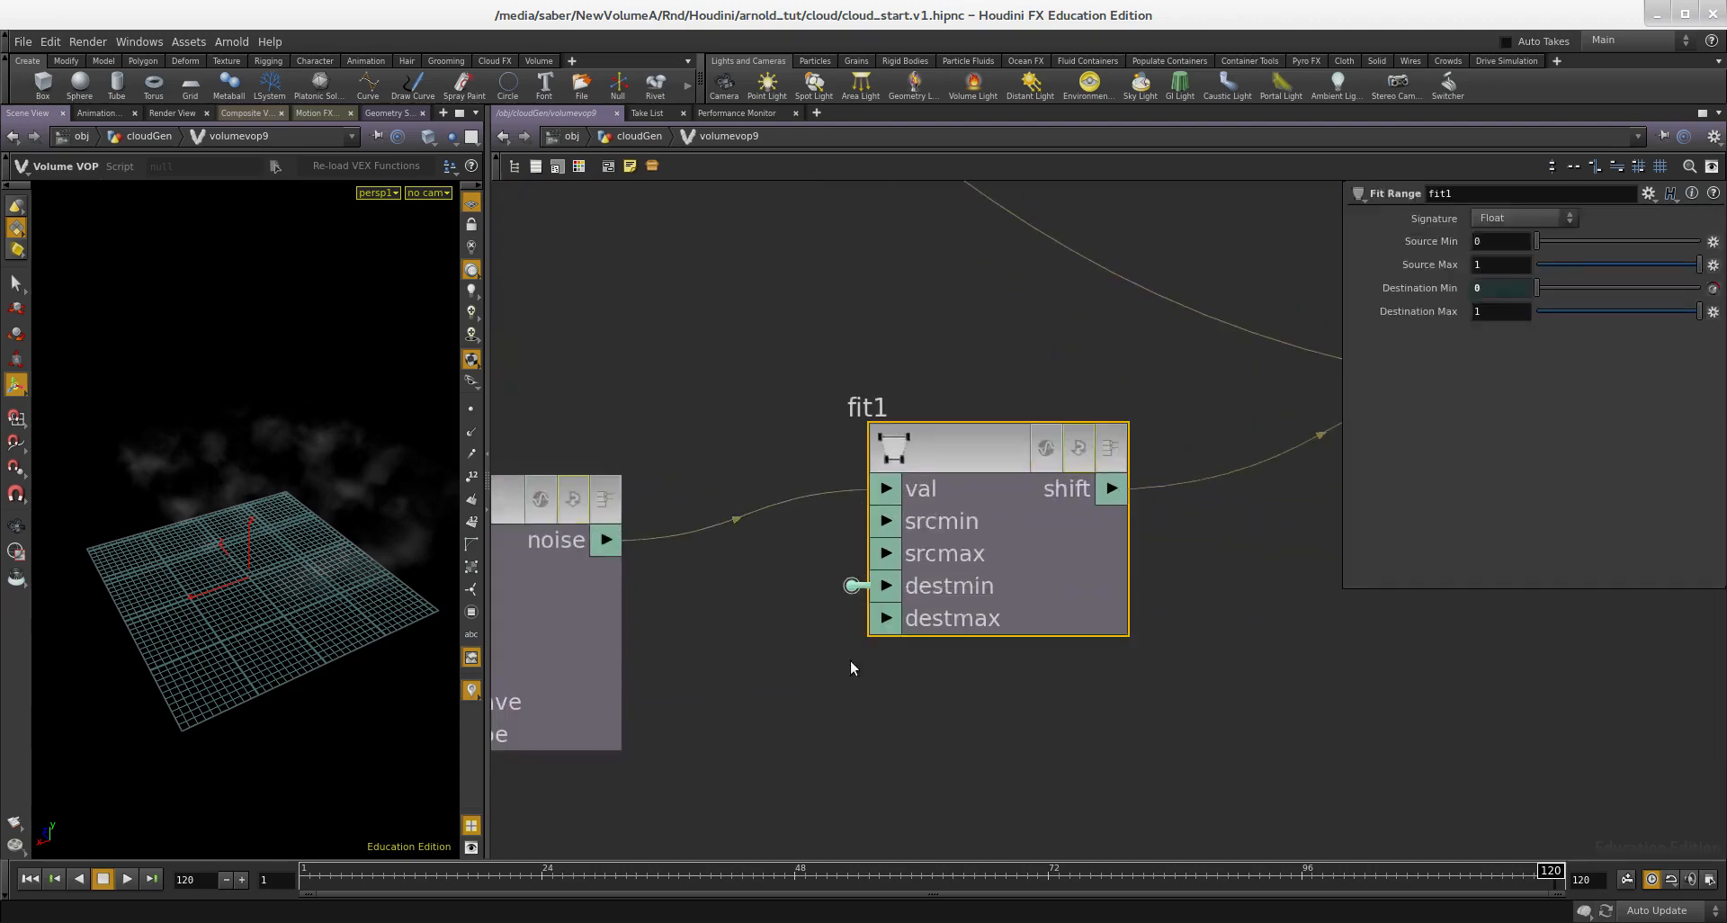
middle_click_drag(851, 660, 908, 558)
scroll(918, 617, "down", 3)
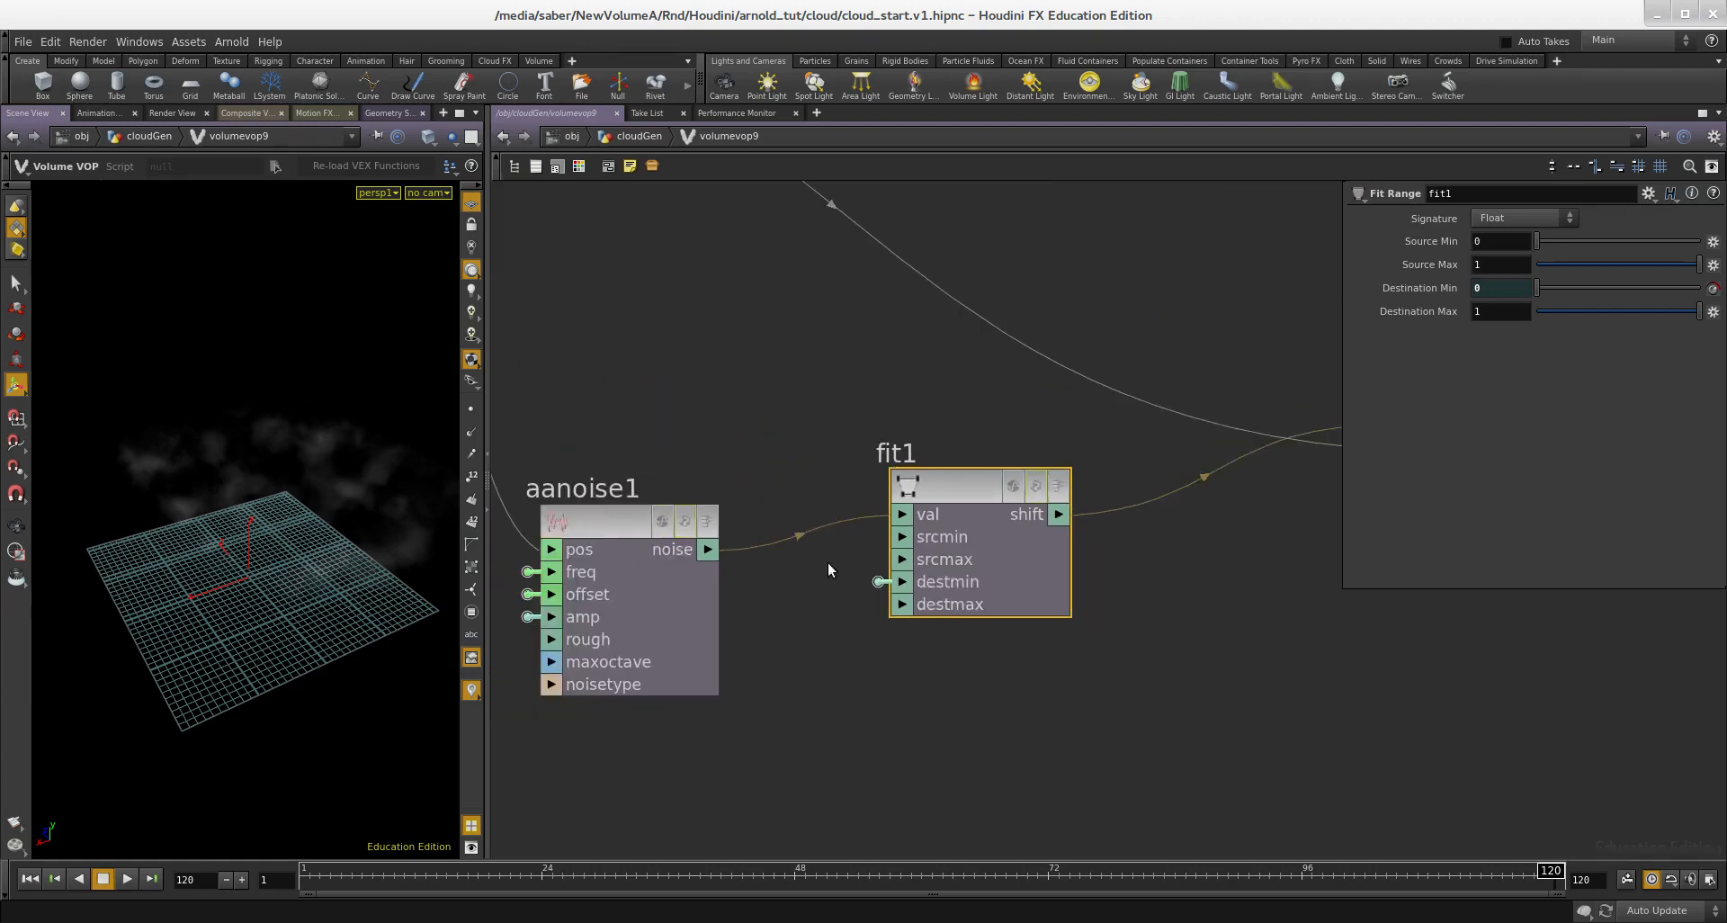
scroll(888, 612, "up", 1)
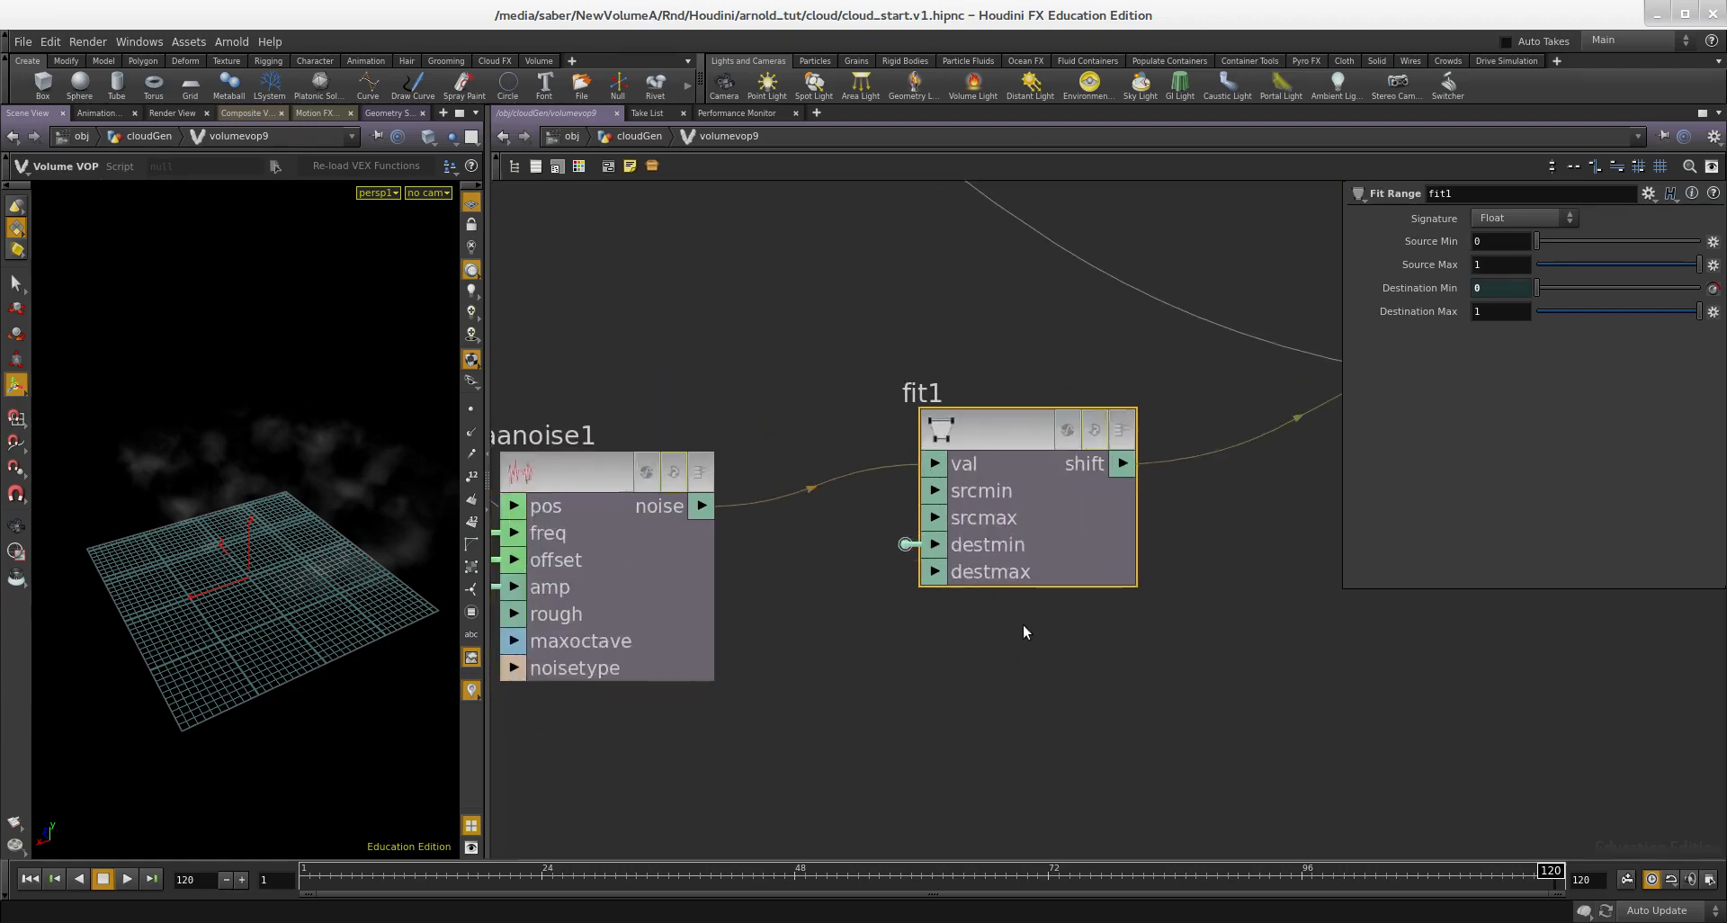
Step: Return to cloudGen and set volumevop9's amplitude to 5 and its destination minimum to 0.8, then 0.7
key("u")
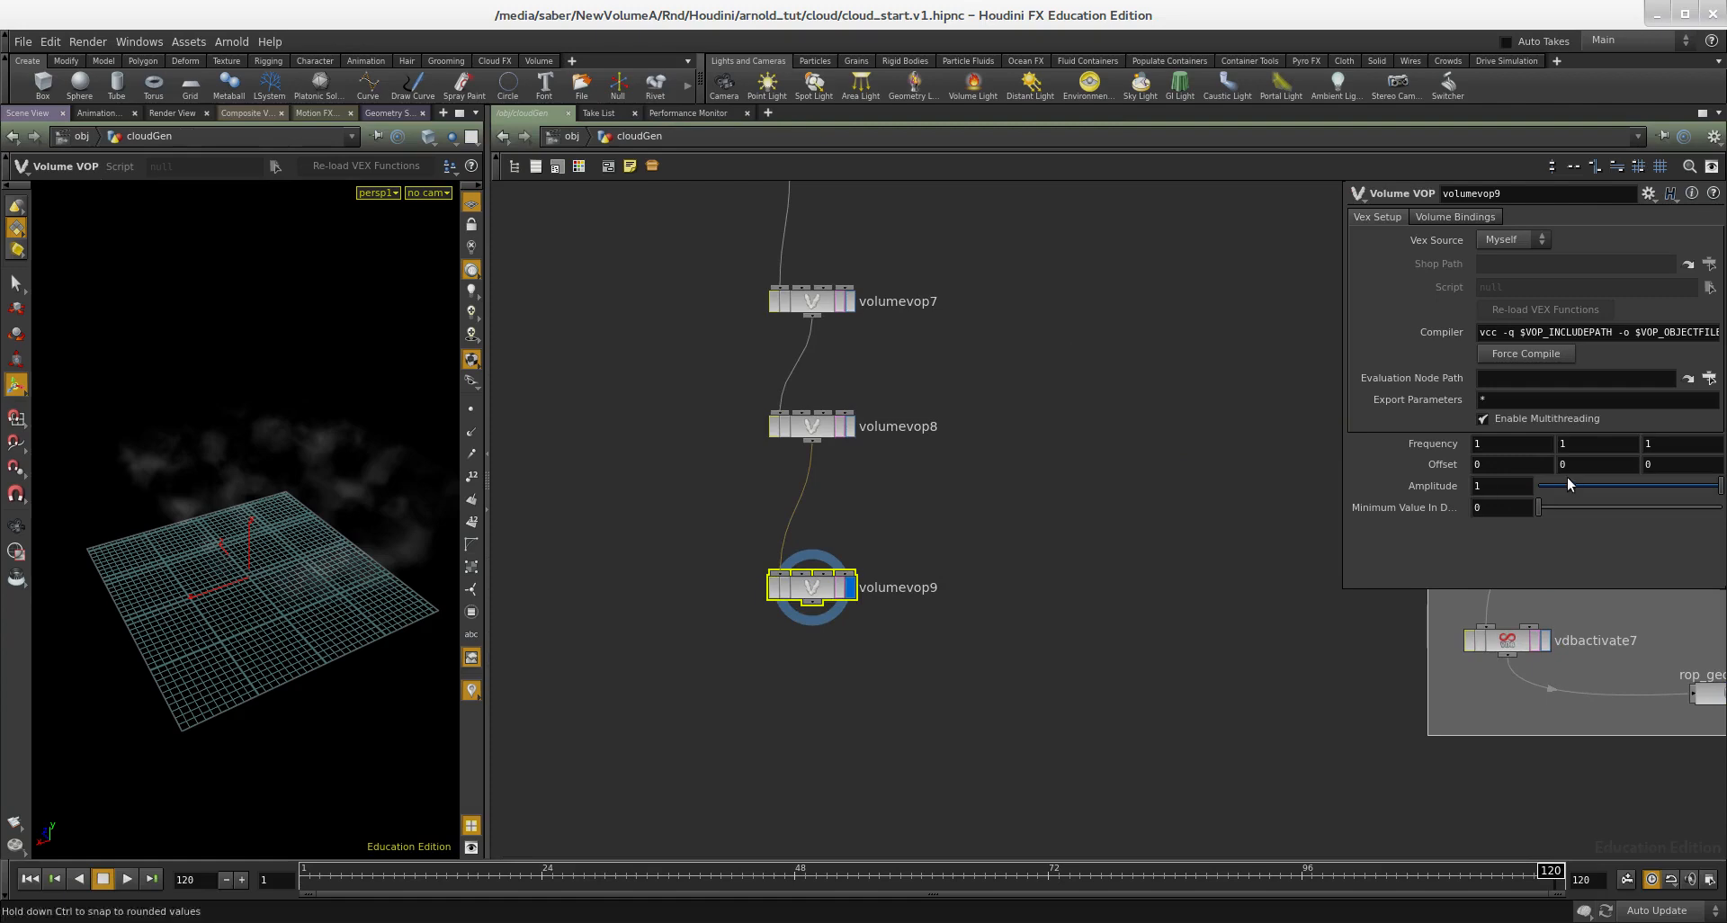
key("Return")
middle_click_drag(1033, 600, 1033, 549)
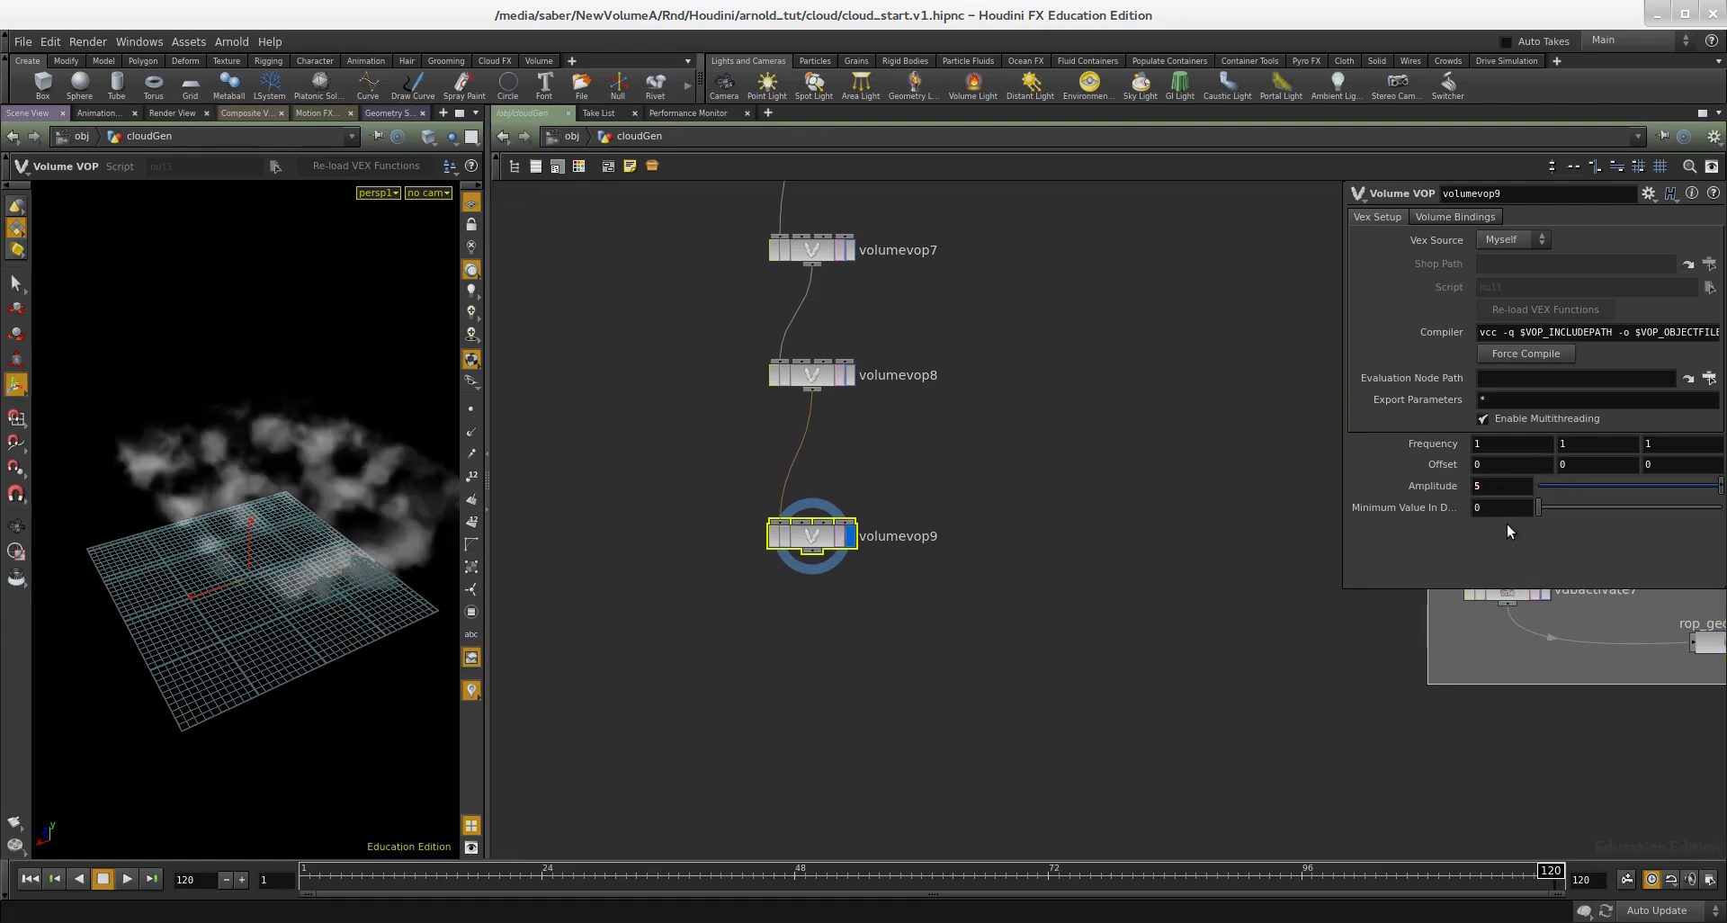
double_click(1513, 515)
type(".8")
key("Return")
middle_click_drag(1080, 585, 1051, 642)
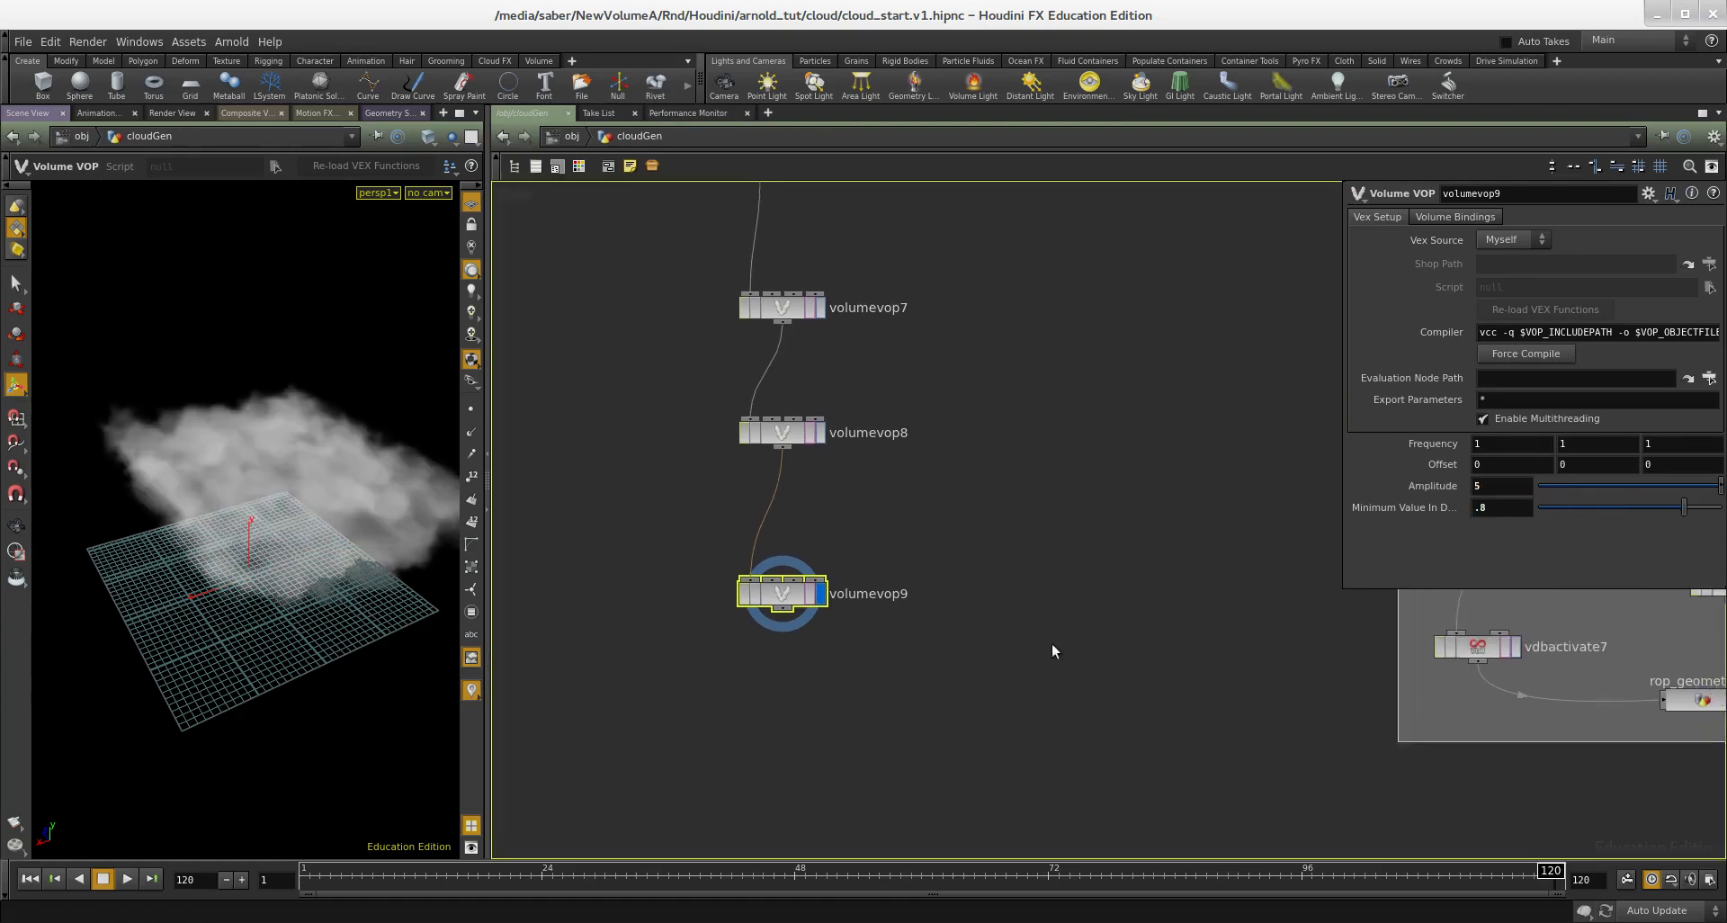
middle_click_drag(1155, 568, 1085, 606)
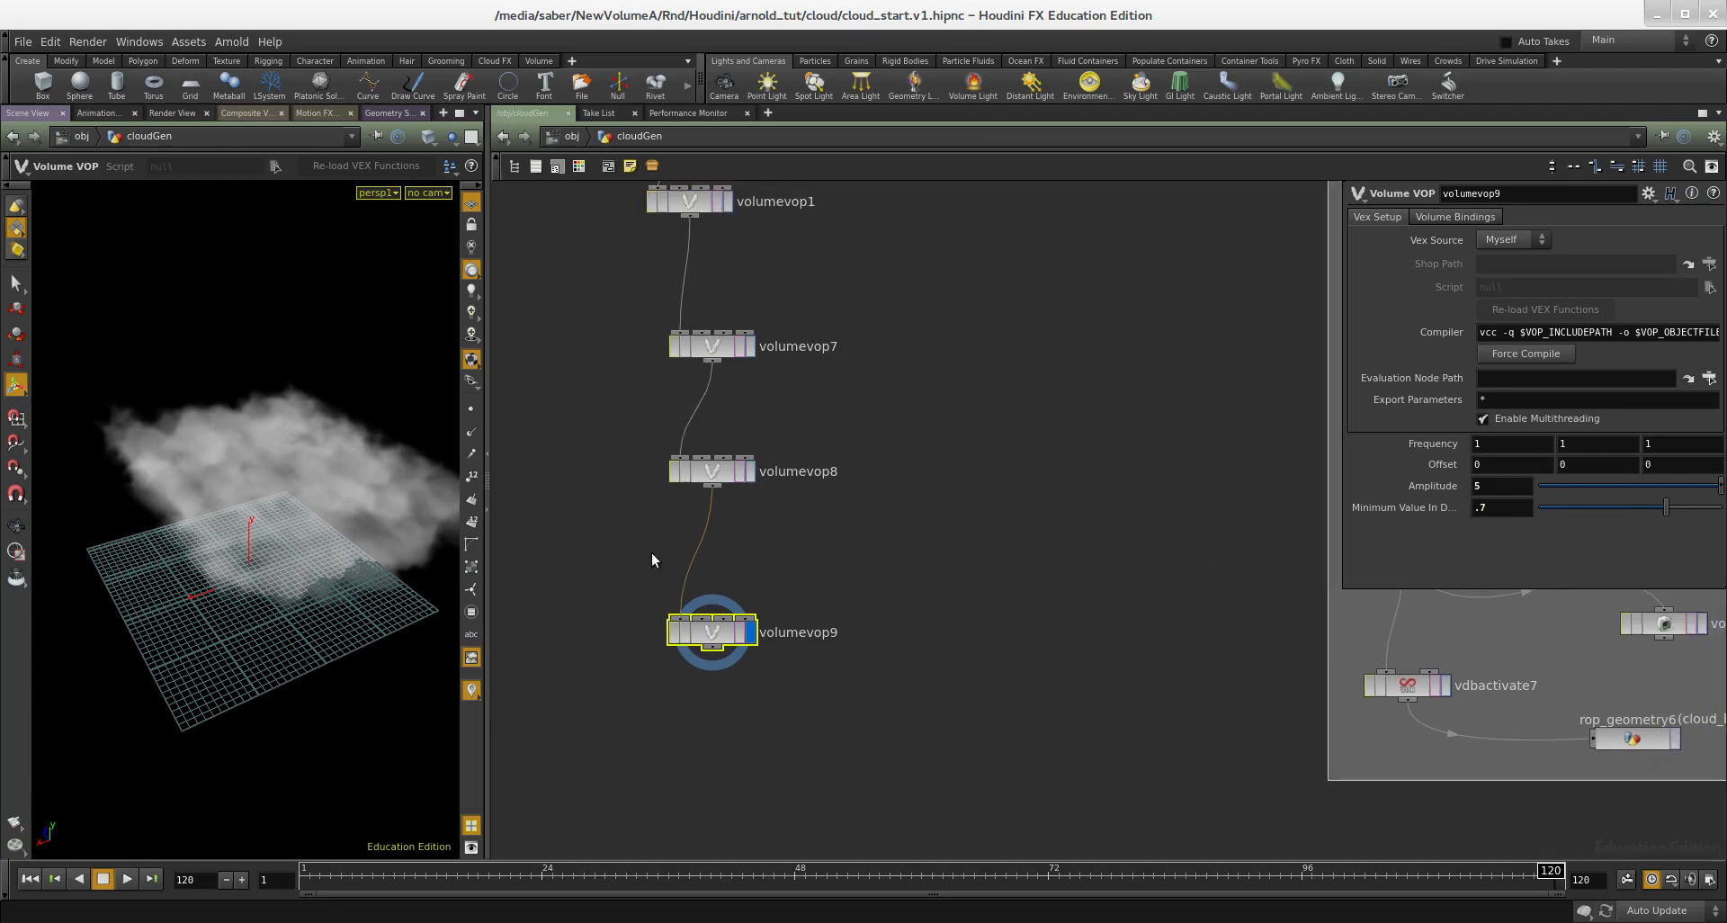
key("Escape")
Step: Compare the displayed cloud from volumevop8 with that from volumevop9
left_click_drag(299, 522, 355, 511)
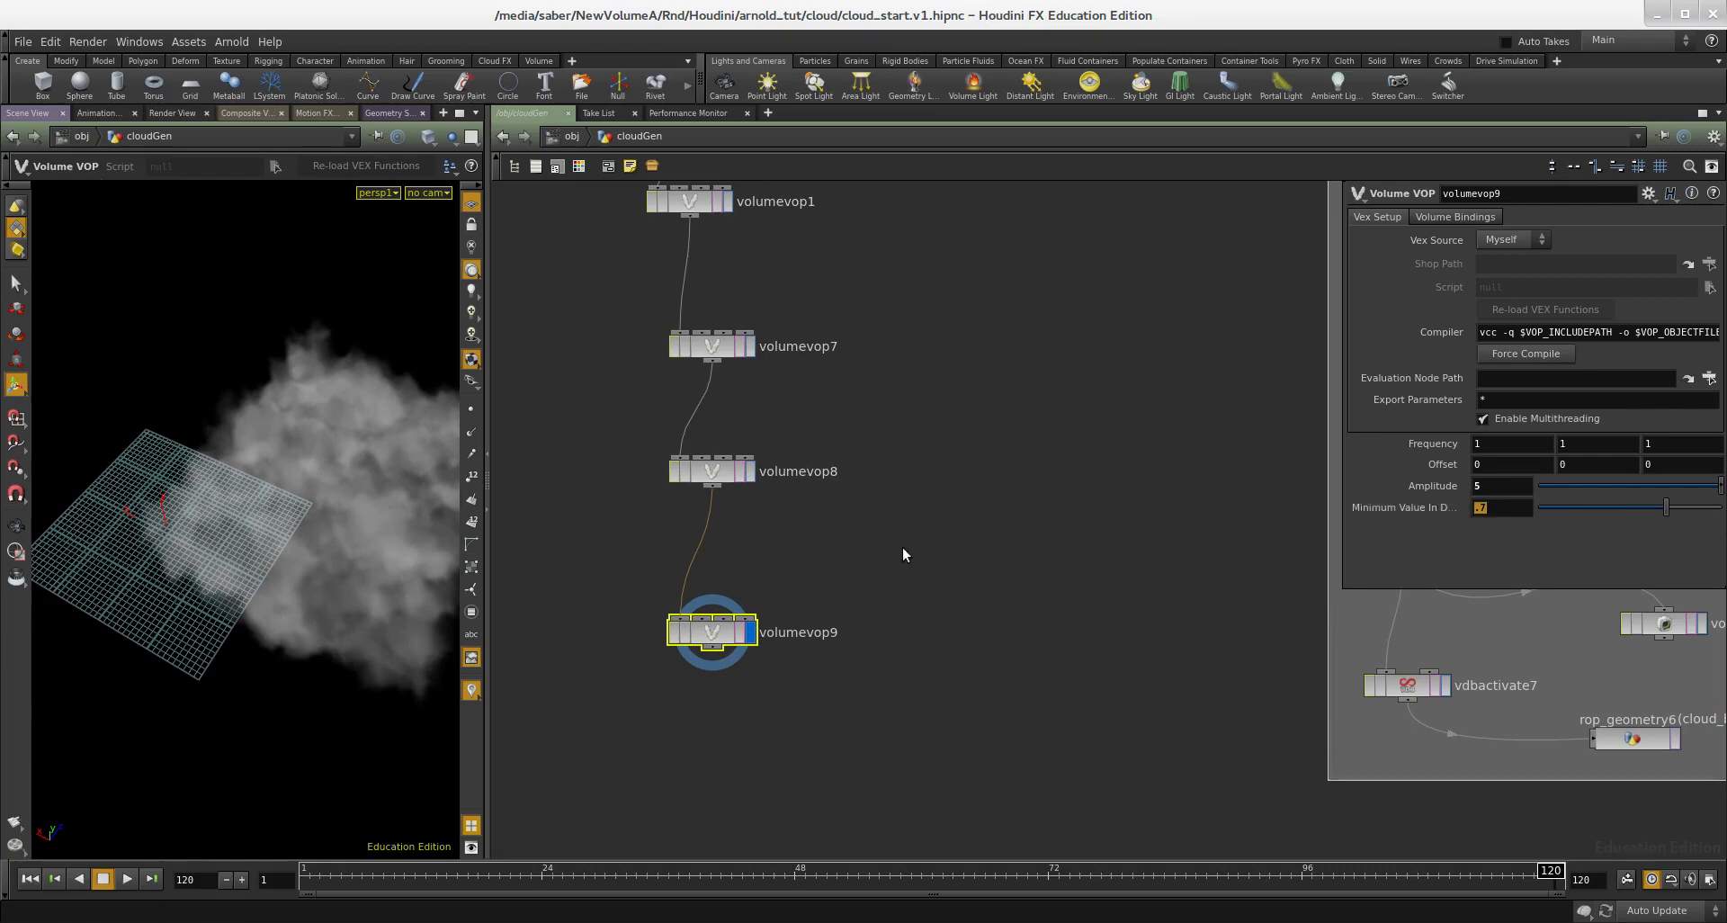
middle_click_drag(791, 532, 925, 570)
left_click(885, 509)
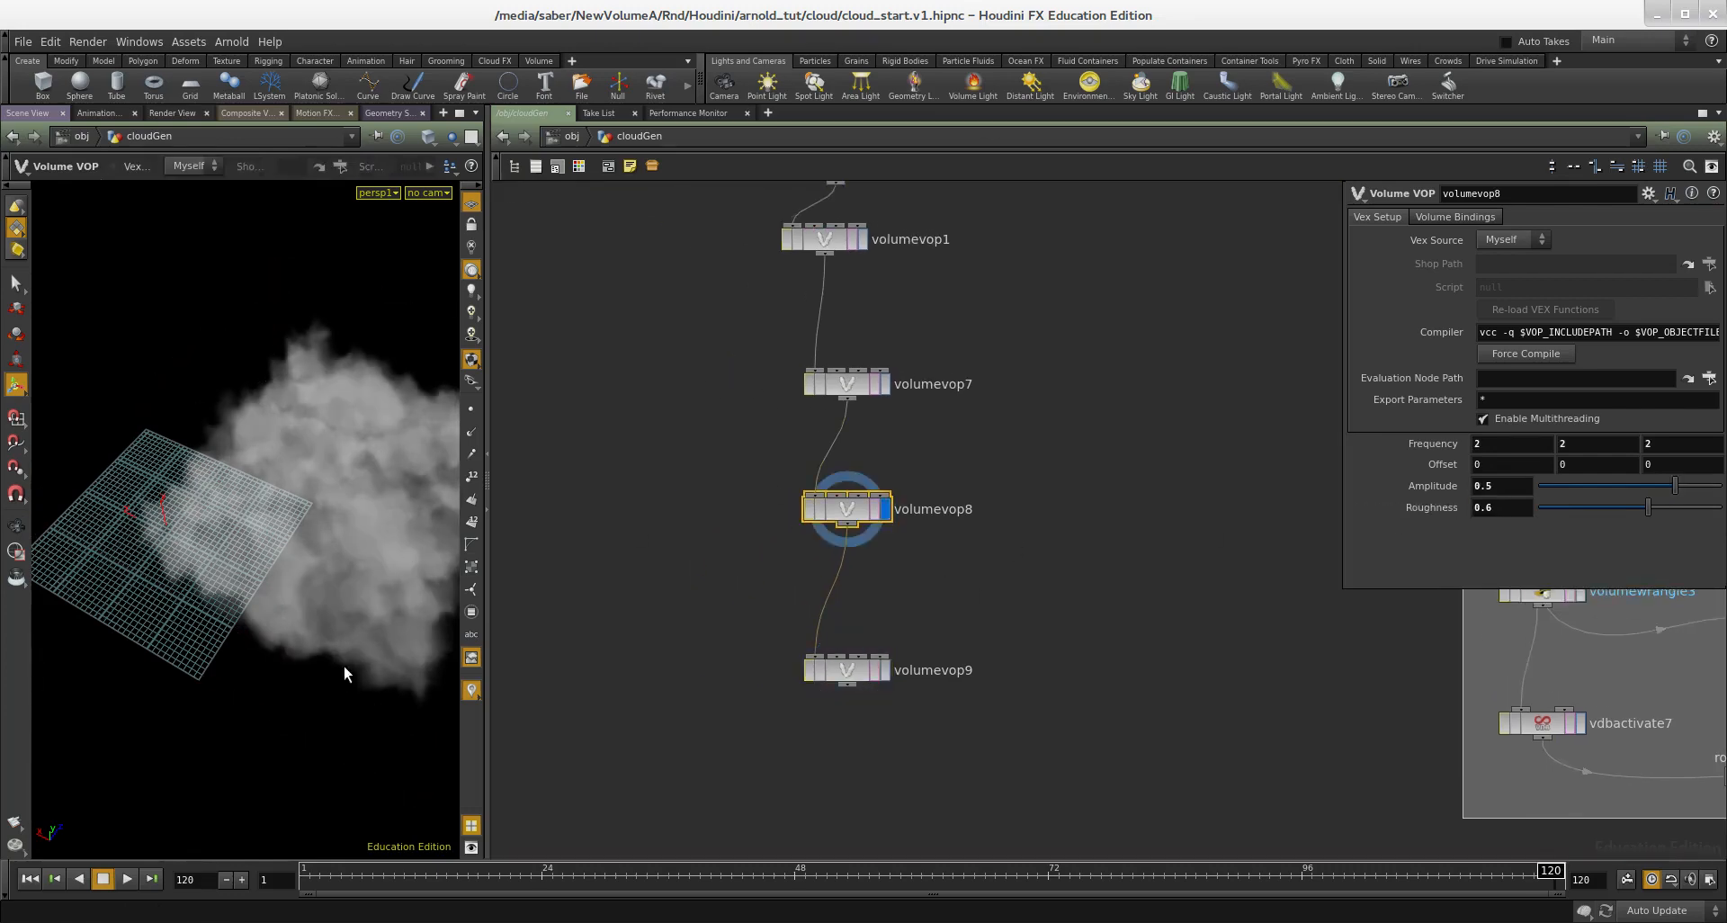
scroll(1039, 639, "up", 3)
left_click(814, 688)
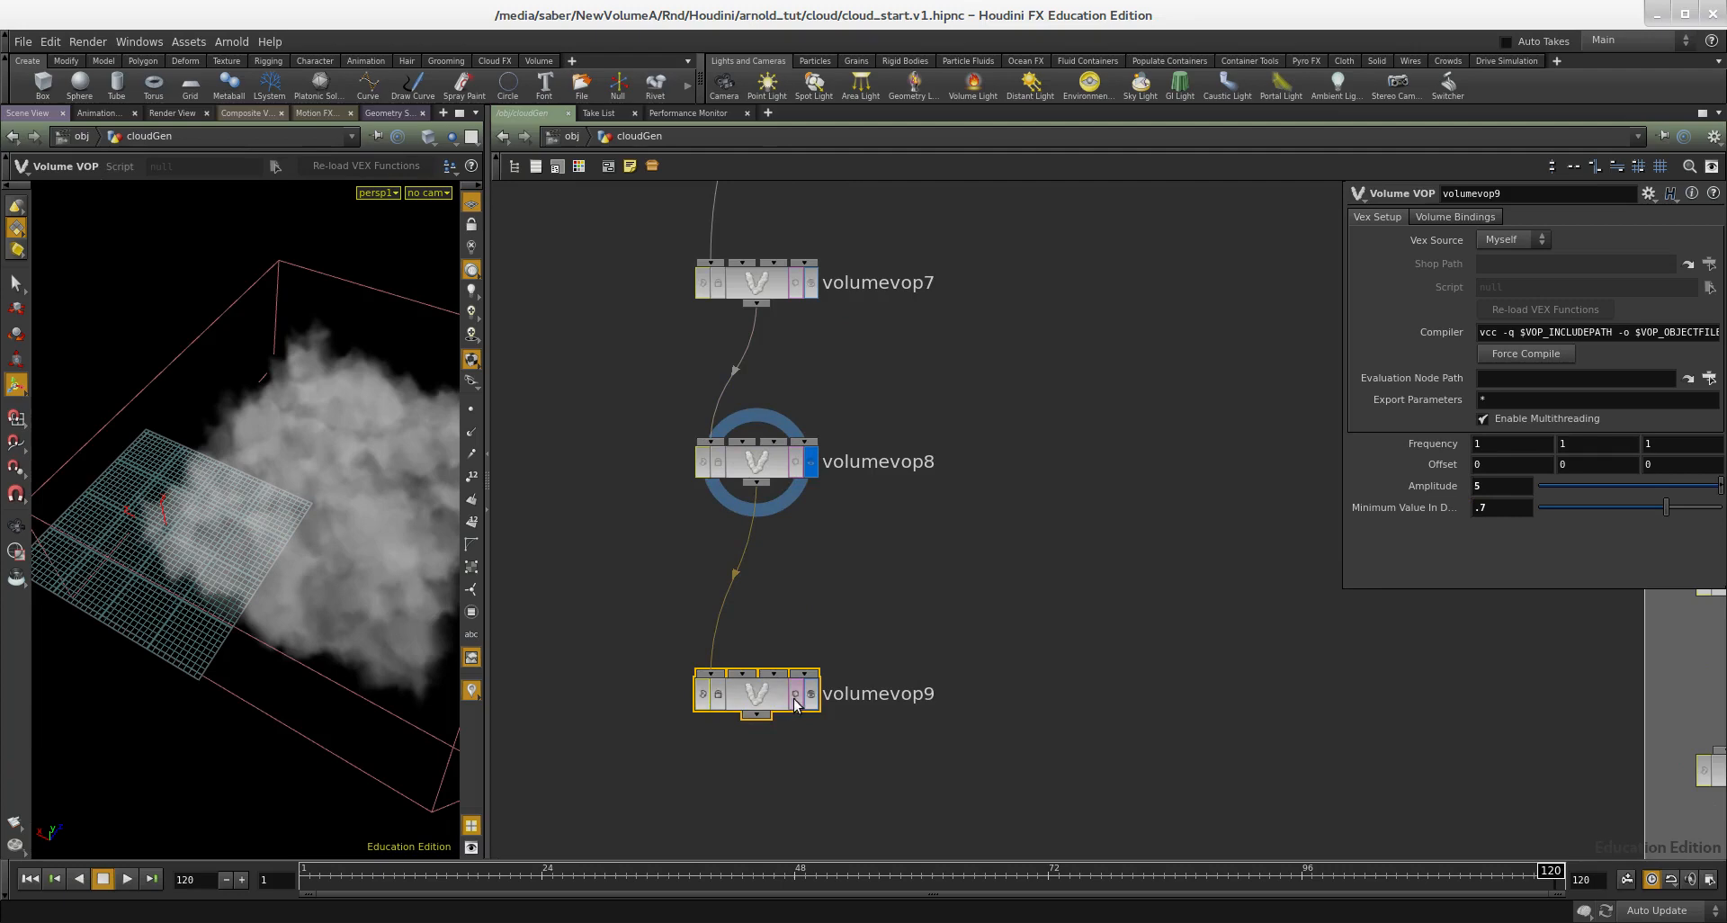
left_click(810, 695)
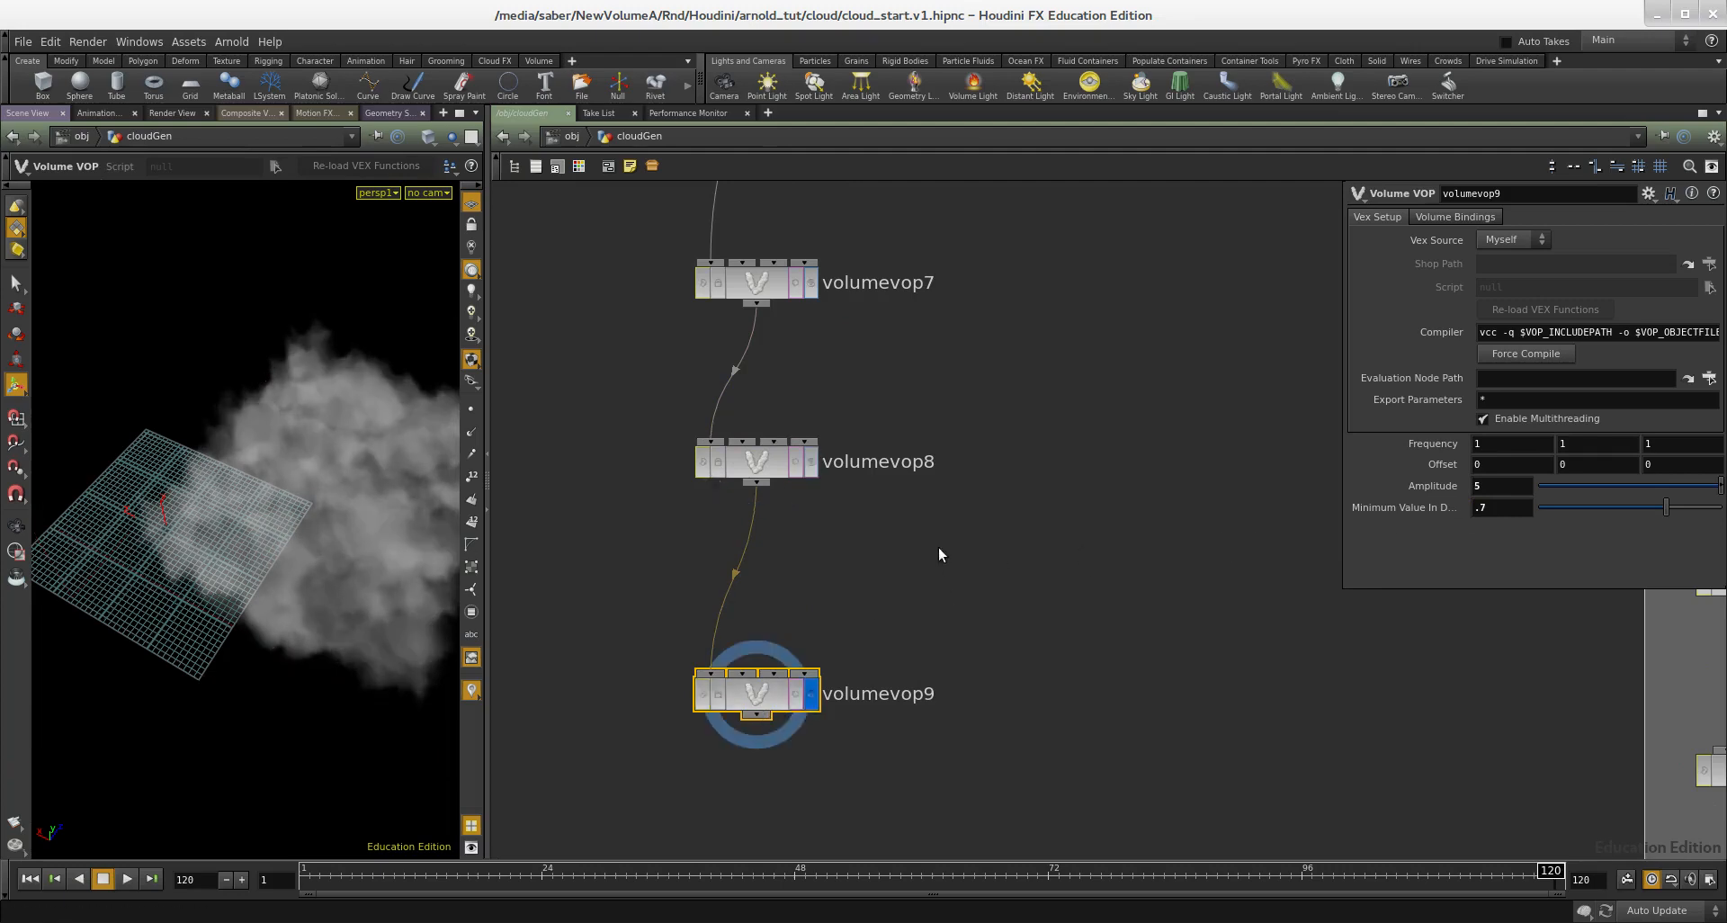
Step: Promote fit1's destmax input inside volumevop9 to a parameter and return to the cloudGen network
double_click(757, 695)
scroll(929, 547, "up", 3)
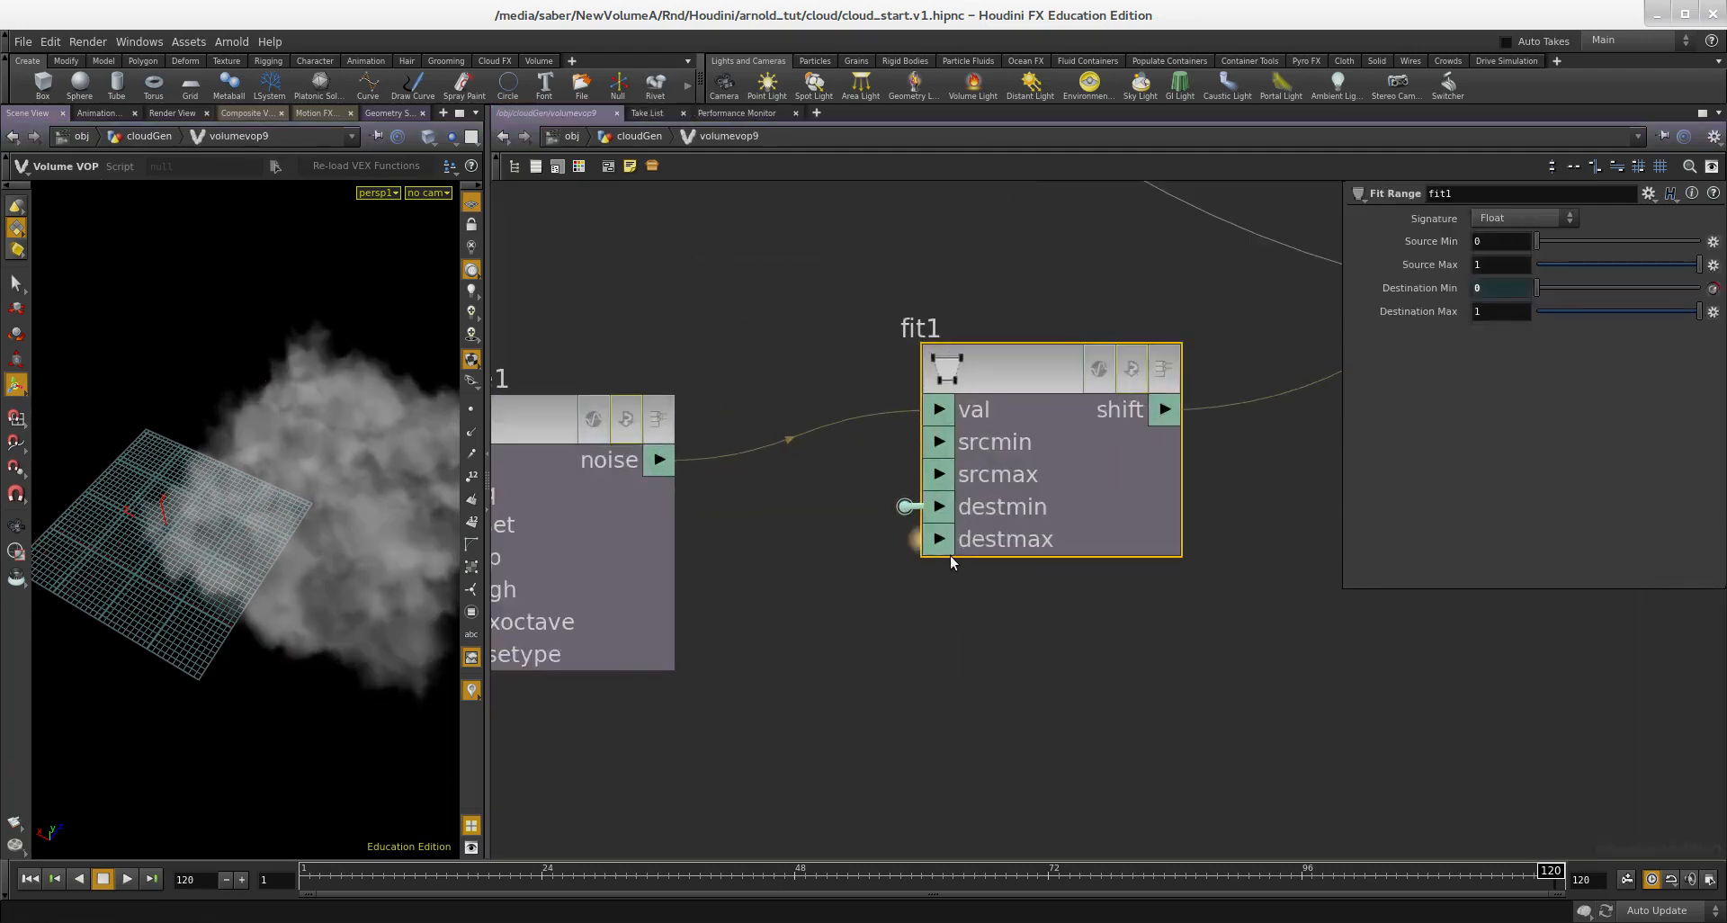
key("u")
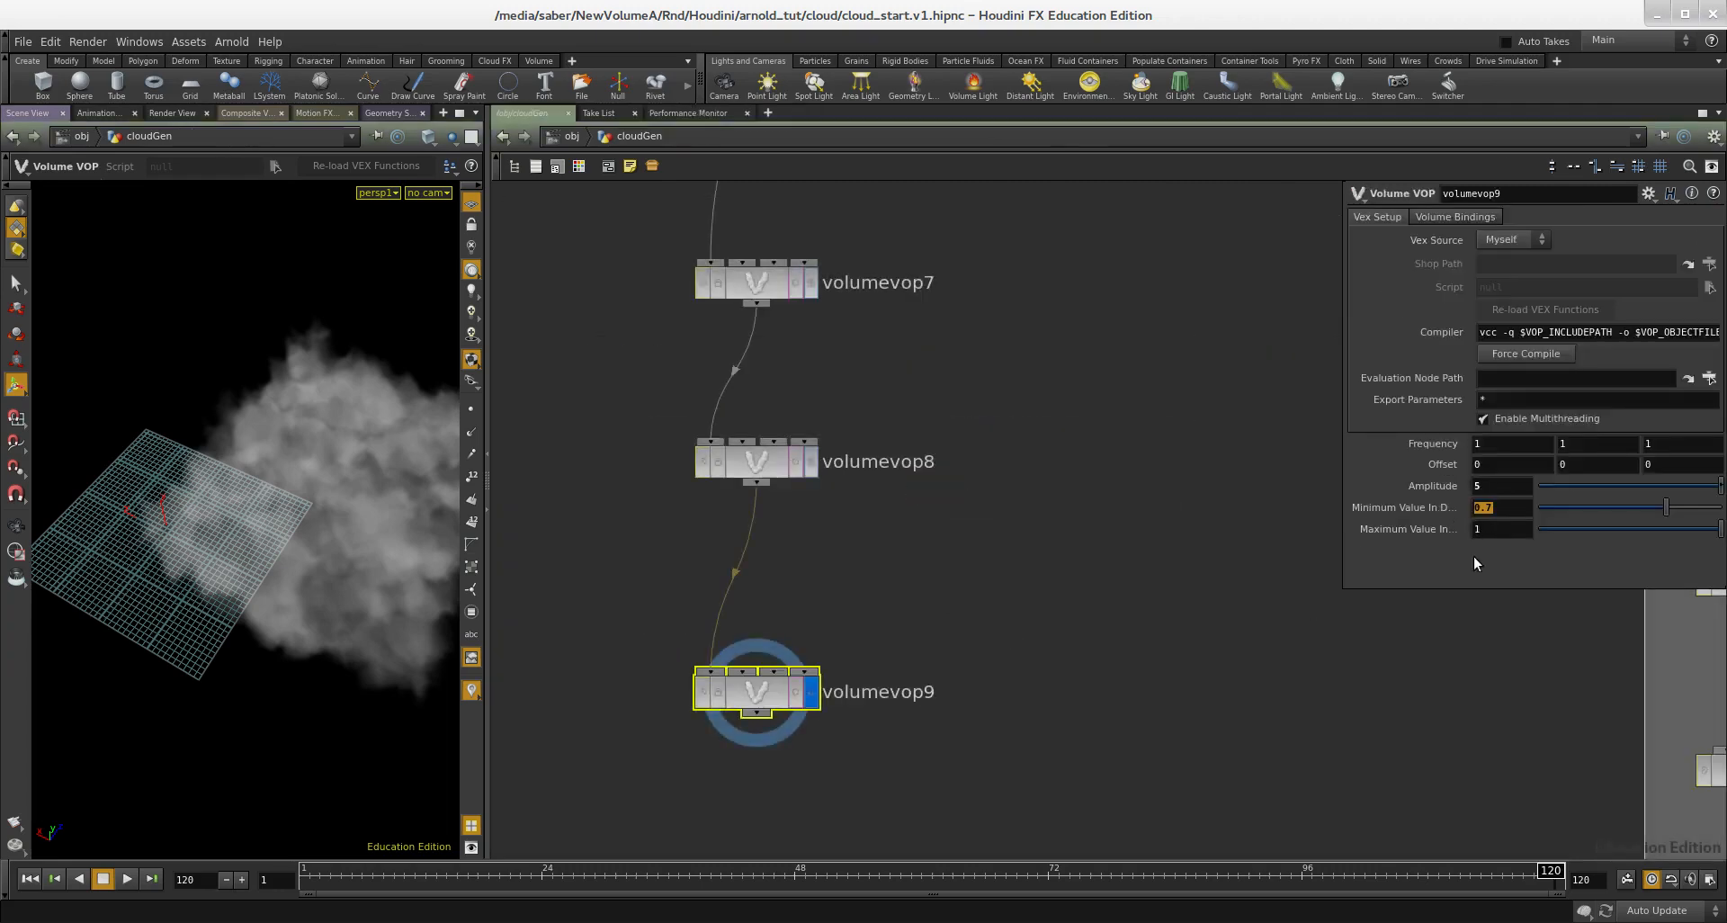
Step: Add a Volume Wrangle node below volumevop9
middle_click_drag(989, 519, 1003, 509)
left_click_drag(992, 534, 772, 428)
scroll(901, 532, "down", 5)
middle_click_drag(1085, 597, 864, 544)
middle_click_drag(680, 538, 872, 521)
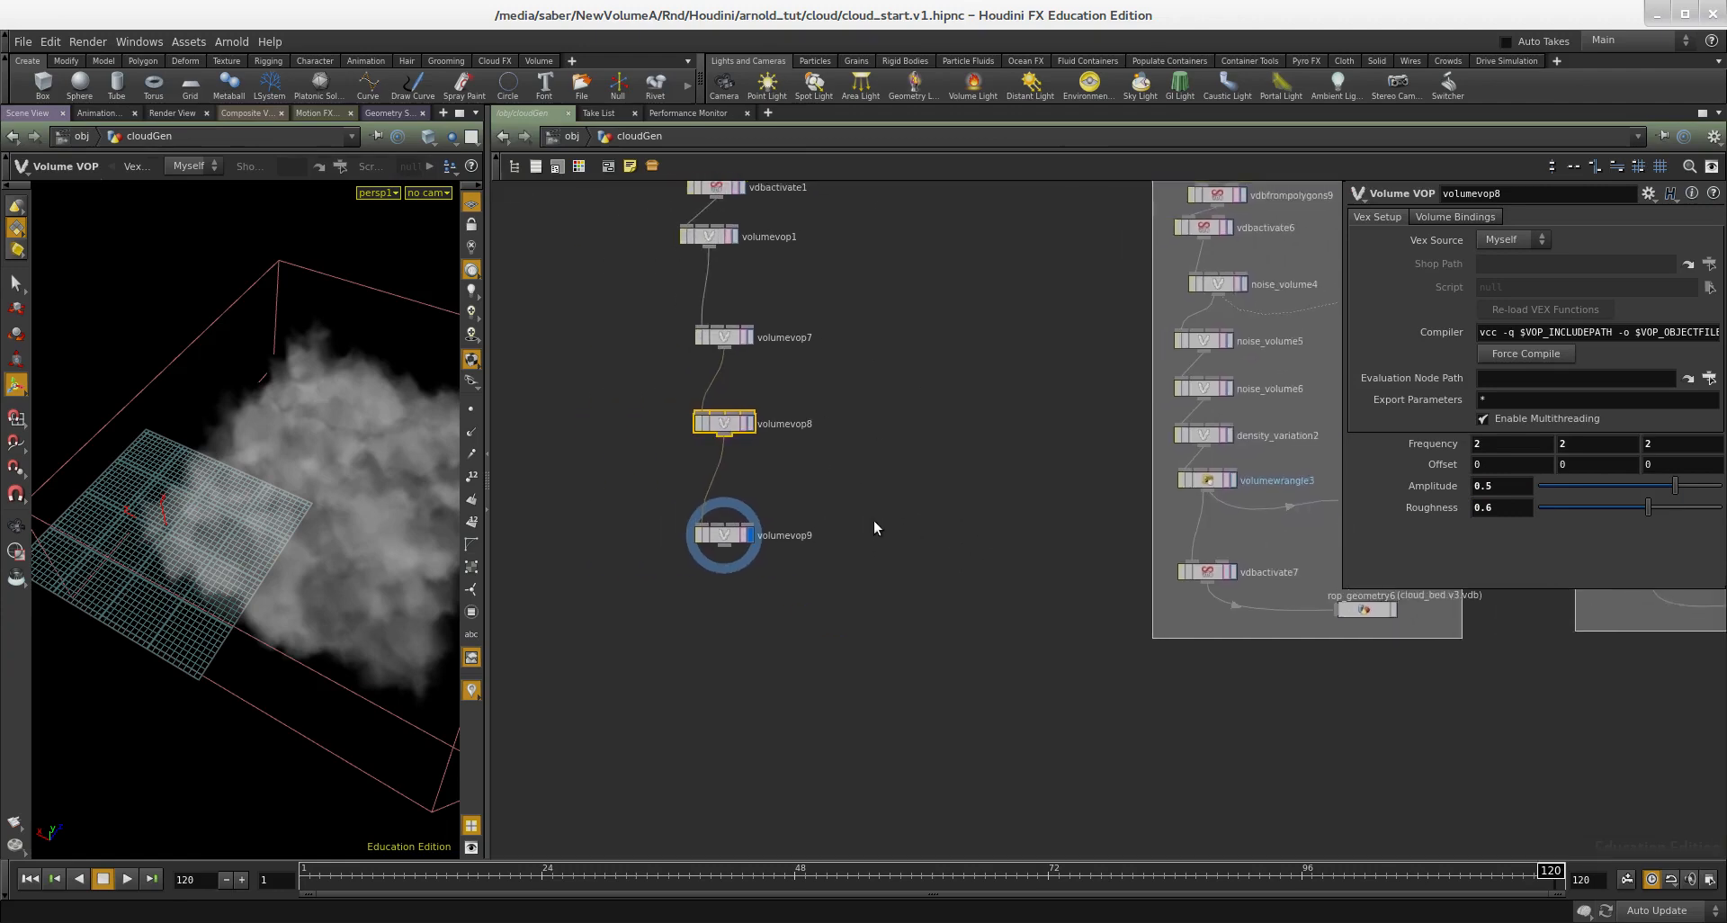
scroll(836, 558, "up", 3)
key("Tab")
type("att")
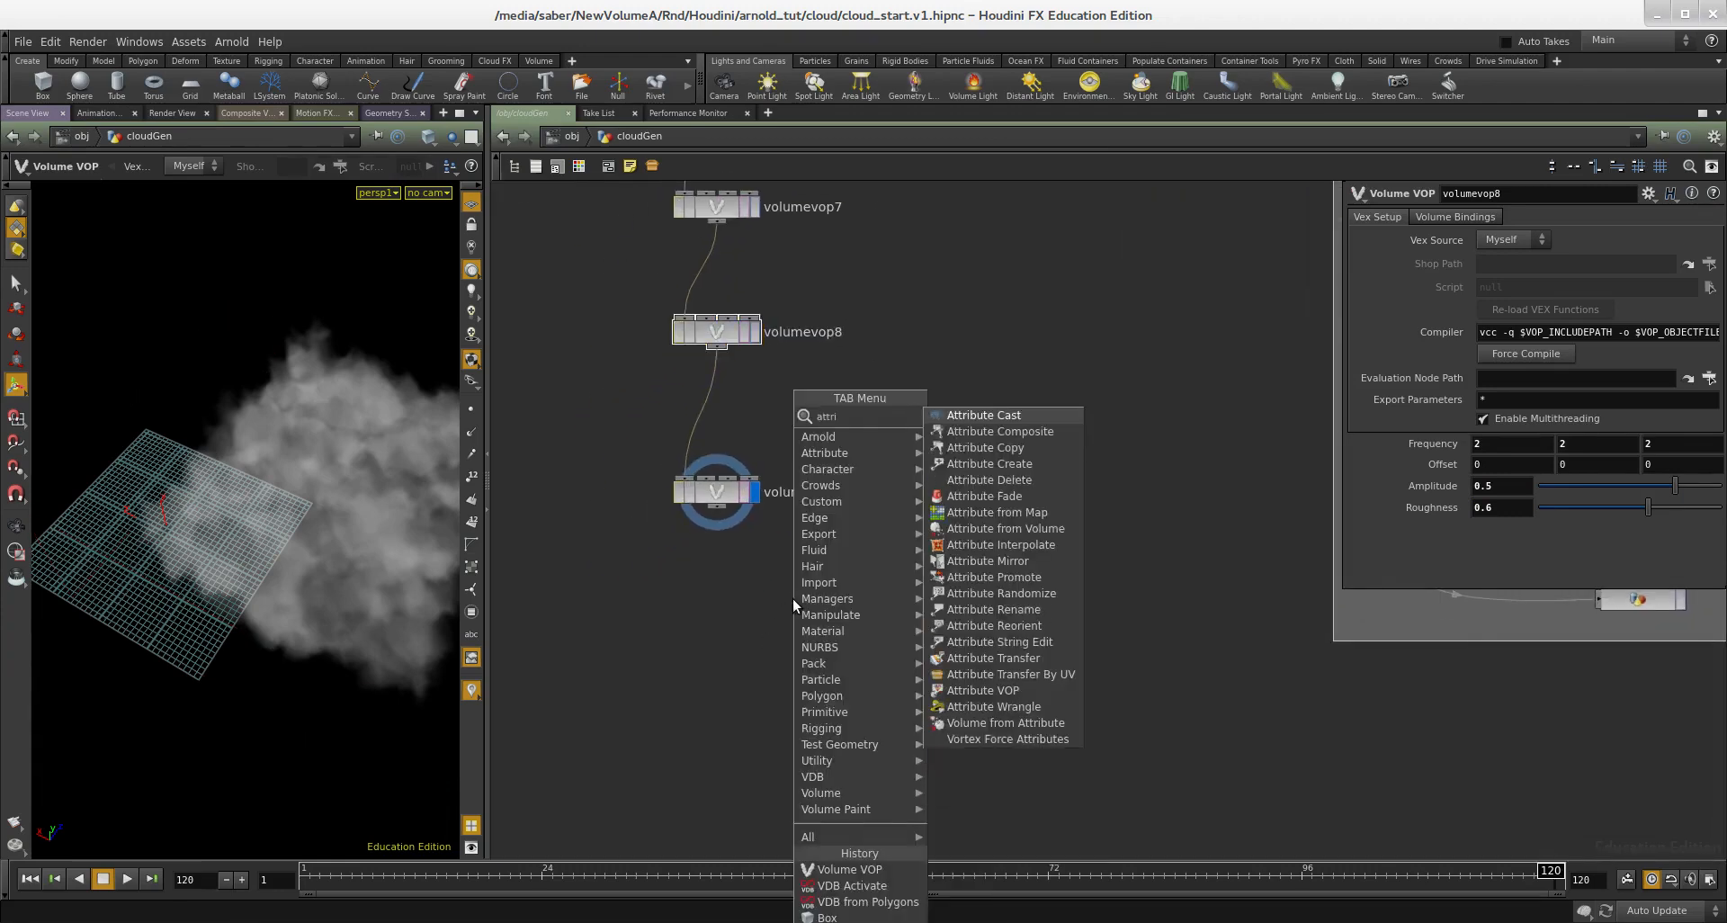
key("Tab")
type("volume w")
key("Return")
left_click(698, 691)
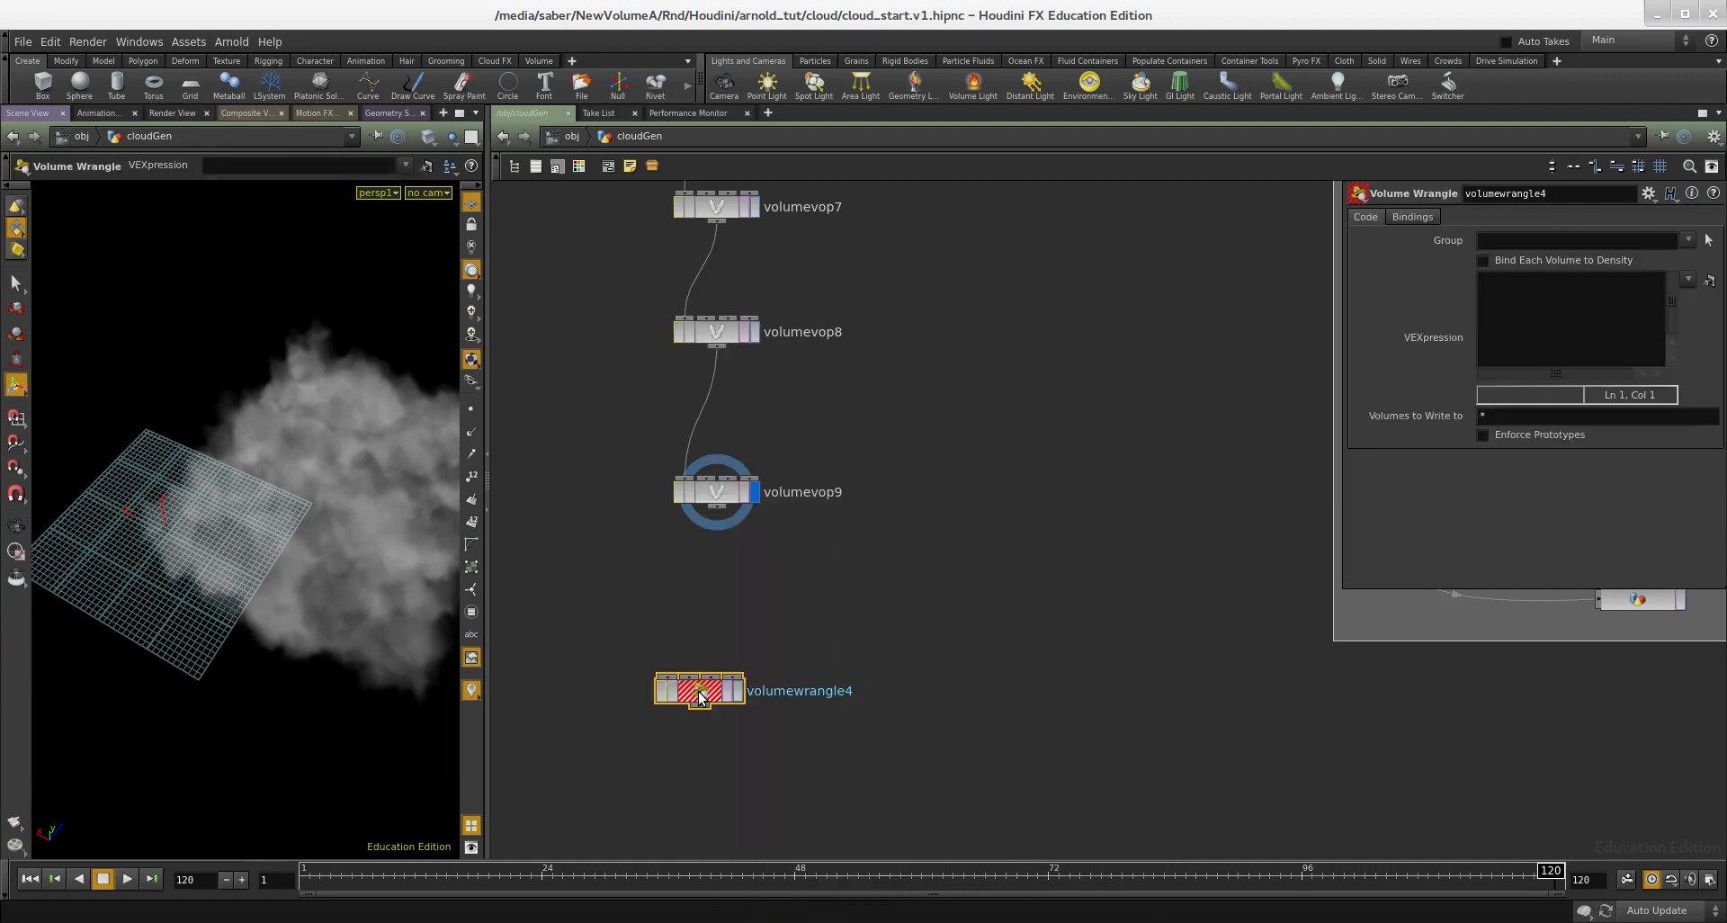
Step: Connect volumevop9 to the Volume Wrangle, display it and enter the expression "f@density *= 4;"
scroll(730, 512, "up", 2)
mouse_move(729, 684)
left_mouse_down()
mouse_move(785, 627)
mouse_move(723, 657)
left_mouse_up()
left_click(820, 681)
type("@density *=")
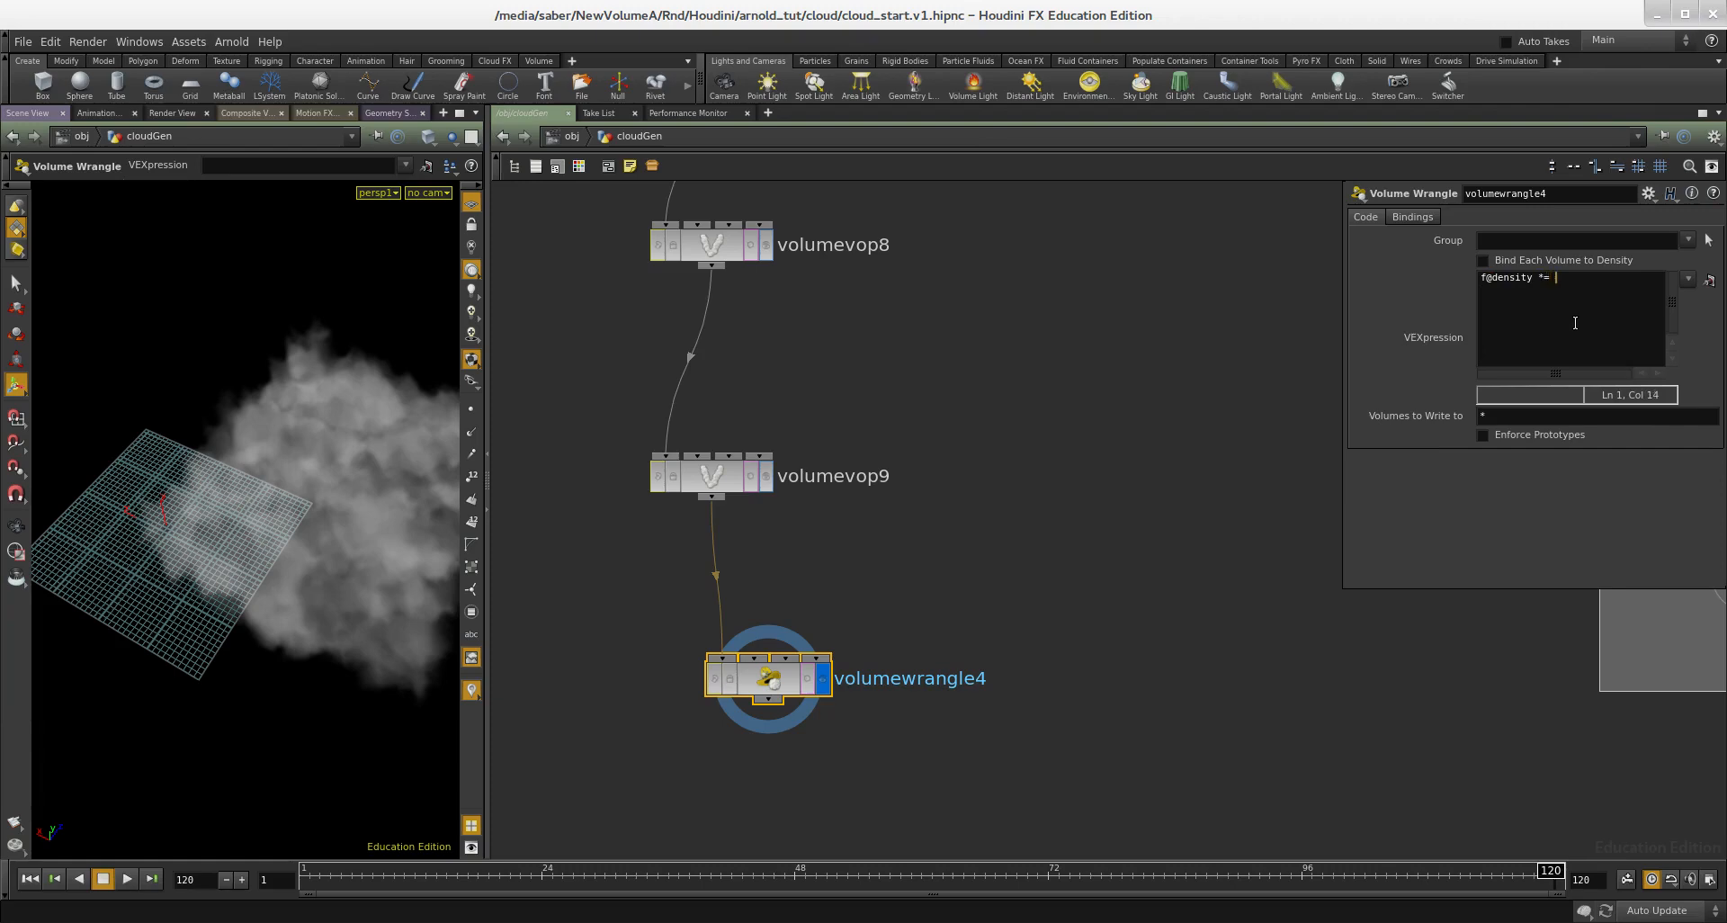
left_click(1082, 510)
middle_click_drag(1082, 510, 1105, 463)
Step: Switch the viewport from headlight to normal lighting to view the denser cloud
mouse_move(353, 531)
left_mouse_down("alt")
mouse_move(445, 392)
mouse_move(337, 467)
mouse_move(274, 486)
mouse_move(216, 445)
mouse_move(270, 463)
left_mouse_up("alt")
left_click(475, 295)
middle_click_drag(903, 542, 926, 459)
scroll(936, 489, "down", 1)
middle_click_drag(959, 579, 940, 539)
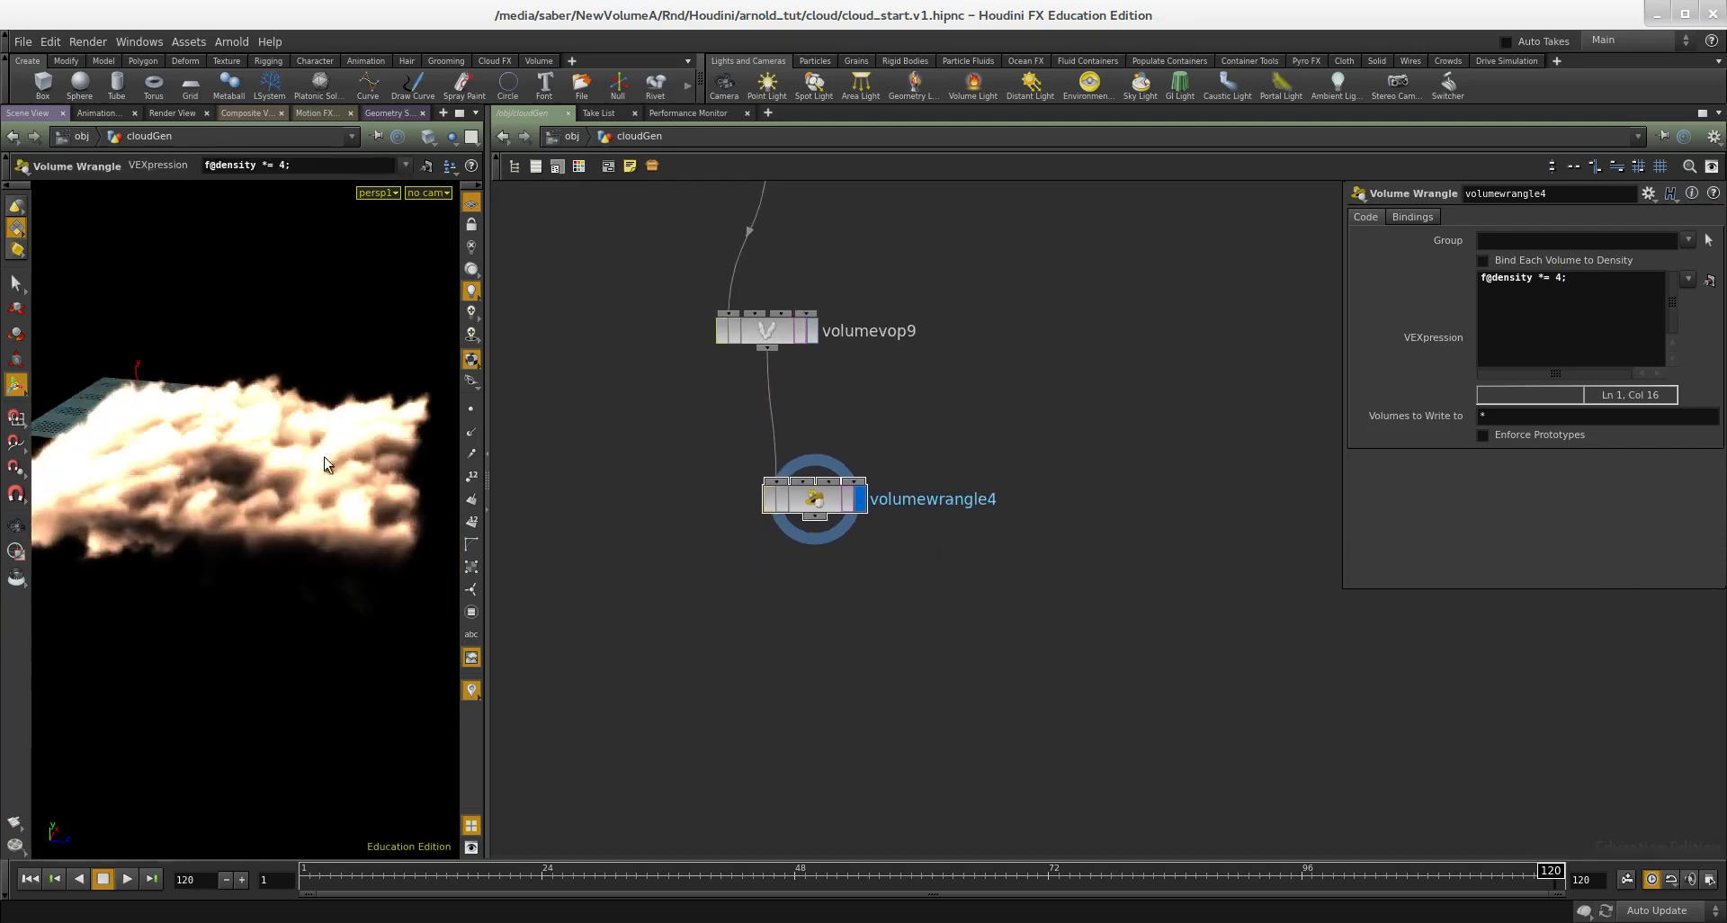
Step: Examine the cloud's shape and its volume bounds from several angles in shaded and wireframe display
right_click_drag(303, 468, 241, 452, "alt")
key("w")
key("w")
mouse_move(271, 440)
left_mouse_down("alt")
mouse_move(270, 494)
mouse_move(239, 493)
left_mouse_up("alt")
key("w")
key("w")
left_click_drag(279, 407, 322, 398, "alt")
key("w")
key("w")
key("w")
key("w")
key("w")
key("w")
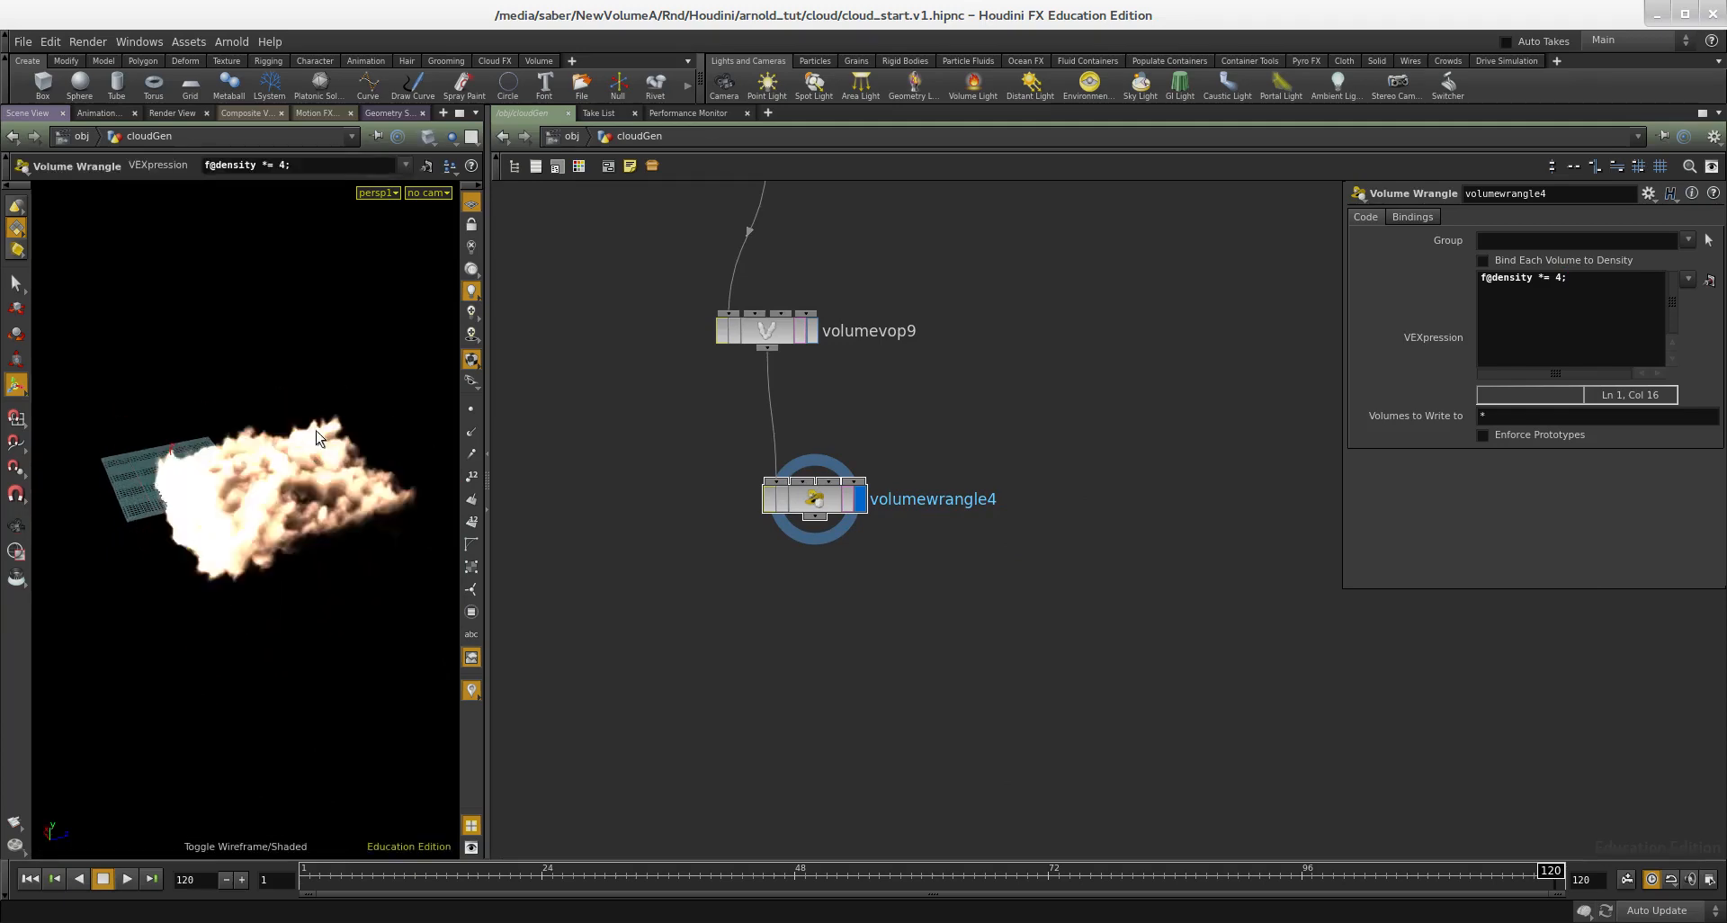
key("w")
key("w")
key("w")
Step: Add a VDB Activate node below volumewrangle4, connect the wrangle to it and display its result
scroll(729, 557, "up", 2)
key("Tab")
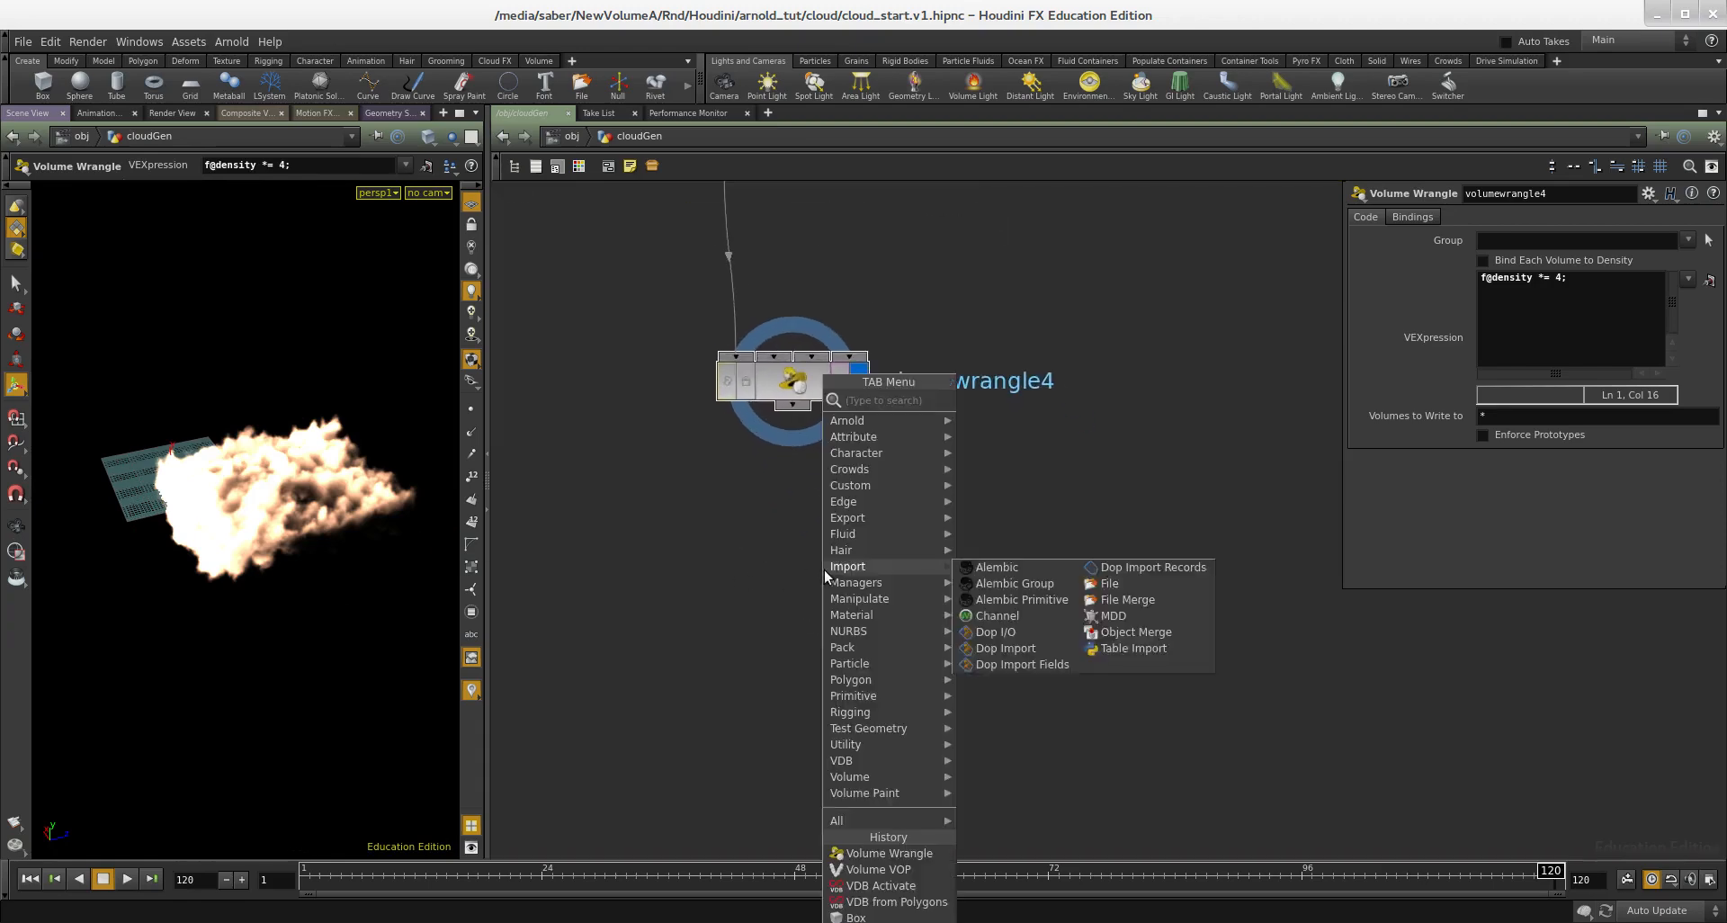
type("vd")
left_click(990, 416)
left_click(865, 577)
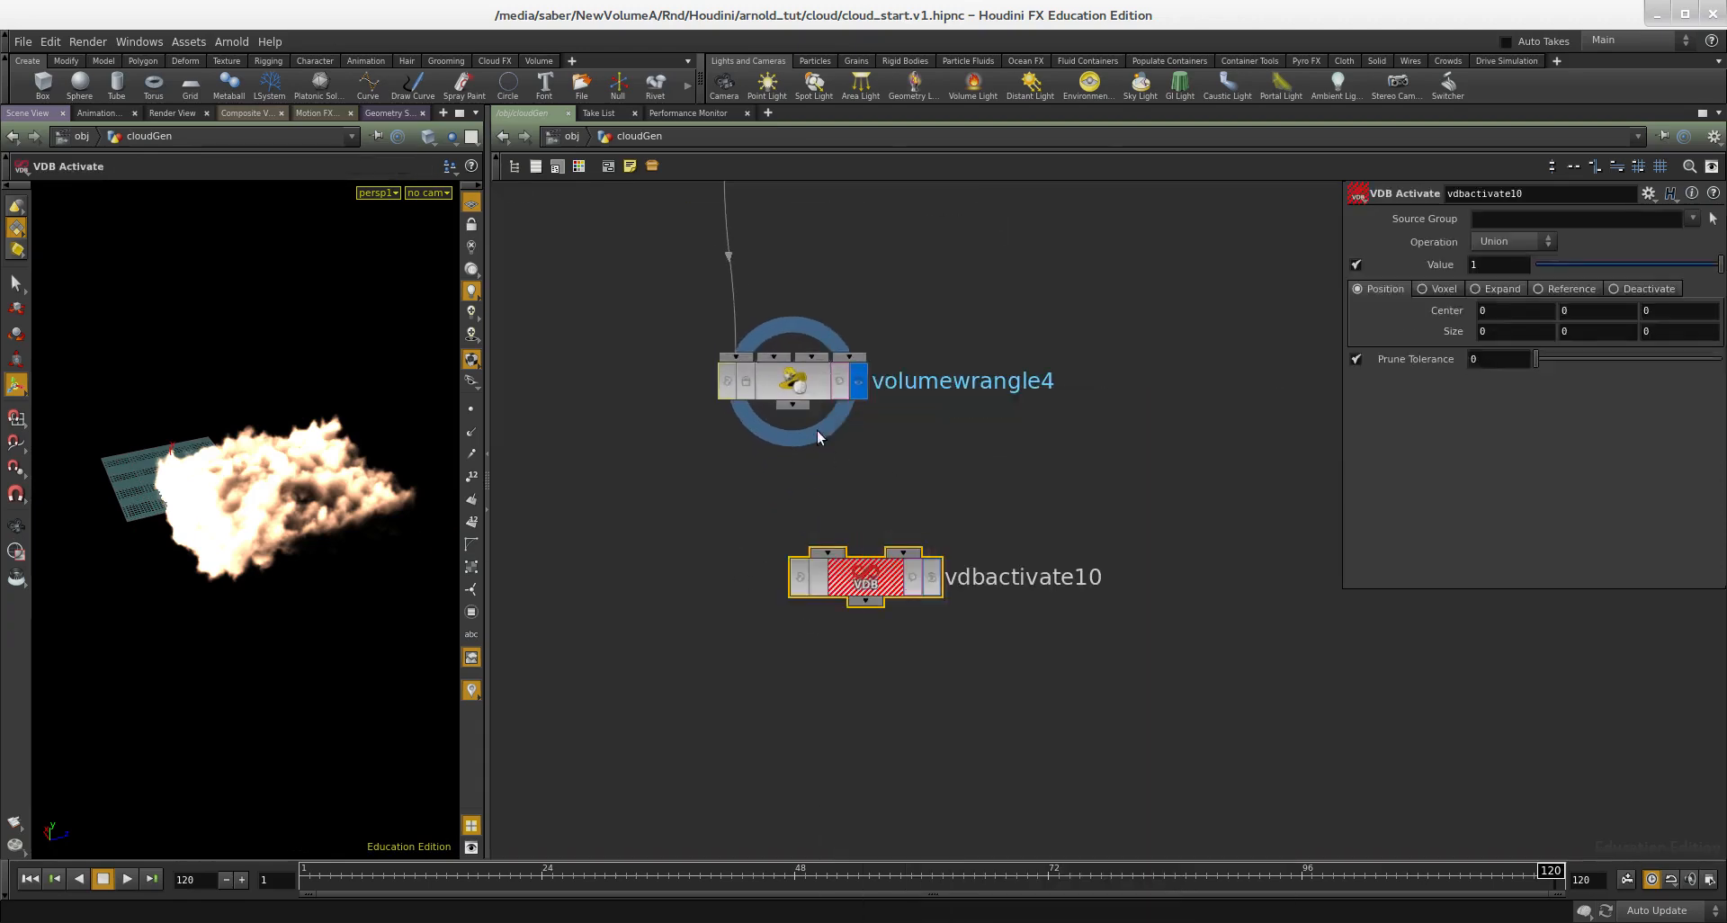
left_click_drag(813, 455, 853, 584)
left_click(932, 579)
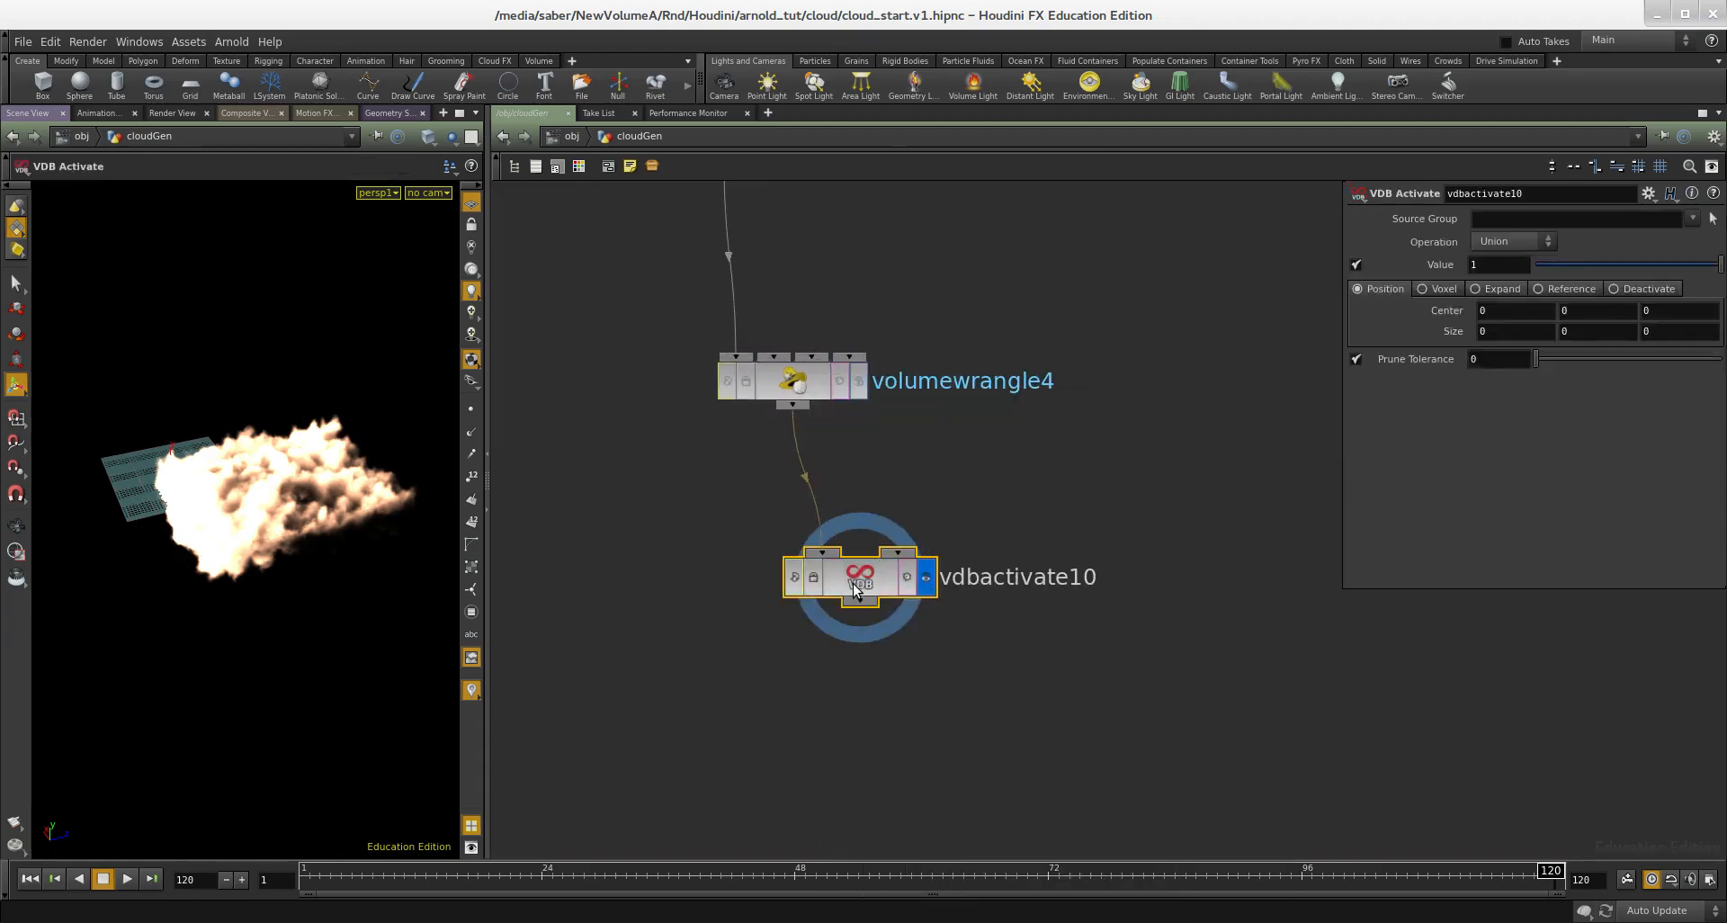
Step: Set the vdbactivate10 node to Deactivate mode
right_click_drag(317, 488, 272, 517, "alt")
key("w")
key("w")
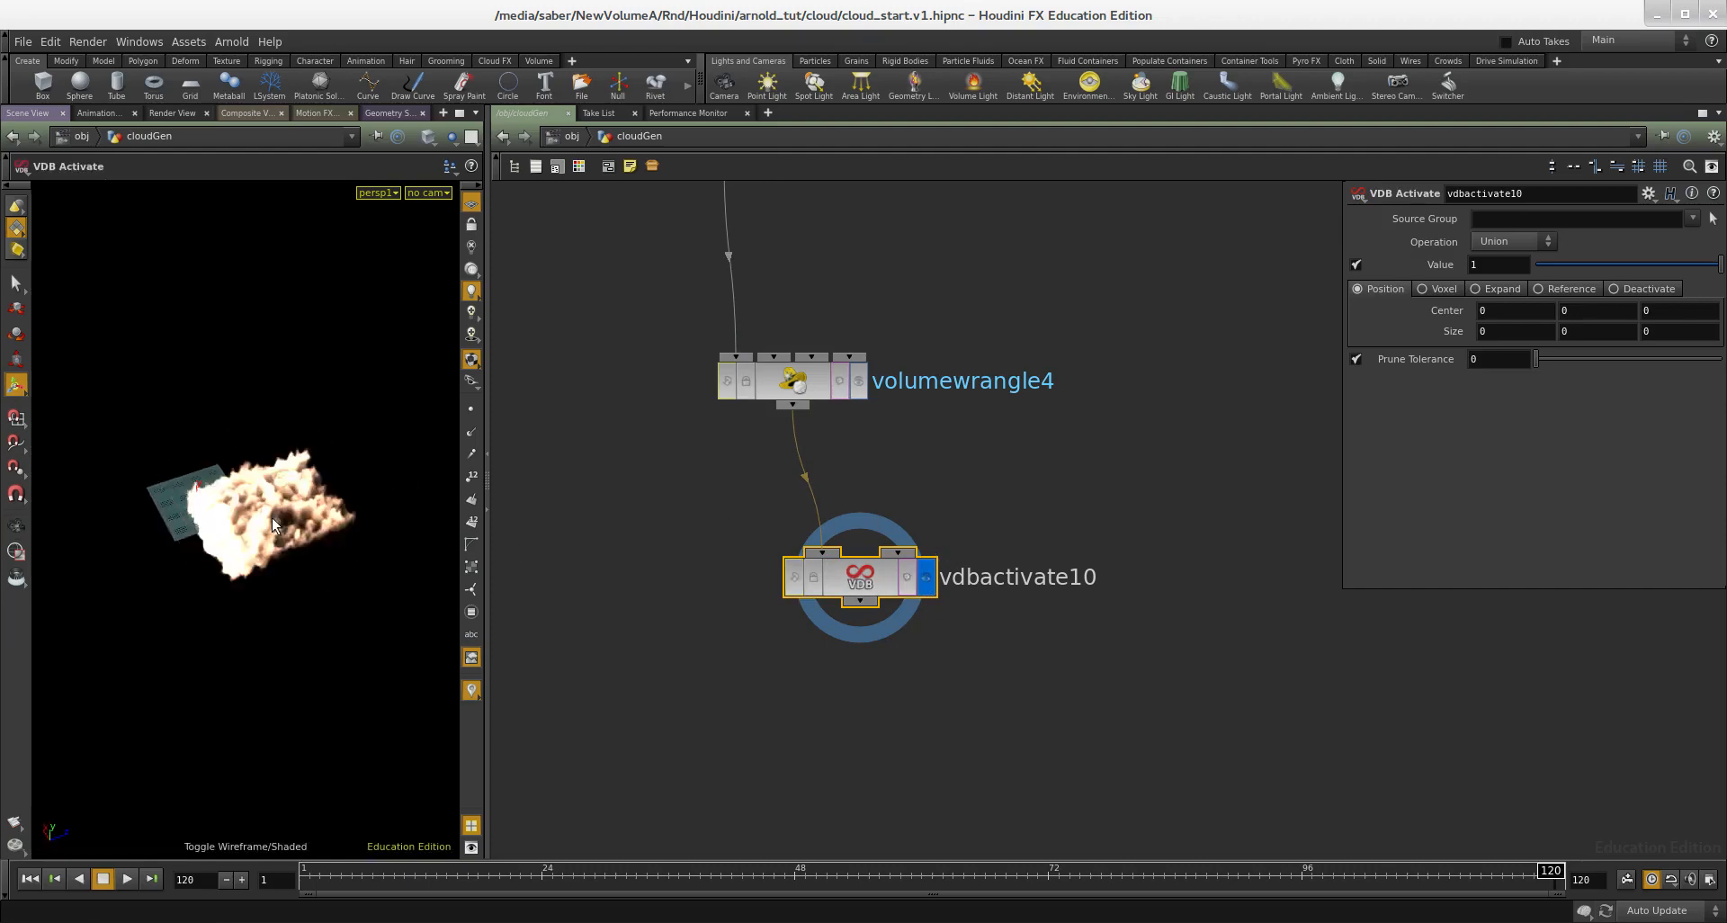
left_click(1647, 289)
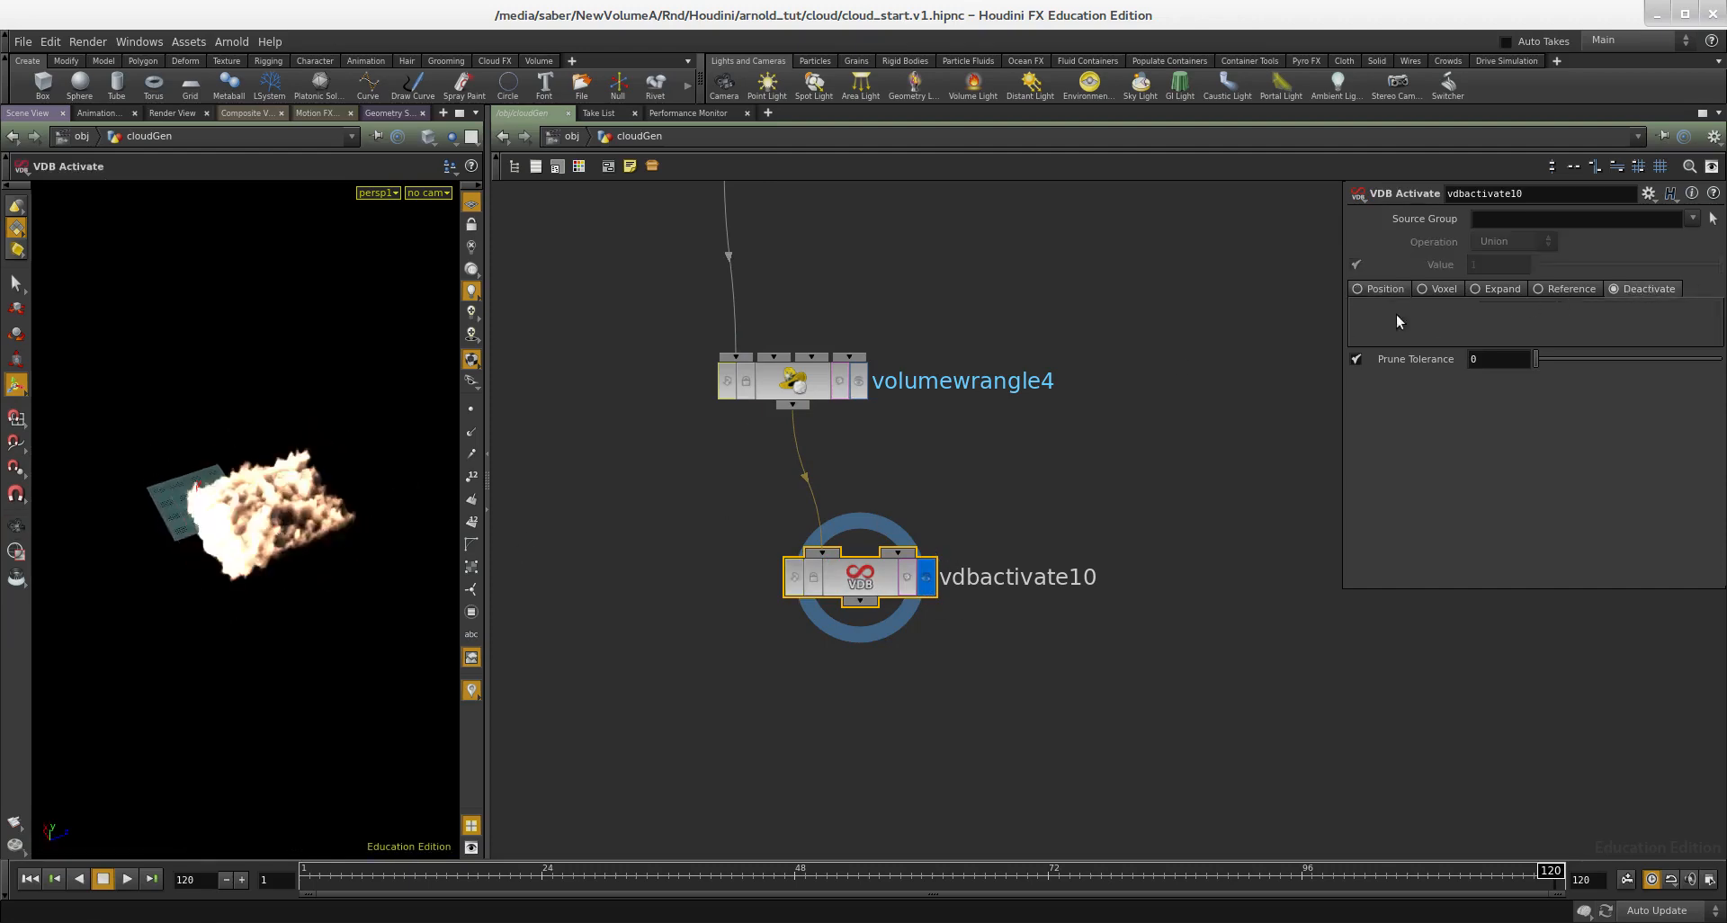
left_click(1382, 289)
left_click(1646, 289)
Step: Compare the volume bounds of volumewrangle4 and vdbactivate10 in wireframe, then return to the shaded cloud
mouse_move(306, 533)
left_mouse_down("alt")
mouse_move(275, 493)
mouse_move(282, 516)
left_mouse_up("alt")
right_click_drag(282, 516, 305, 501, "alt")
key("w")
key("w")
key("w")
key("w")
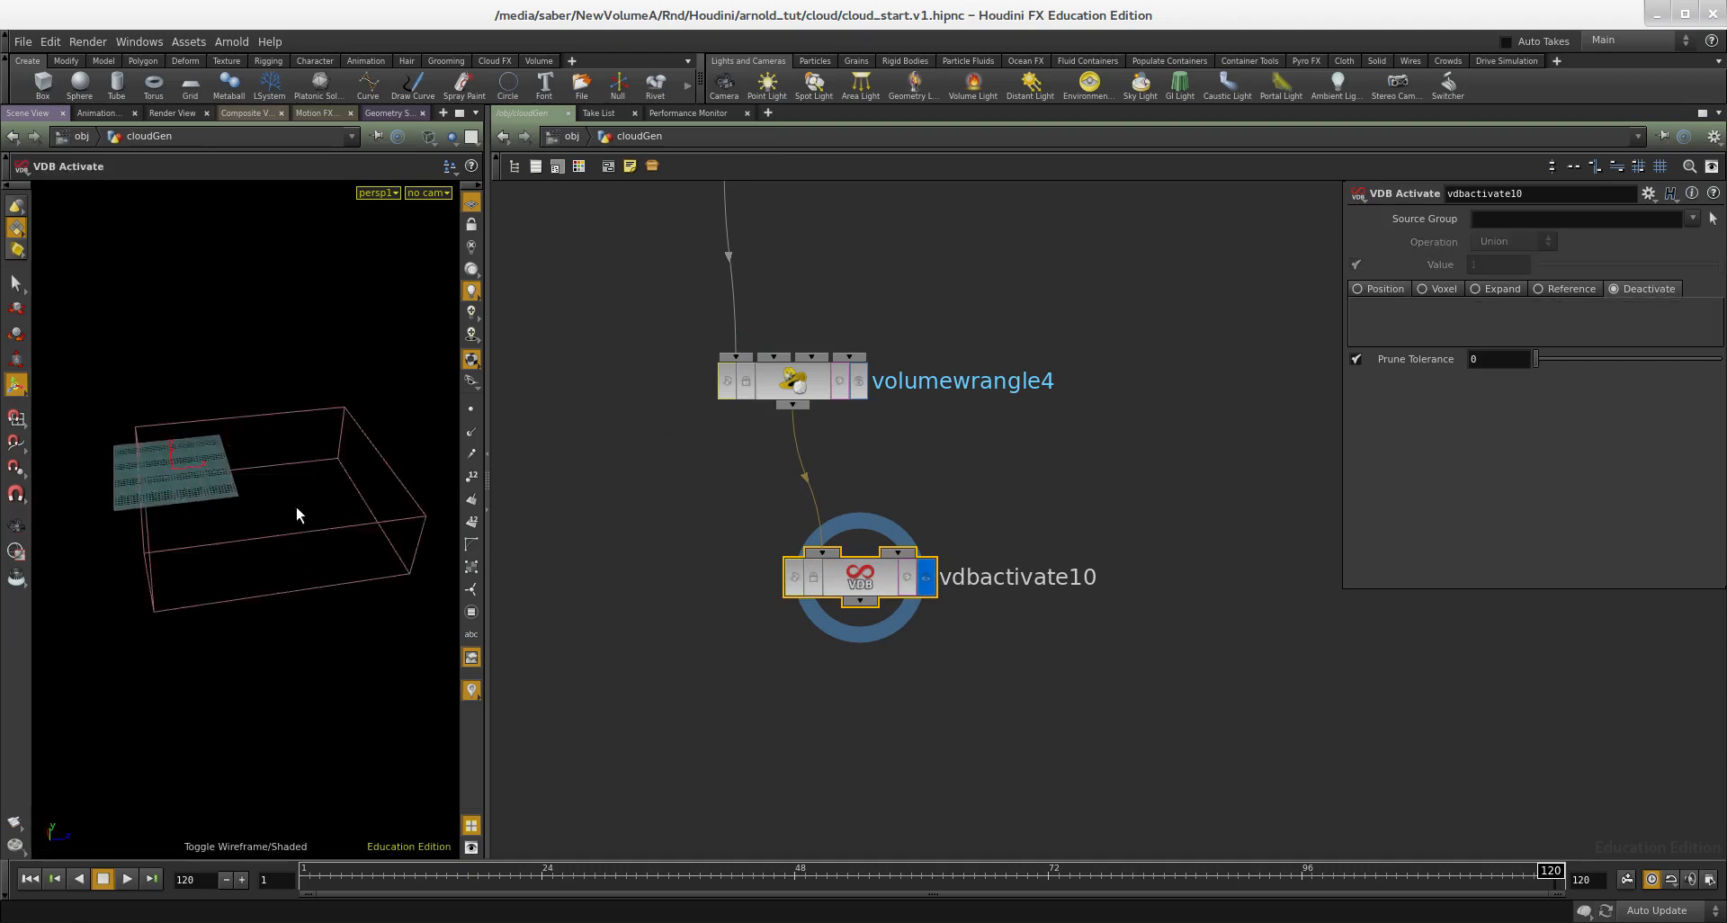
left_click(846, 394)
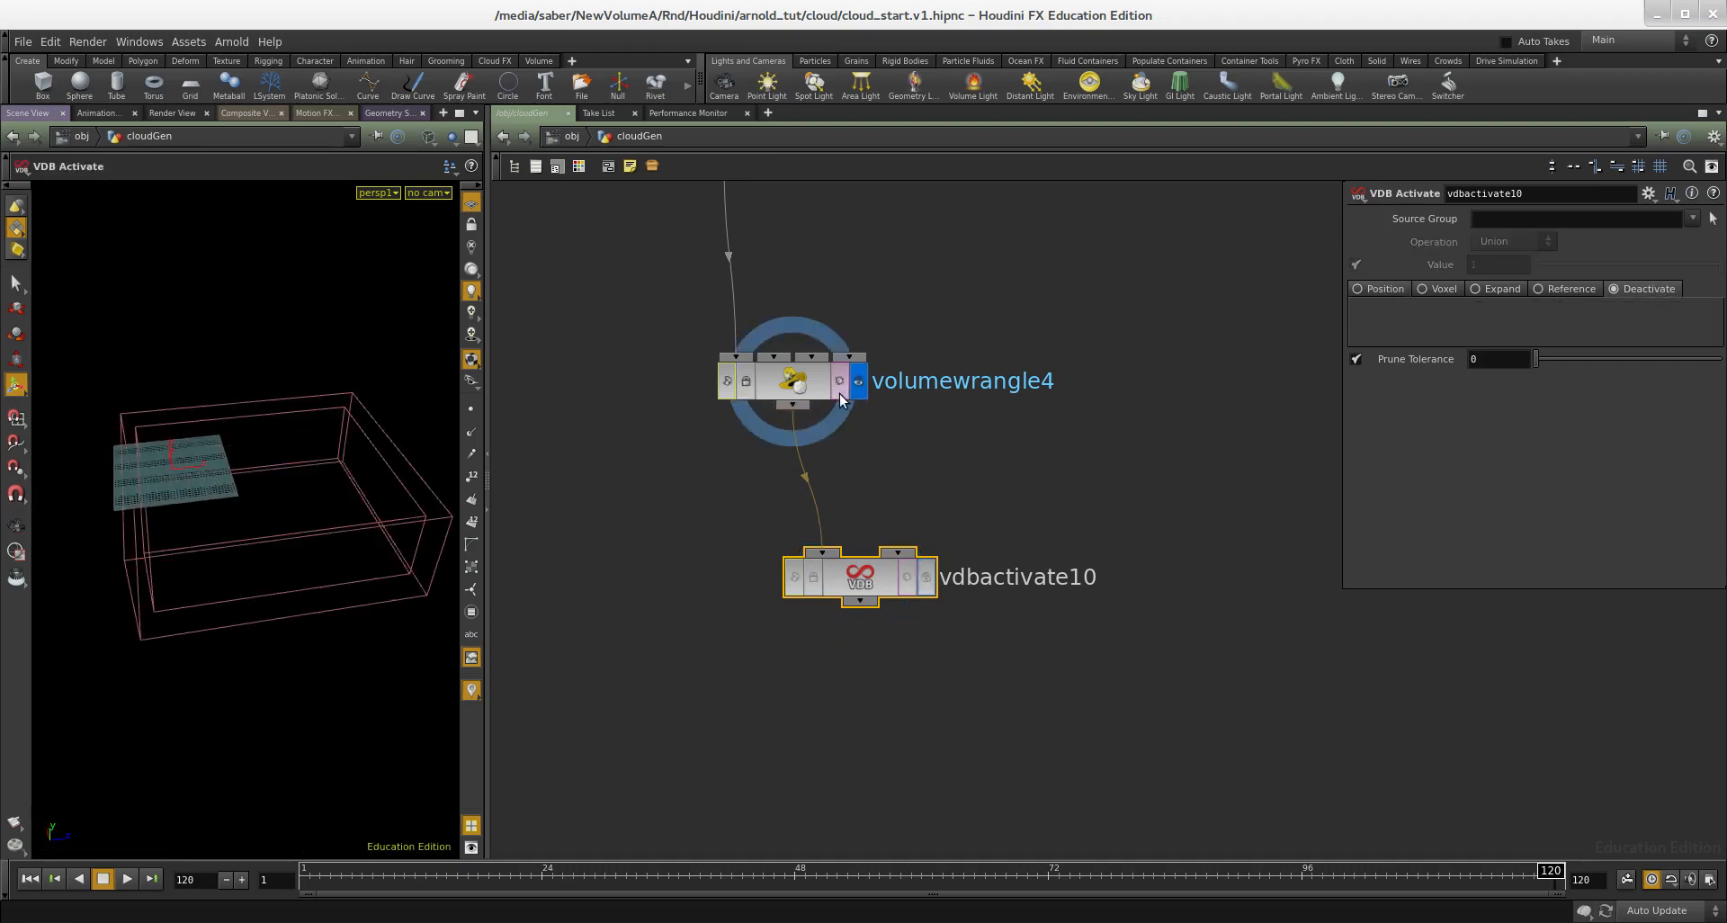
left_click(925, 586)
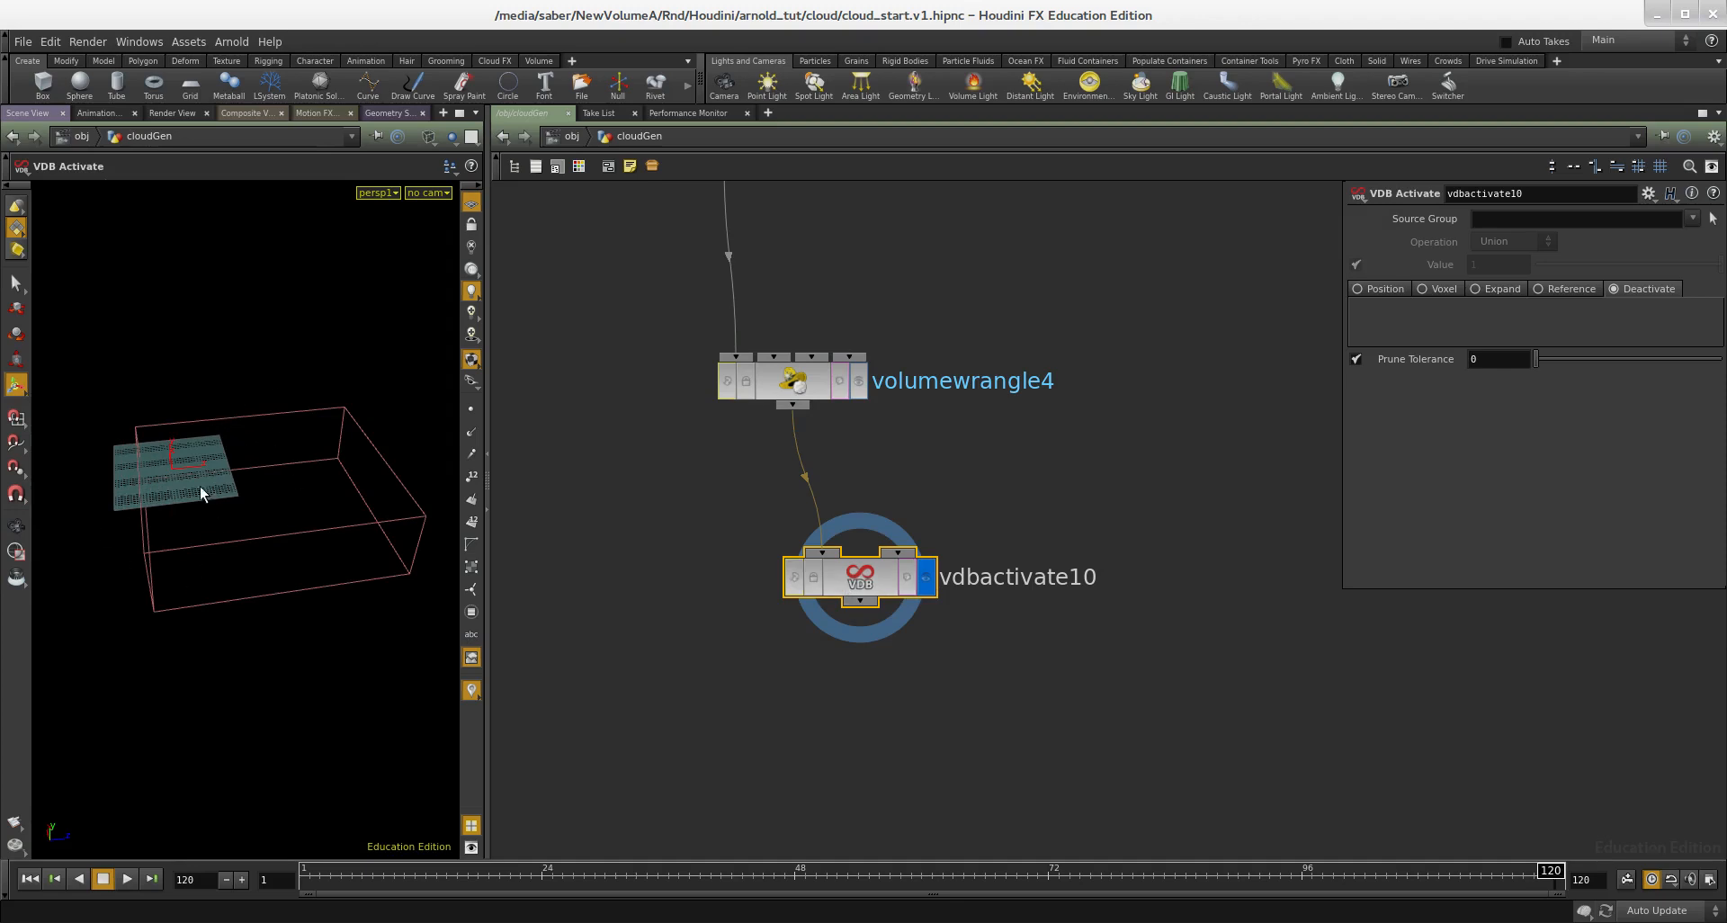
key("w")
key("Escape")
left_click_drag(308, 493, 230, 526)
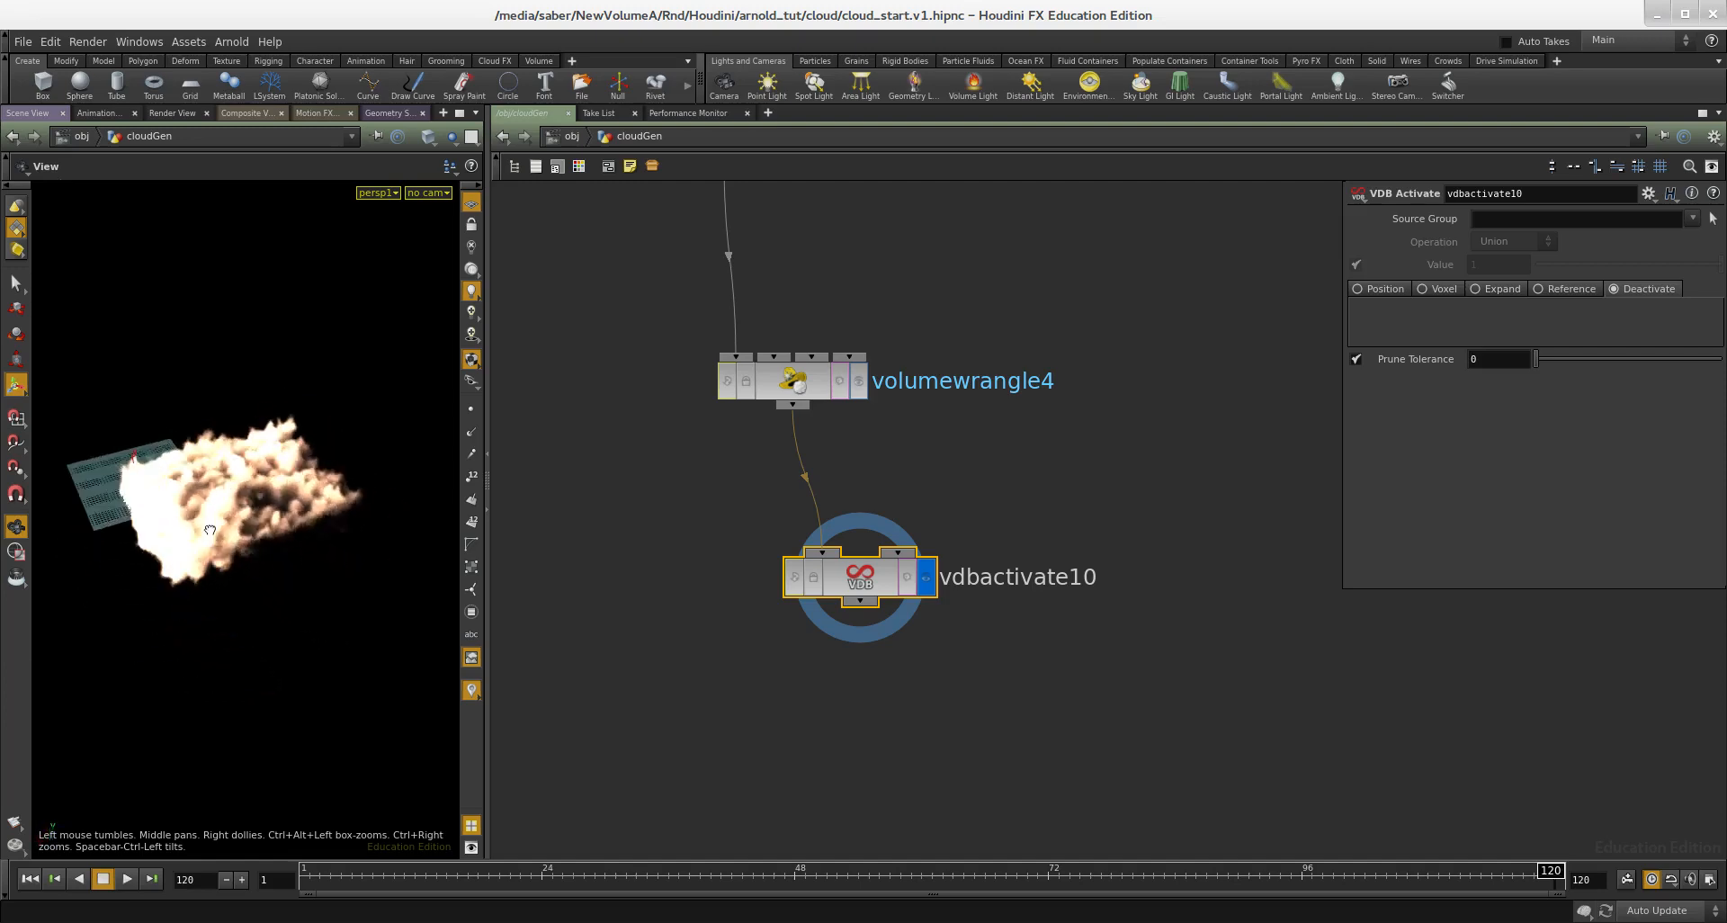
Step: Add a Volume Visualization node below vdbactivate10
key("Tab")
type("visu")
key("Down")
key("Return")
left_click(947, 697)
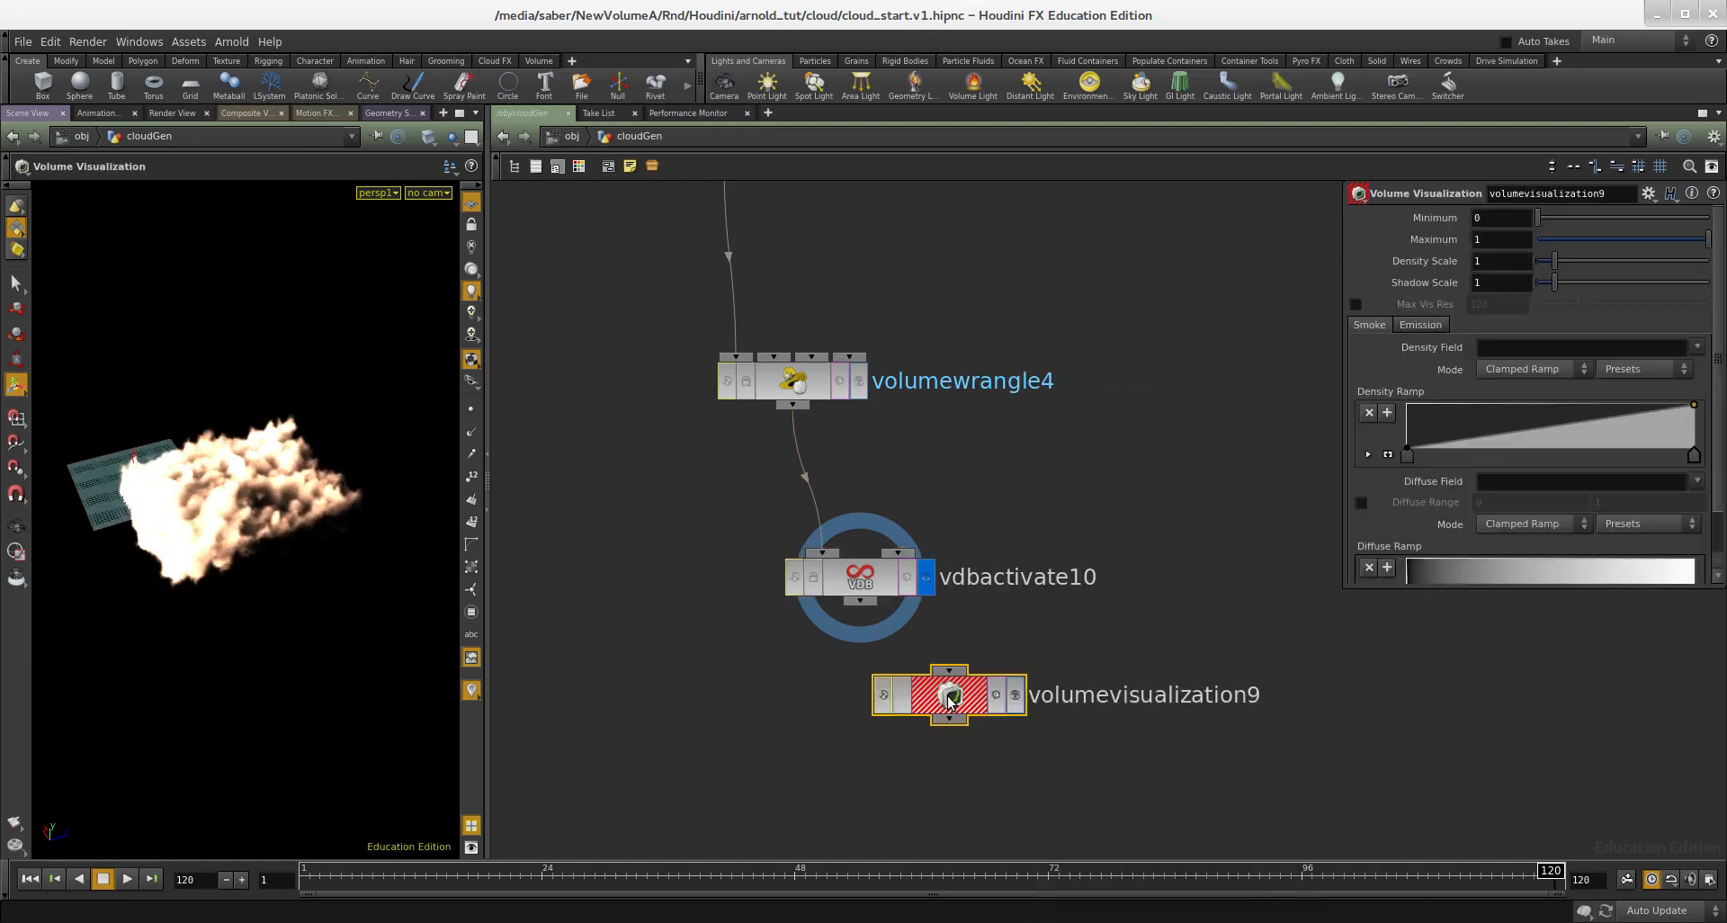
Step: Connect vdbactivate10 to volumevisualization9, display the visualization node and limit its Max Vis Res to 1024
left_click(1015, 695)
left_click(1356, 304)
left_click_drag(1489, 308, 1430, 311)
type("1024")
key("Return")
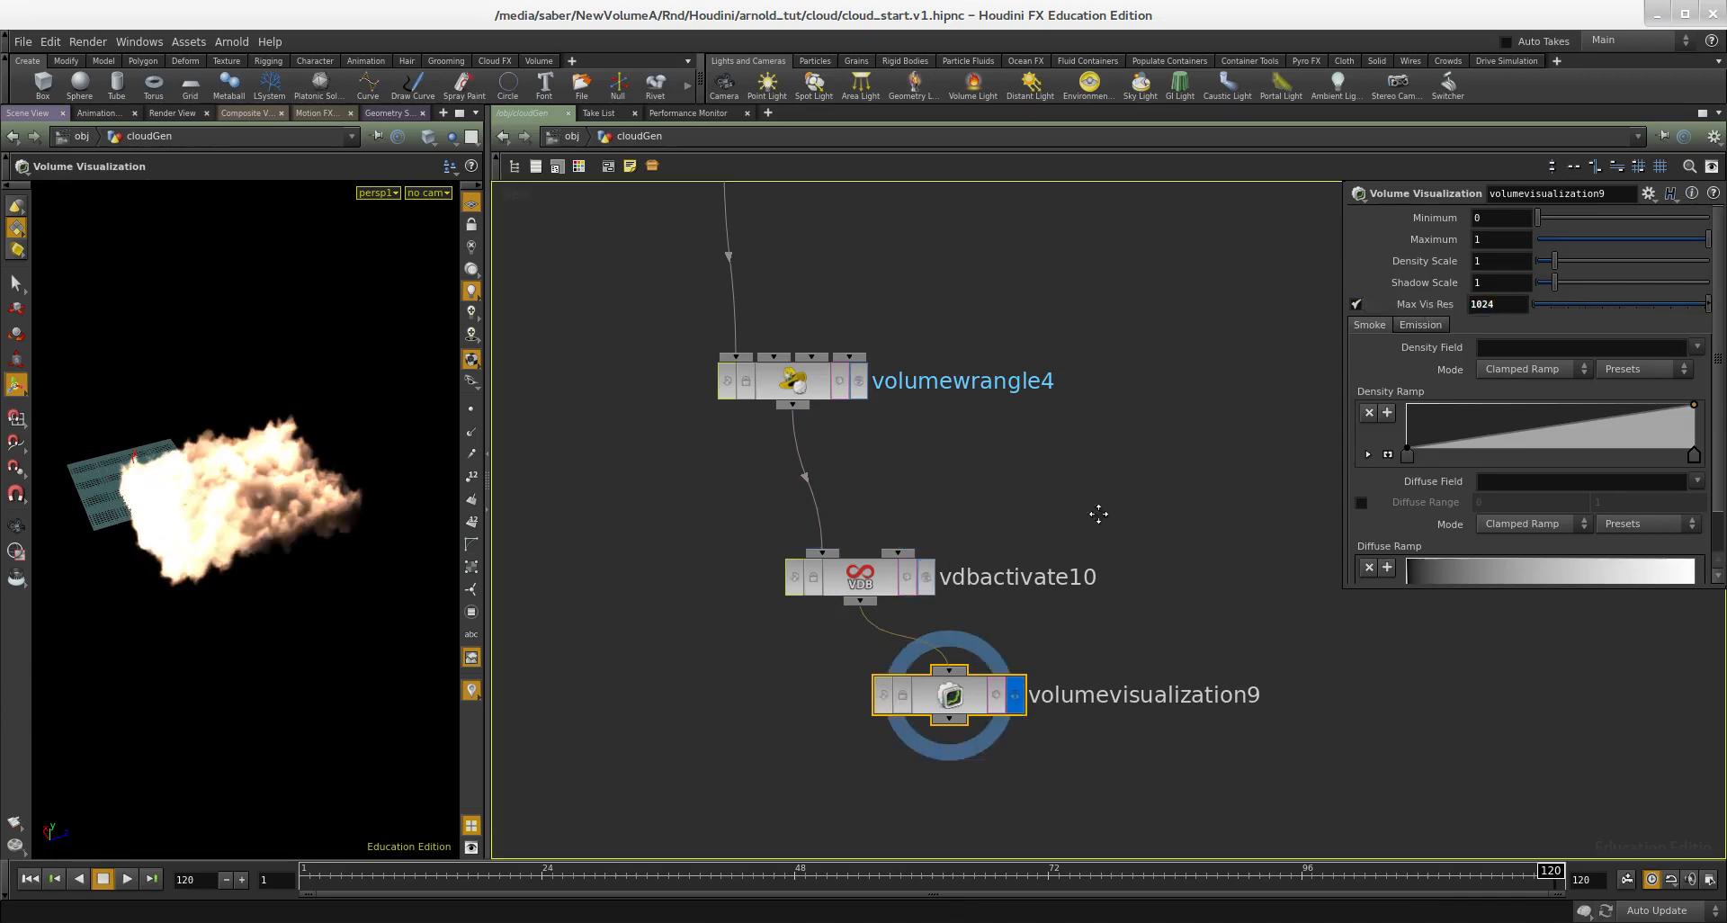
Step: Inspect the shaded cloud up close and align volumevisualization9 directly beneath vdbactivate10
middle_click_drag(1098, 514, 1086, 424)
left_click_drag(329, 513, 233, 525, "alt")
right_click_drag(233, 525, 356, 543, "alt")
left_click_drag(356, 544, 379, 552, "alt")
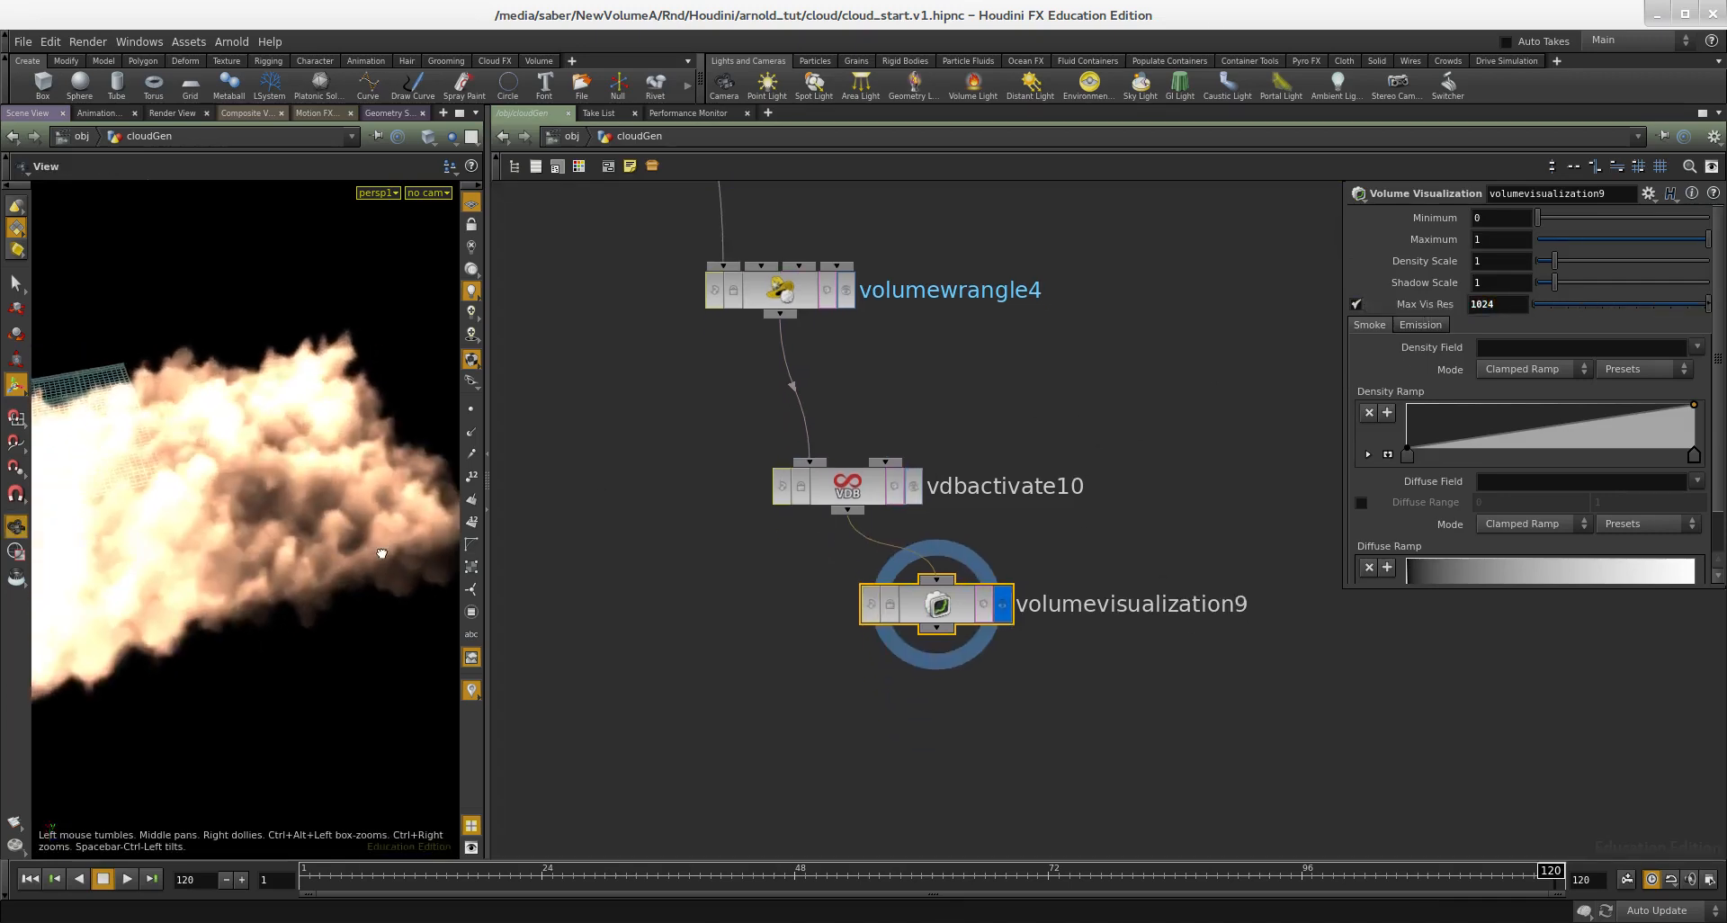
scroll(937, 677, "down", 5)
middle_click_drag(997, 727, 964, 717)
left_click_drag(965, 717, 858, 652)
middle_click_drag(940, 261, 800, 546)
scroll(914, 514, "down", 3)
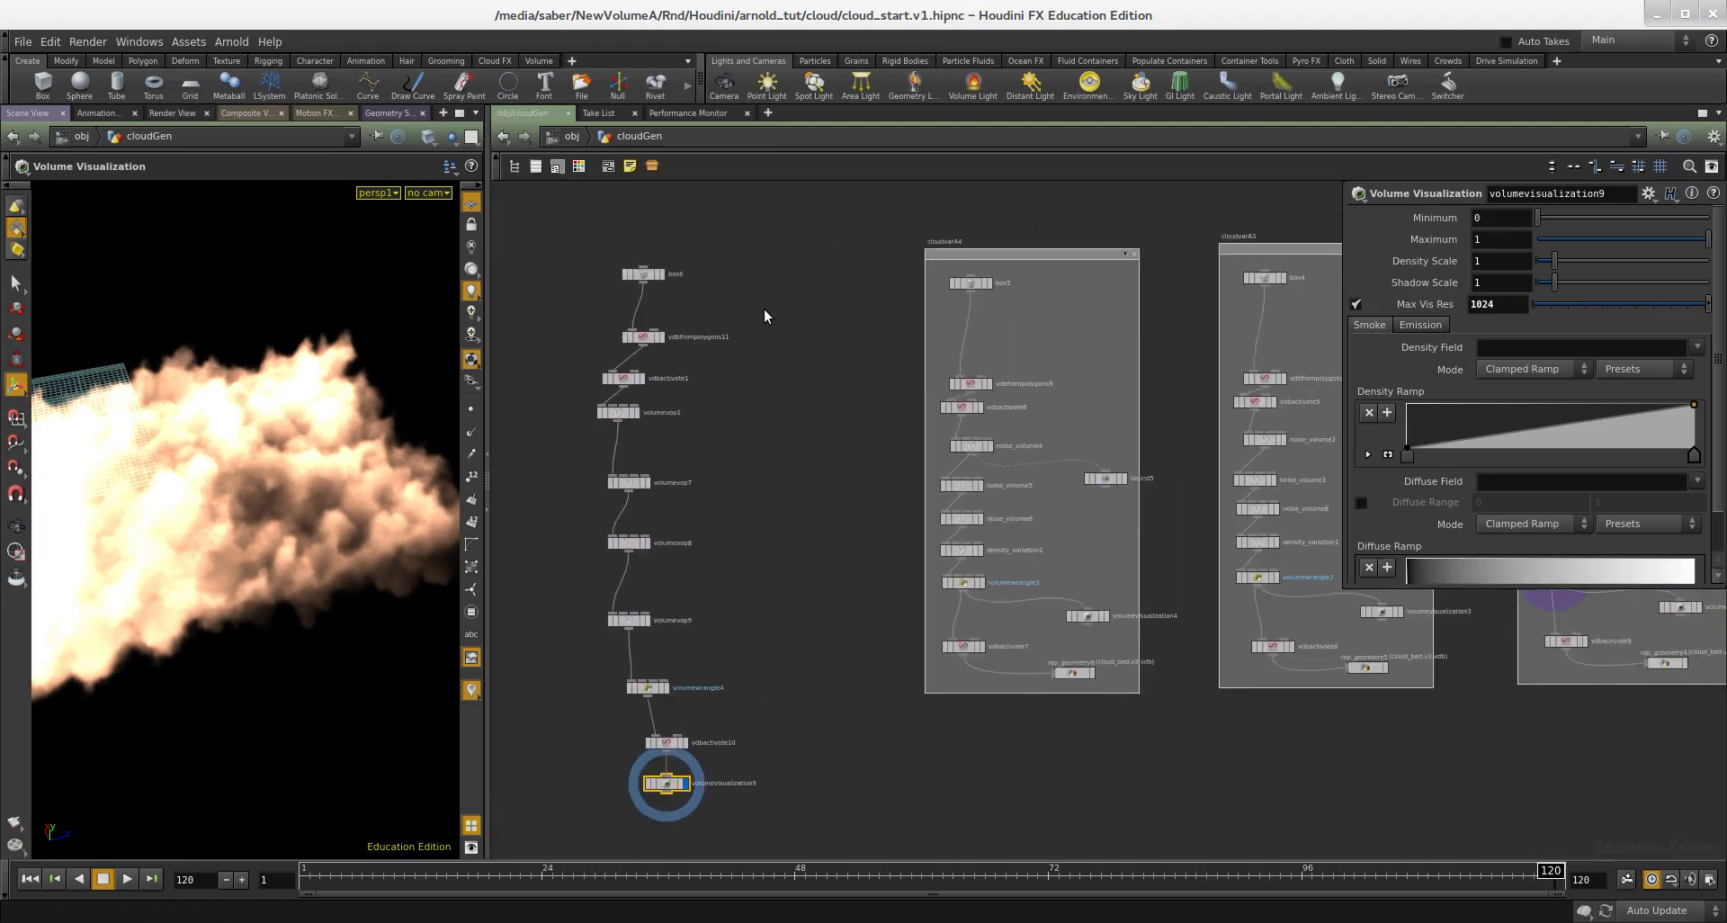
Step: Select the whole ten-node cloud chain and move it farther away from the cloudvarA4 network box
left_click_drag(674, 308, 594, 818)
middle_click_drag(859, 586, 648, 557)
scroll(766, 222, "up", 2)
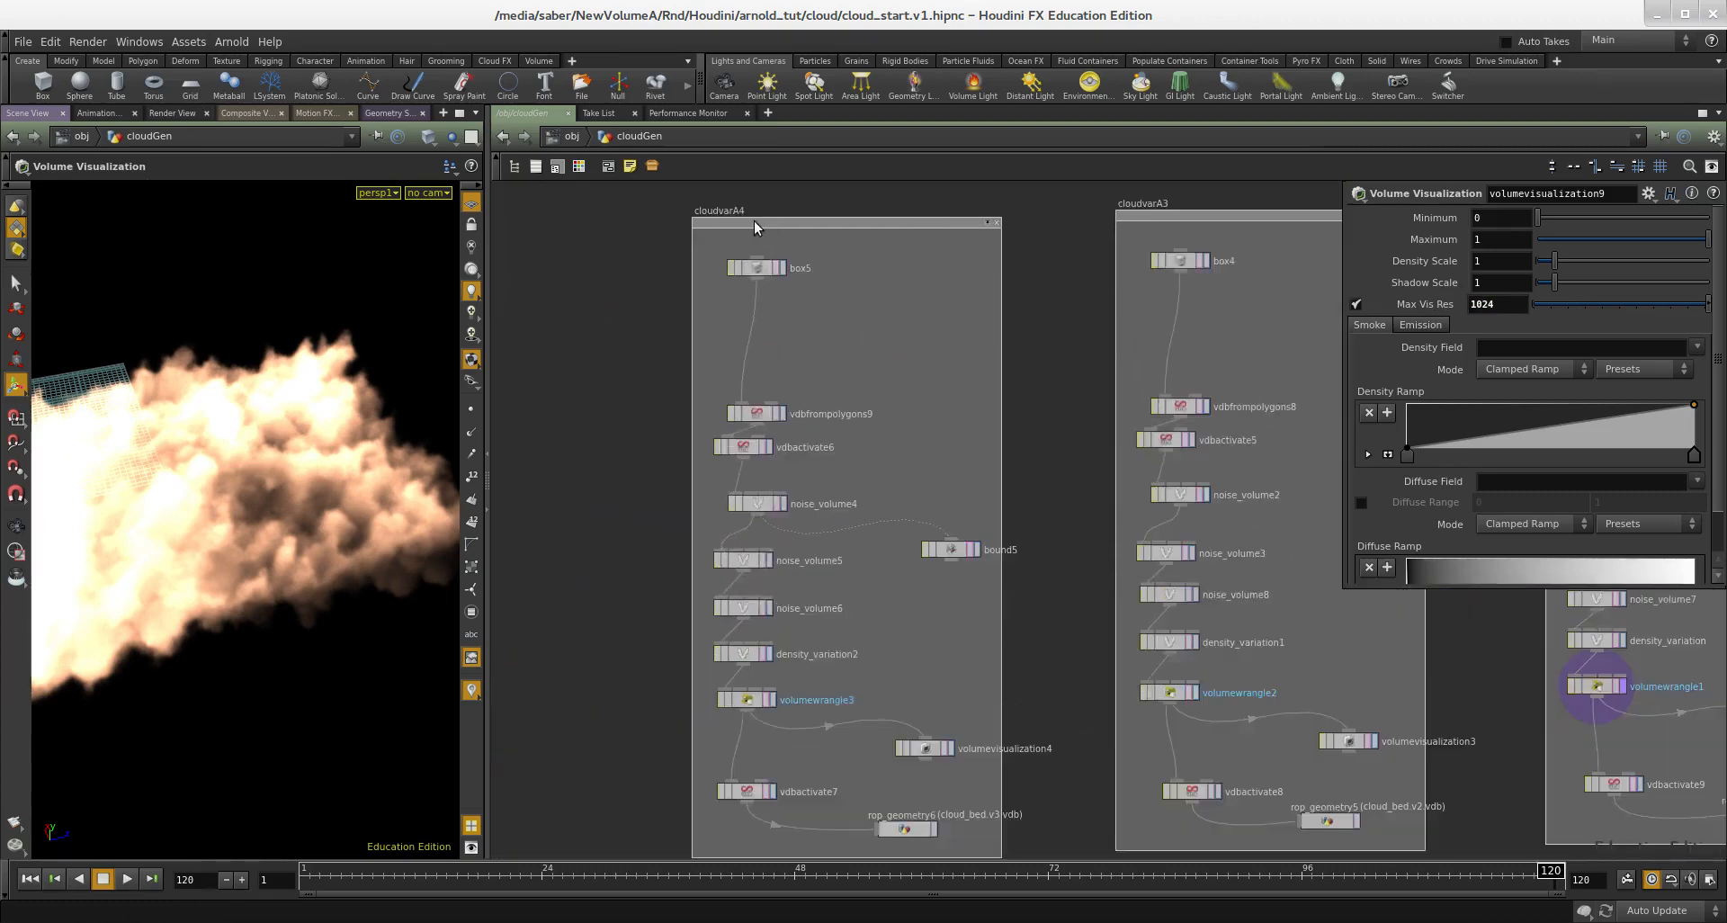
scroll(634, 268, "down", 3)
left_click_drag(642, 387, 614, 369)
middle_click_drag(603, 378, 834, 365)
scroll(834, 365, "down", 1)
left_click_drag(812, 236, 620, 696)
scroll(729, 307, "up", 2)
left_click_drag(687, 241, 567, 223)
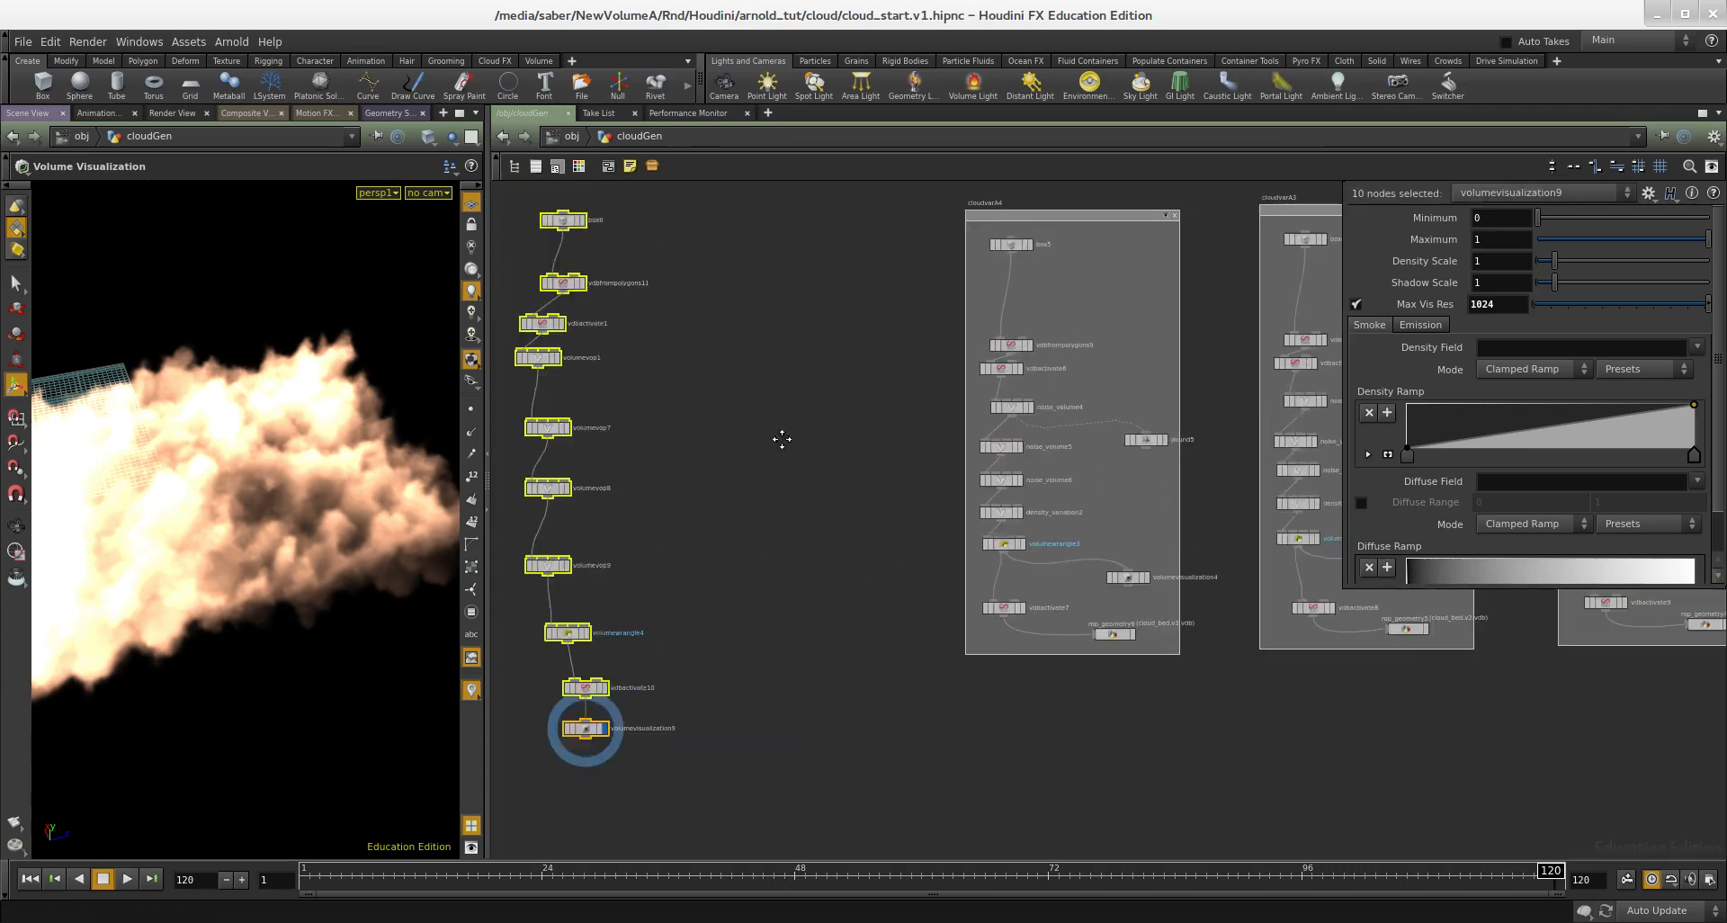
Step: Look through the cloud variation network boxes and focus on the one containing noise_volume, noise_volume1 and noise_volume7
middle_click_drag(782, 435, 553, 504)
scroll(603, 526, "down", 3)
scroll(1115, 487, "up", 6)
scroll(1031, 514, "up", 2)
middle_click_drag(1039, 641, 1049, 450)
scroll(1023, 576, "down", 2)
middle_click_drag(1339, 358, 1153, 536)
left_click_drag(1154, 536, 1206, 217)
scroll(948, 504, "down", 3)
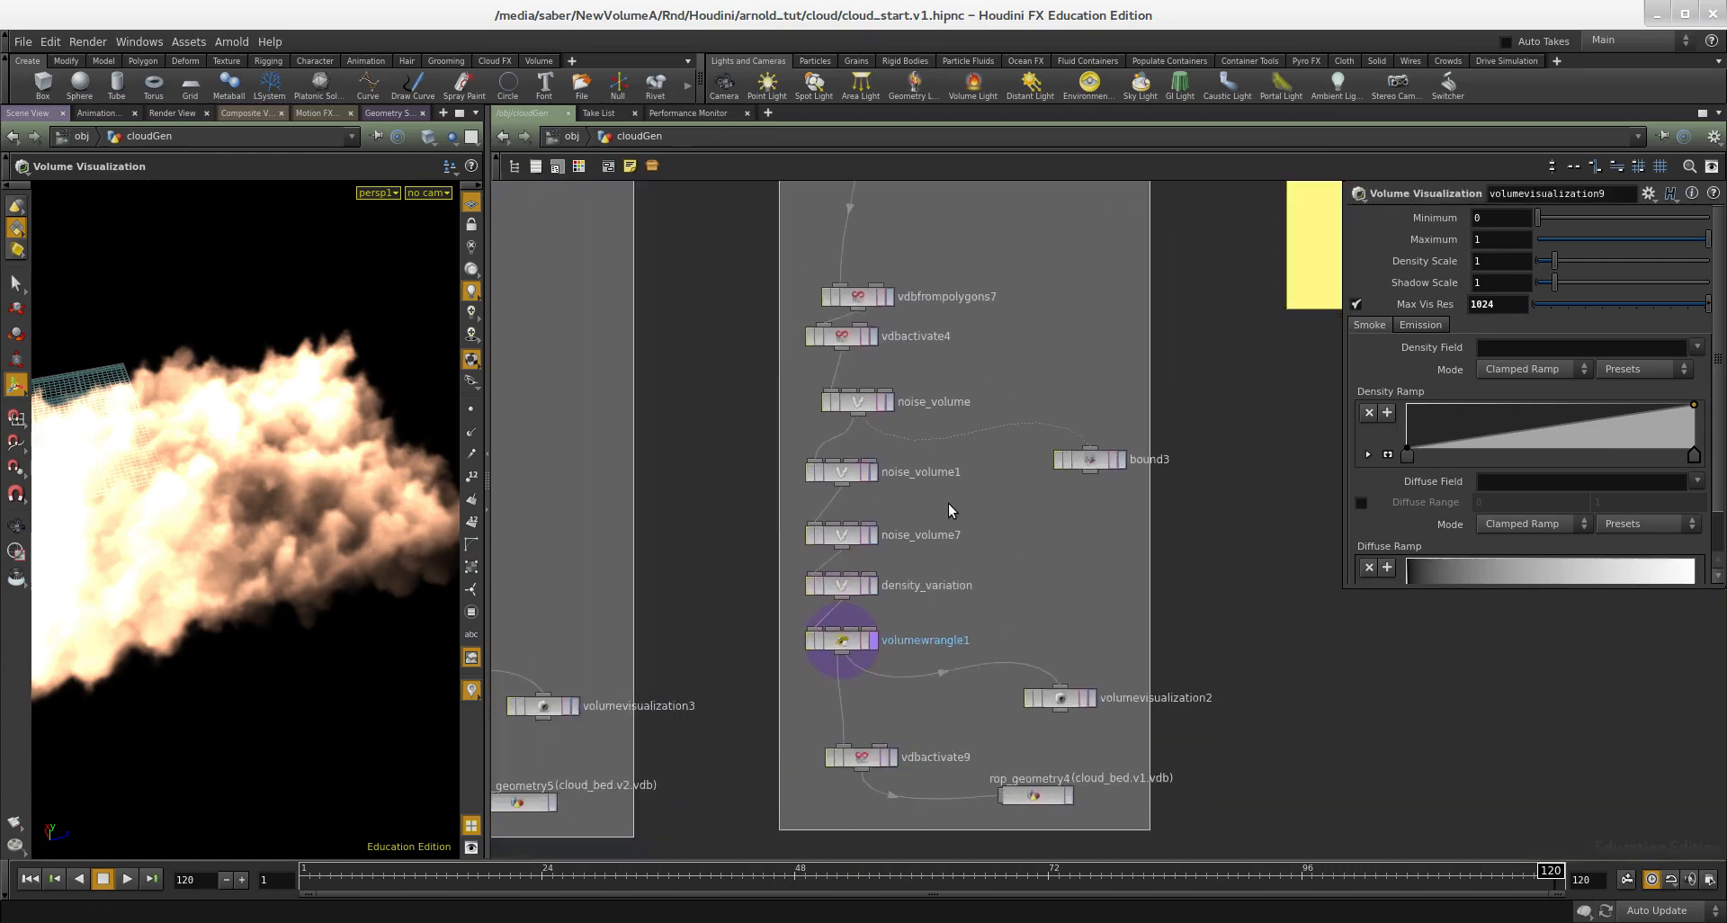
scroll(992, 618, "up", 5)
left_click_drag(951, 526, 775, 584)
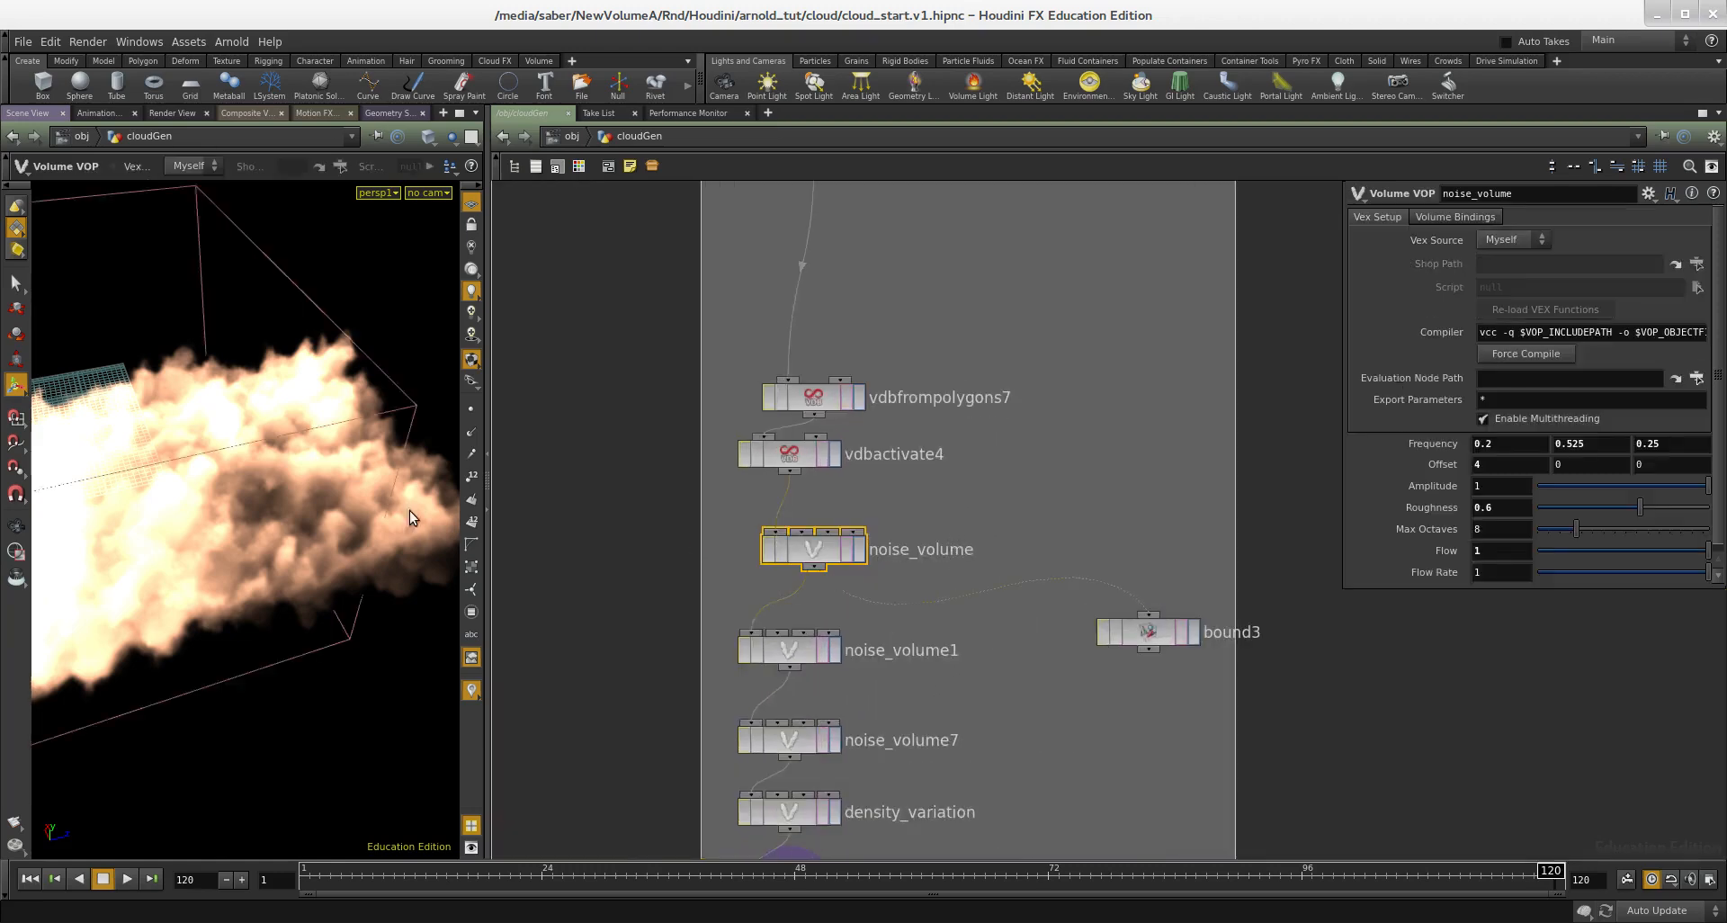
Step: Display noise_volume and noise_volume1 in turn and examine the resulting cloud from different angles
left_click(860, 550)
right_click_drag(268, 461, 77, 487, "alt")
left_click_drag(77, 488, 369, 539, "alt")
middle_click_drag(929, 623, 954, 540)
left_click_drag(955, 599, 974, 599)
left_click(860, 566)
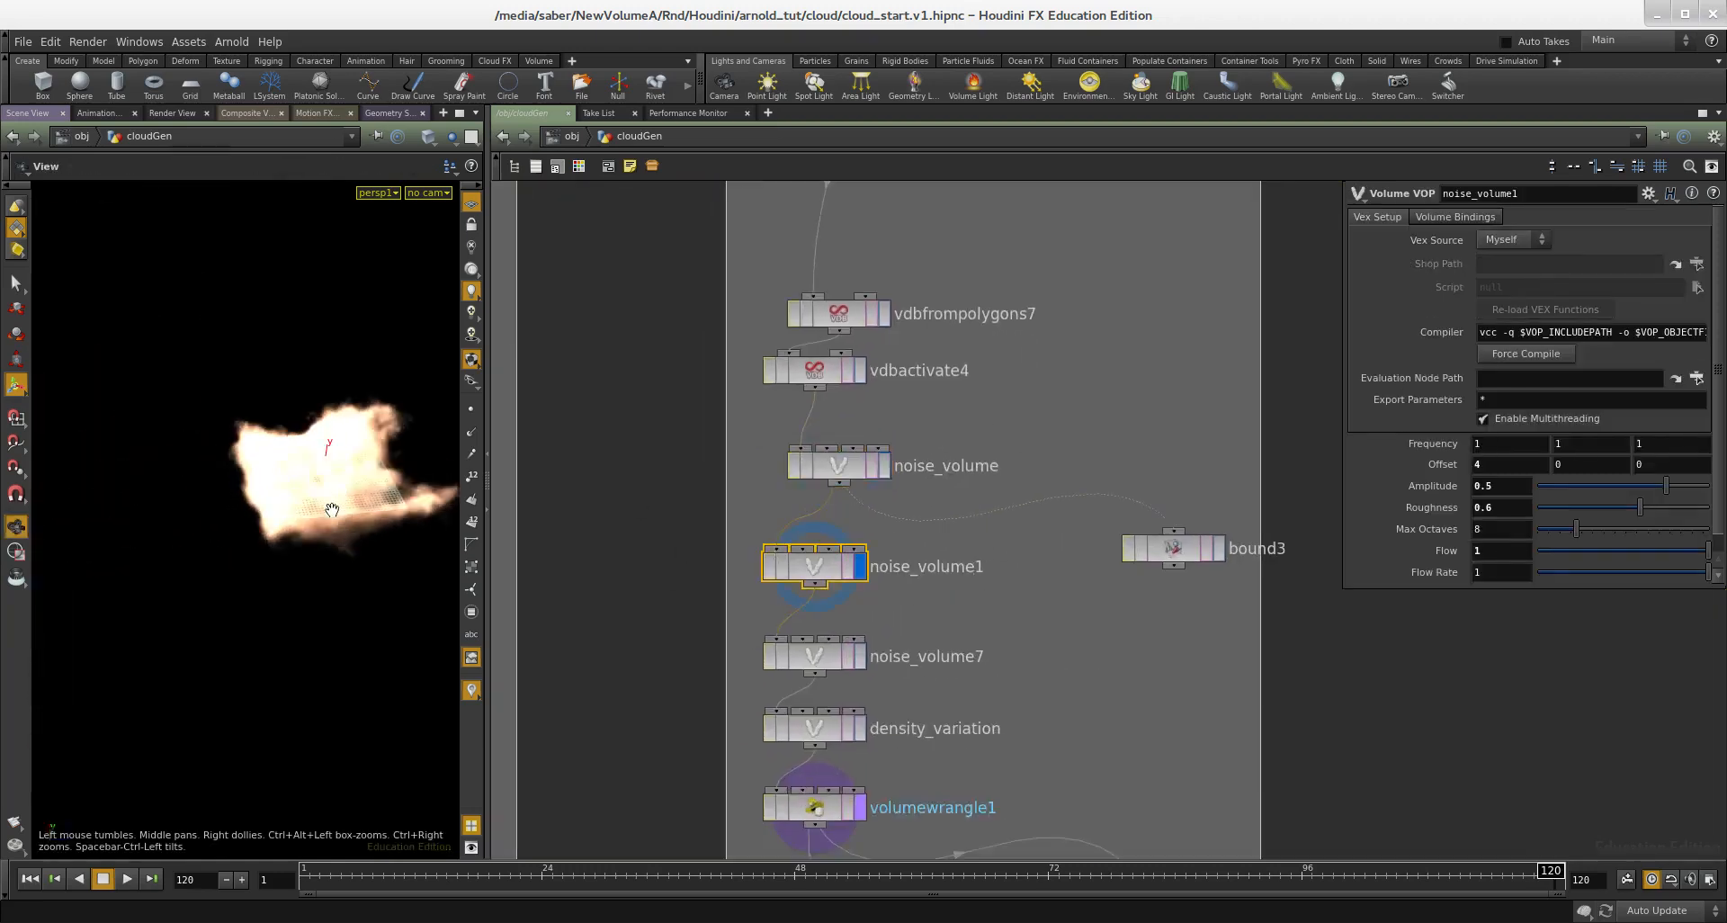
left_click_drag(332, 505, 362, 471, "alt")
middle_click_drag(362, 470, 282, 494, "alt")
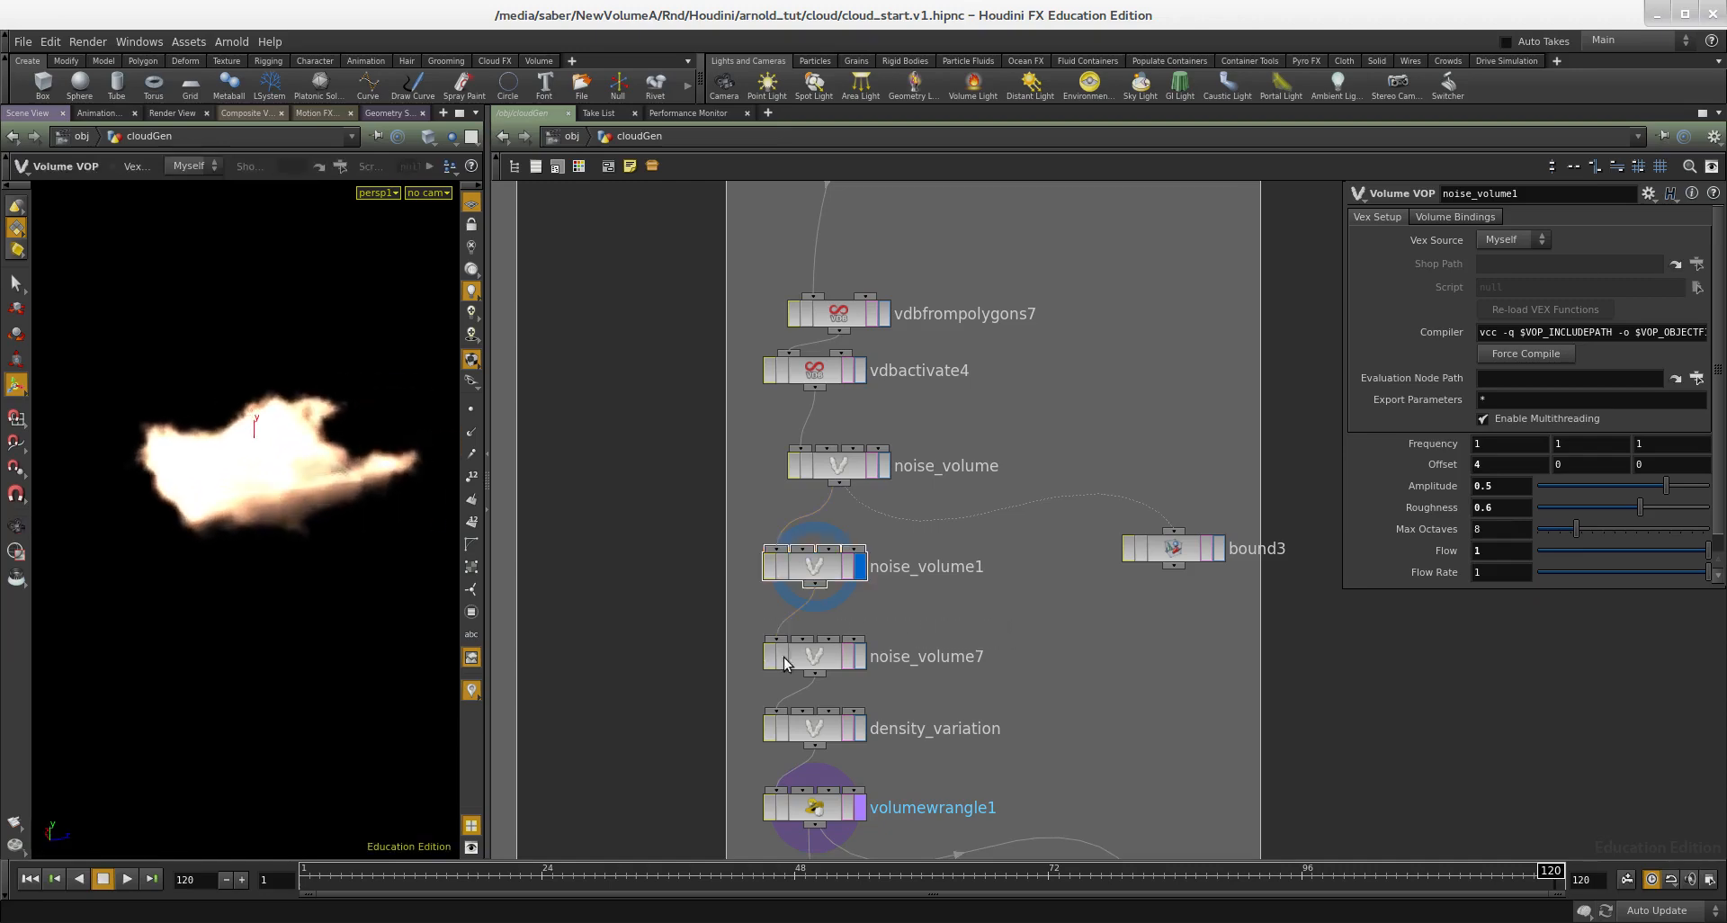
Step: Display noise_volume7 and density_variation in turn to compare their effect on the cloud
left_click_drag(769, 656, 976, 678)
key("r")
middle_click_drag(990, 687, 1050, 532)
left_click_drag(815, 541, 993, 608)
key("r")
middle_click_drag(994, 608, 1004, 558)
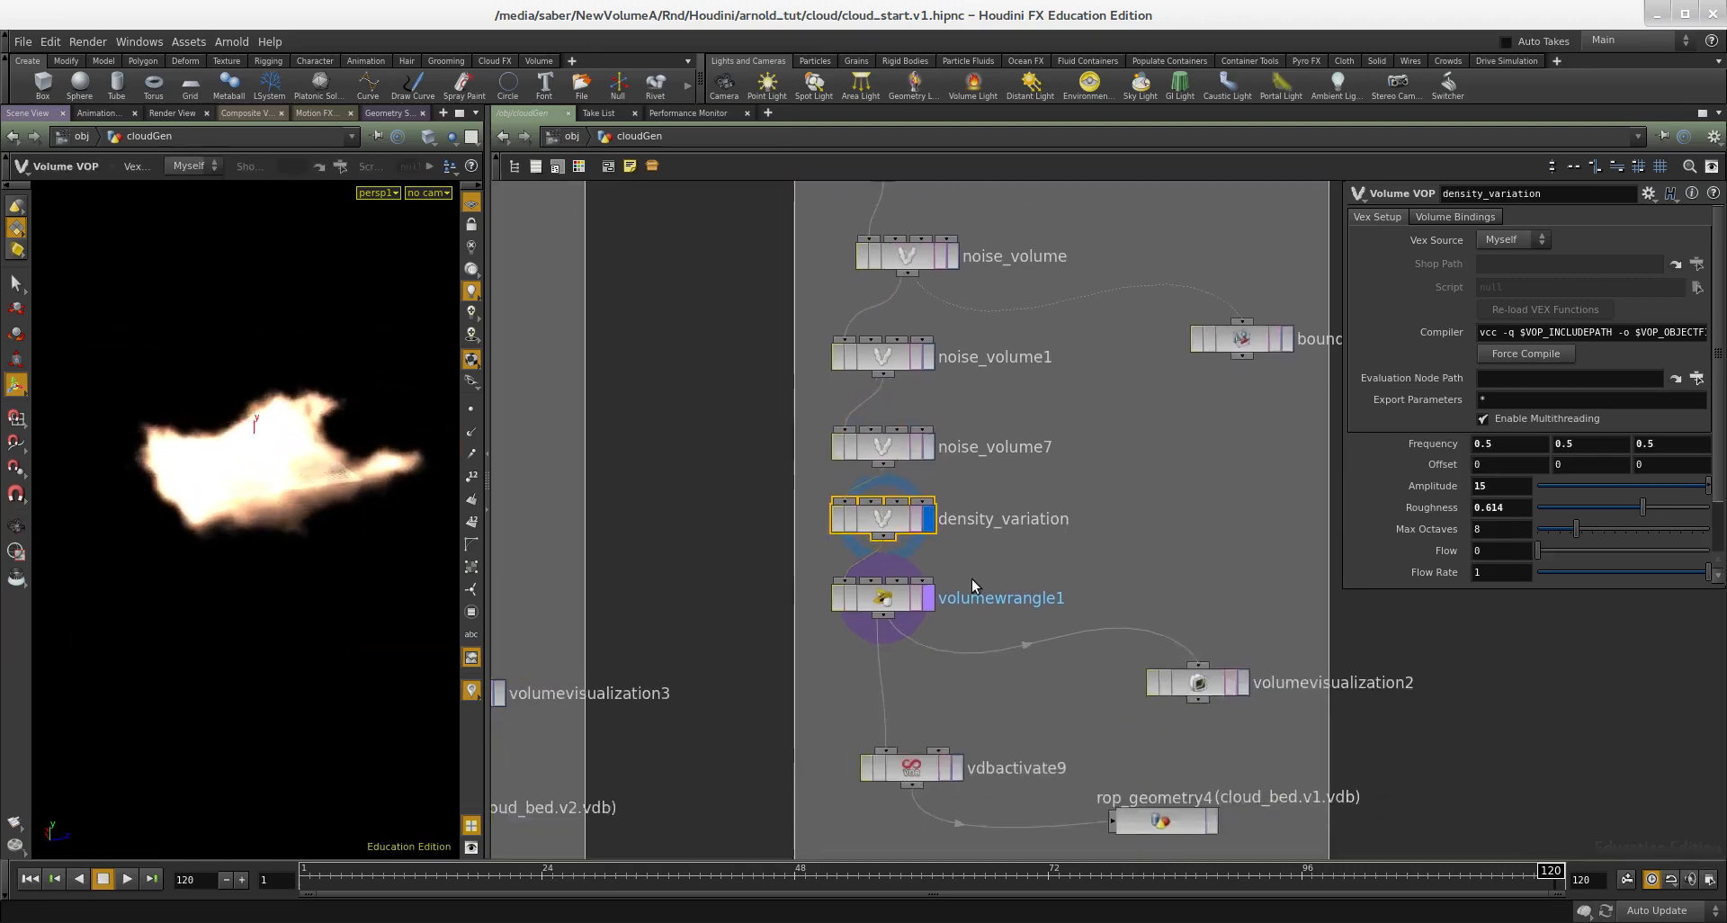
Step: Display volumewrangle1 and vdbactivate9 in turn to check the final density and pruning stages
left_click_drag(1004, 559, 817, 625)
key("r")
middle_click_drag(1004, 696, 989, 590)
left_click_drag(987, 590, 820, 669)
key("r")
middle_click_drag(1011, 607, 990, 565)
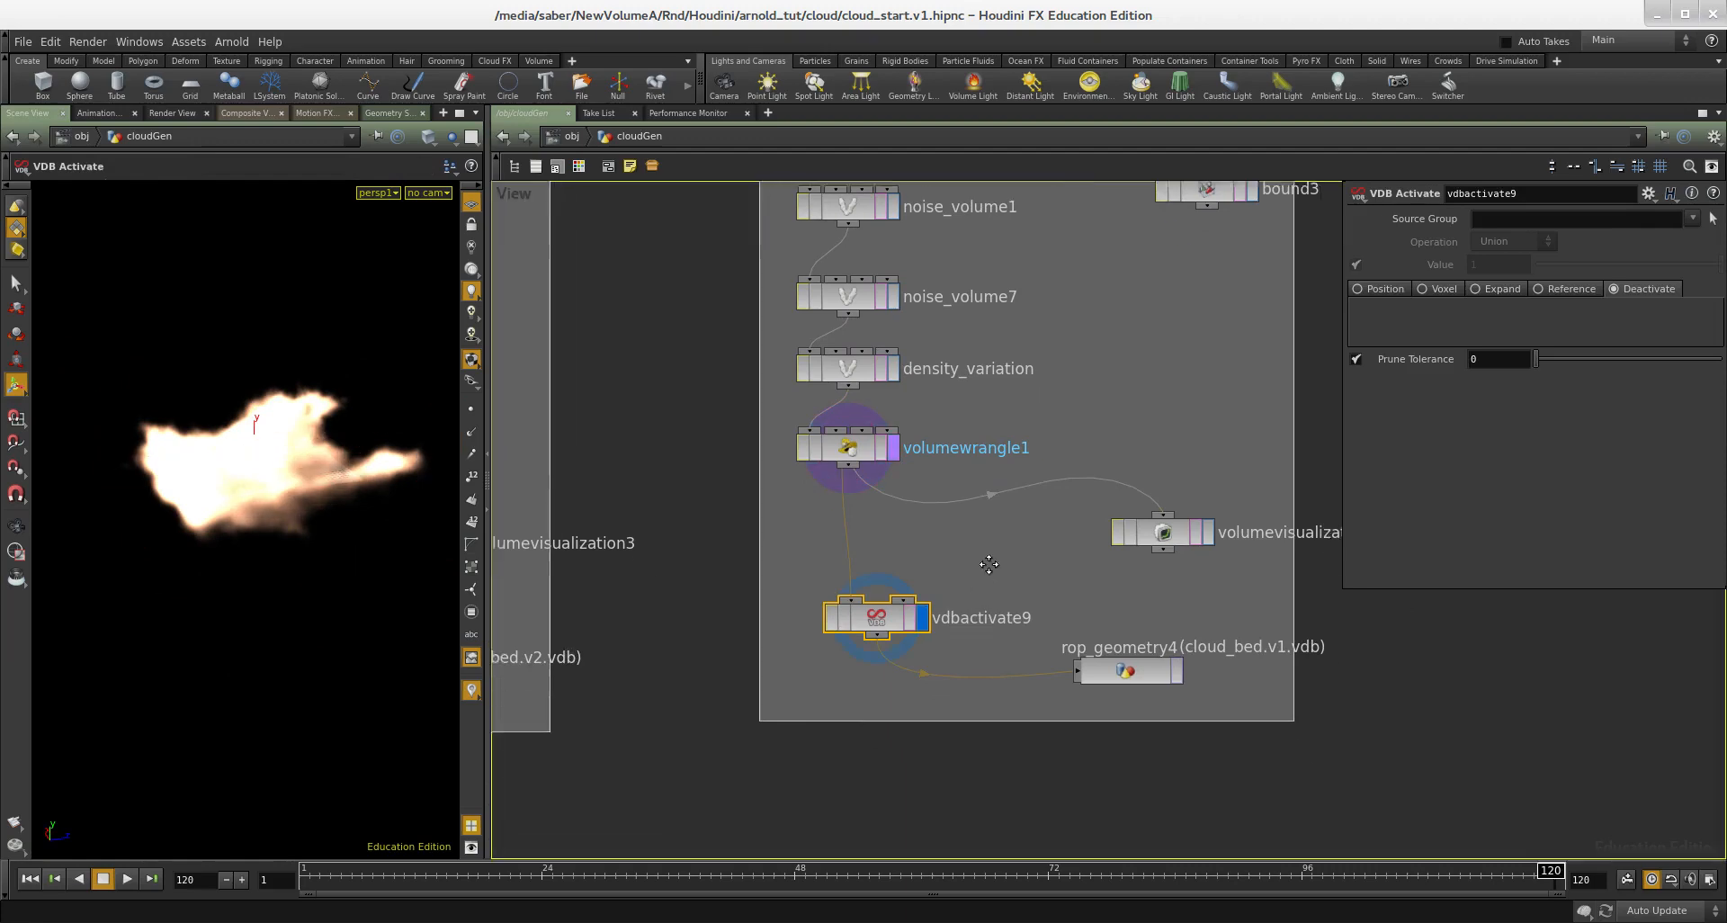
Step: Review the output settings of rop_geometry4 and look over the variation networks, ending on vdbactivate9
left_click(1126, 667)
scroll(1098, 702, "down", 3)
middle_click_drag(1066, 736, 1281, 633)
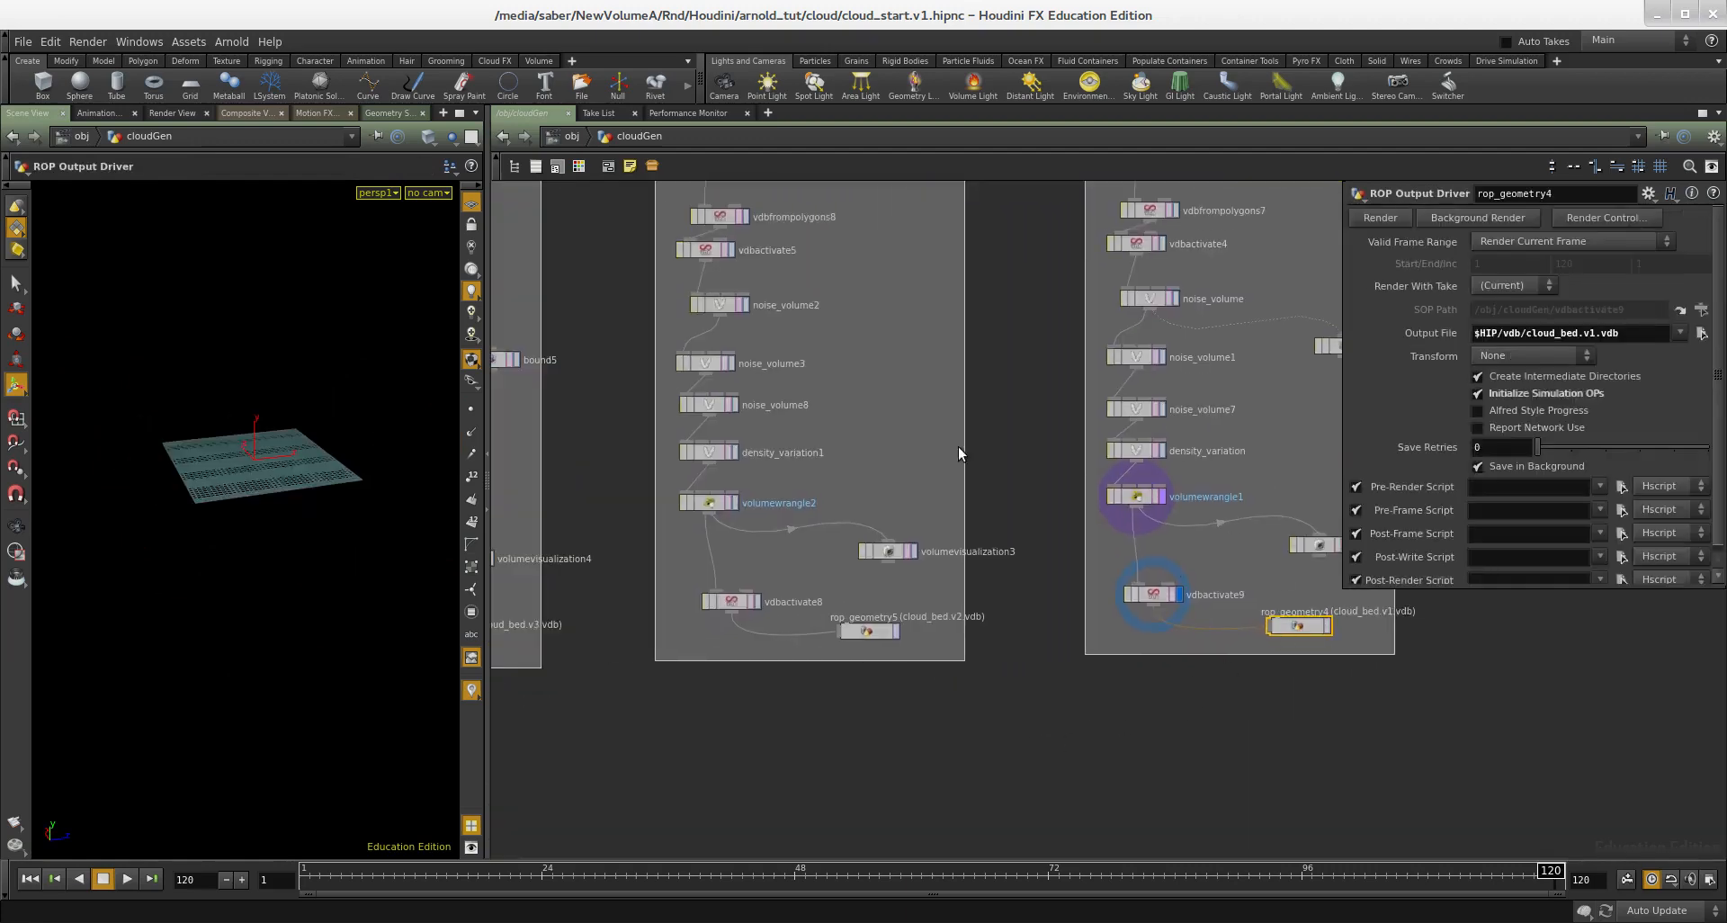
scroll(958, 450, "down", 5)
middle_click_drag(861, 693, 879, 667)
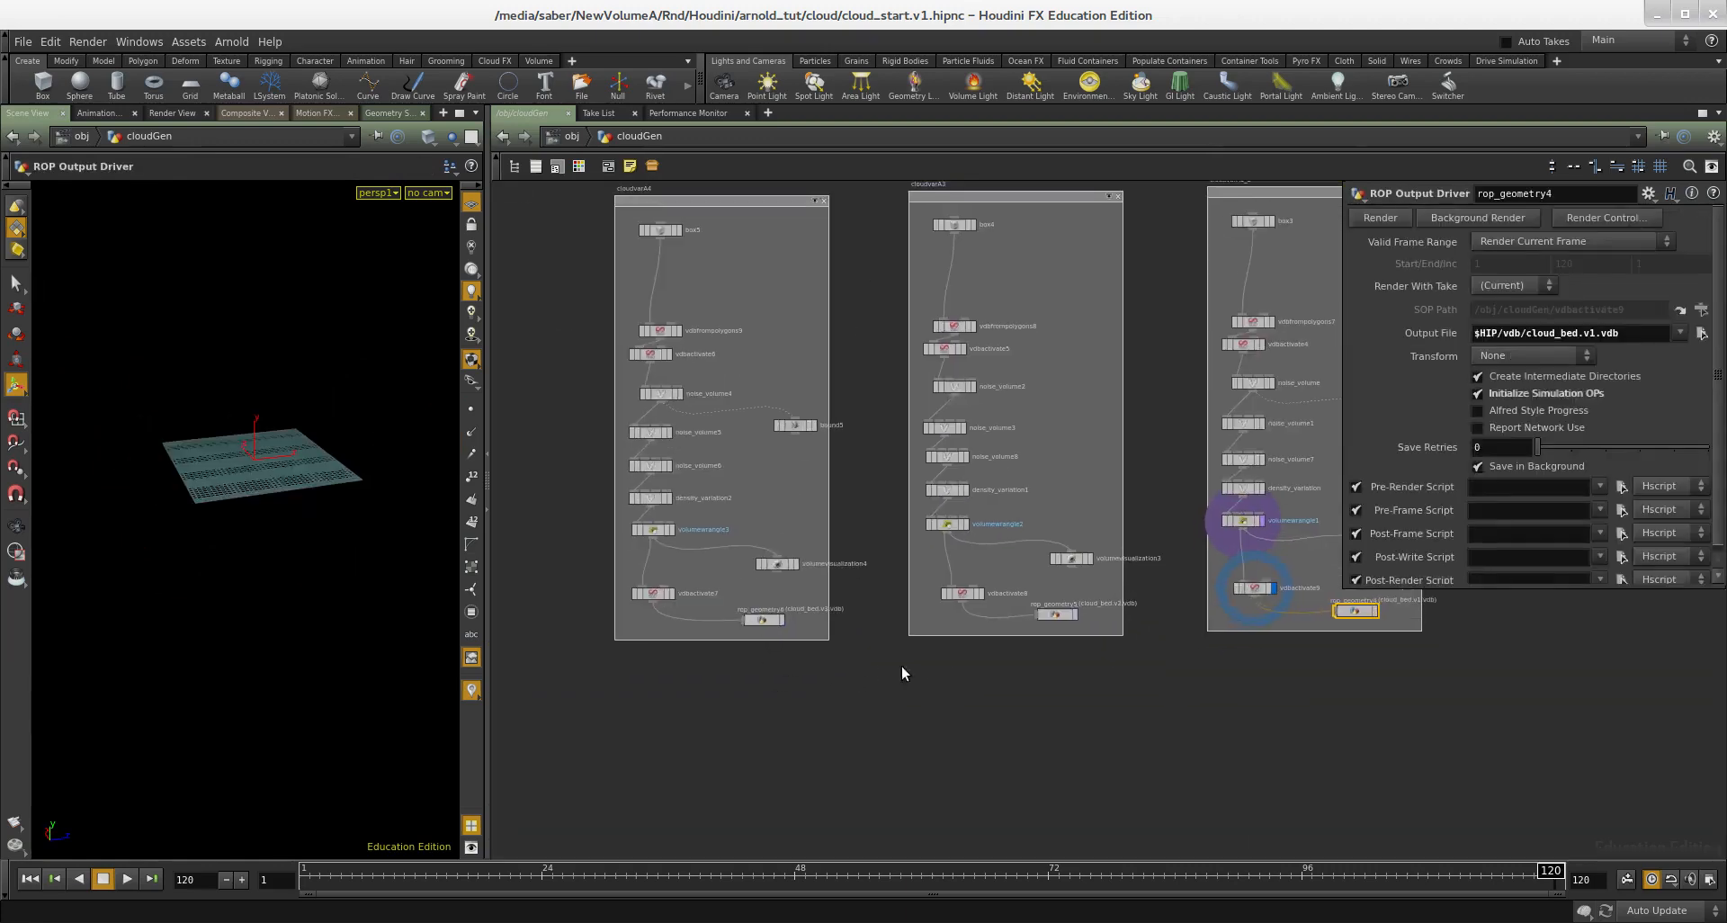
scroll(1050, 667, "down", 2)
middle_click_drag(1340, 645, 1058, 623)
scroll(1058, 622, "up", 3)
left_click(824, 581)
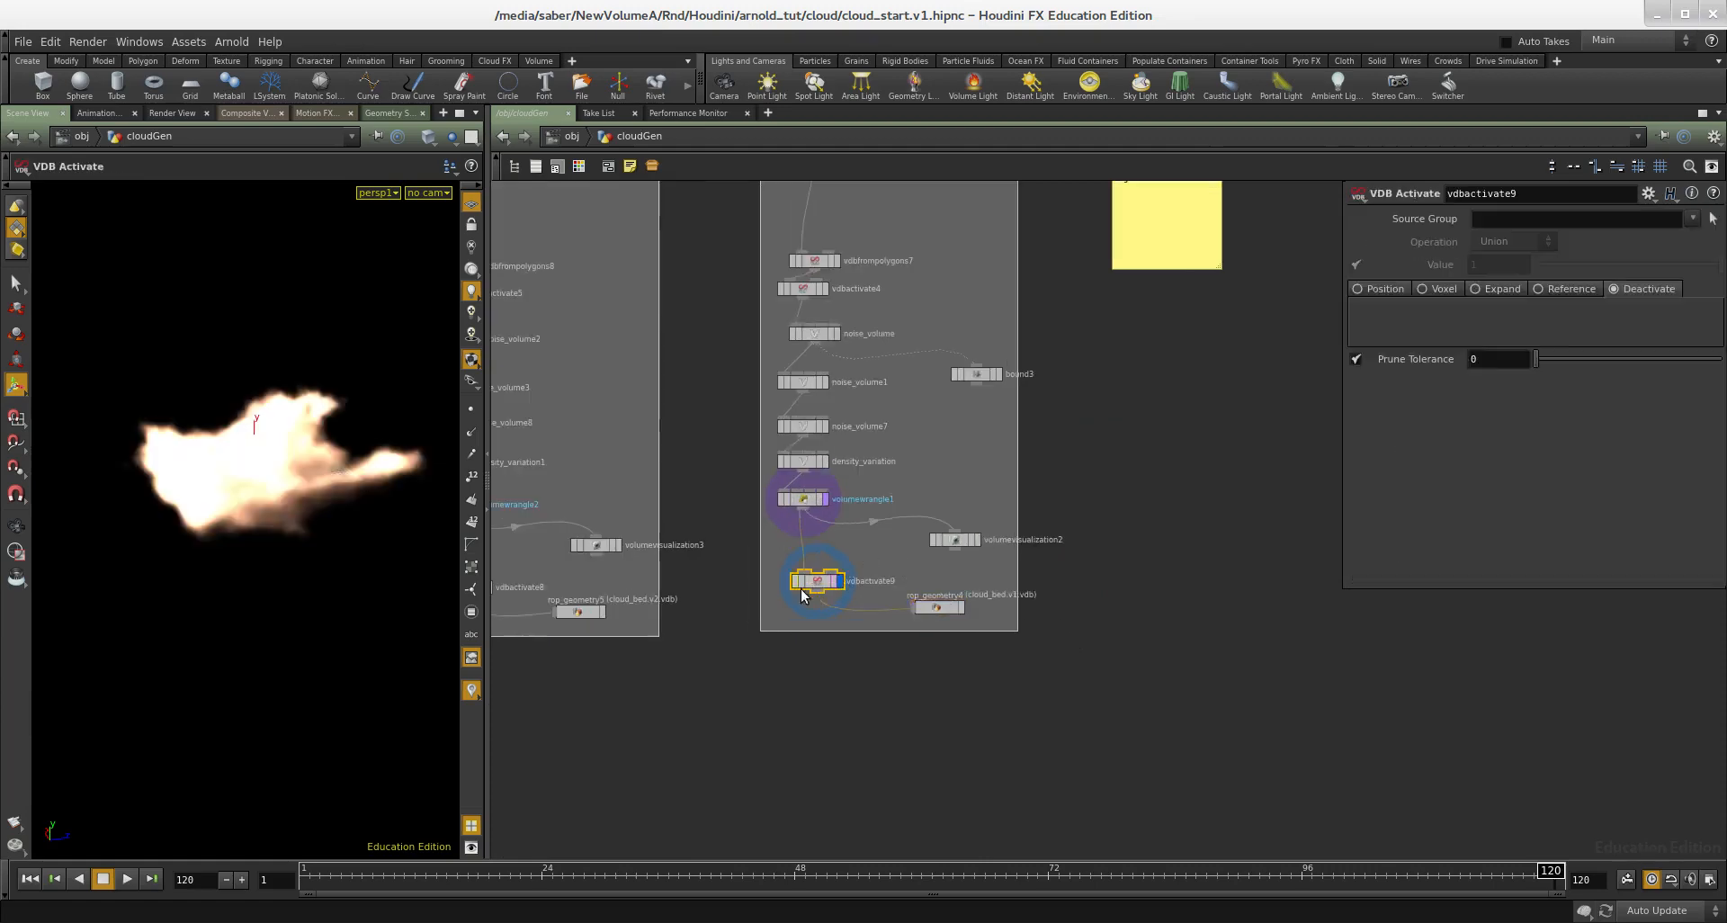
Step: Look at vdbactivate8 and the rop_geometry5 output for cloud_bed.v2.vdb, and return to the first variation network
middle_click_drag(628, 670, 1014, 667)
scroll(747, 627, "up", 2)
middle_click_drag(1008, 549, 890, 574)
left_click_drag(884, 566, 733, 649)
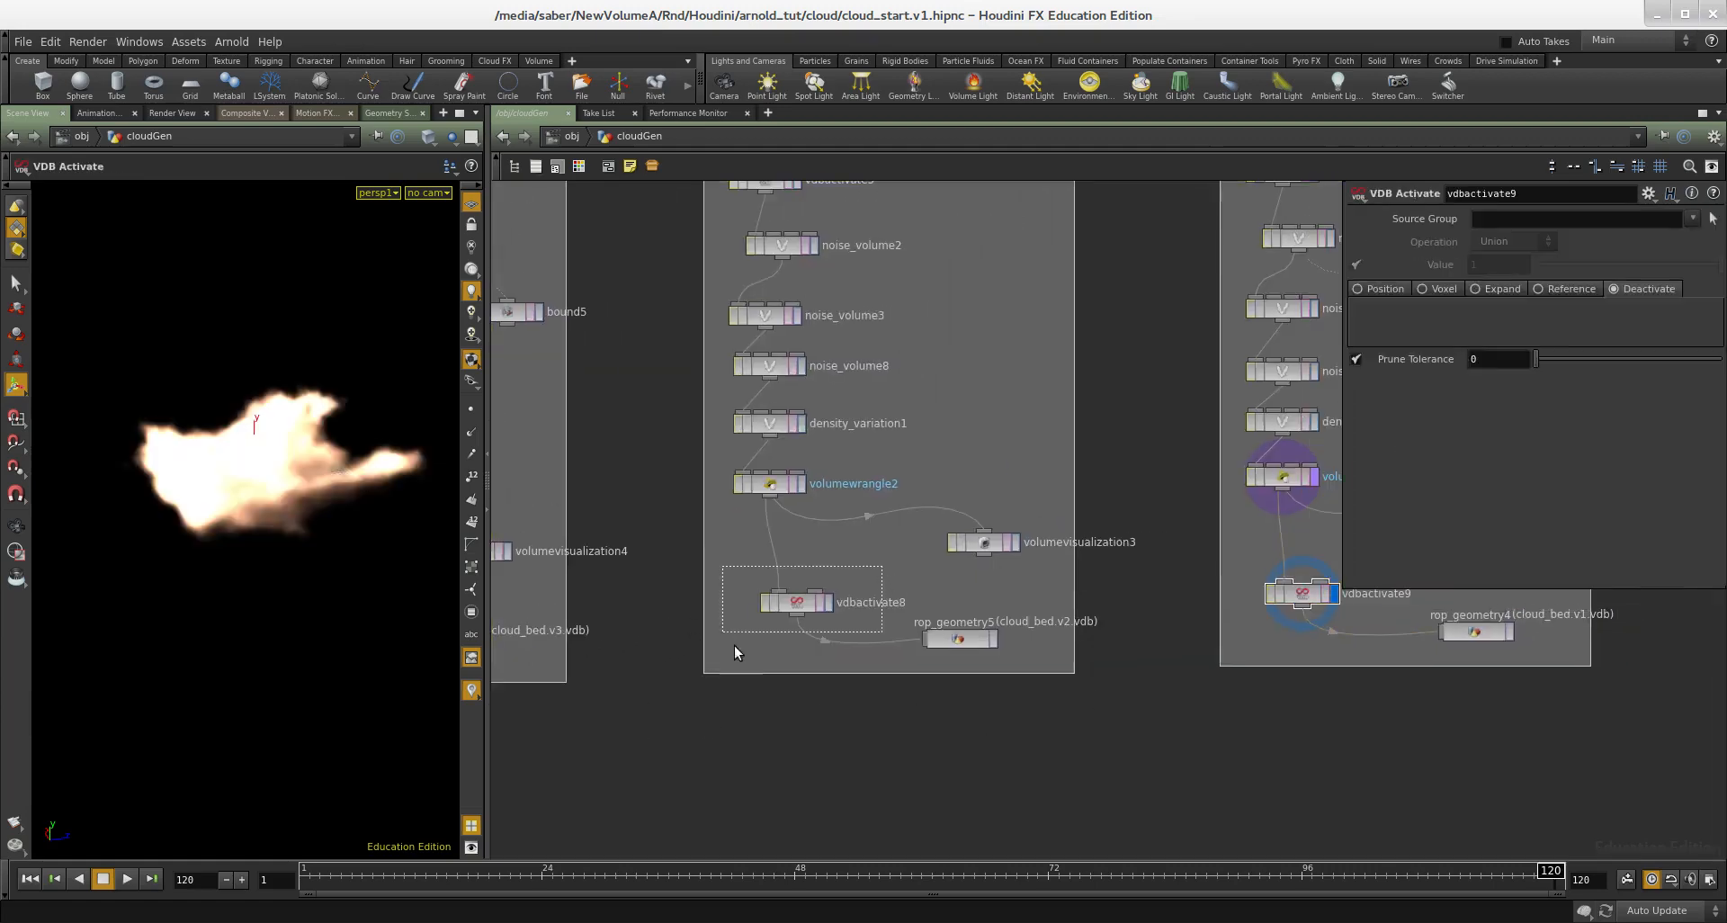
scroll(1200, 757, "down", 1)
middle_click_drag(1200, 757, 750, 706)
scroll(1015, 569, "up", 3)
Step: Add a File node below rop_geometry4's network box and load $HIP/vdb/cloud_bed.v1.vdb in it
left_click(990, 622)
middle_click_drag(1017, 749, 1038, 592)
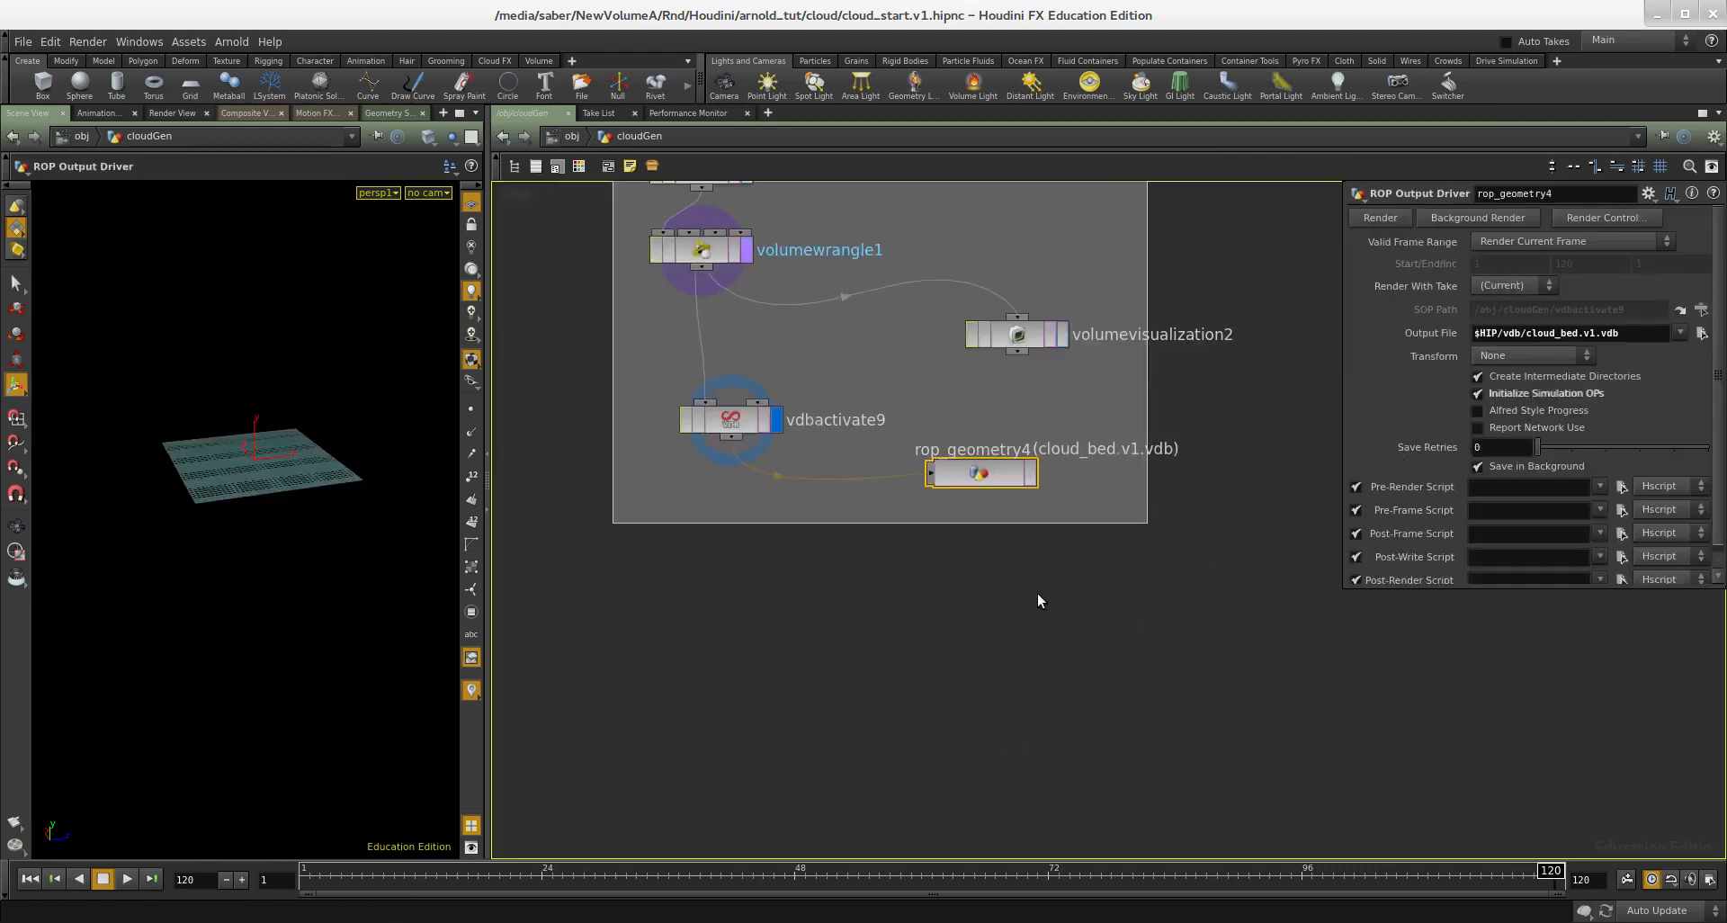
key("Tab")
type("file")
key("Return")
key("Return")
left_click_drag(1558, 243, 1450, 244)
type("$HIP/vdb/cloud_bed.v1.vdb")
key("Return")
Step: Display the file1 node and view its cached cloud from several angles
middle_click_drag(1147, 698, 1137, 630)
left_click(933, 614)
left_click(943, 614)
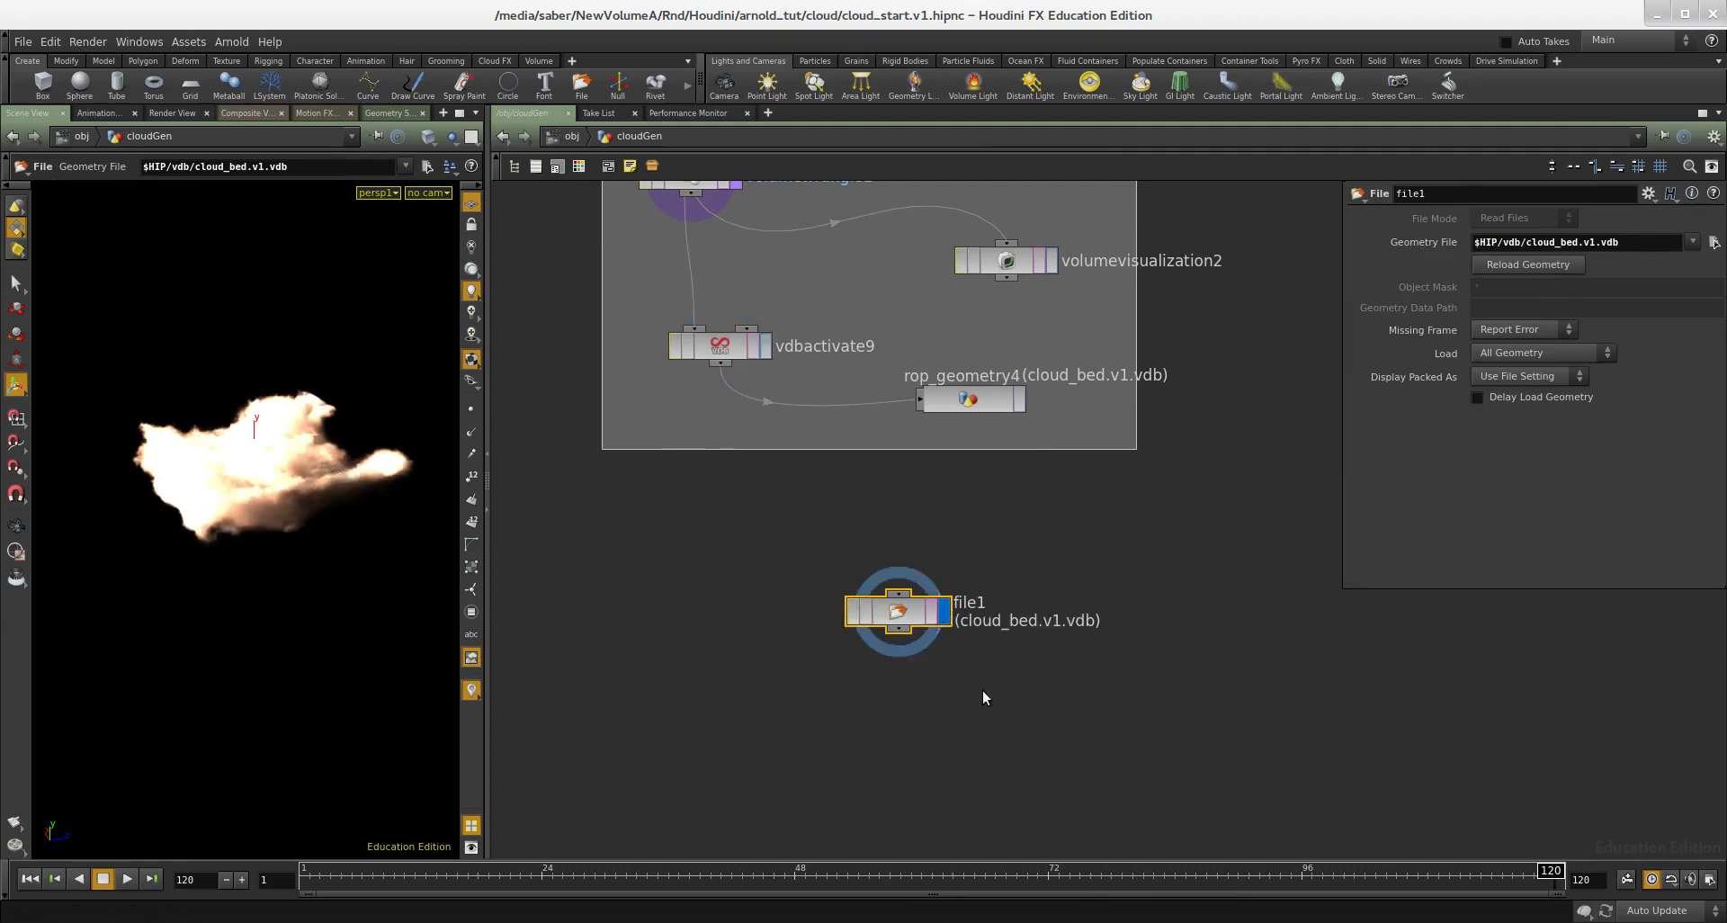
middle_click_drag(984, 691, 984, 640)
left_click_drag(278, 509, 216, 526, "alt")
right_click_drag(216, 526, 256, 499, "alt")
left_click_drag(256, 499, 284, 495, "alt")
Step: Duplicate the file1 node and set the copy's Geometry File to $HIP/vdb/cloud_bed.v2.vdb
key("ctrl+c")
key("ctrl+v")
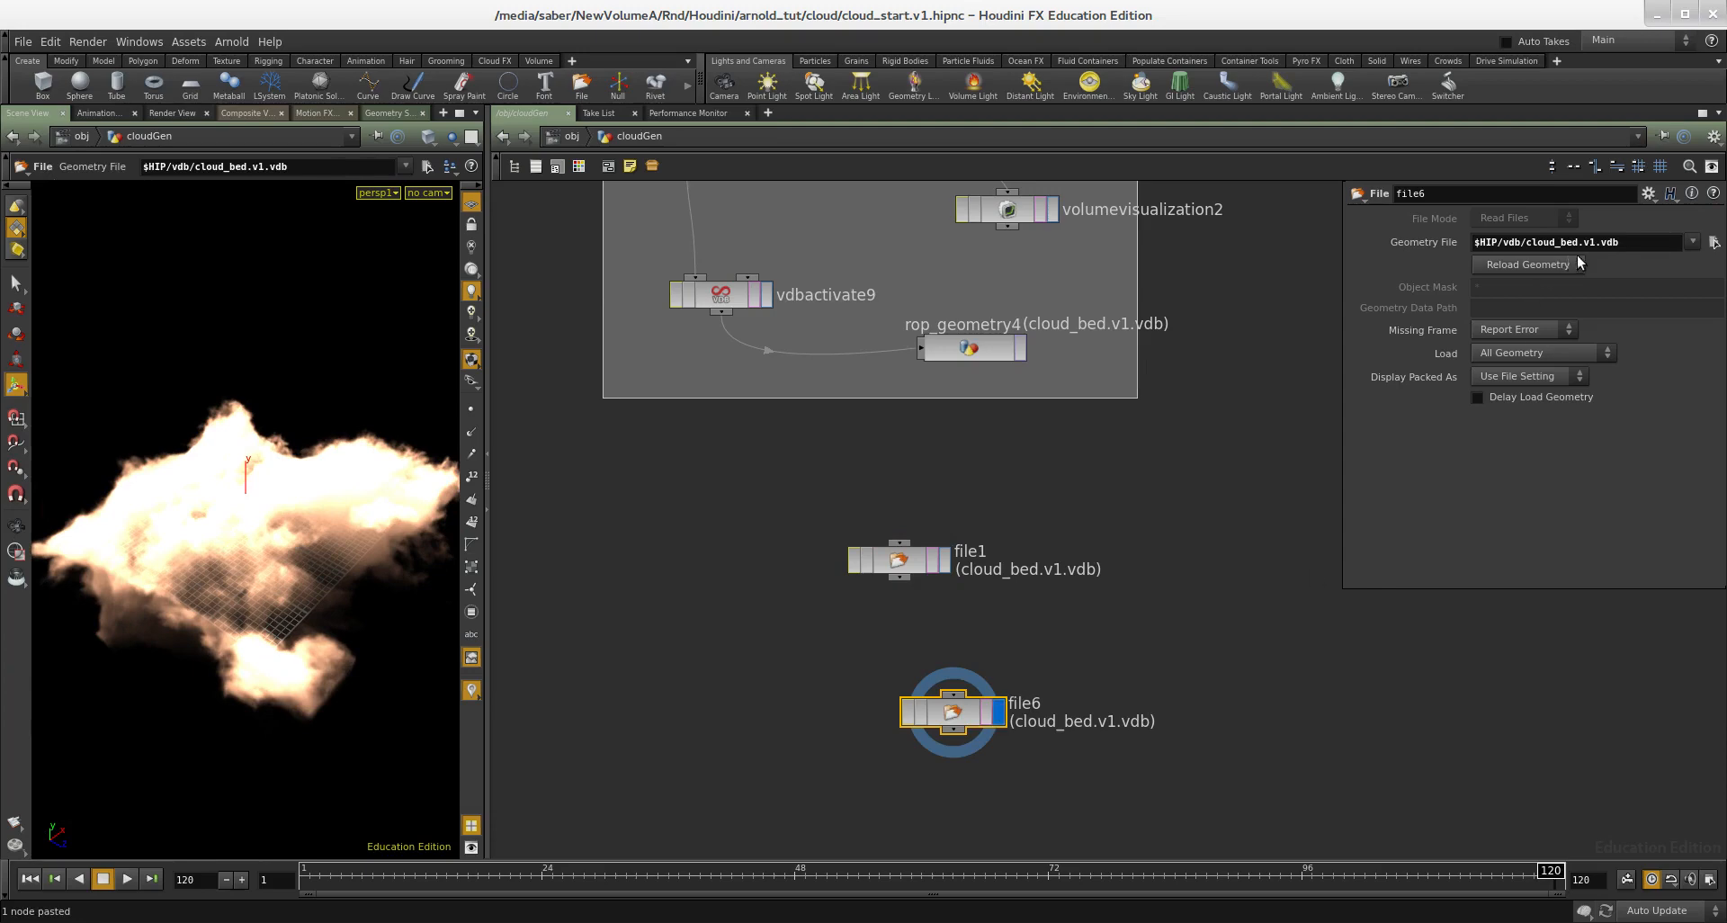
key("Return")
Step: Paste another File node below file6 and point its Geometry File to $HIP/vdb/cloud_bed.v3.vdb
middle_click_drag(1241, 588, 1234, 493)
key("ctrl+v")
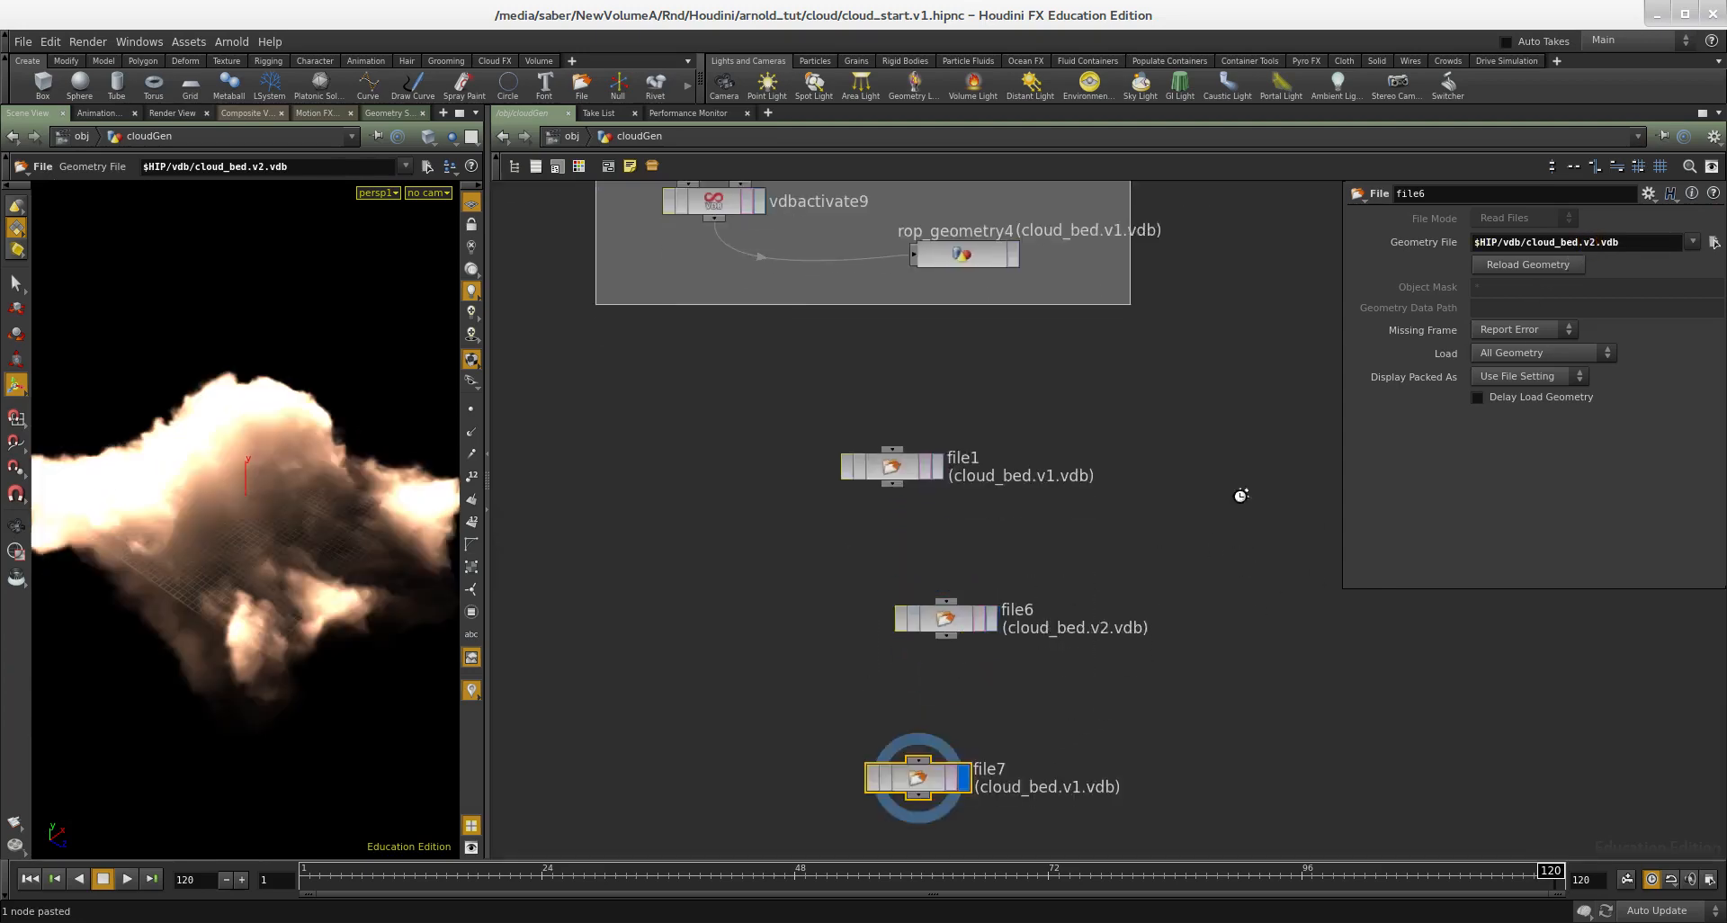
key("ctrl+v")
left_click_drag(1138, 692, 1008, 784)
key("Delete")
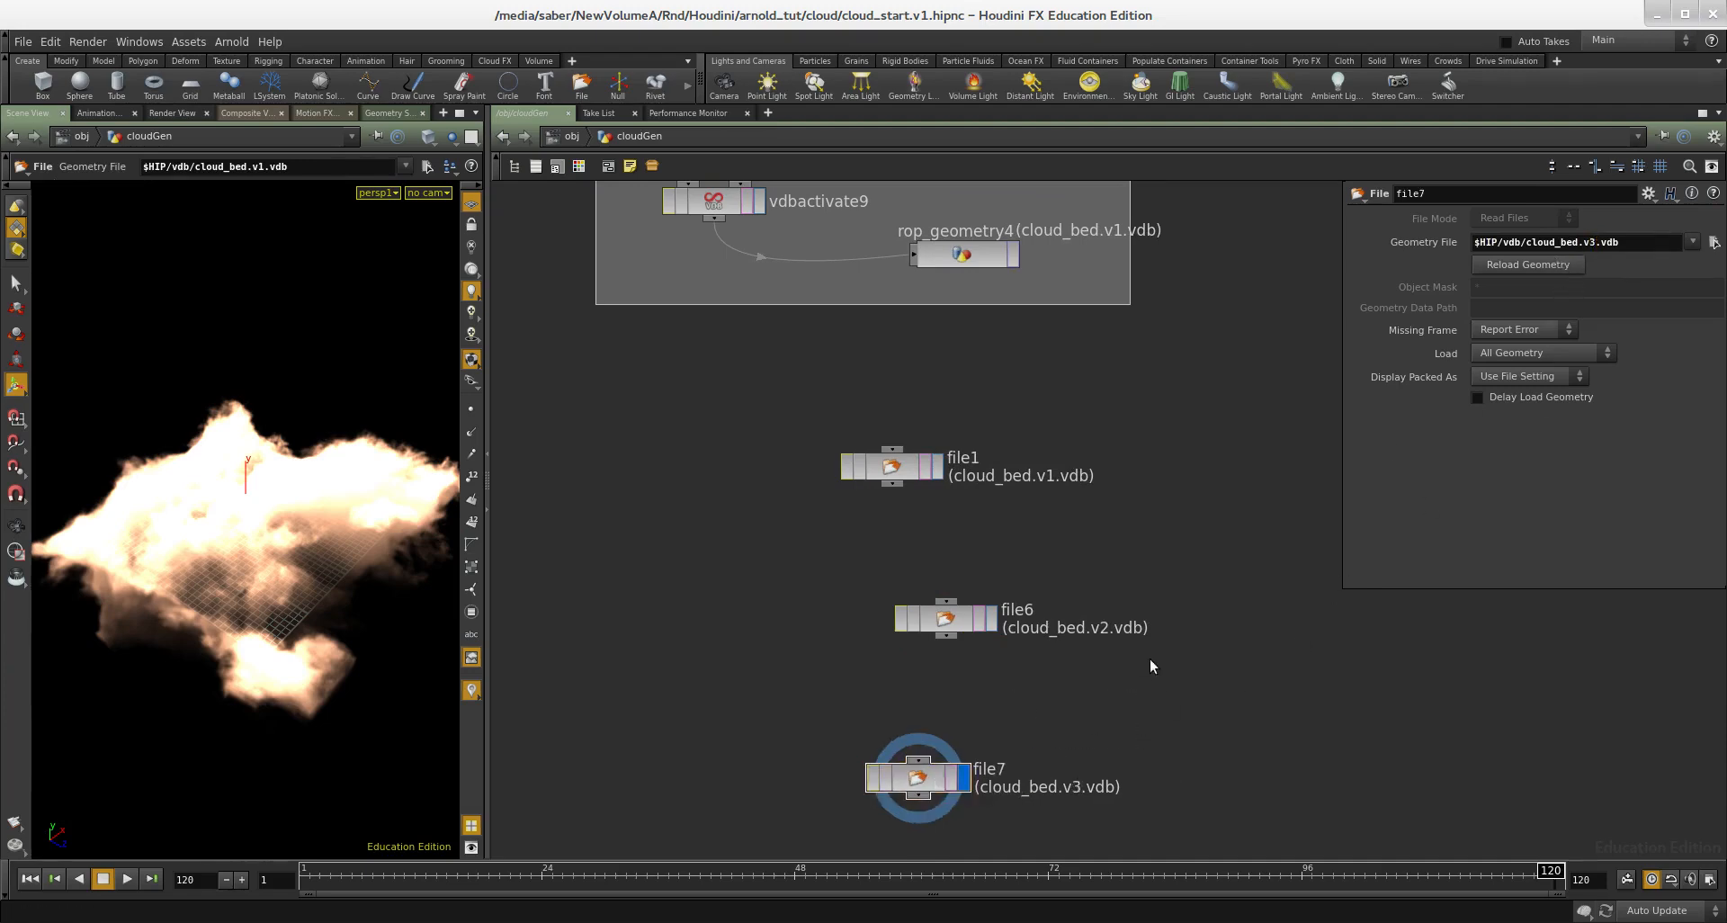
Step: Compare the three cached clouds by displaying file7, file6 and file1 in turn
middle_click_drag(1150, 659, 1142, 585)
left_click_drag(200, 621, 345, 613, "alt")
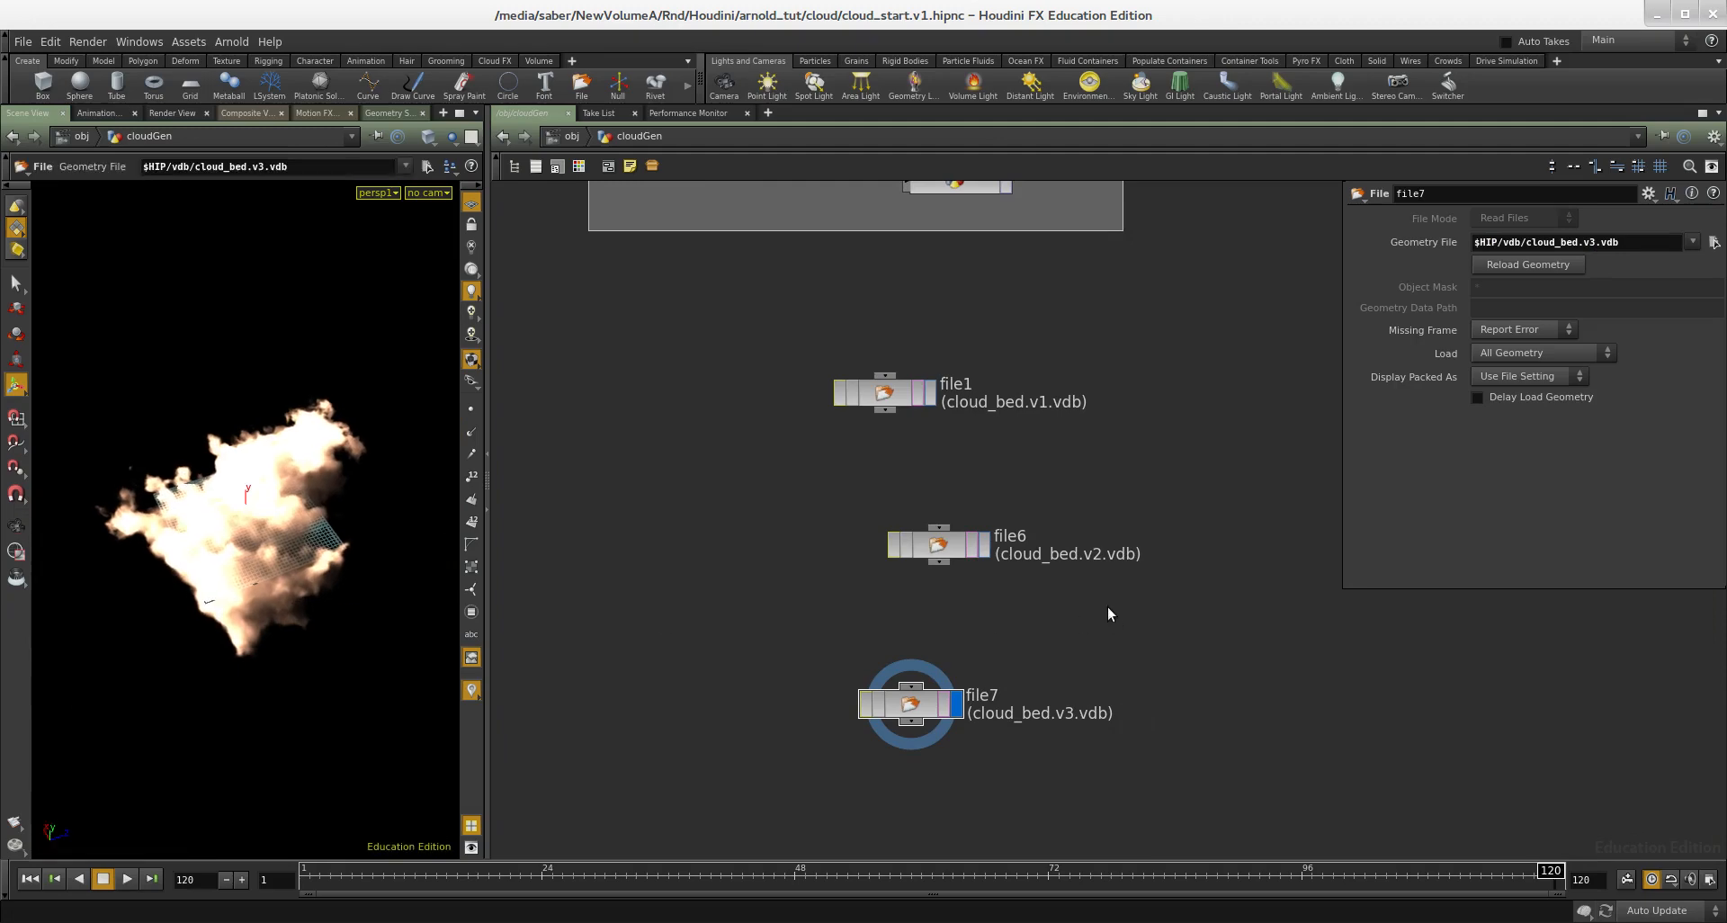
left_click_drag(1050, 586, 939, 516)
key("r")
left_click_drag(997, 462, 882, 401)
key("r")
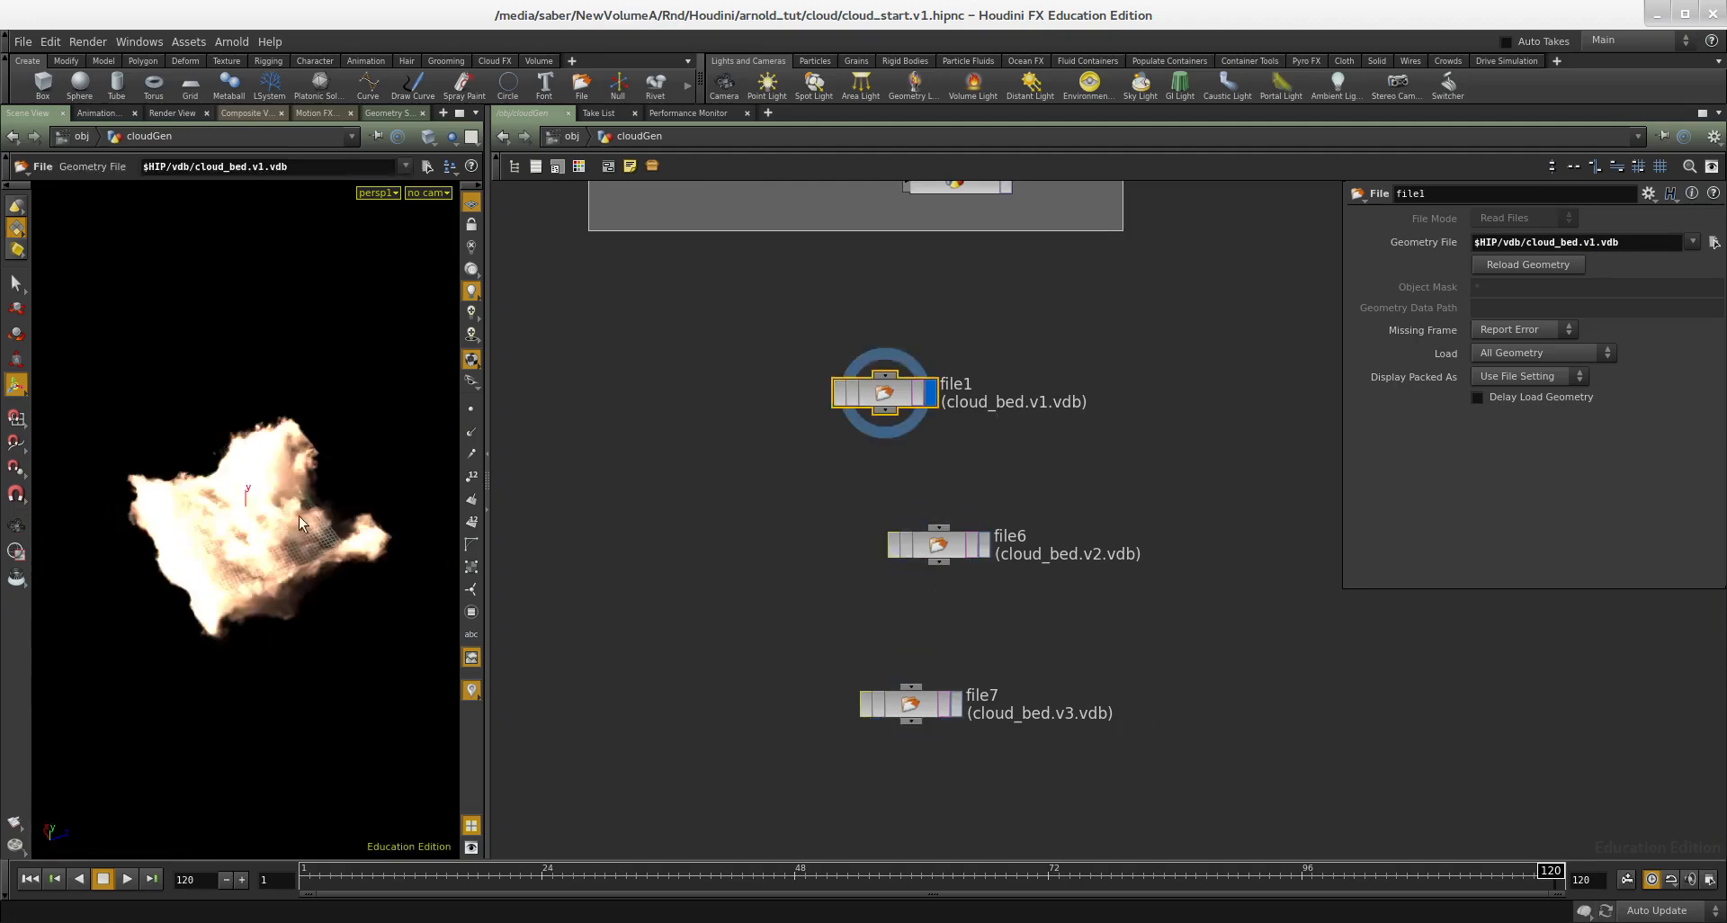
Step: Move file6 closer to file1 and check the rendered cloud preview in MPlay before returning to Houdini
left_click_drag(1078, 482, 910, 530)
left_click_drag(1726, 540, 482, 543, "alt")
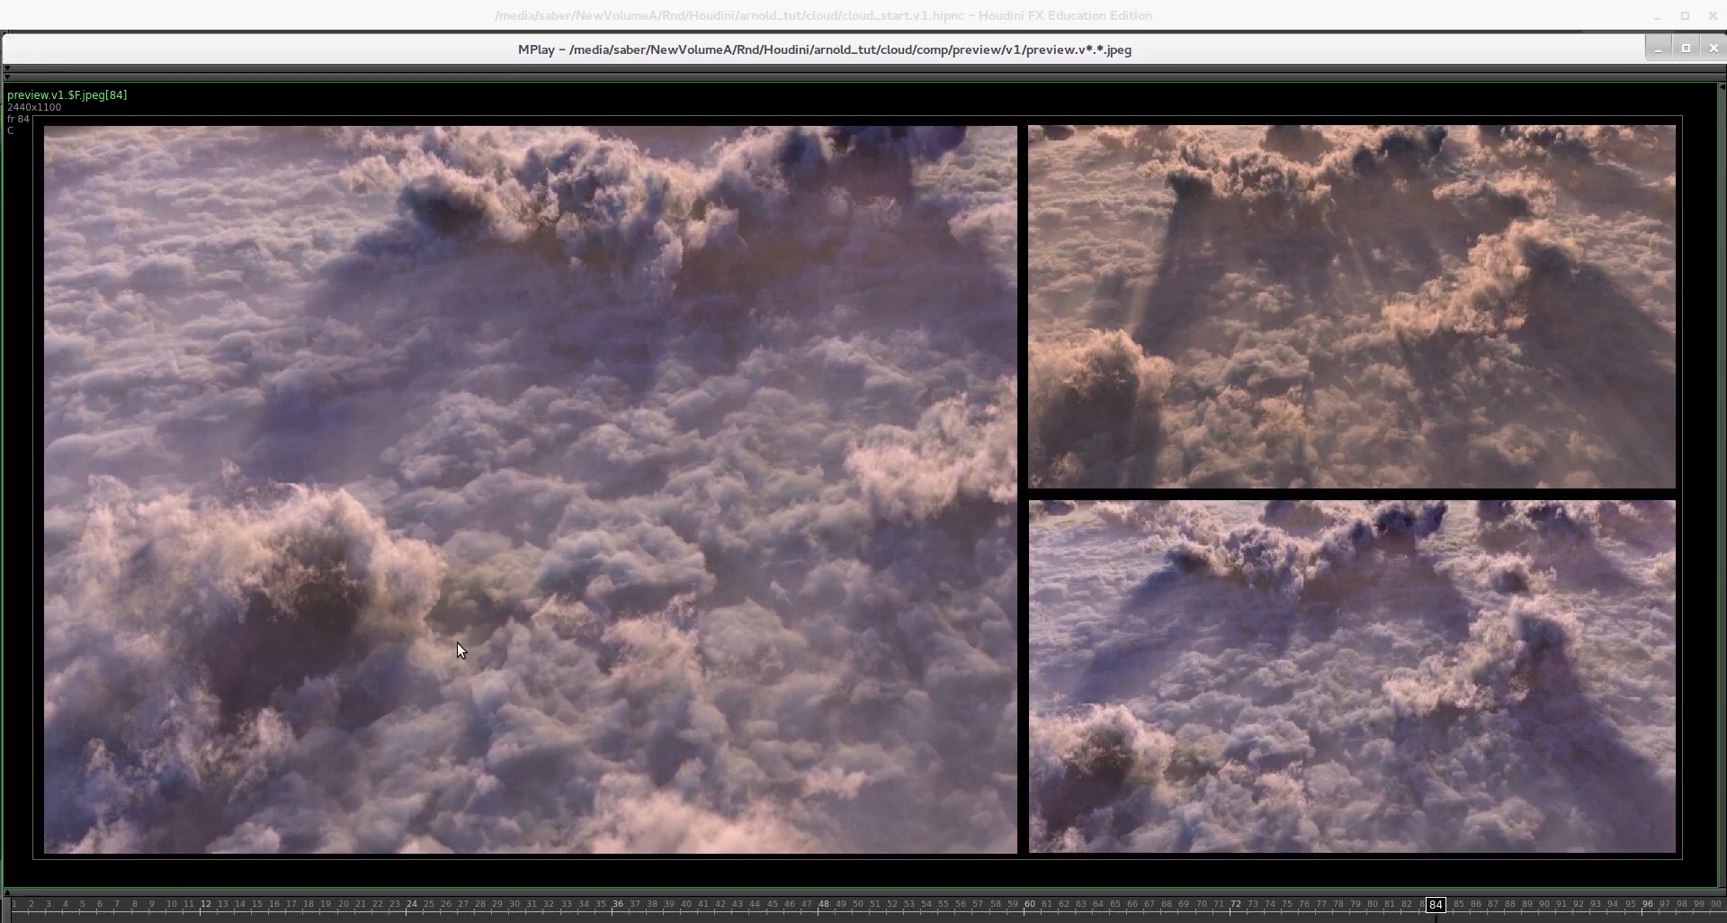
left_click_drag(412, 639, 1726, 635, "alt")
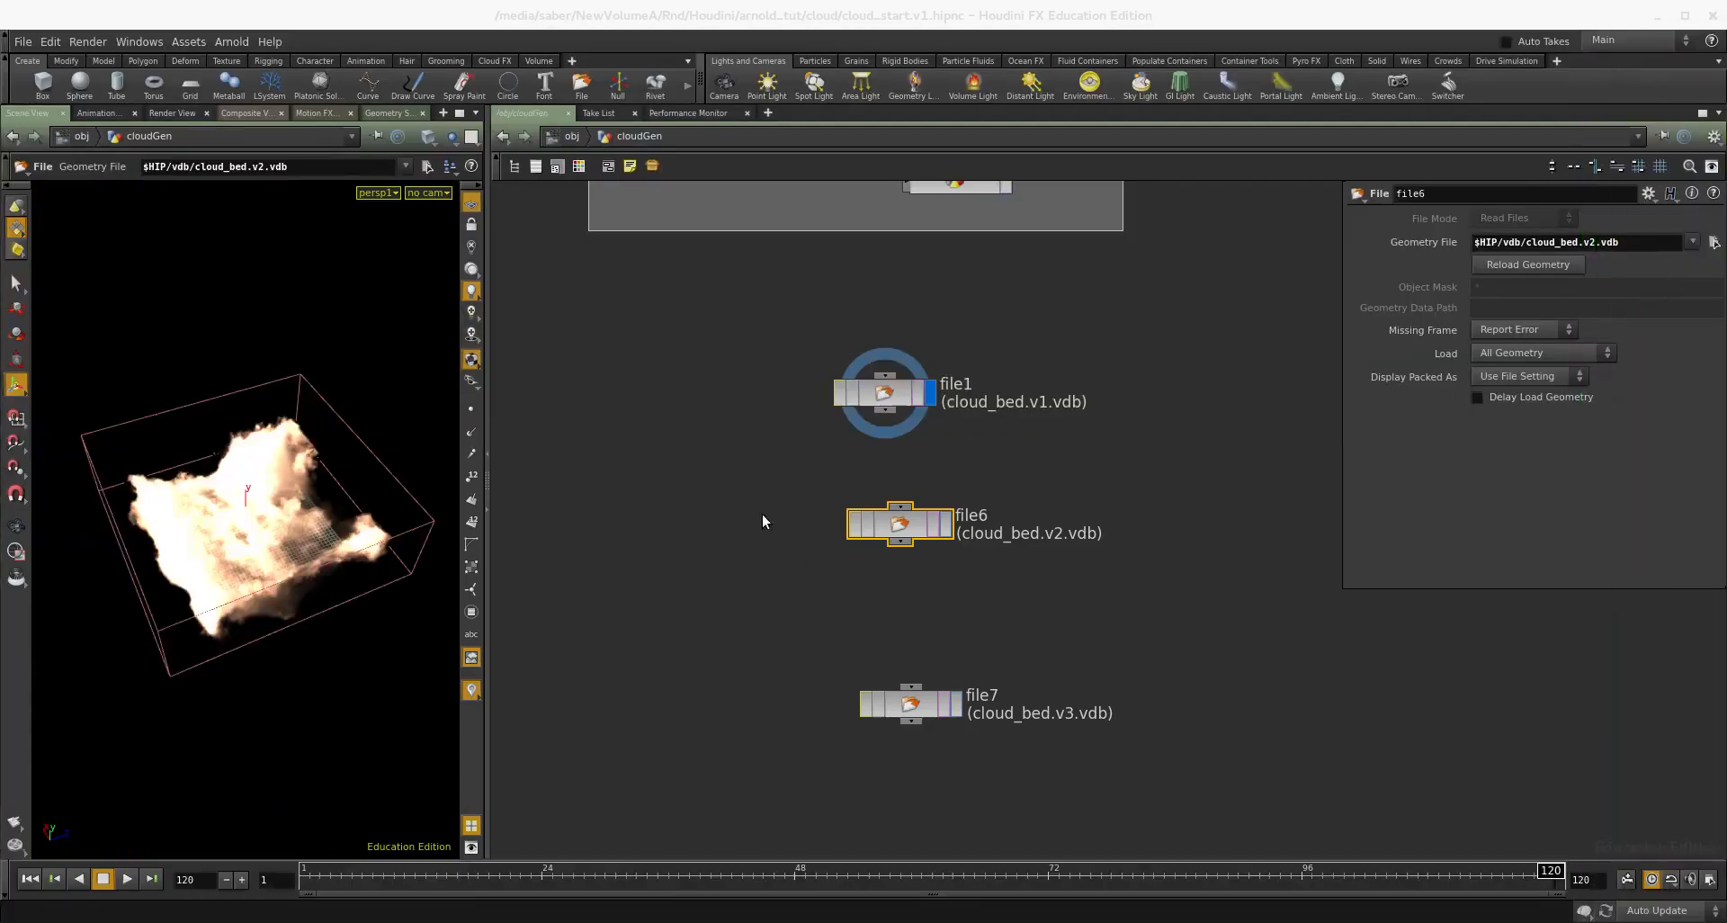
Step: Examine the bounds of the cloud_bed.v3.vdb volume, check the MPlay preview again and return to Houdini
middle_click_drag(1024, 644, 1030, 662)
left_click_drag(1035, 664, 758, 799)
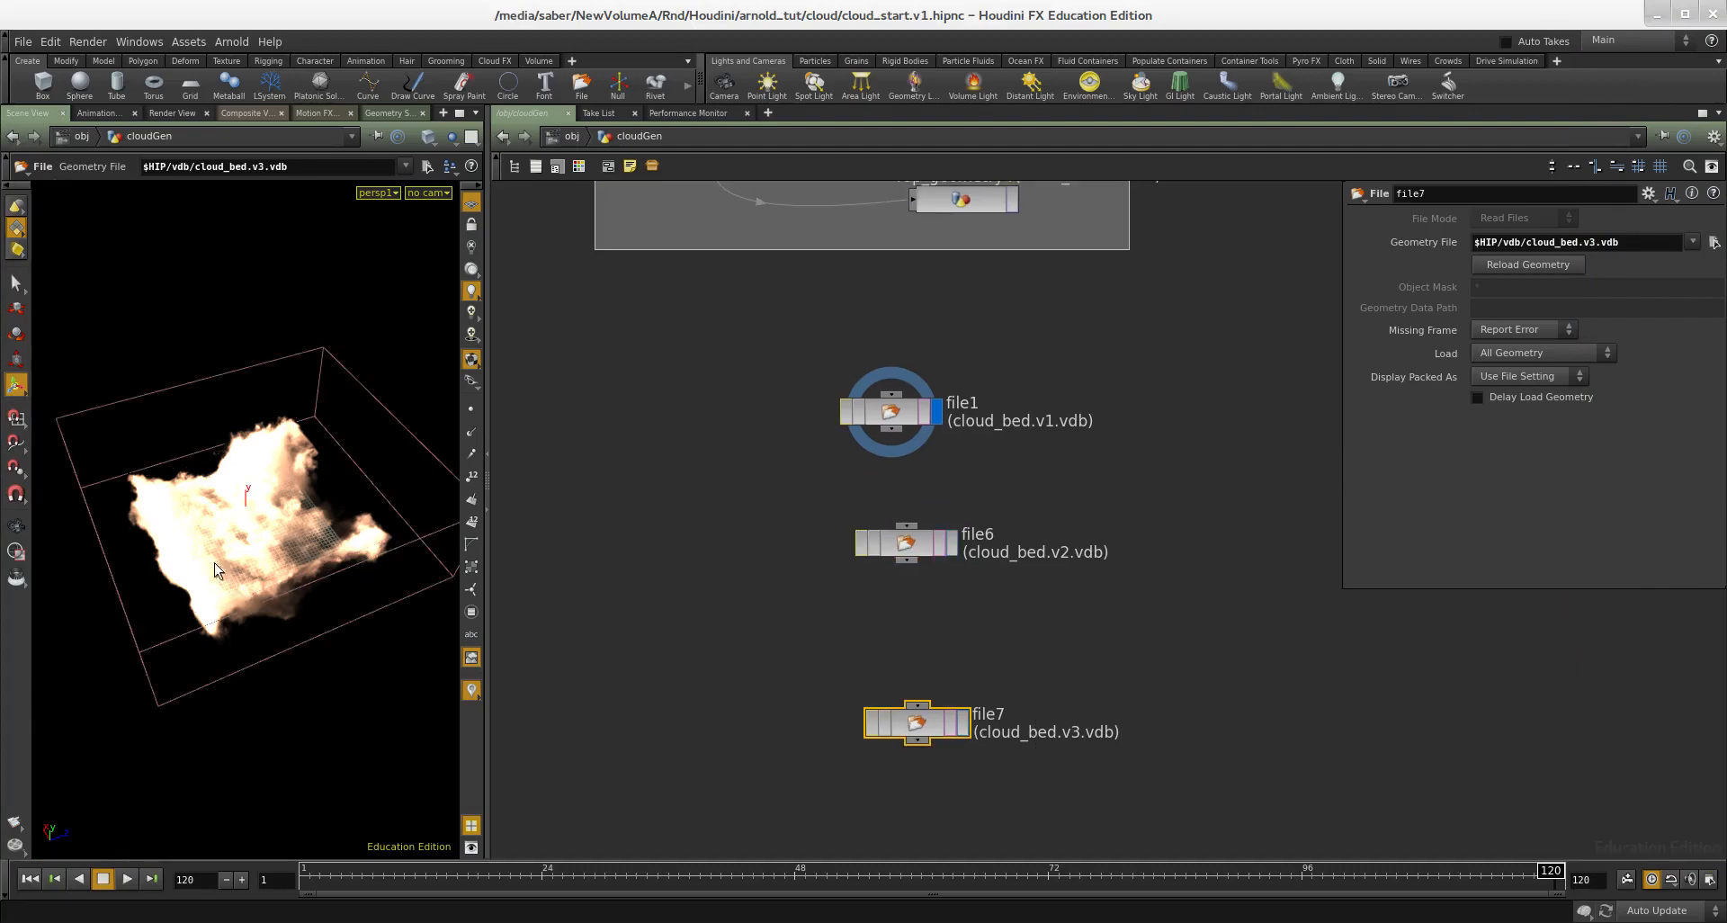
middle_click_drag(1002, 471, 992, 415)
left_click_drag(1017, 302, 742, 742)
middle_click_drag(728, 670, 746, 713)
left_click(742, 681)
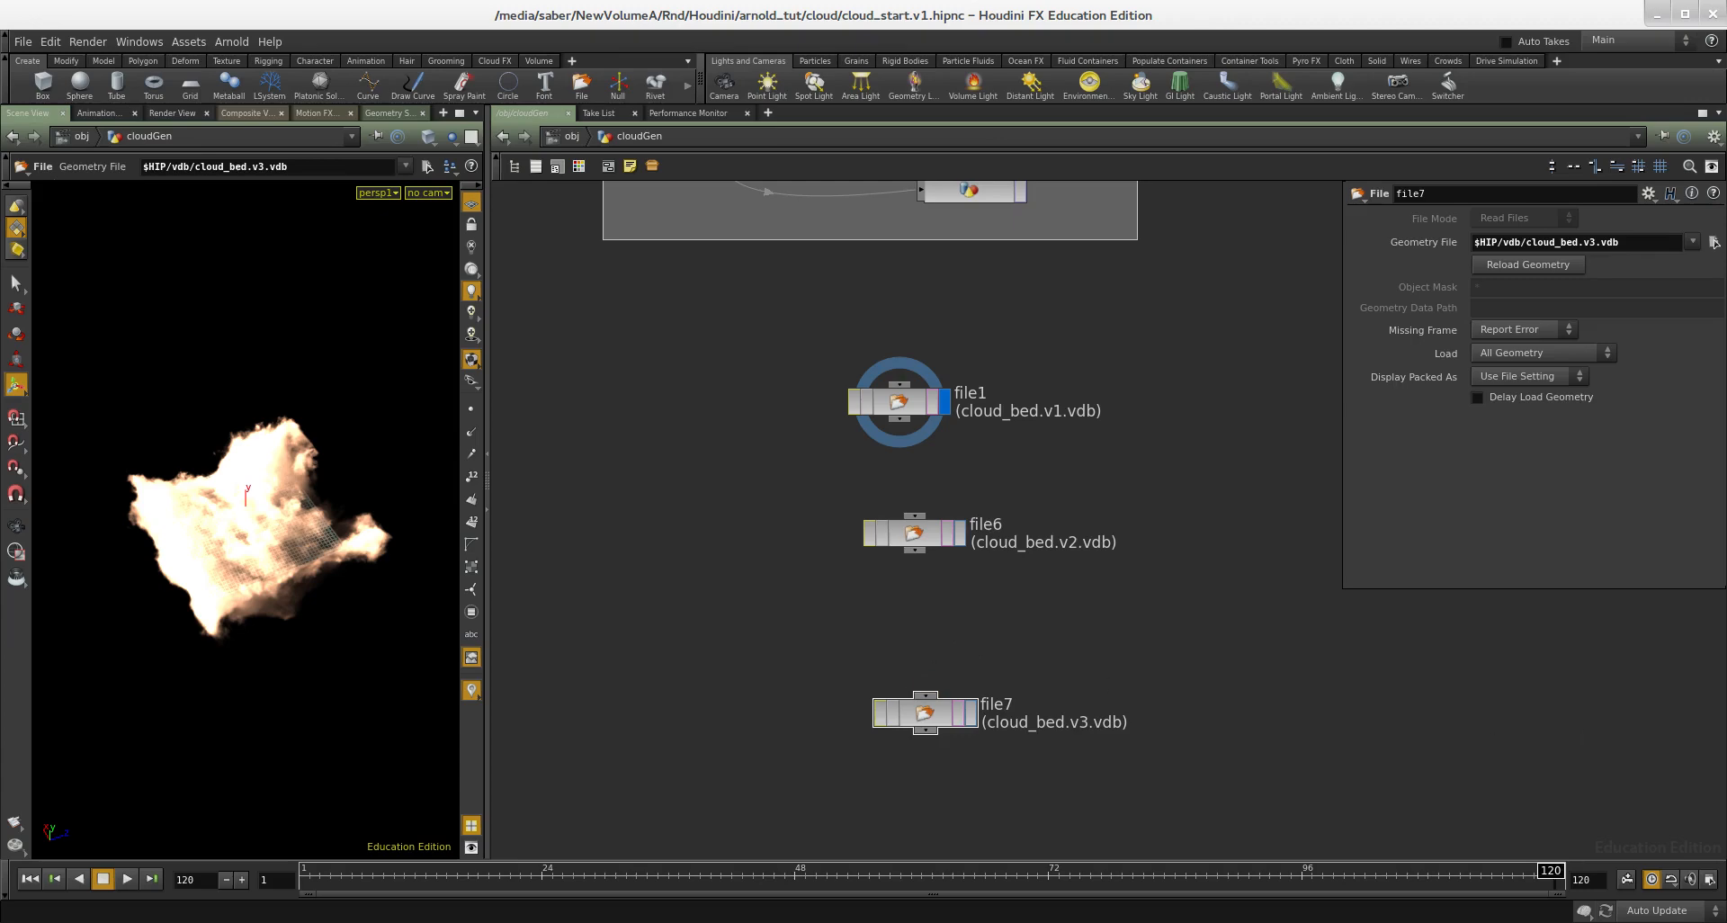
key("alt+Tab")
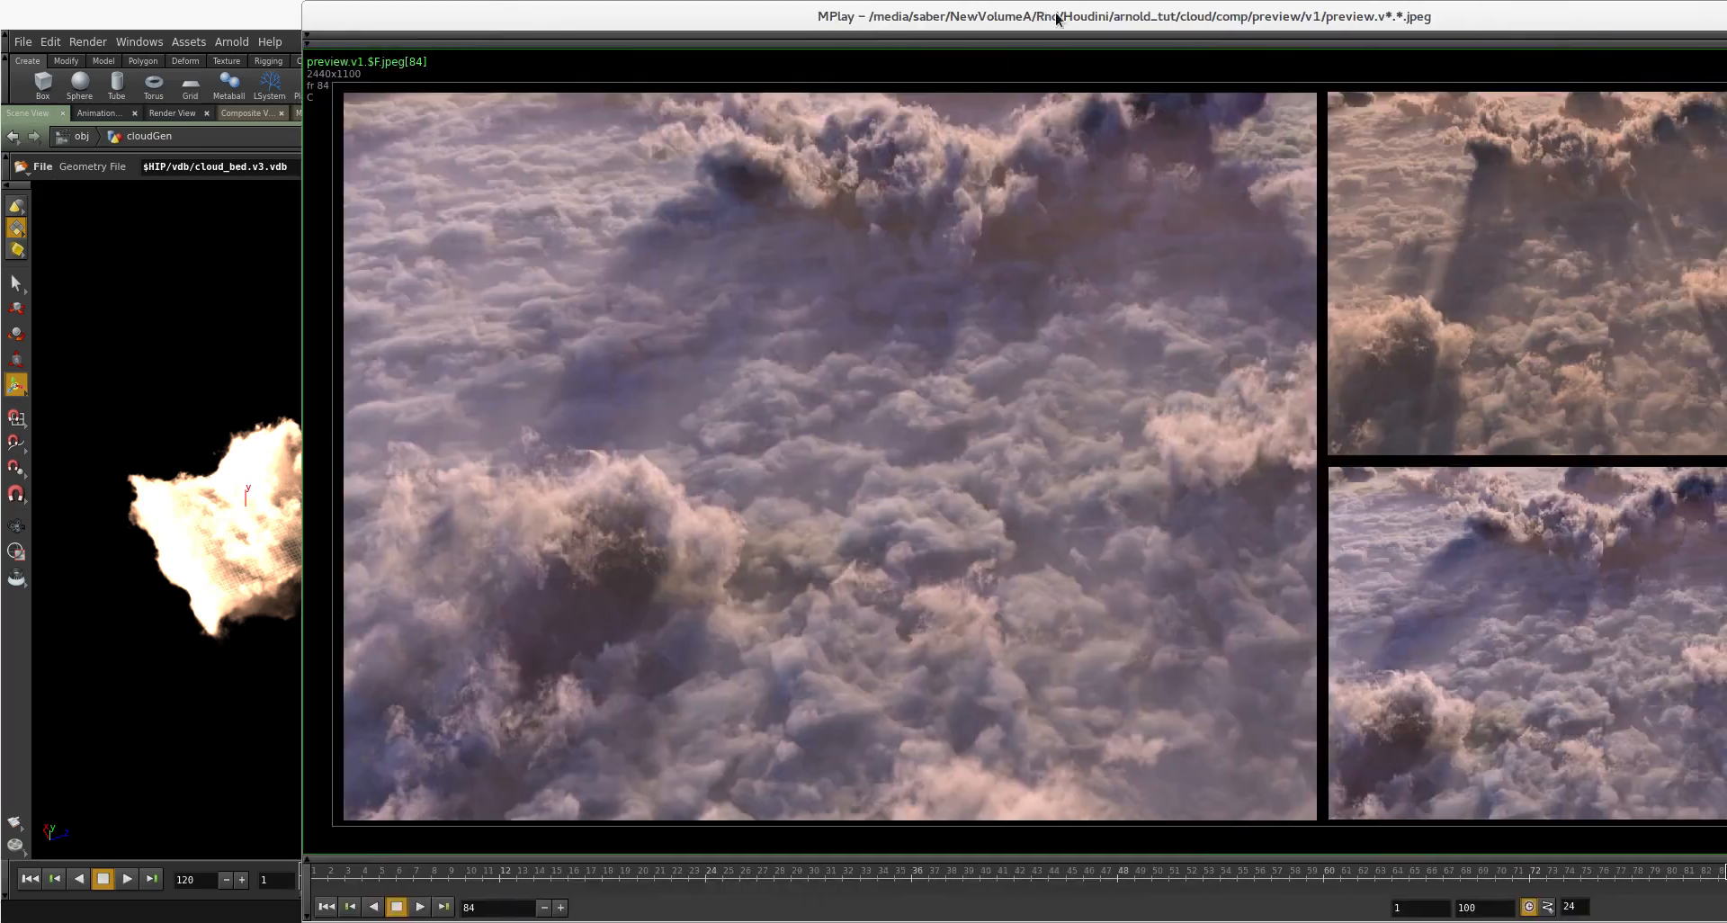
key("alt+Tab")
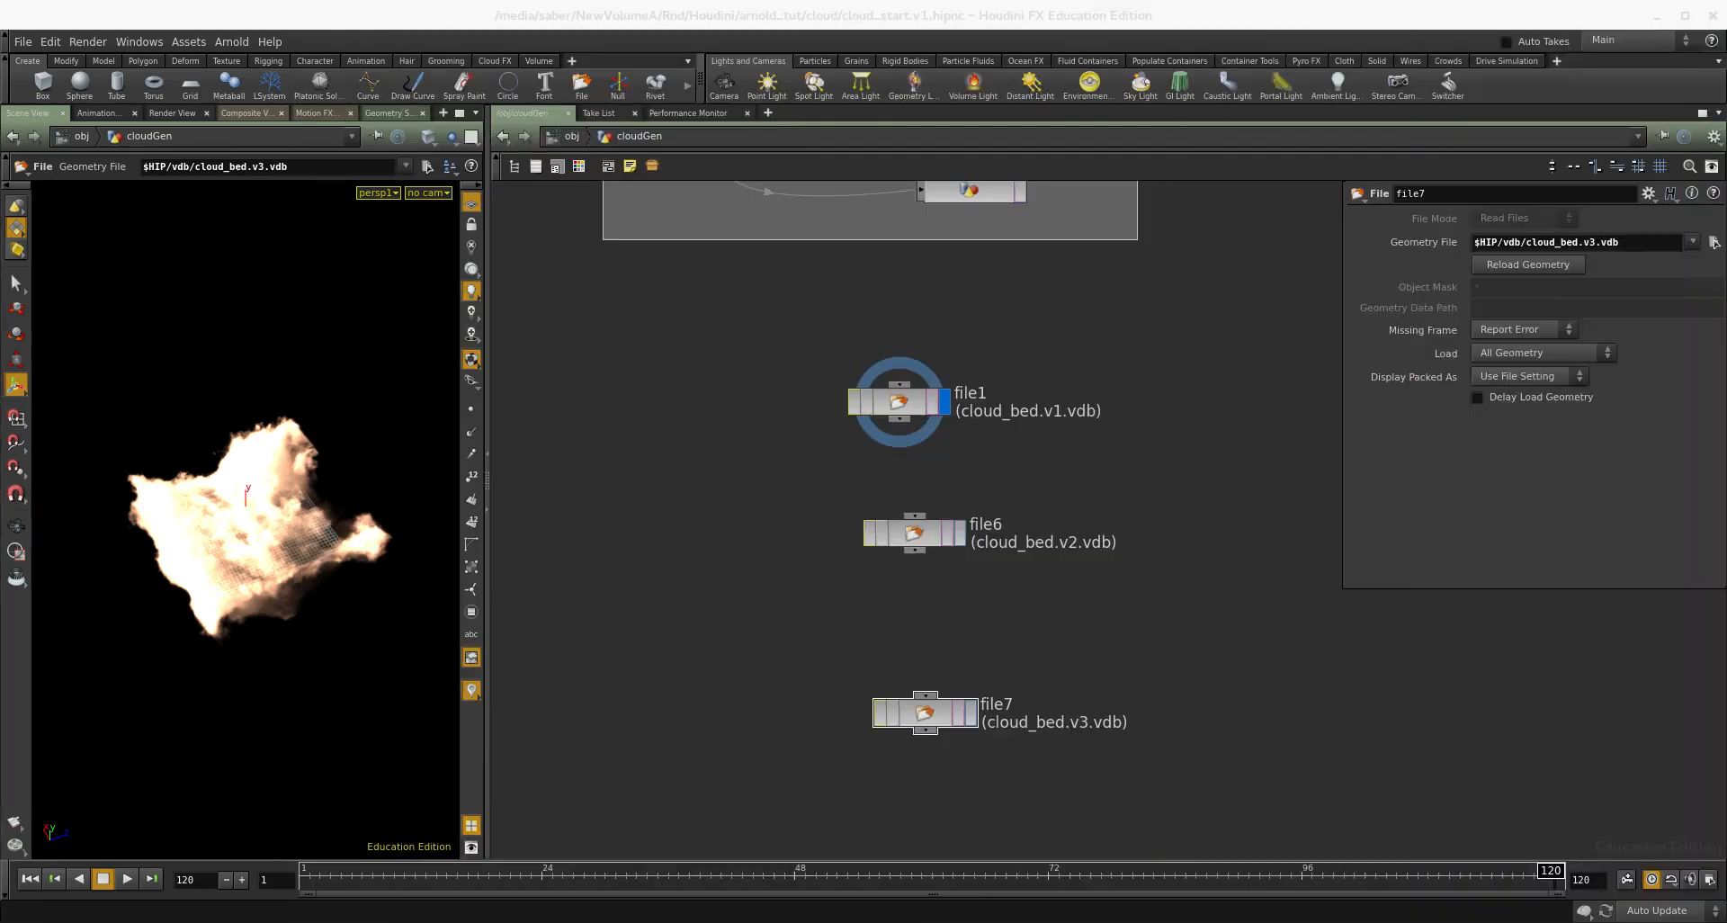